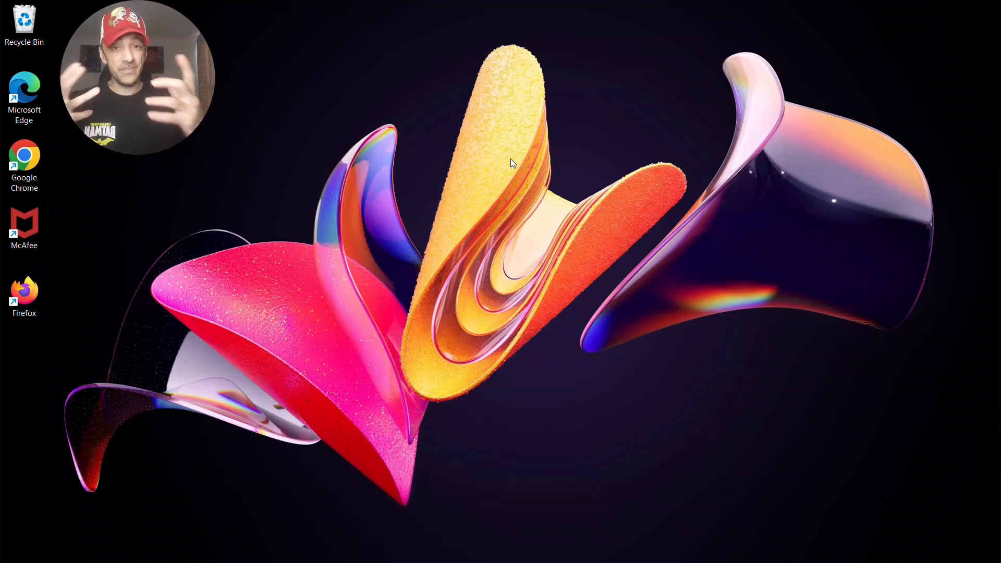
Step: Switch to the Kittl project open in Firefox and look over the blank Artboard 1
mouse_move(399, 547)
left_click(483, 547)
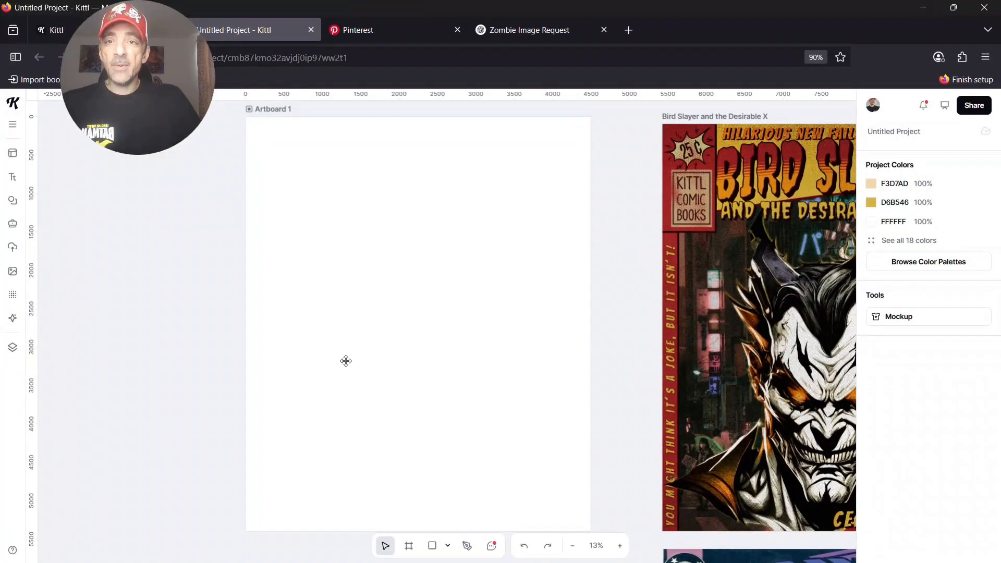
scroll(351, 226, "down", 1)
scroll(350, 226, "up", 5)
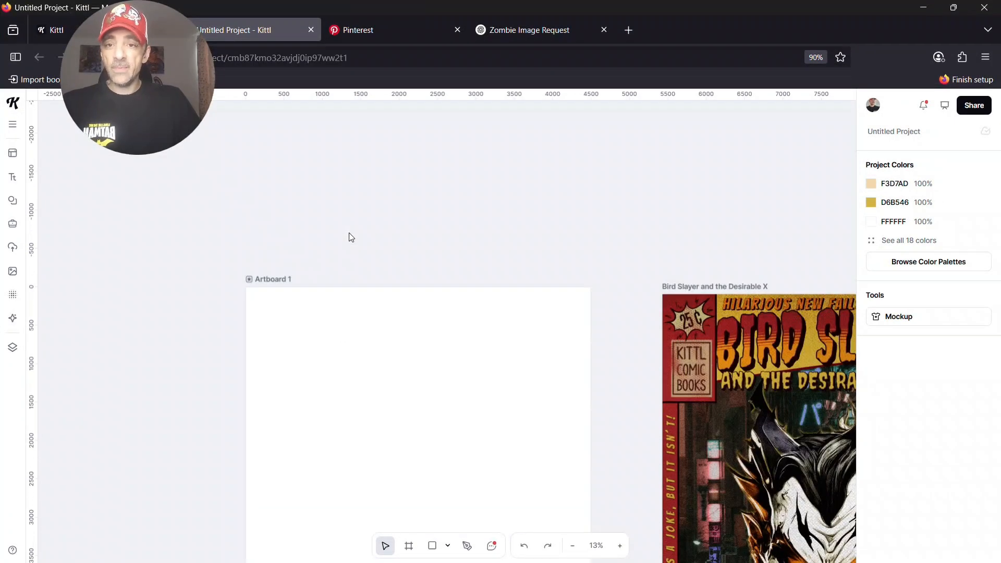
scroll(349, 235, "down", 2)
scroll(358, 252, "down", 2)
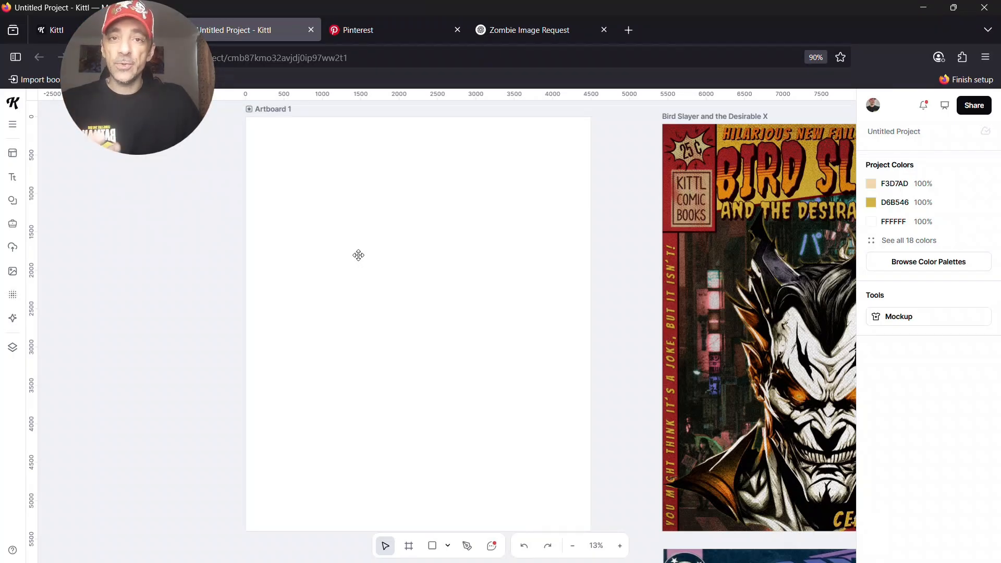
Step: Examine the reference comic covers beside the blank artboard: Bird Slayer, Tales of Horror, Superman and Daredevil
left_click_drag(617, 320, 176, 293)
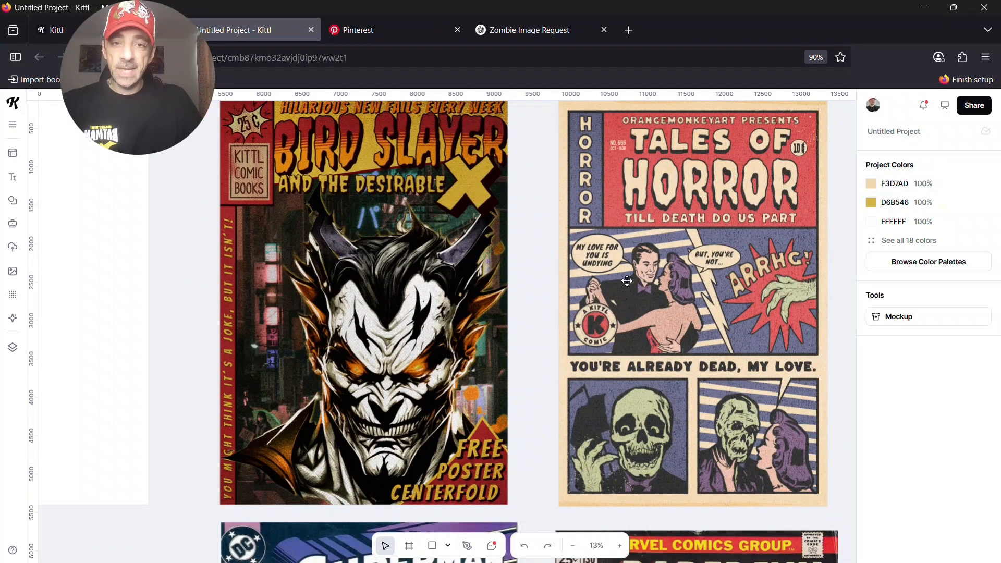
scroll(540, 368, "down", 8)
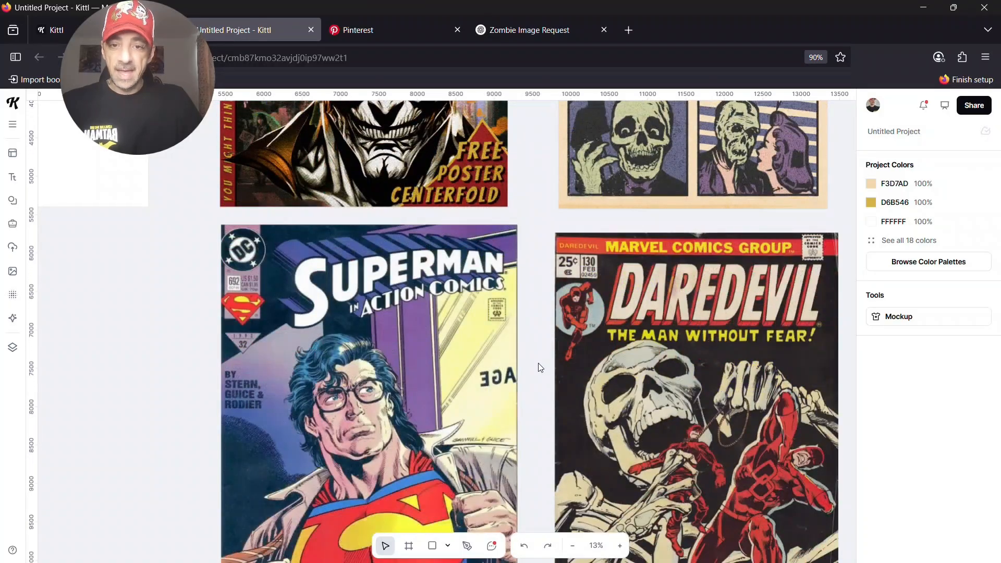
scroll(540, 367, "up", 2)
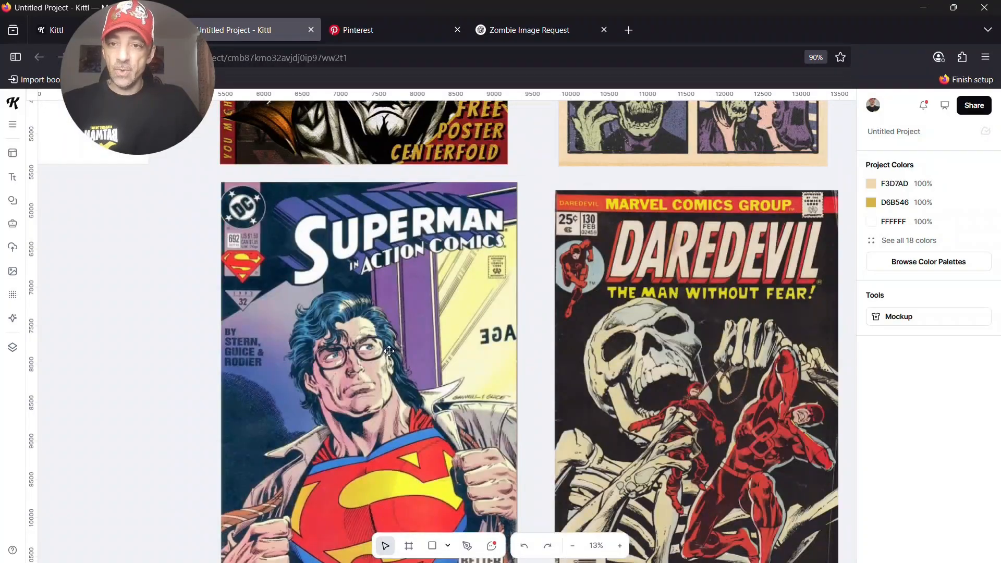
scroll(383, 351, "down", 1)
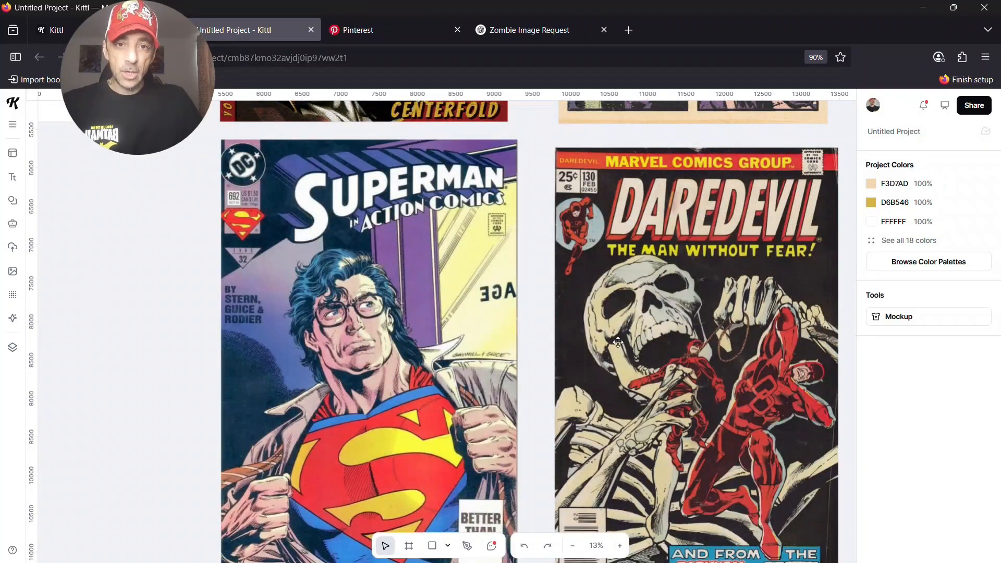
scroll(499, 352, "down", 1)
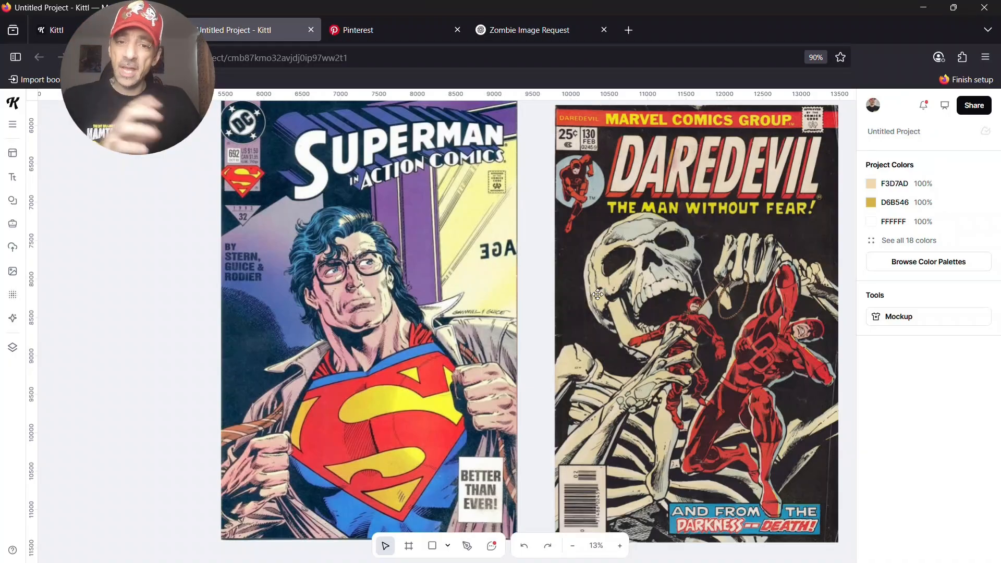
scroll(596, 294, "up", 3)
scroll(596, 295, "down", 1)
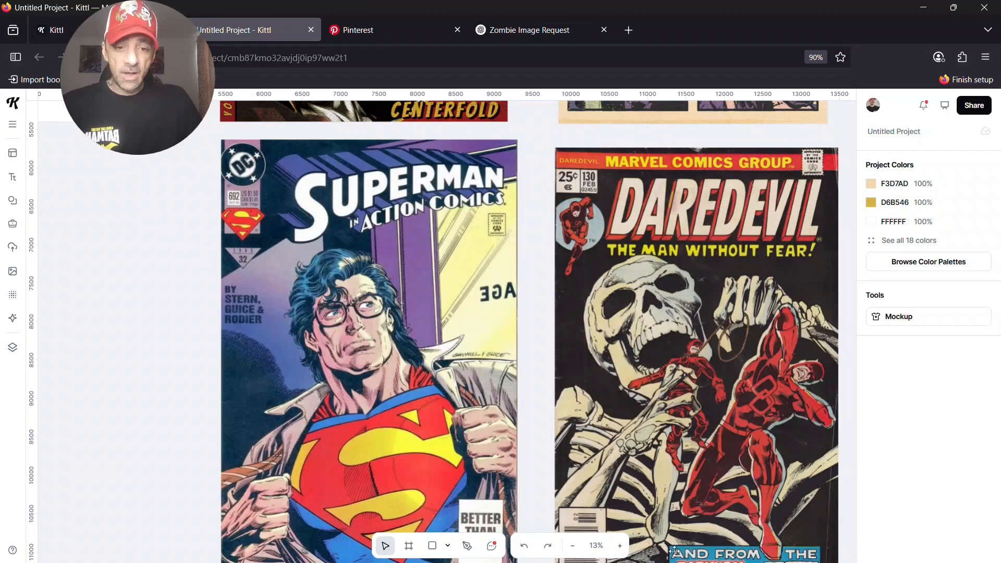
Step: Examine the Superman cover up close, including its DC logo, issue block, title lettering and main figure
left_click(620, 546)
left_click_drag(459, 374, 729, 421)
left_click_drag(637, 377, 676, 502)
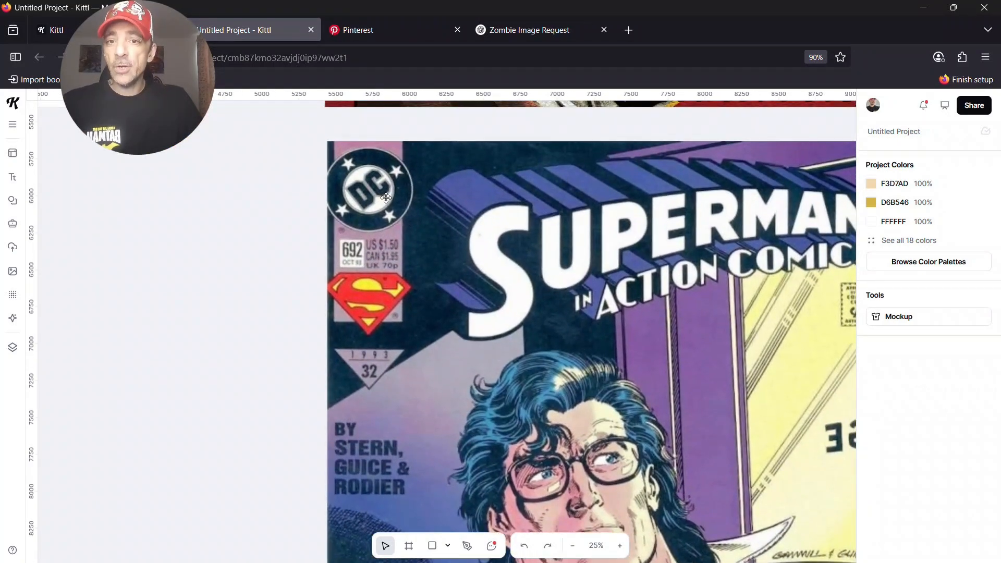
scroll(660, 367, "down", 3)
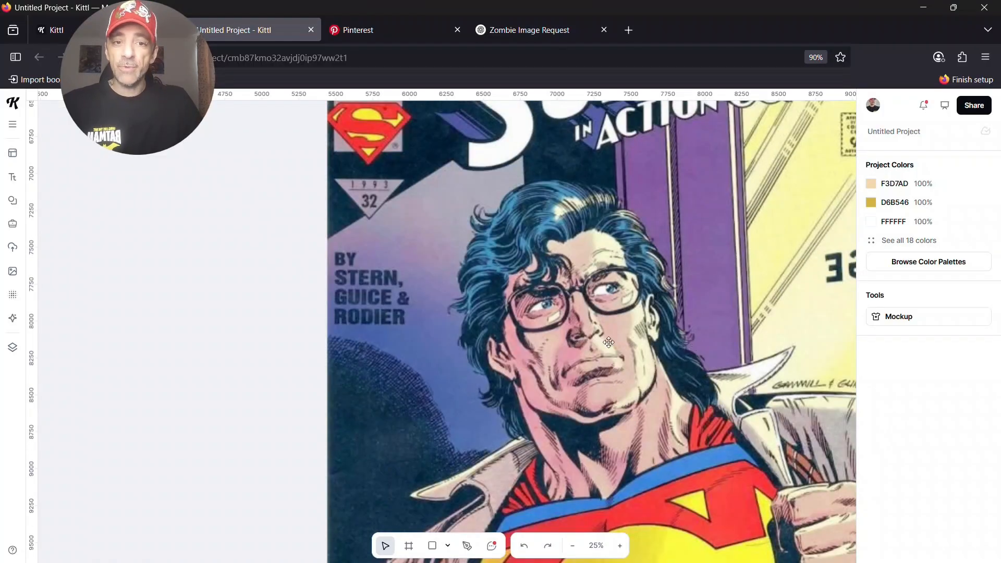
scroll(665, 360, "up", 3)
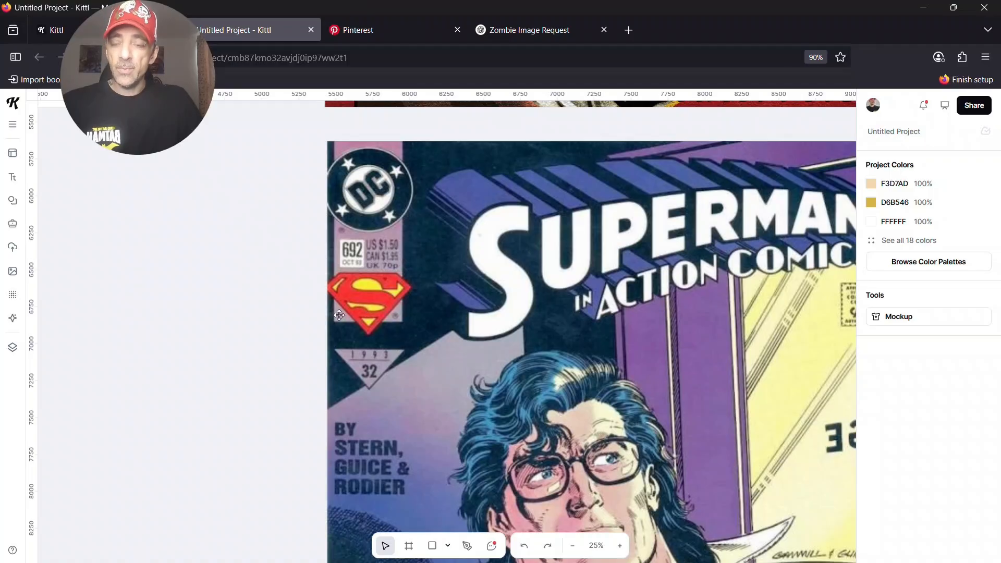
Step: Inspect the Daredevil cover's masthead, price and issue box, title, tagline and skull illustration up close
left_click_drag(723, 398, 334, 336)
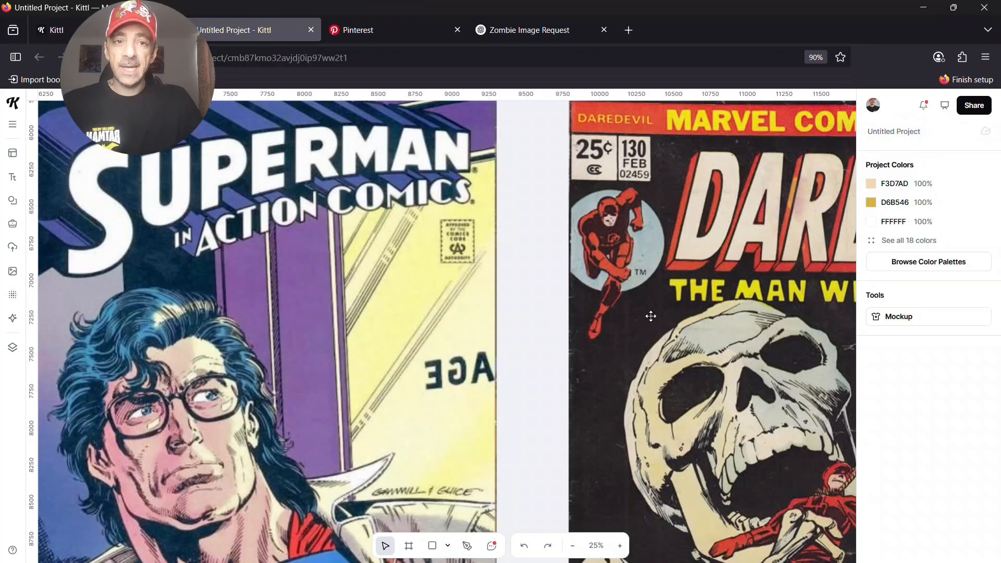
left_click_drag(682, 329, 404, 406)
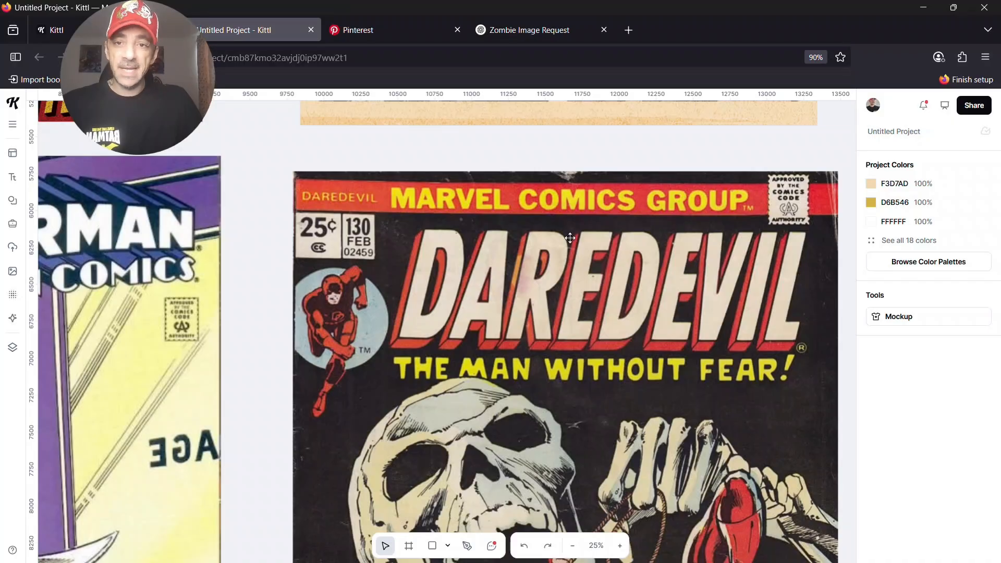
scroll(469, 332, "down", 2)
scroll(470, 332, "down", 1)
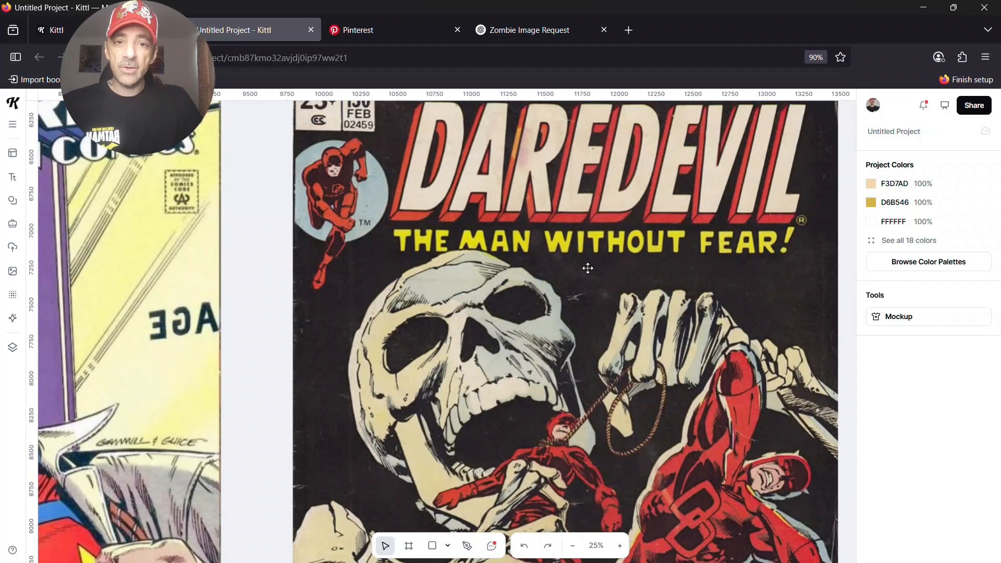
scroll(587, 269, "up", 1)
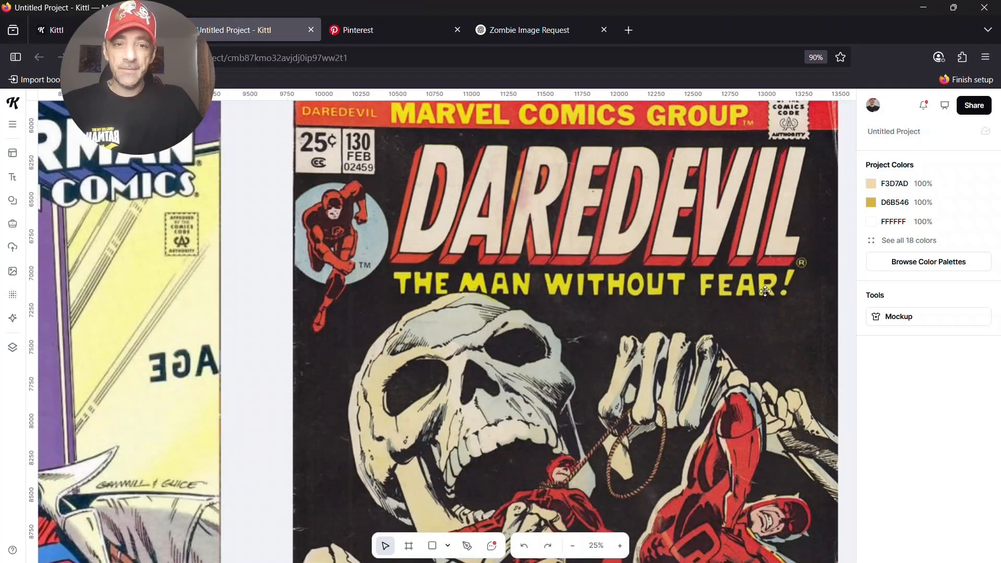
scroll(689, 339, "down", 10)
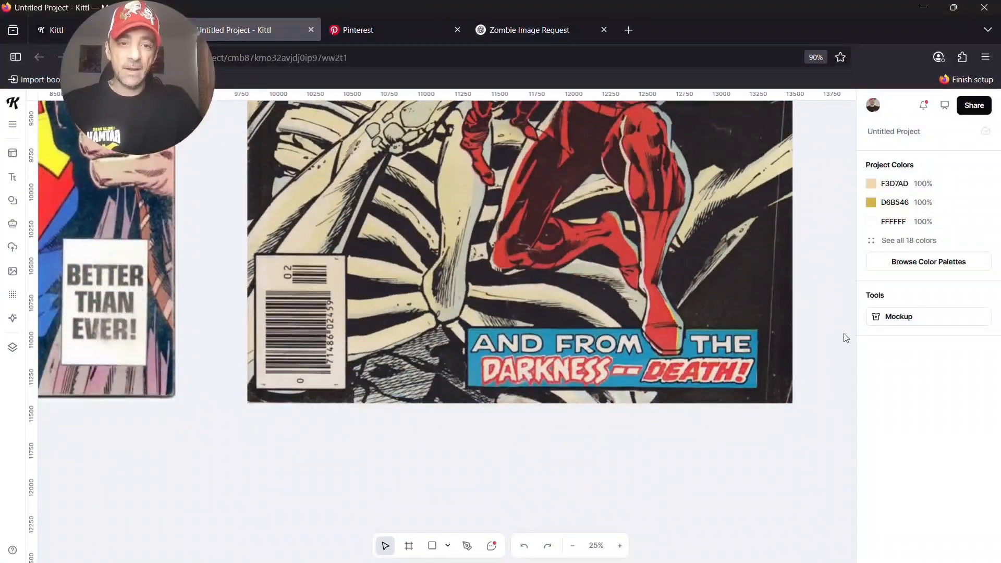
Step: Inspect the Daredevil cover again from its barcode and lower caption box up to the Comics Code stamp
scroll(628, 301, "down", 4)
scroll(624, 311, "up", 9)
scroll(624, 315, "up", 5)
scroll(624, 317, "up", 3)
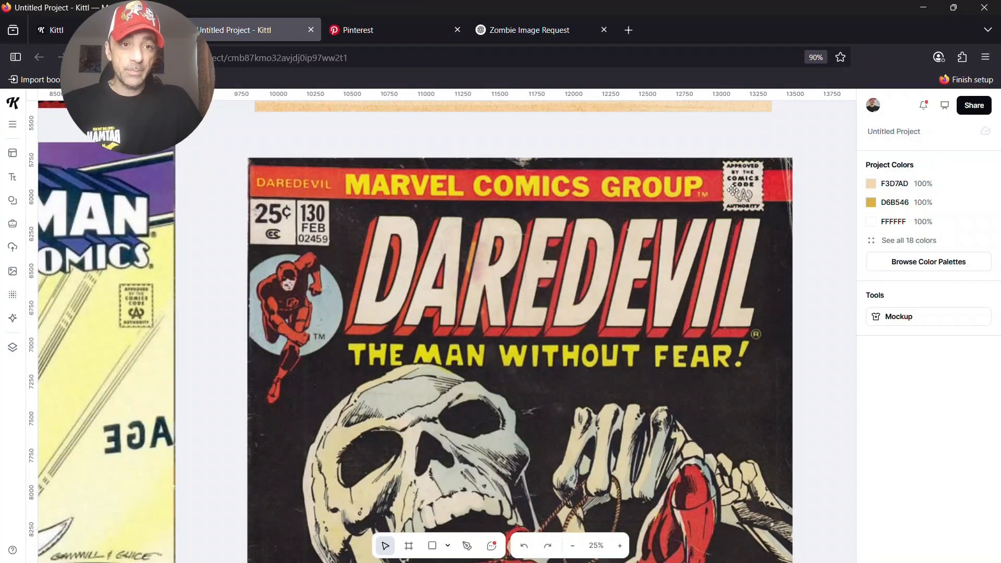
left_click_drag(542, 266, 907, 151)
mouse_move(472, 389)
left_mouse_down()
mouse_move(711, 246)
mouse_move(764, 159)
left_mouse_up()
left_click_drag(673, 292, 724, 206)
left_click_drag(695, 294, 631, 197)
left_click_drag(698, 248, 587, 336)
mouse_move(793, 239)
left_mouse_down()
mouse_move(720, 333)
mouse_move(583, 424)
left_mouse_up()
mouse_move(799, 189)
left_mouse_down()
mouse_move(739, 260)
mouse_move(764, 368)
left_mouse_up()
Step: Return to an overview of the Bird Slayer and Tales of Horror templates and compare their layouts
left_click(573, 546)
scroll(666, 404, "down", 3)
scroll(667, 404, "up", 7)
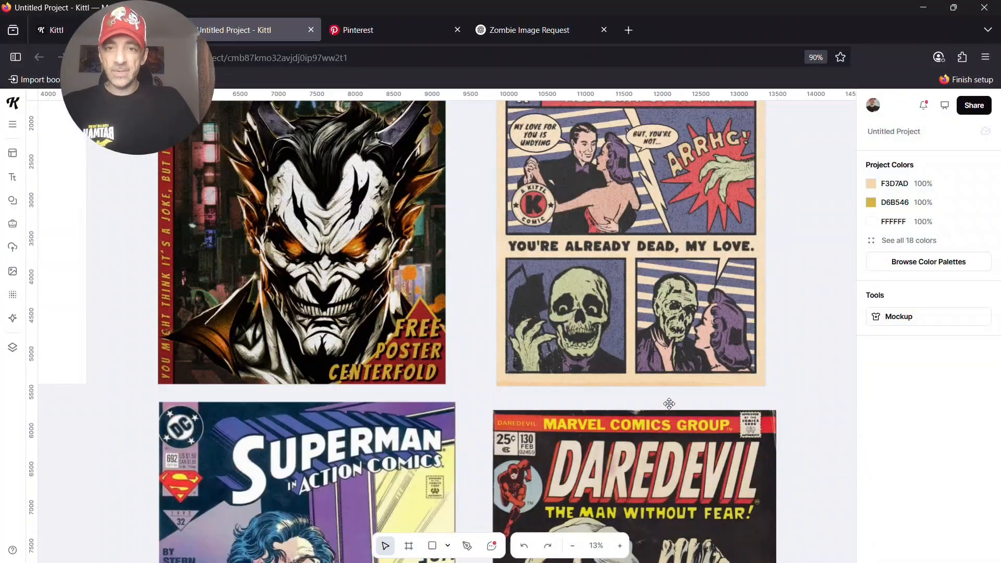
scroll(669, 403, "up", 4)
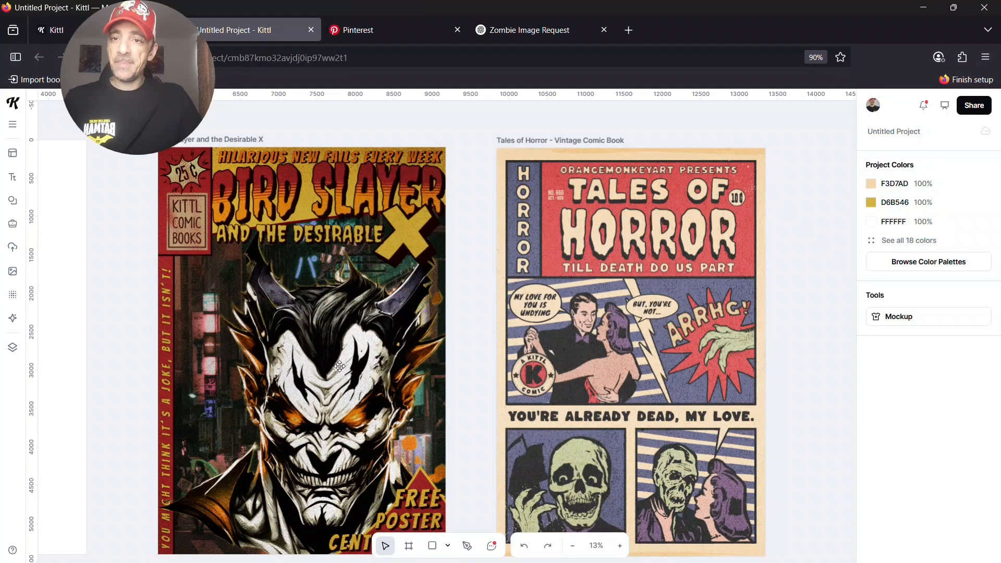
Step: Look through the design template categories and the preset text styles
left_click(13, 153)
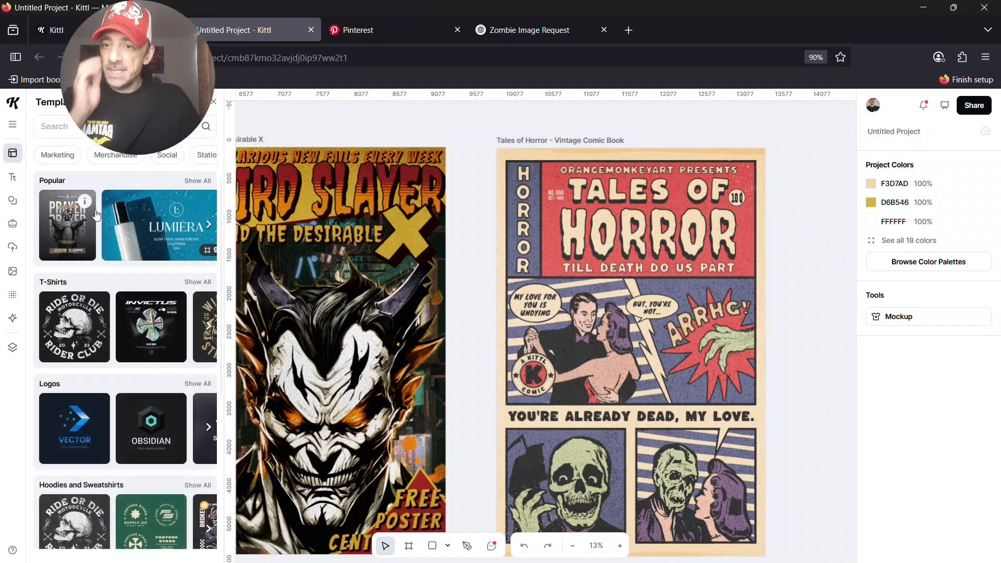
scroll(146, 392, "down", 2)
scroll(146, 388, "up", 2)
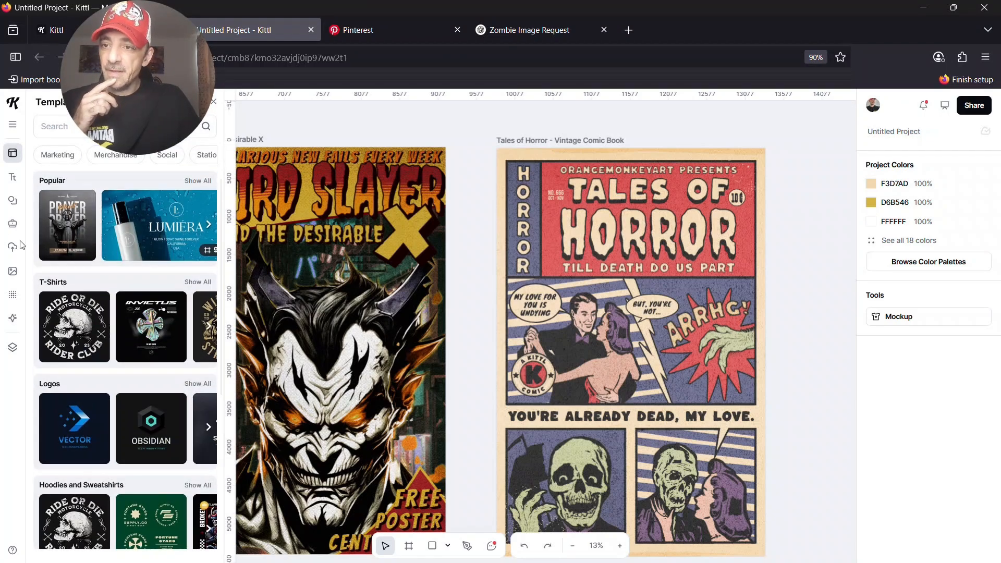
left_click(13, 178)
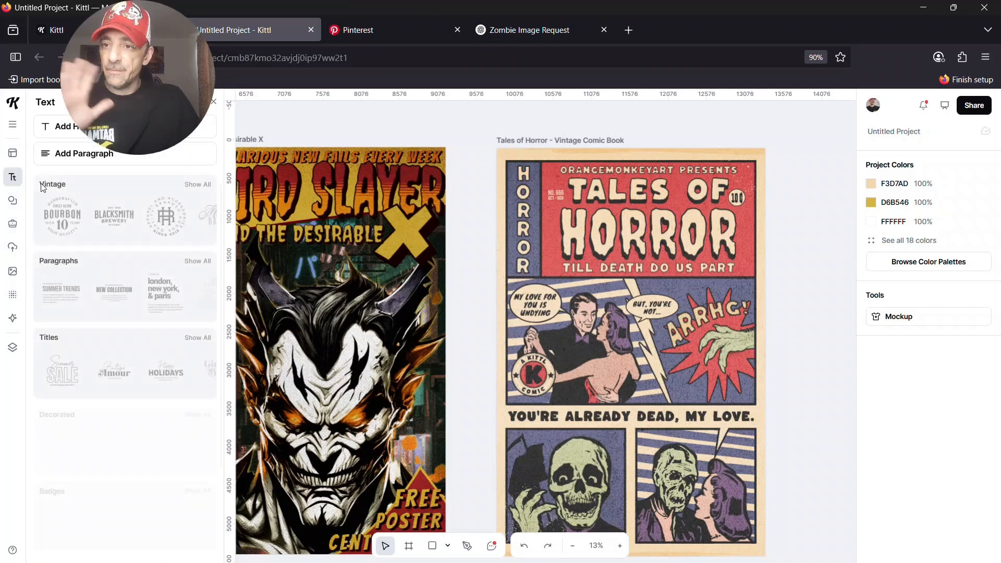
Step: Browse the graphic element library through its Ornaments, Illustrations and Abstract categories
left_click(12, 200)
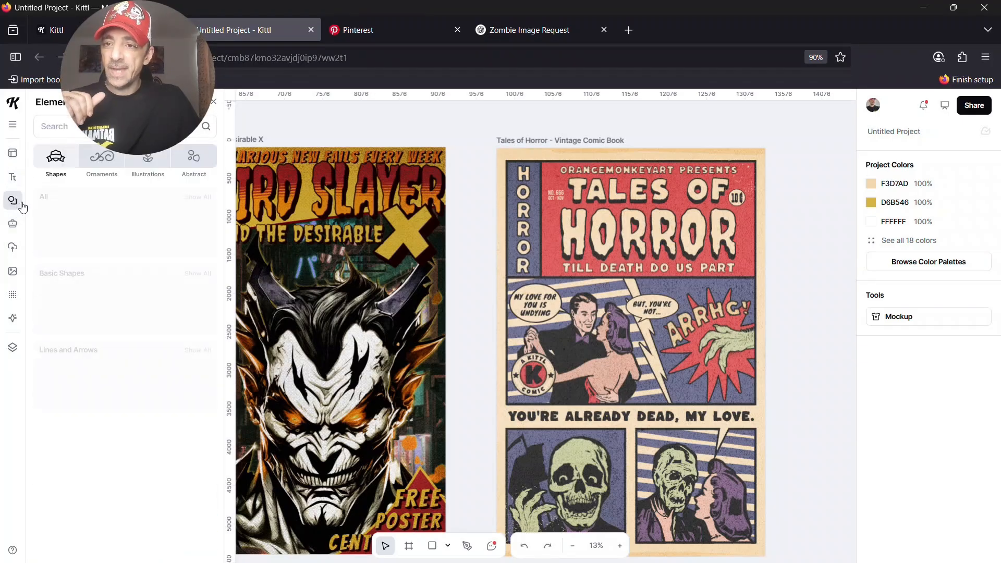
left_click(102, 159)
left_click(150, 172)
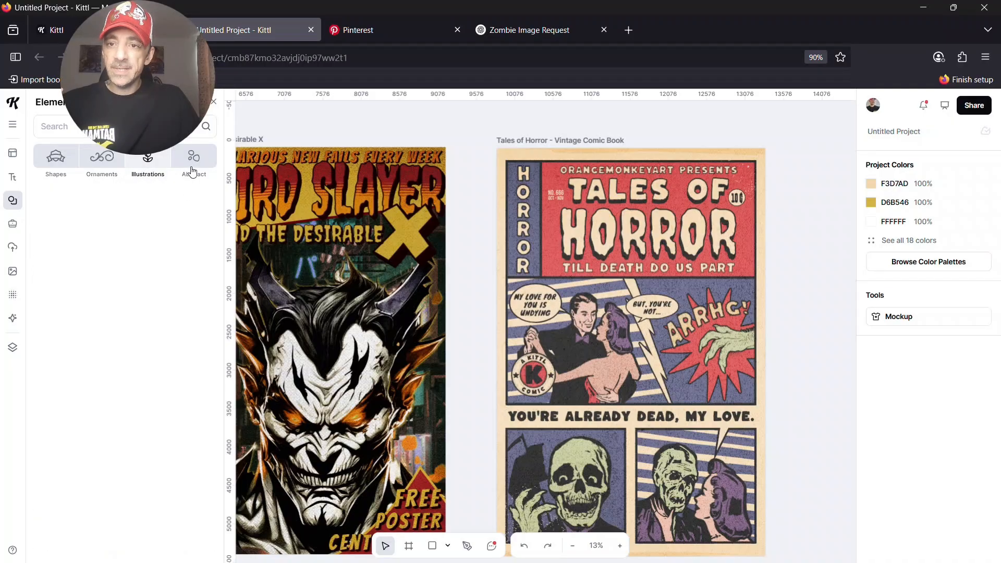
left_click(192, 170)
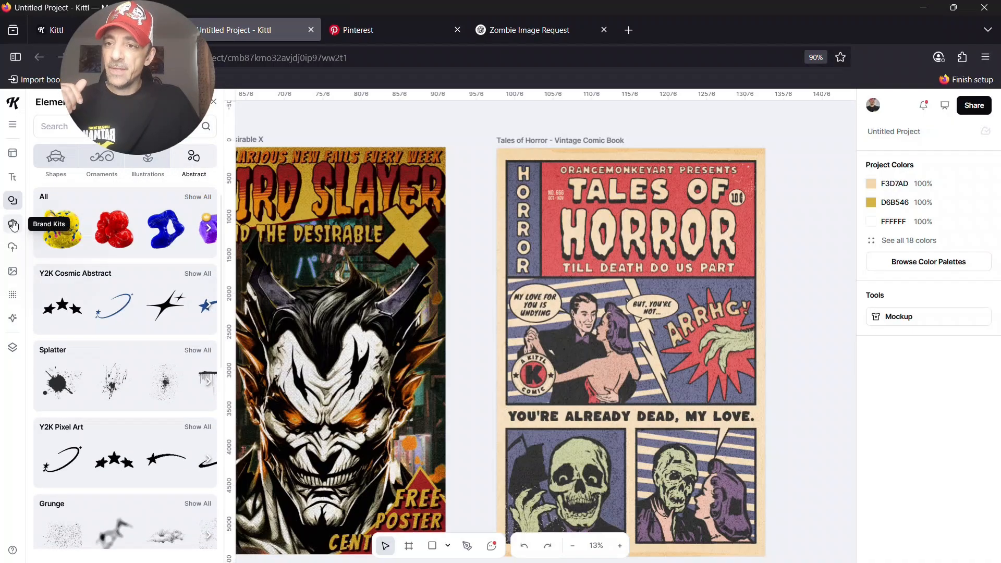
Step: Look through the stock photos, the ready-made image collection and the texture library
left_click(13, 272)
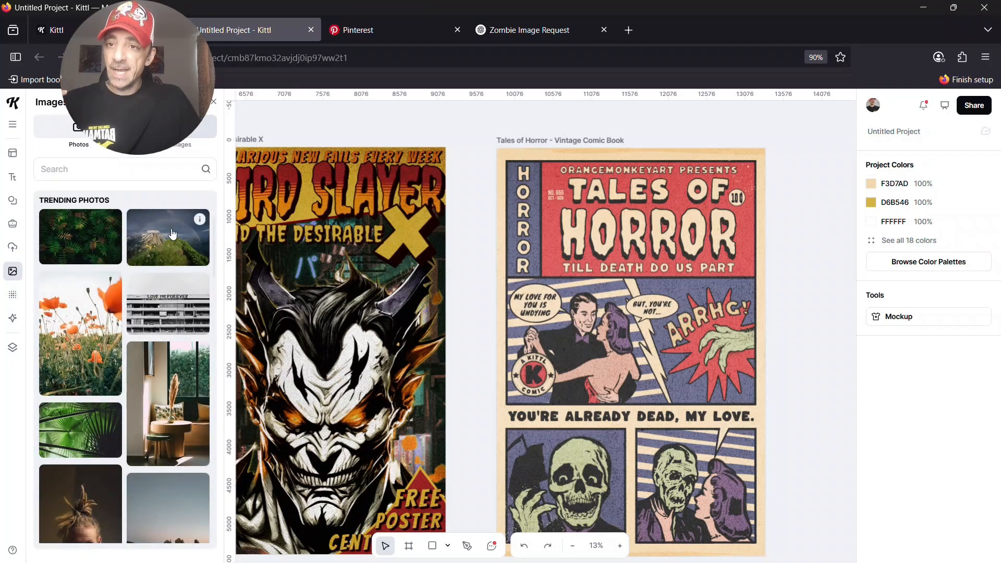
left_click(198, 133)
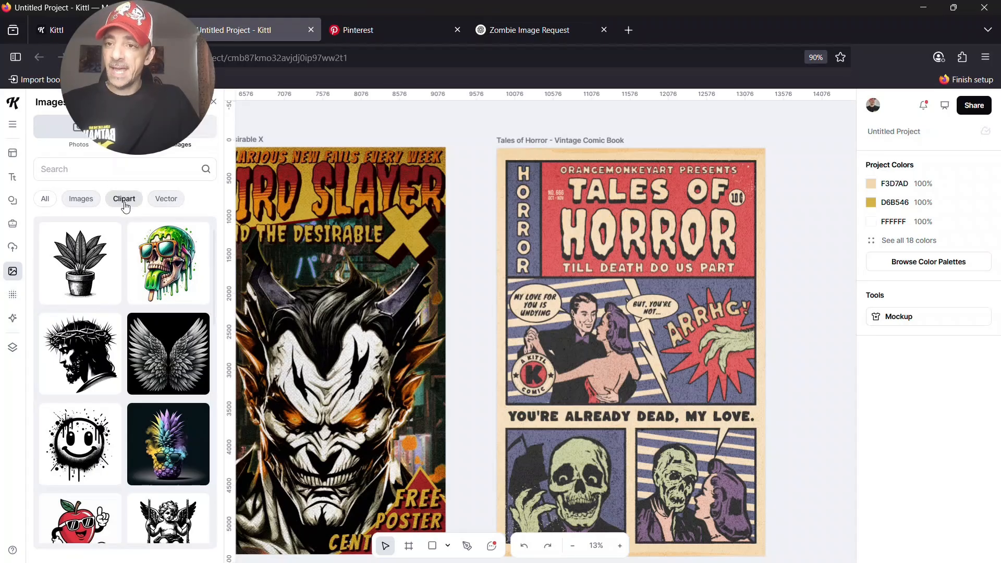
left_click(12, 295)
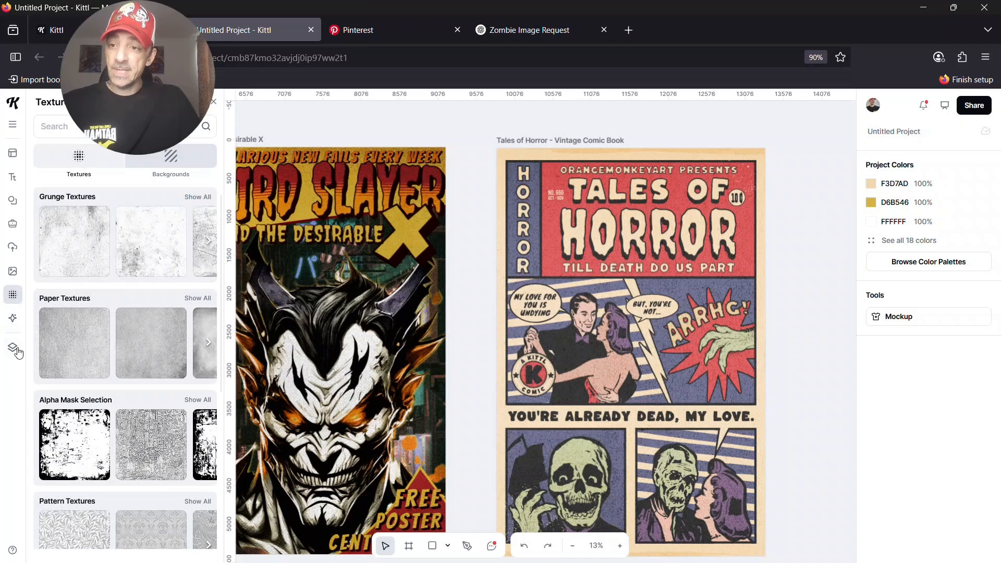
Step: Review the Kittl AI tools and the Image Generator's prompt and style options, and close the side library
left_click(13, 319)
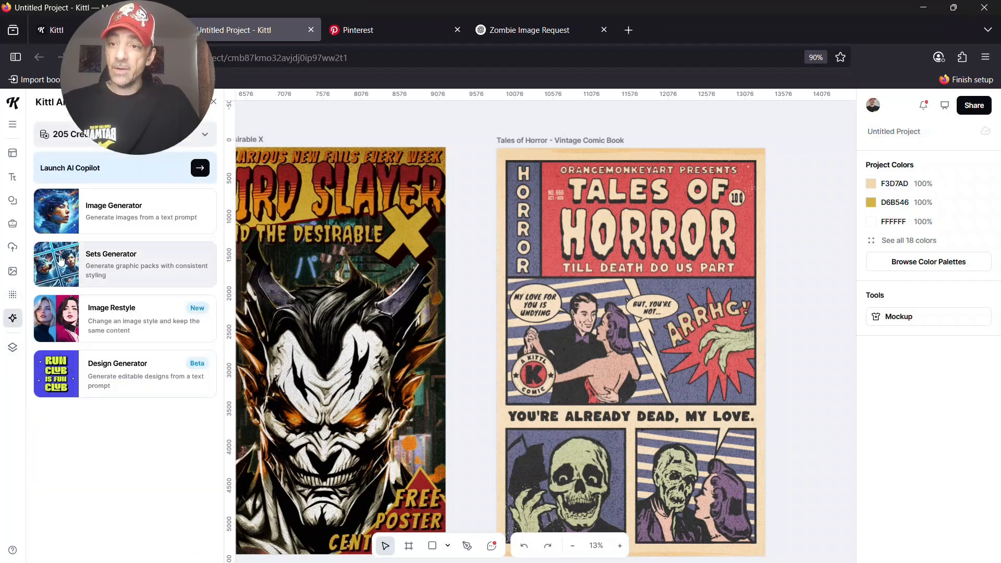
left_click(110, 212)
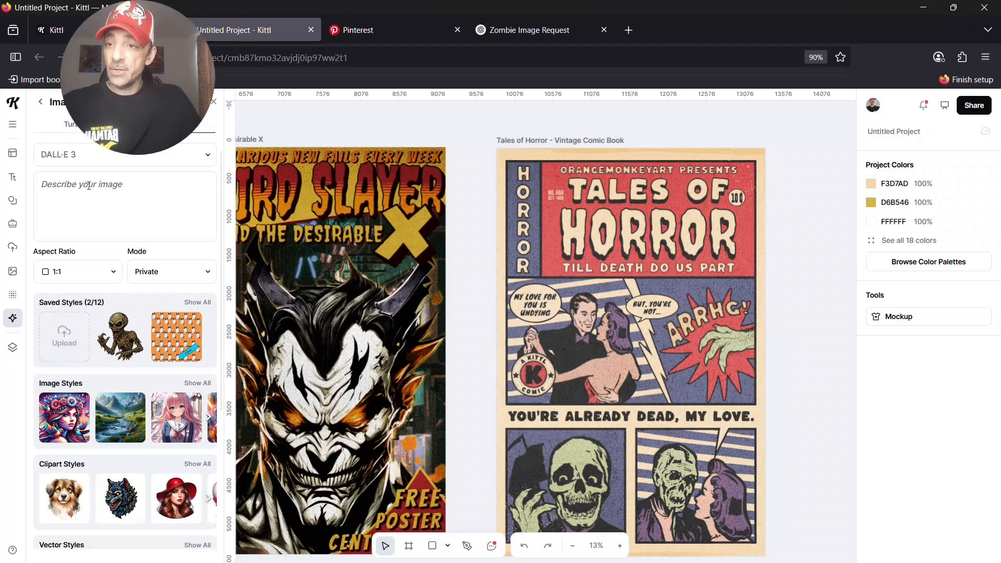
scroll(103, 267, "down", 4)
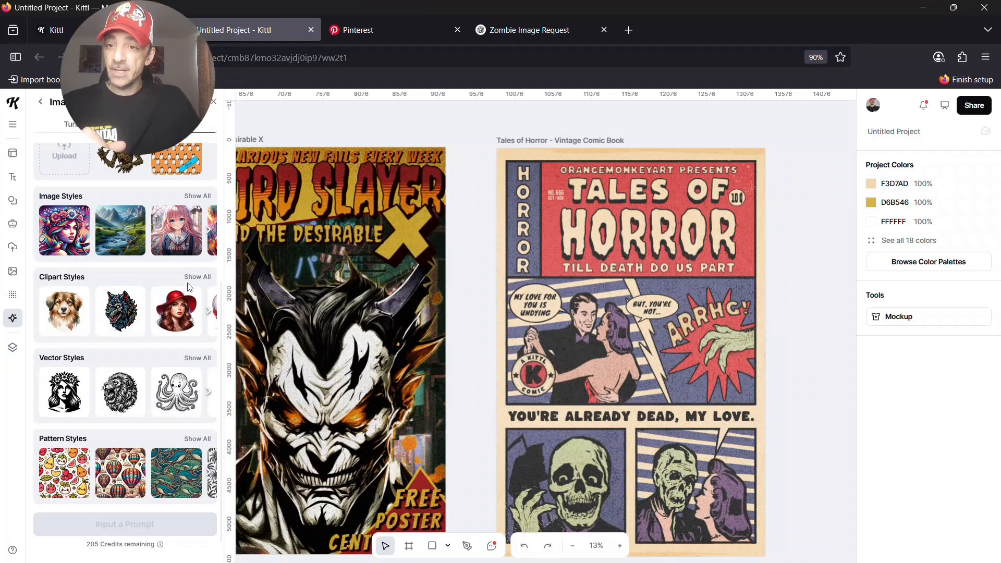
scroll(121, 365, "up", 4)
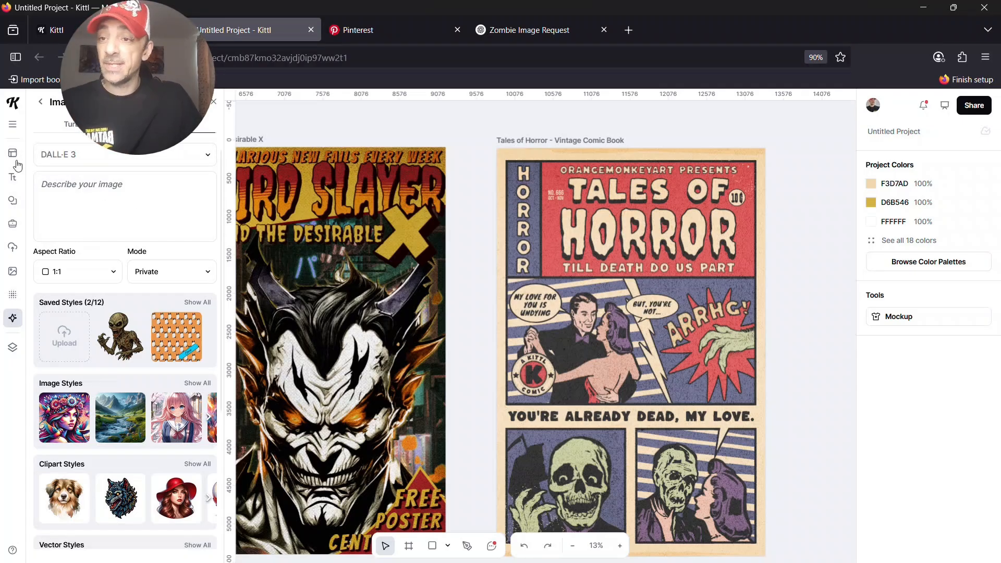
left_click(13, 157)
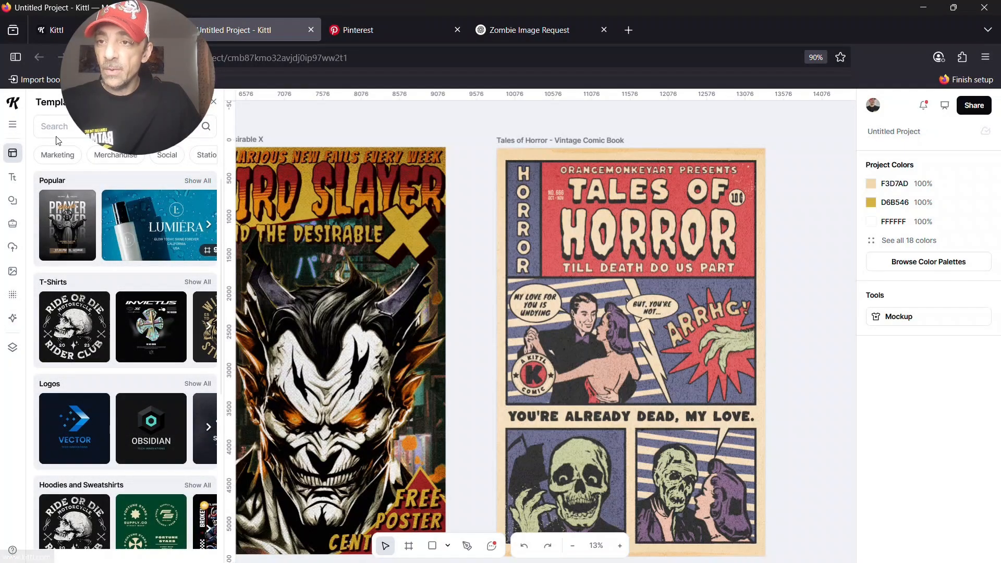
left_click(213, 101)
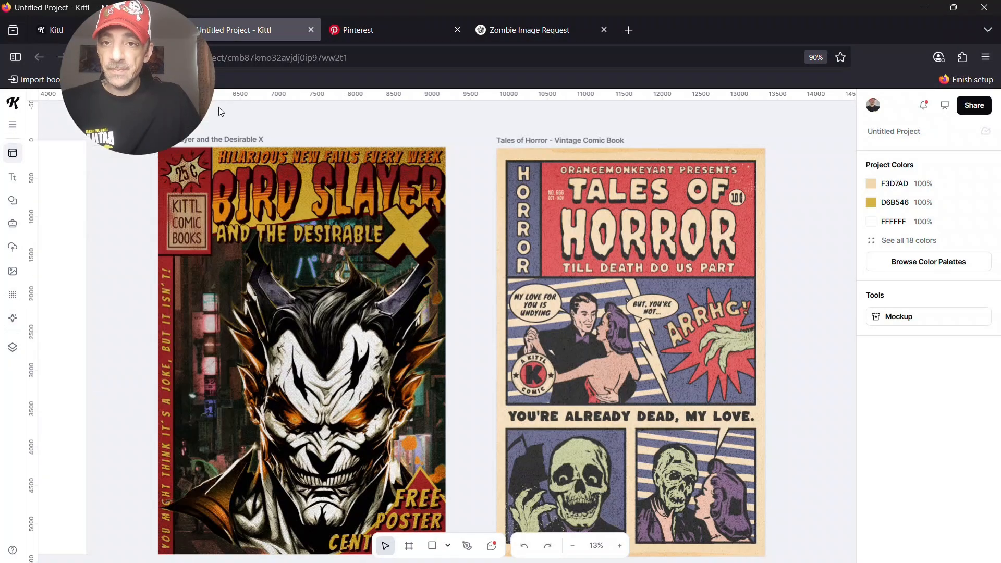
Step: Examine the Bird Slayer reference cover and select its individual title and artwork elements to see how it is built
scroll(307, 287, "down", 1)
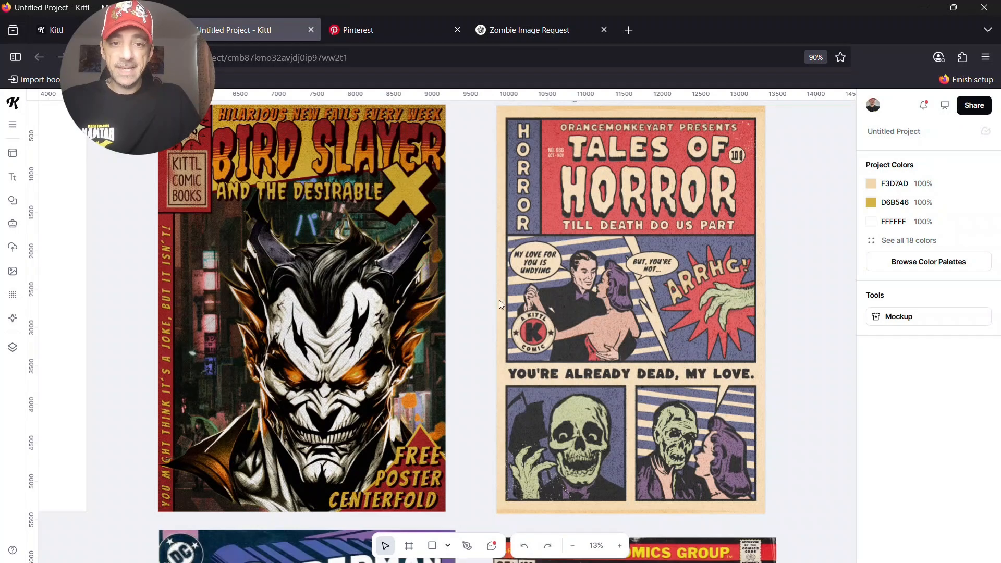
left_click_drag(464, 366, 662, 437)
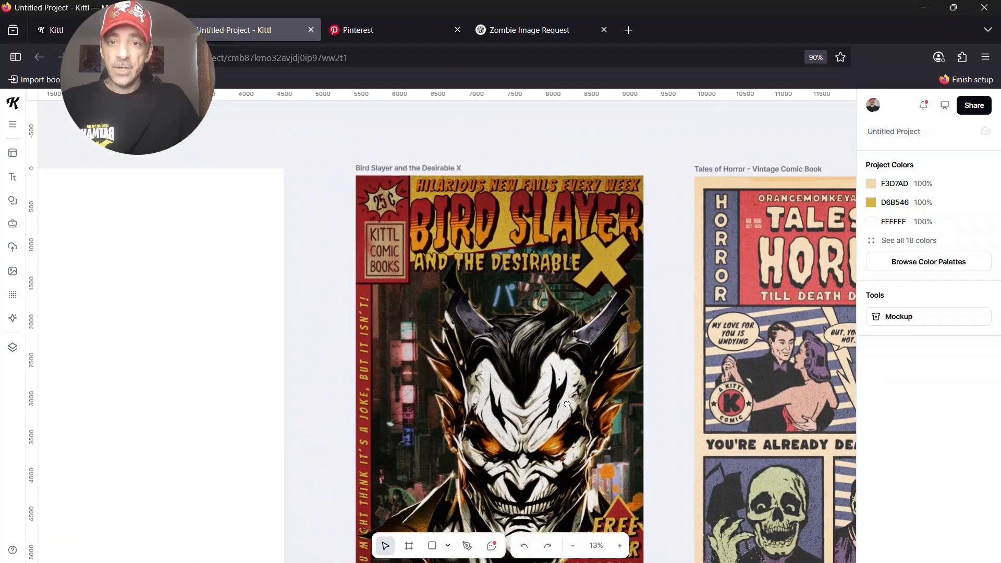
left_click(599, 268)
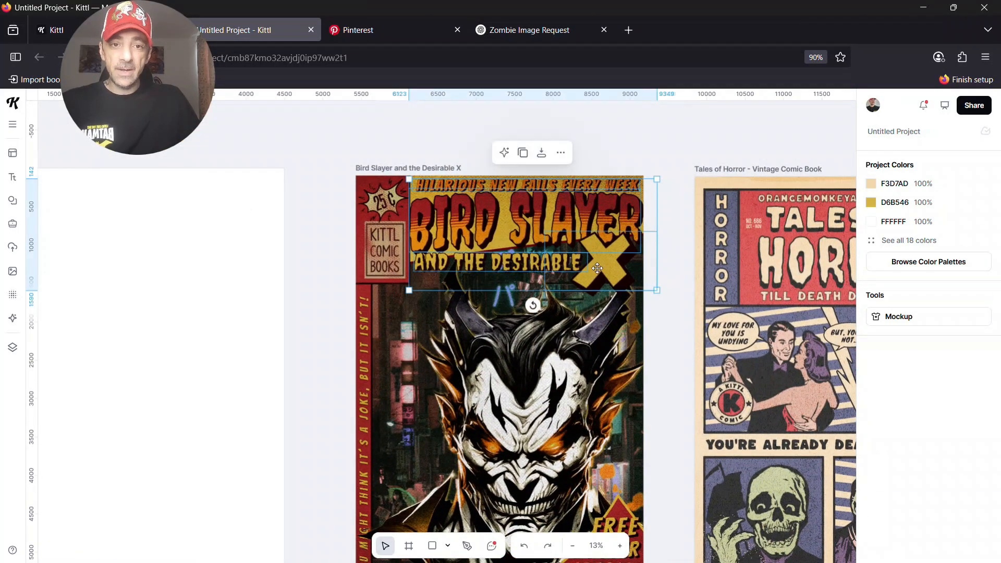
left_click(552, 330)
left_click(397, 267)
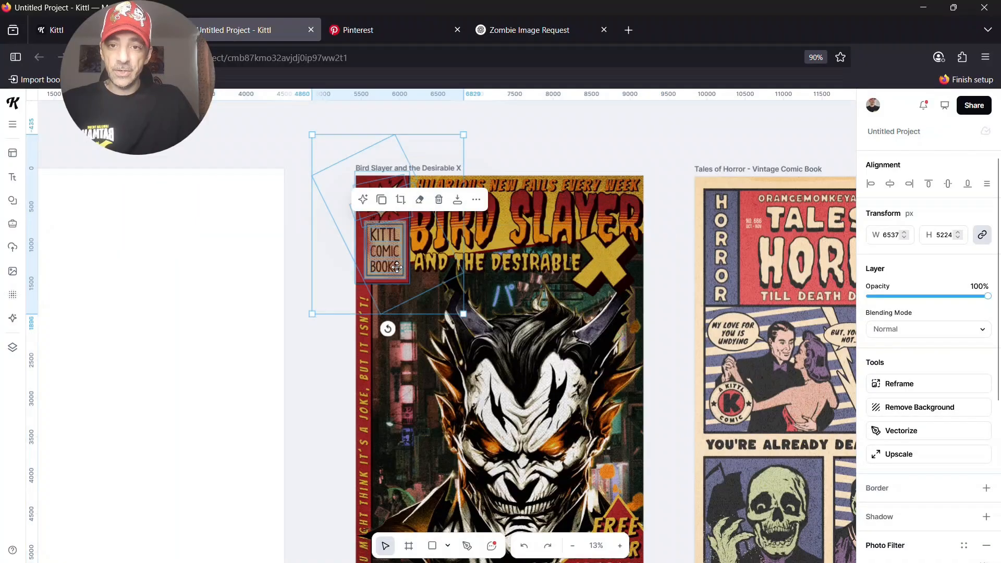
Step: Try moving the KITTL COMIC BOOKS badge from the Bird Slayer cover onto the blank artboard, and undo the moves
double_click(384, 250)
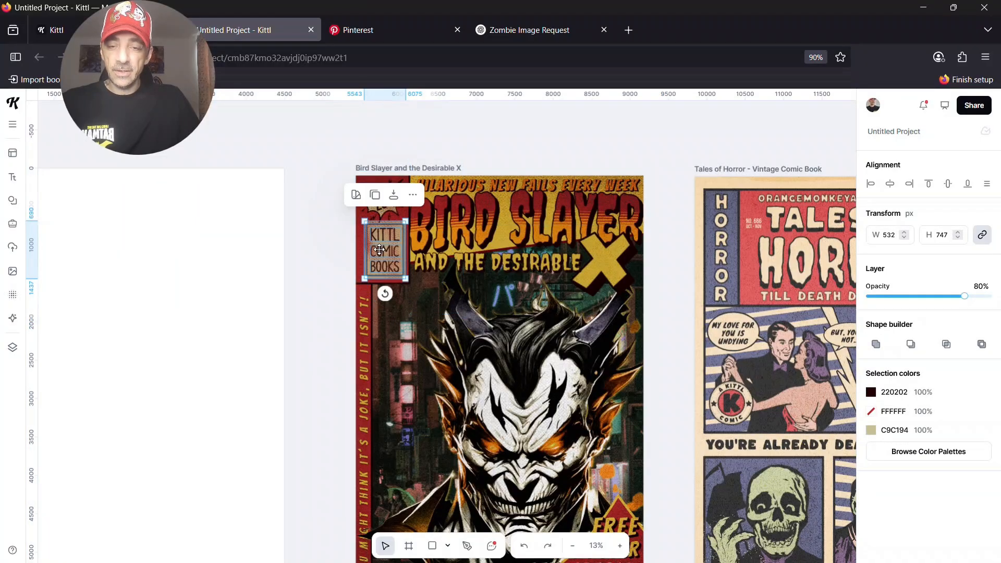
left_click_drag(393, 248, 259, 282)
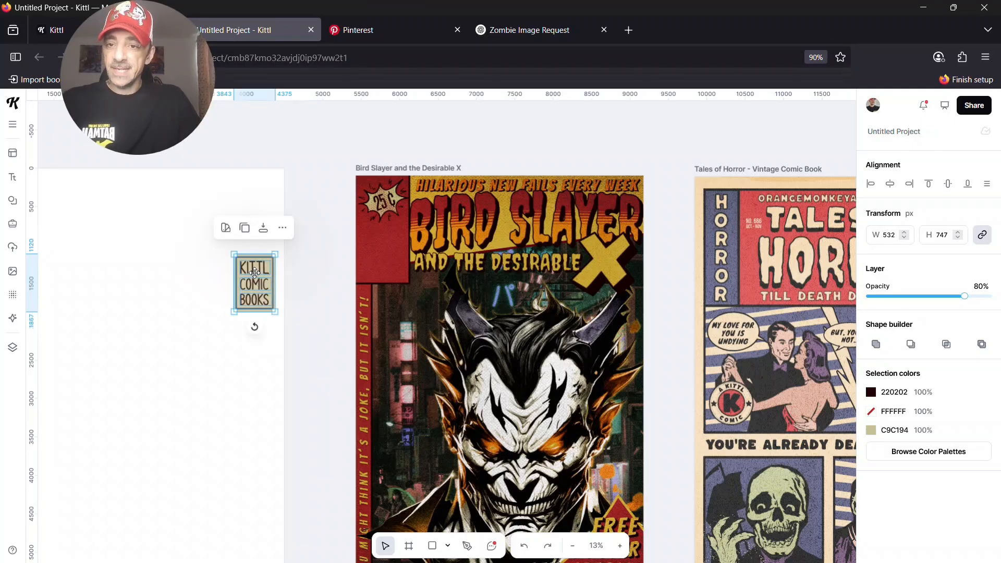
left_click_drag(254, 274, 266, 275)
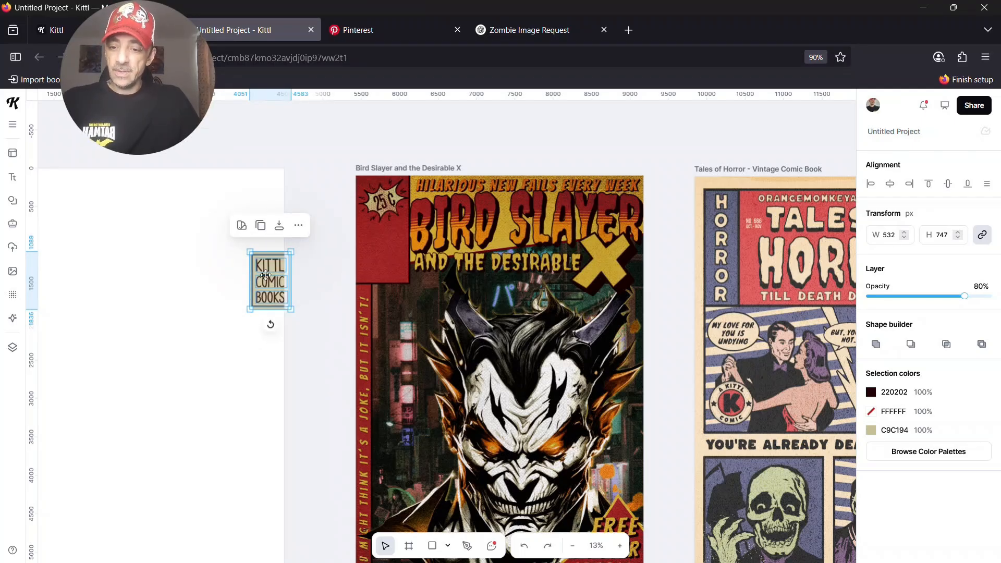
key("ctrl+z")
key("ctrl+z")
Step: Copy the BIRD SLAYER title from the reference cover and place the duplicate on the blank artboard
scroll(456, 284, "down", 3)
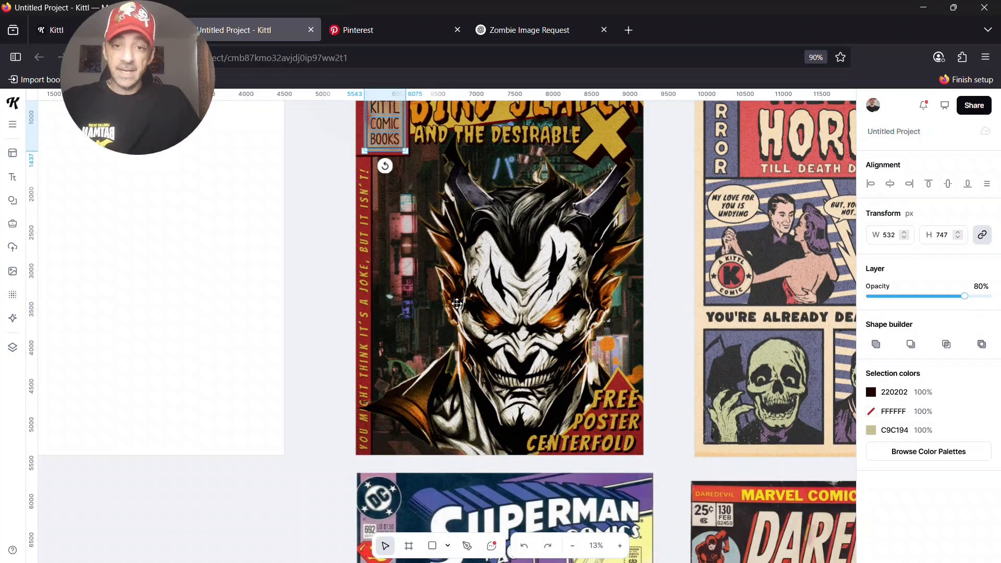
scroll(459, 301, "up", 3)
left_click(524, 216)
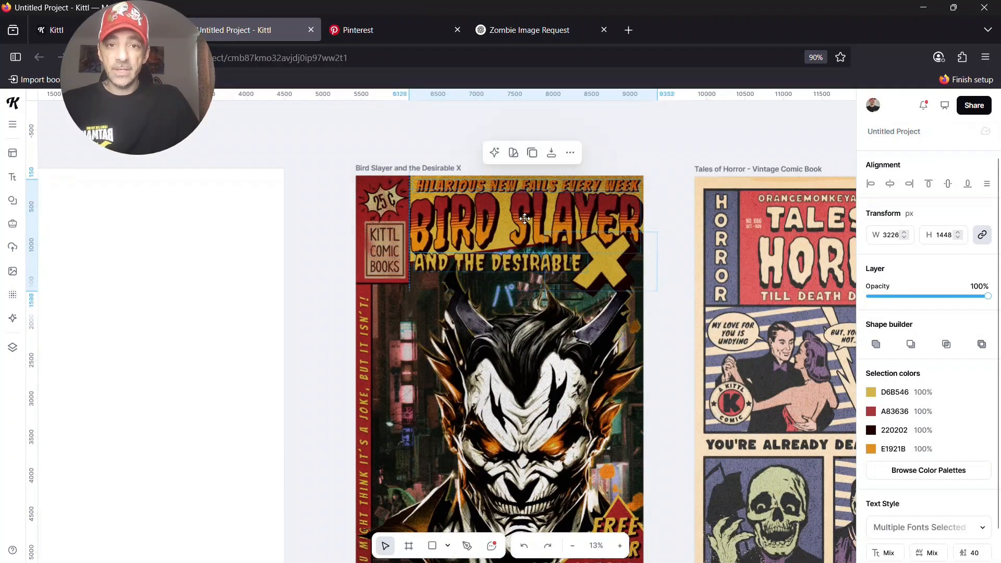
left_click(524, 218)
key("ctrl+c")
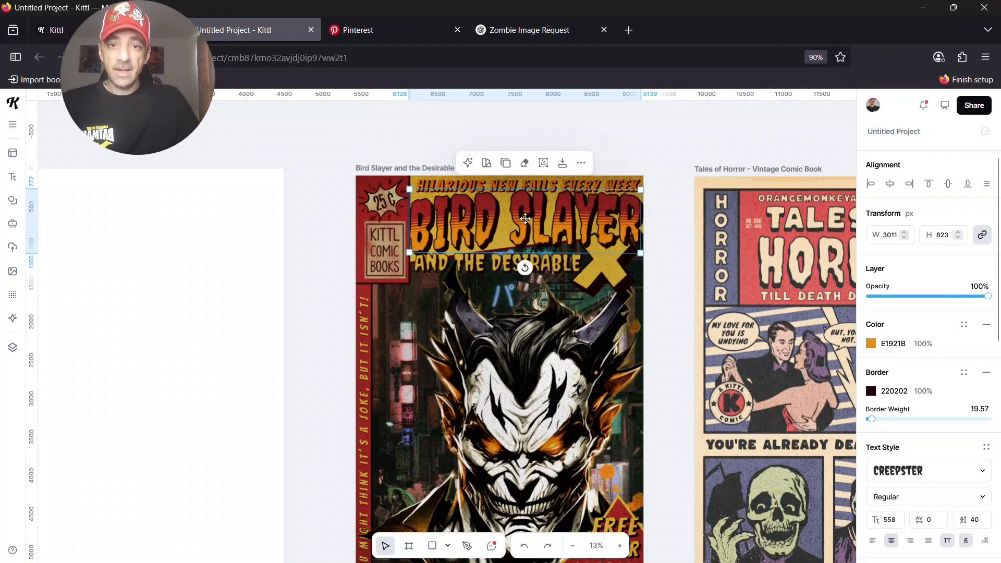
key("ctrl+v")
left_click_drag(525, 218, 65, 334)
left_click_drag(174, 411, 417, 368)
Step: Change the copied title's text to YOU TUBE and move it near the upper edge of the artboard
double_click(476, 274)
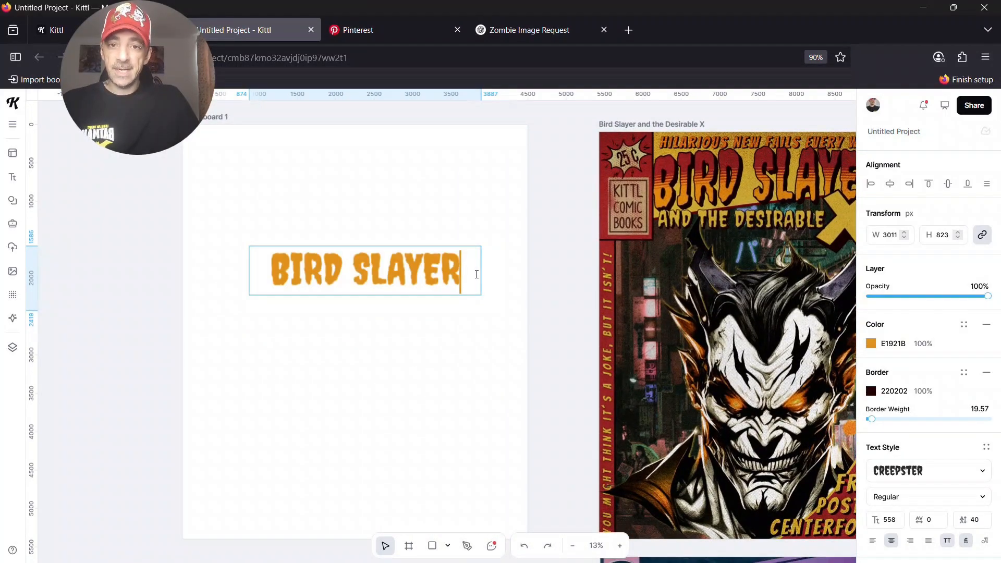
key("BackSpace")
key("BackSpace")
key("BackSpace")
key("BackSpace")
key("BackSpace")
key("BackSpace")
key("BackSpace")
key("BackSpace")
key("BackSpace")
key("BackSpace")
key("BackSpace")
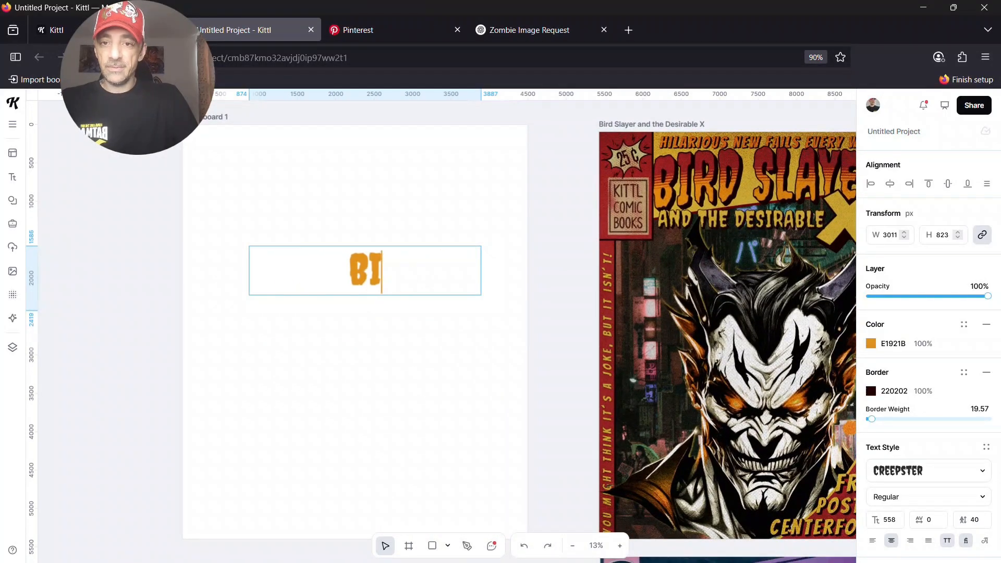
type("YOU TUBE")
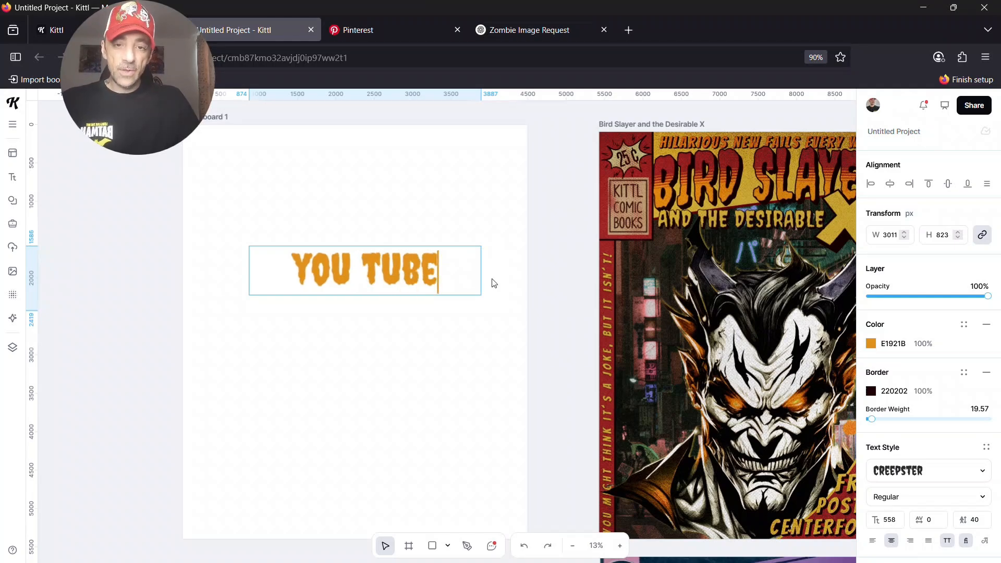
key("Escape")
left_click_drag(427, 277, 423, 202)
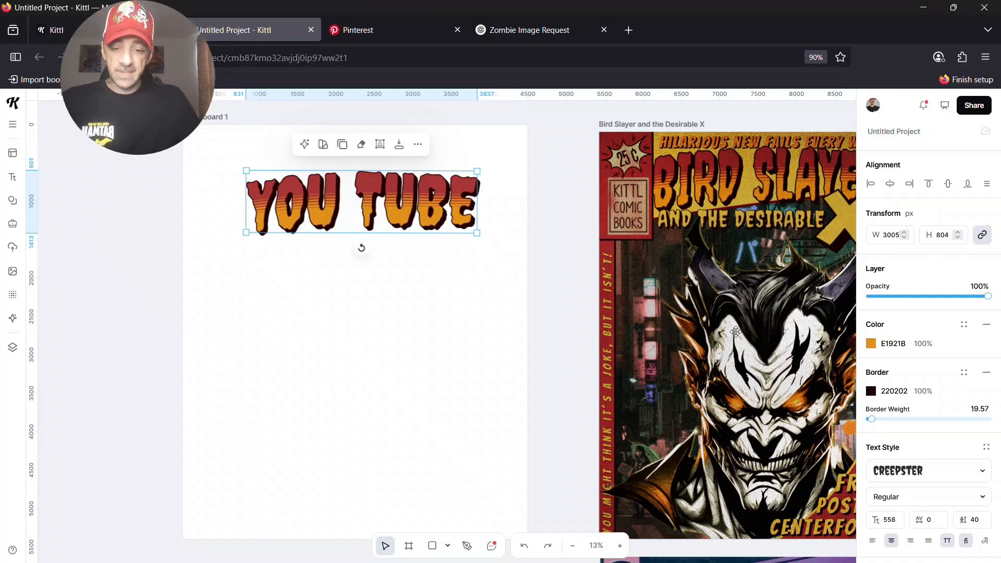
Step: Inspect the Tales of Horror cover's separate elements, including the zombie hand, ARRHG! lettering, couple illustration and HORROR title
left_click_drag(846, 408, 597, 304)
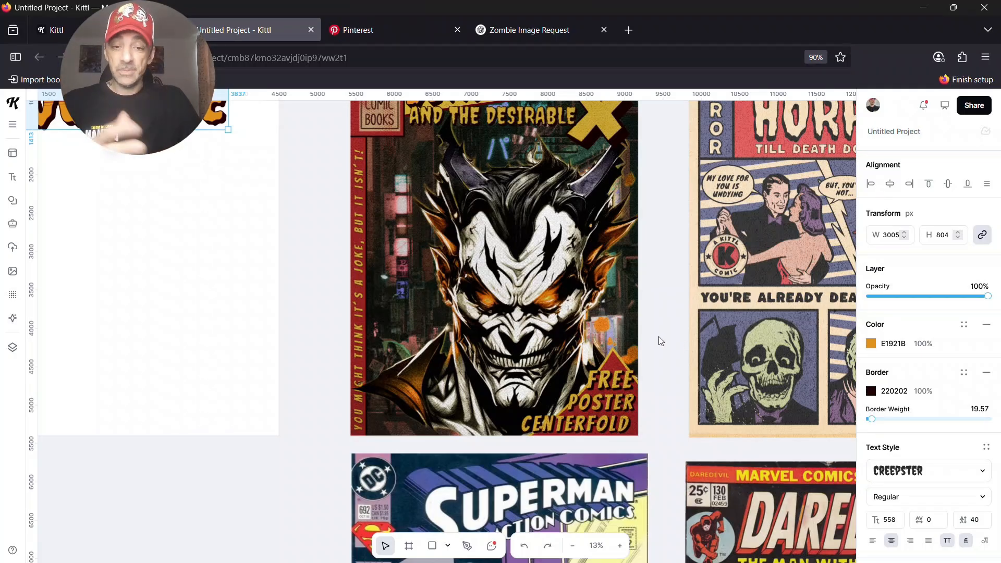
scroll(634, 334, "down", 3)
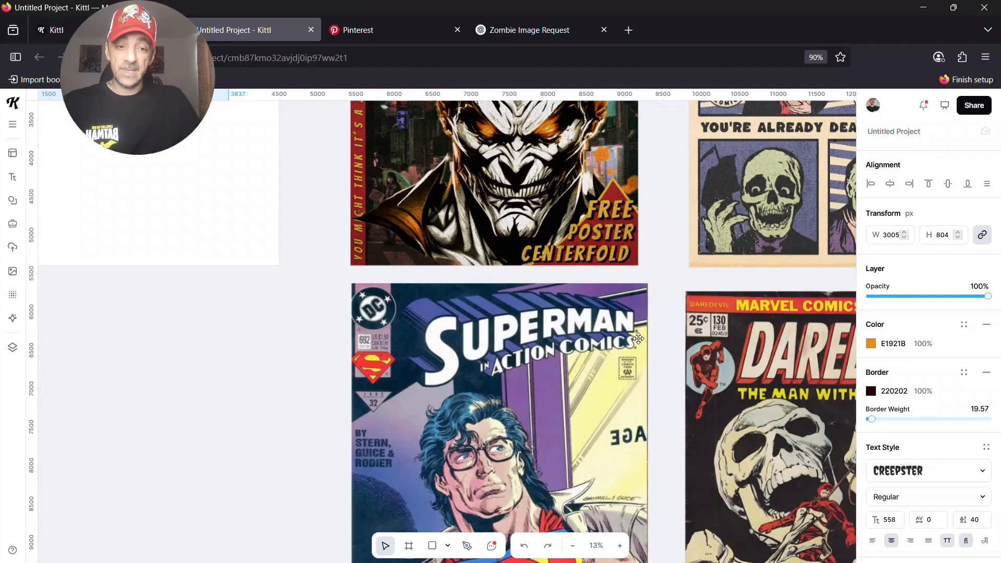
scroll(638, 338, "up", 4)
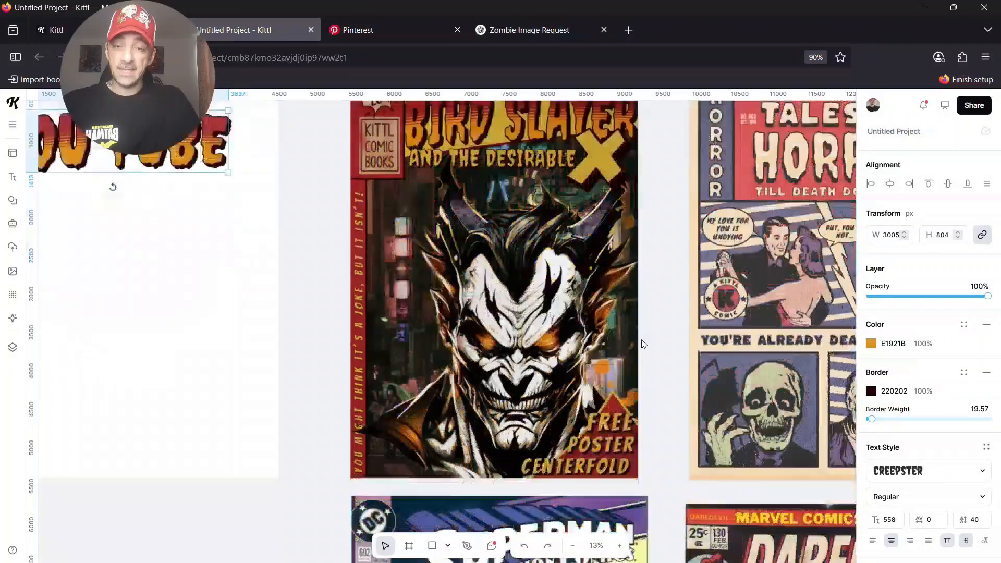
scroll(640, 340, "up", 2)
scroll(616, 317, "down", 2)
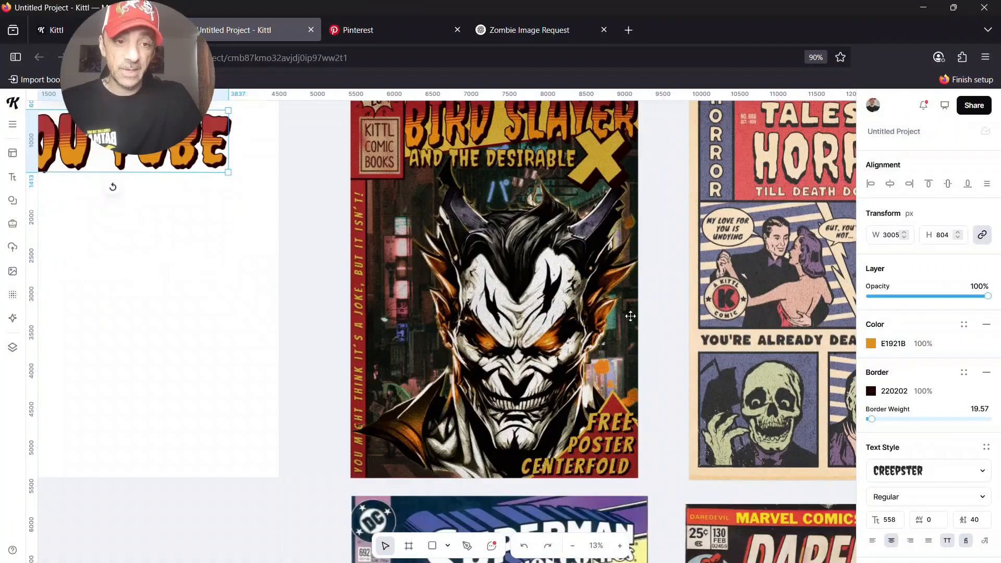
scroll(716, 361, "right", 6)
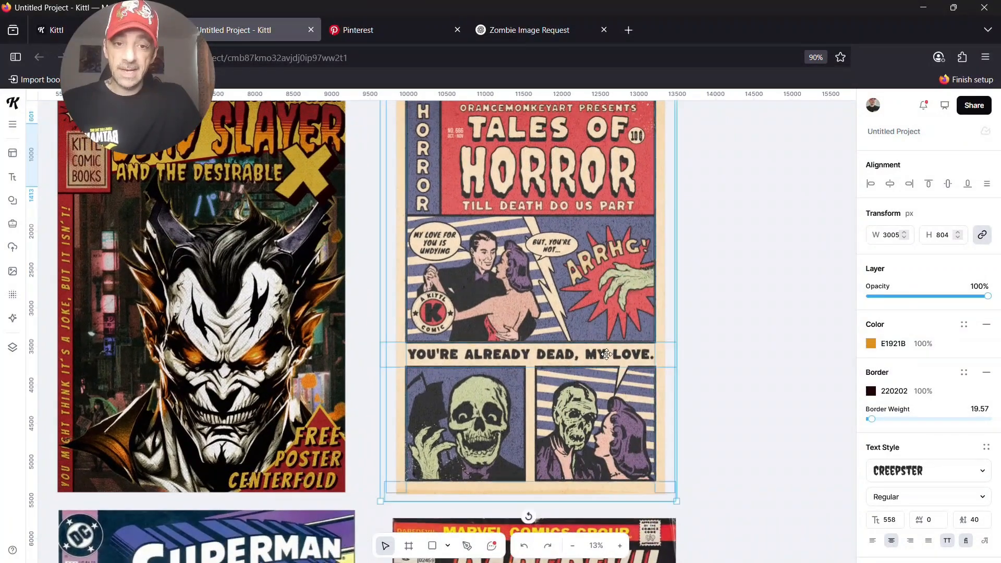
double_click(606, 354)
double_click(624, 283)
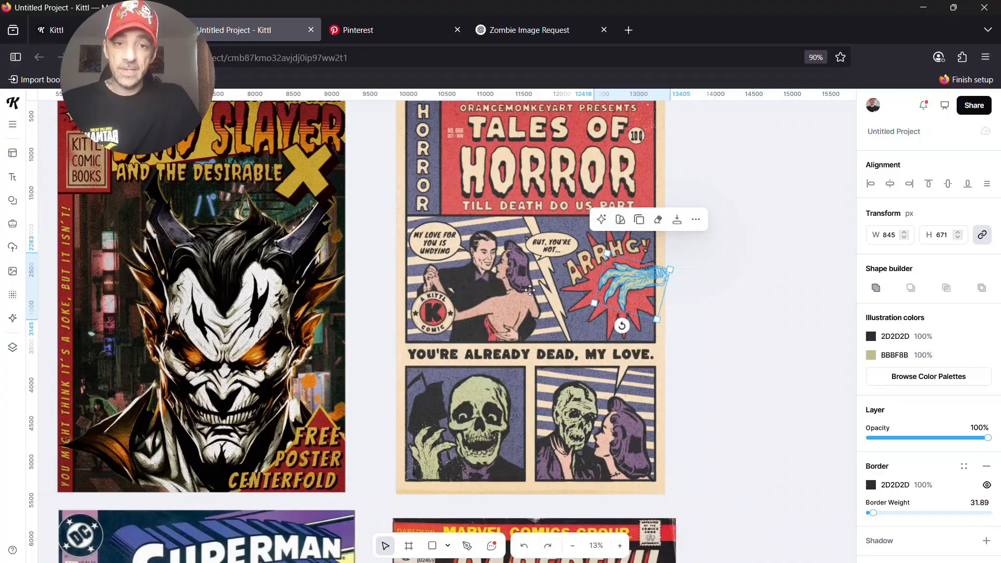
left_click(573, 267)
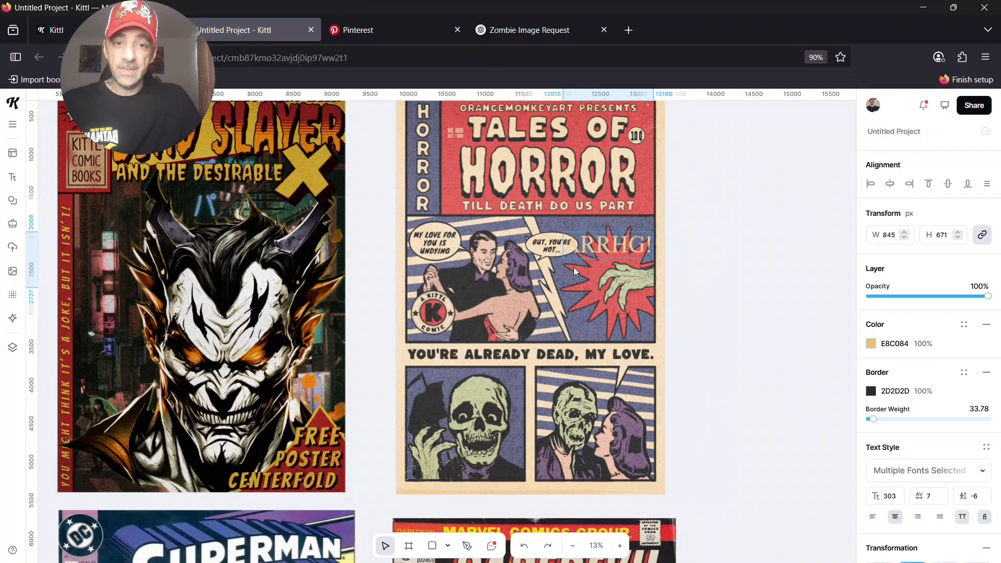
left_click(502, 271)
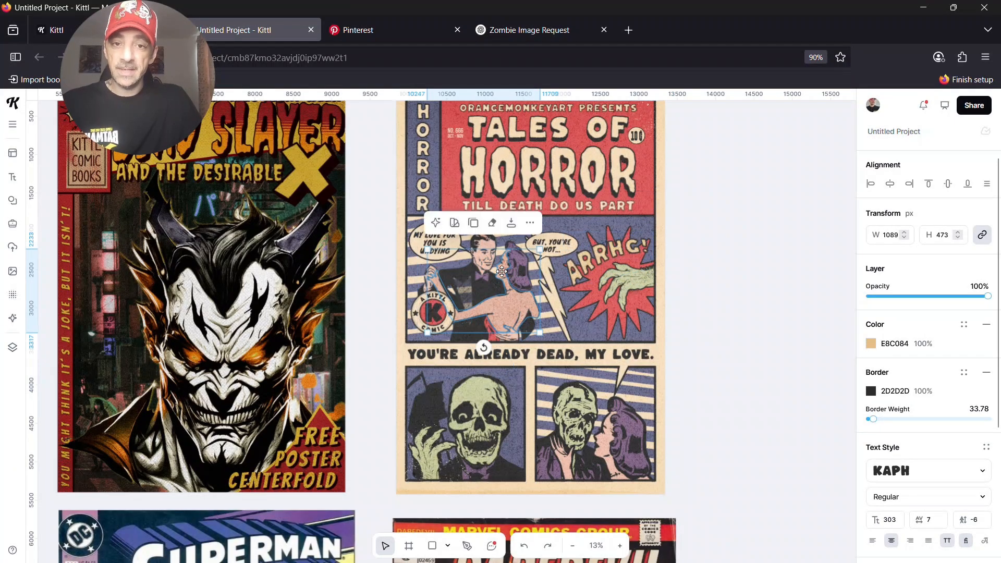
double_click(585, 177)
key("Escape")
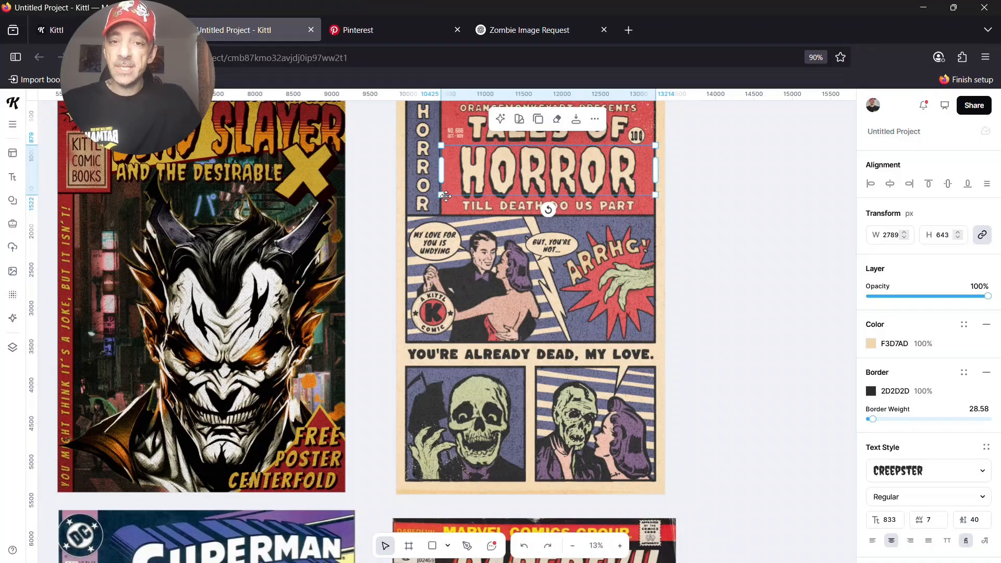
Step: Compare the Superman and Daredevil covers with the Bird Slayer and Tales of Horror template covers
scroll(498, 356, "down", 5)
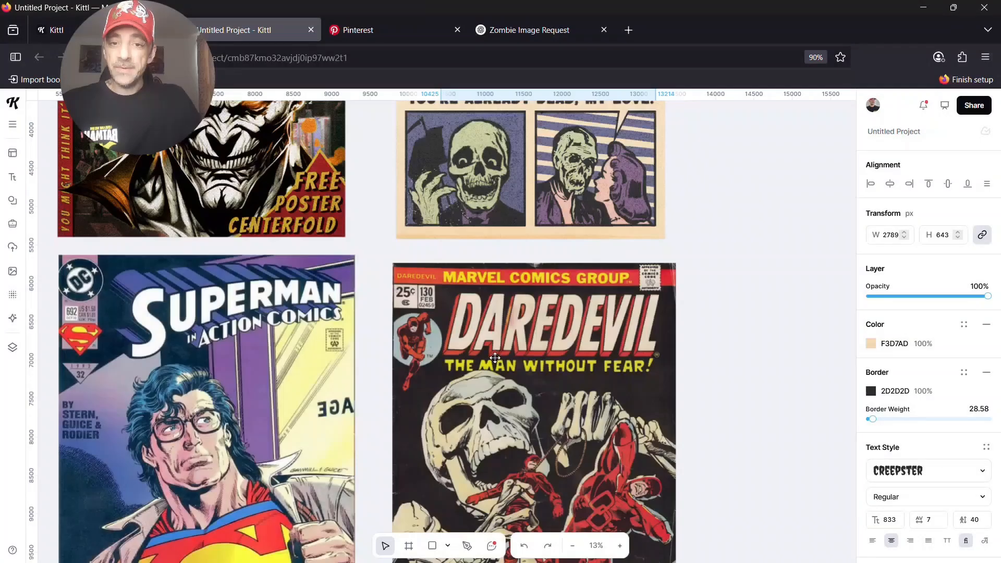
scroll(339, 374, "up", 6)
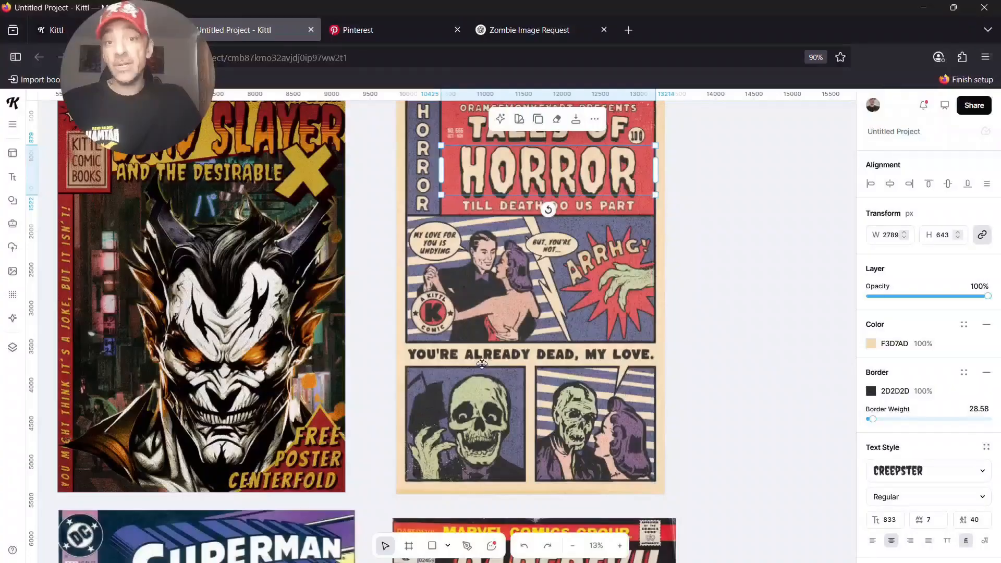
scroll(442, 363, "down", 10)
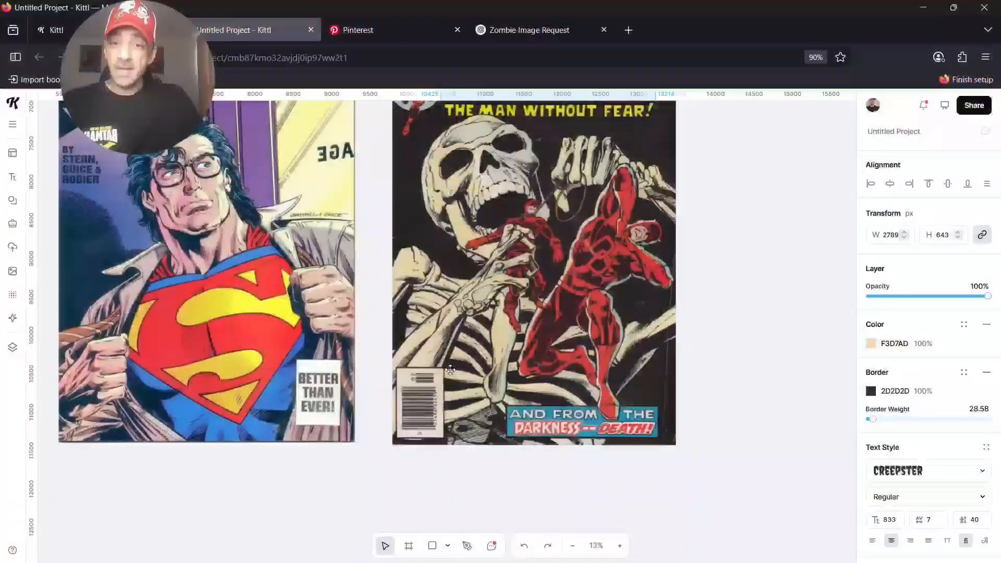
scroll(437, 396, "up", 11)
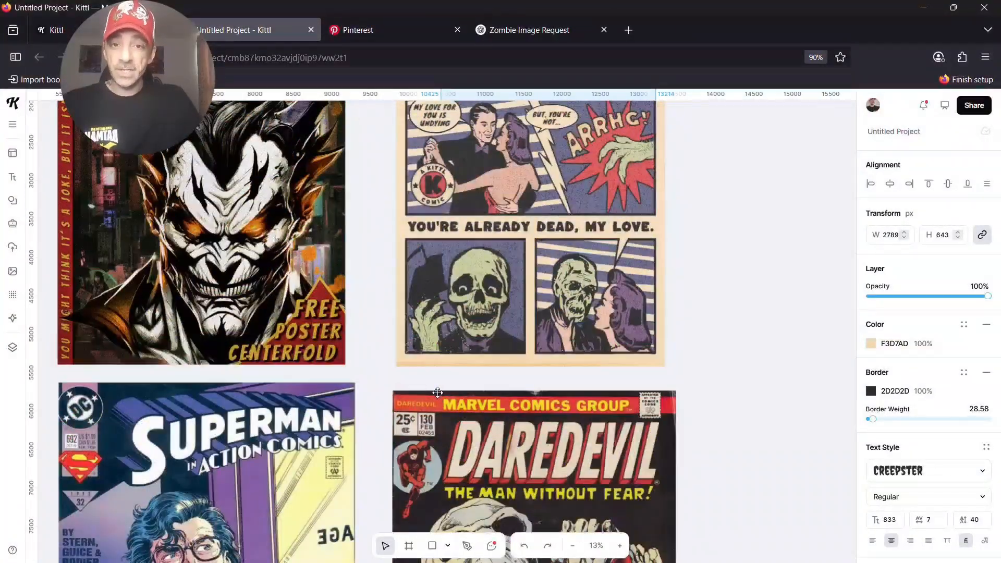
scroll(432, 392, "up", 2)
scroll(431, 387, "down", 5)
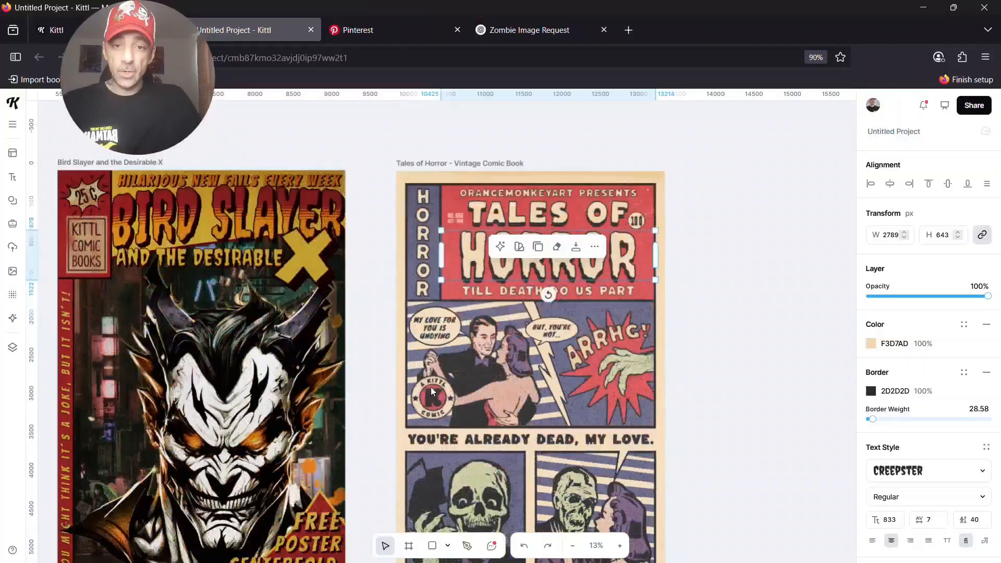
Step: Delete the YOU TUBE title from the artboard, leaving the text itself unedited
scroll(262, 374, "left", 9)
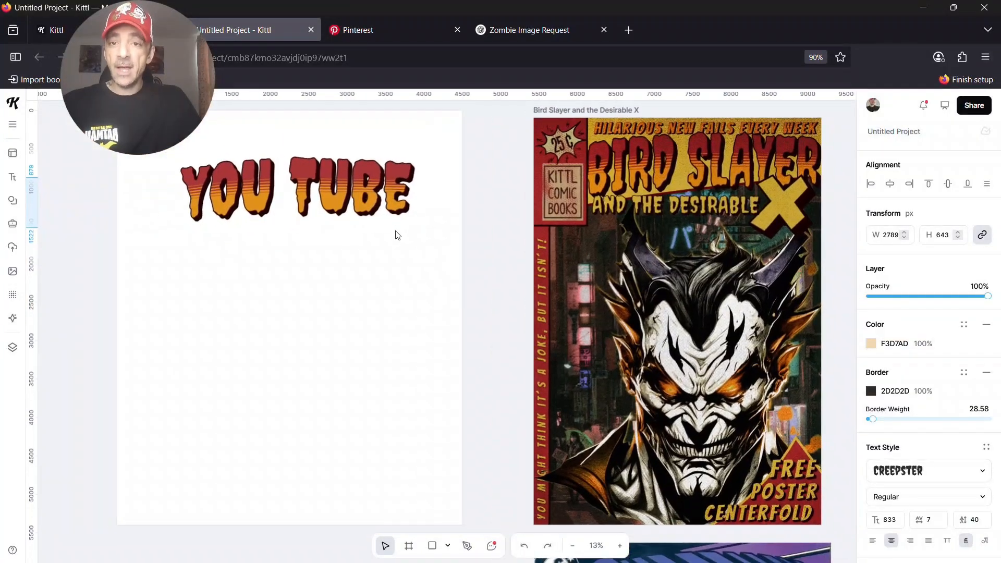
left_click(396, 235)
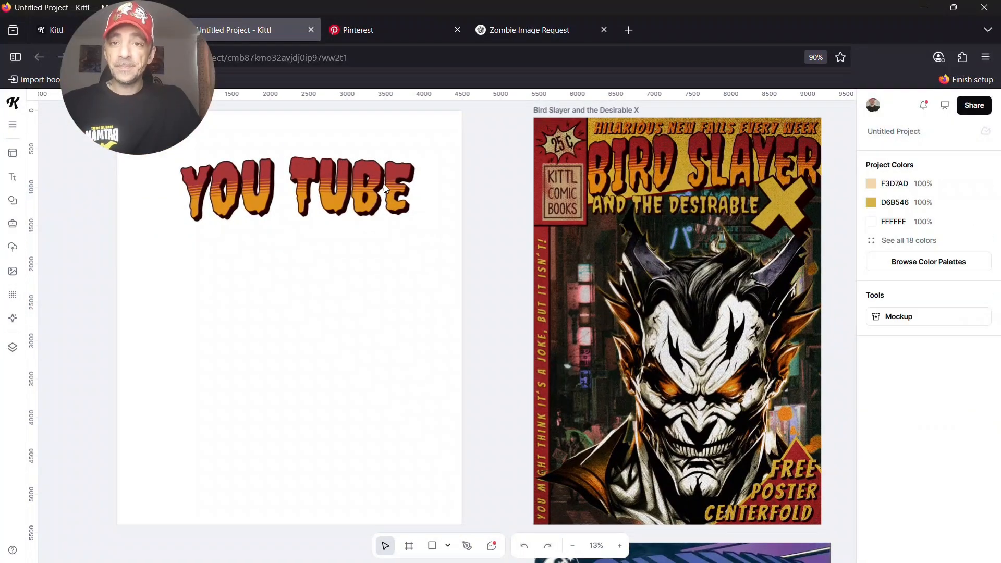
double_click(400, 180)
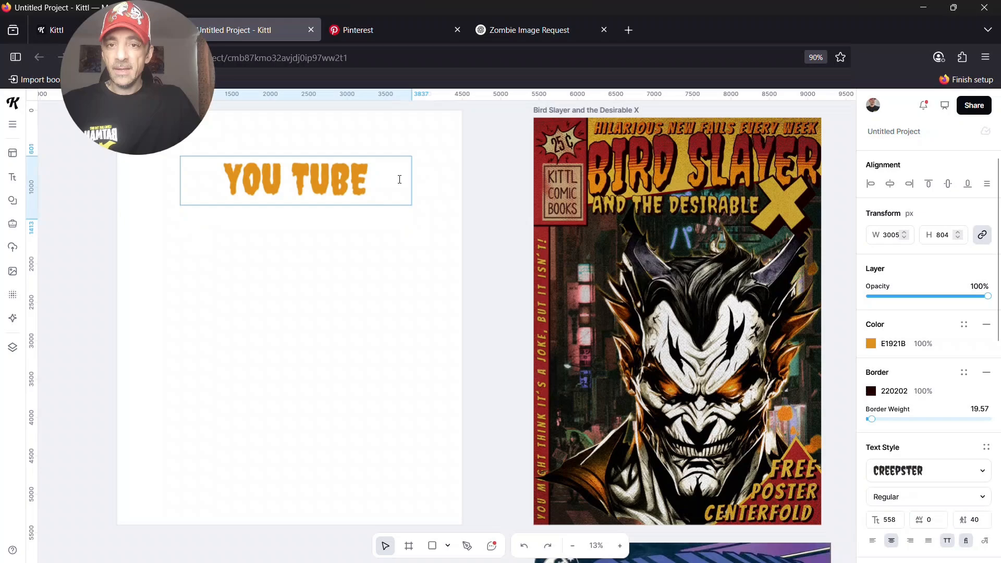
left_click(421, 183)
double_click(360, 180)
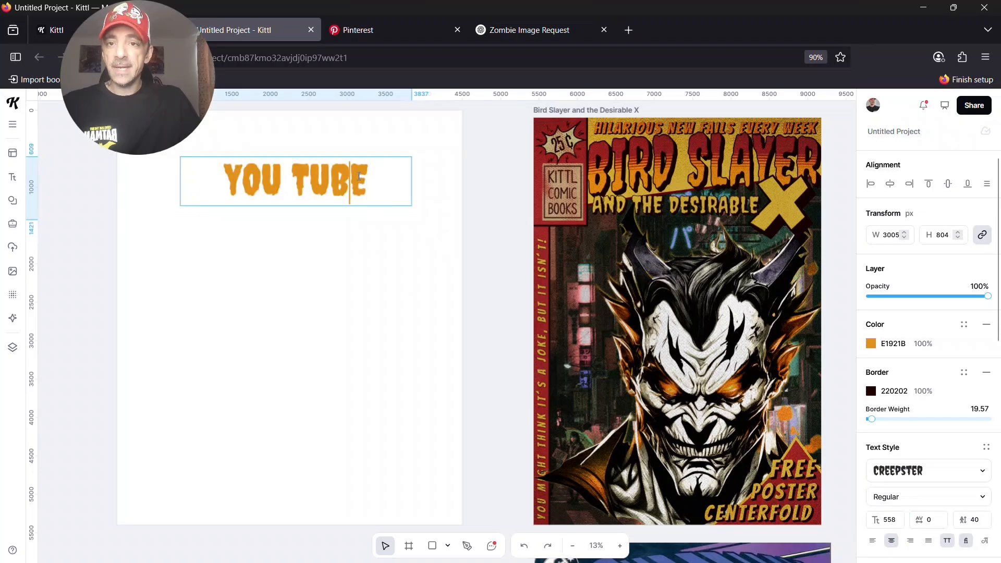
key("Escape")
left_click(352, 130)
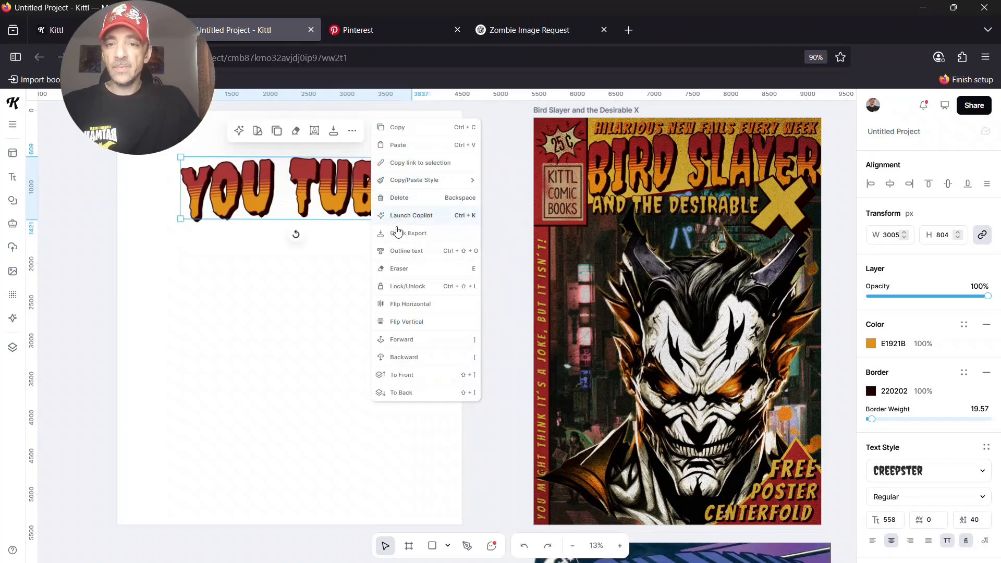
left_click(405, 199)
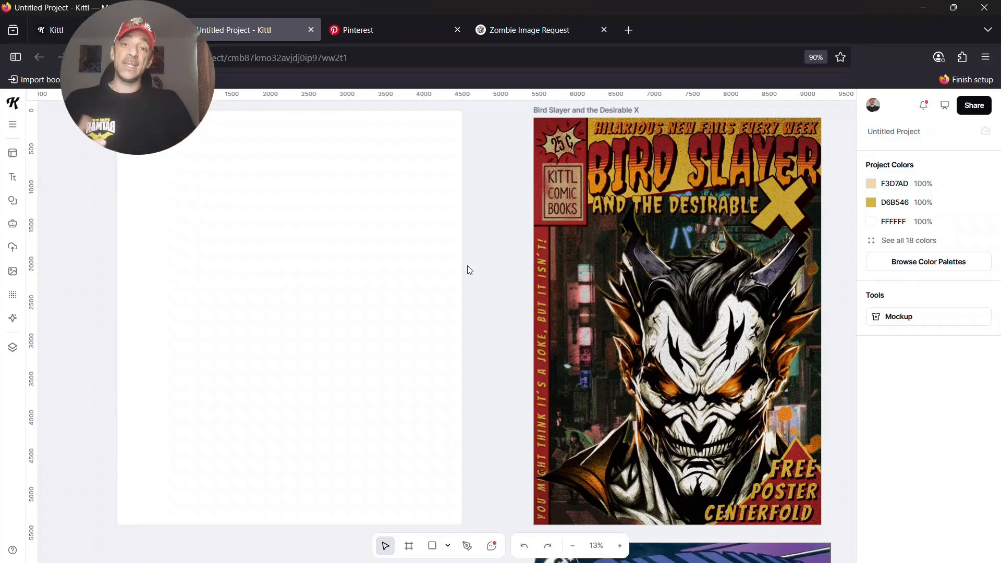
left_click(585, 7)
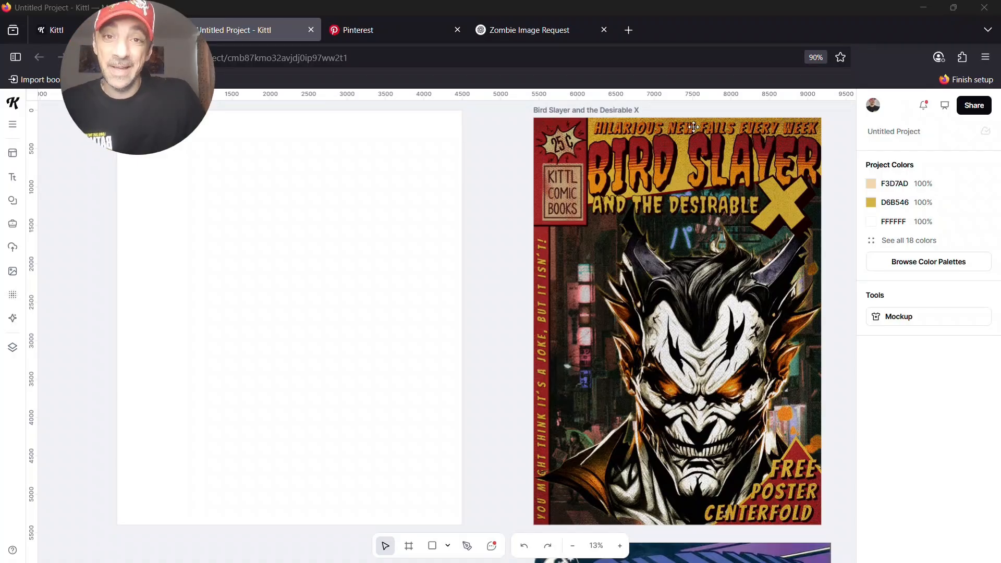
Step: Switch to the ChatGPT zombie conversation and examine the angry zombie image, its prompt and the version on a checkered background
left_click(530, 29)
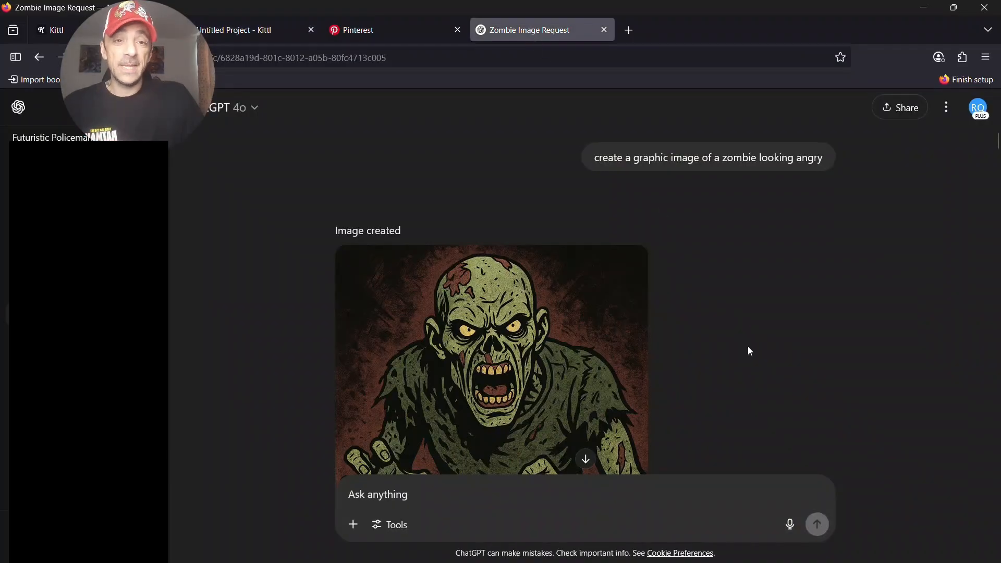
mouse_move(593, 155)
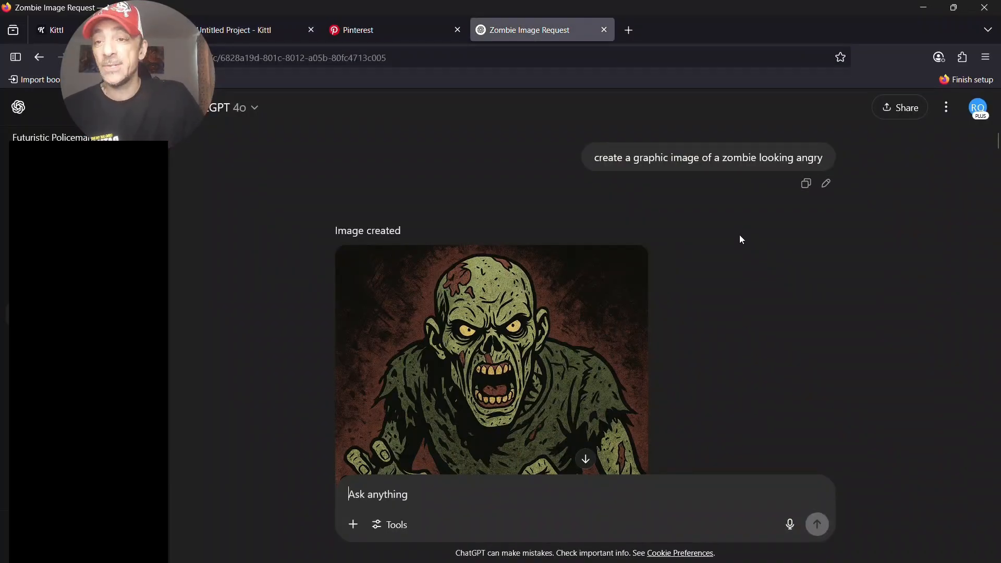
scroll(743, 245, "down", 3)
mouse_move(569, 427)
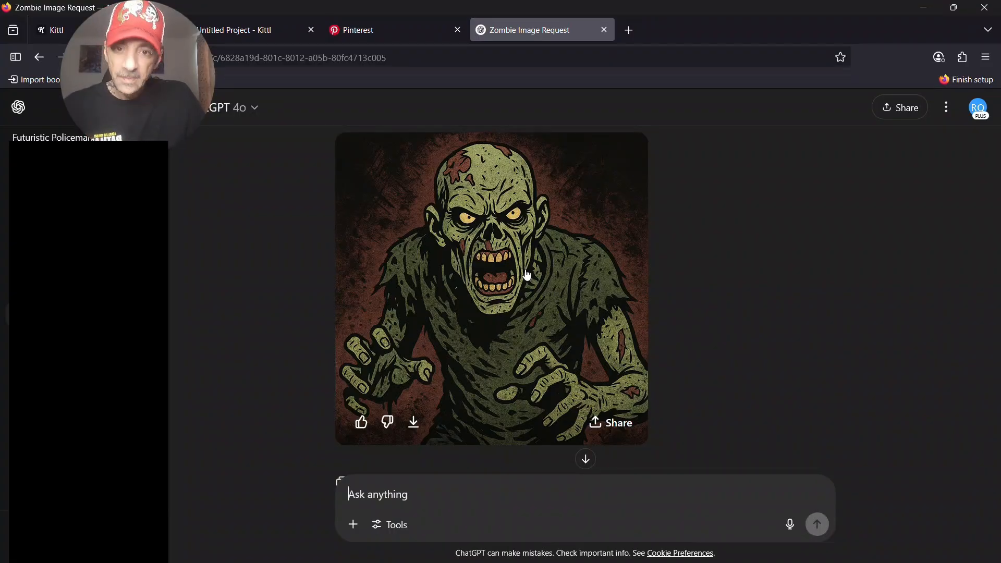
scroll(527, 275, "down", 1)
scroll(528, 275, "down", 9)
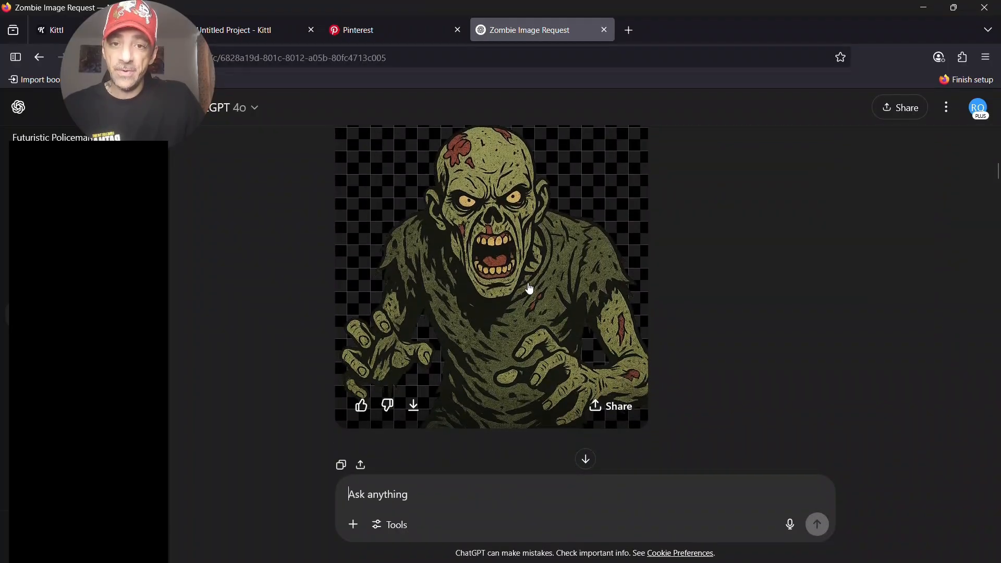
scroll(516, 297, "down", 3)
scroll(521, 296, "down", 3)
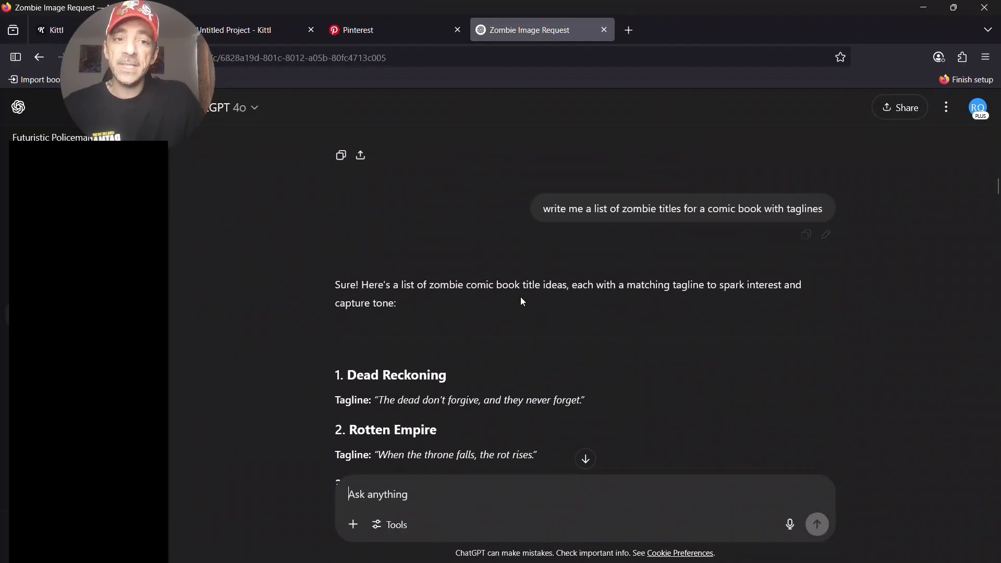
scroll(521, 300, "up", 4)
scroll(522, 302, "up", 1)
scroll(522, 302, "up", 2)
scroll(523, 309, "down", 2)
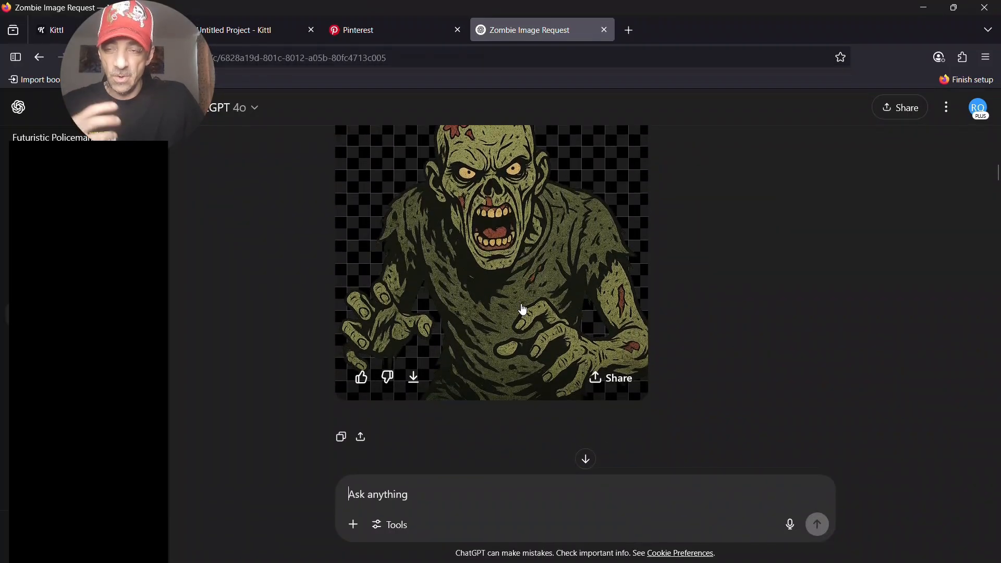
Step: Read through the list of zombie comic book titles and their taglines in the ChatGPT reply
scroll(523, 309, "down", 8)
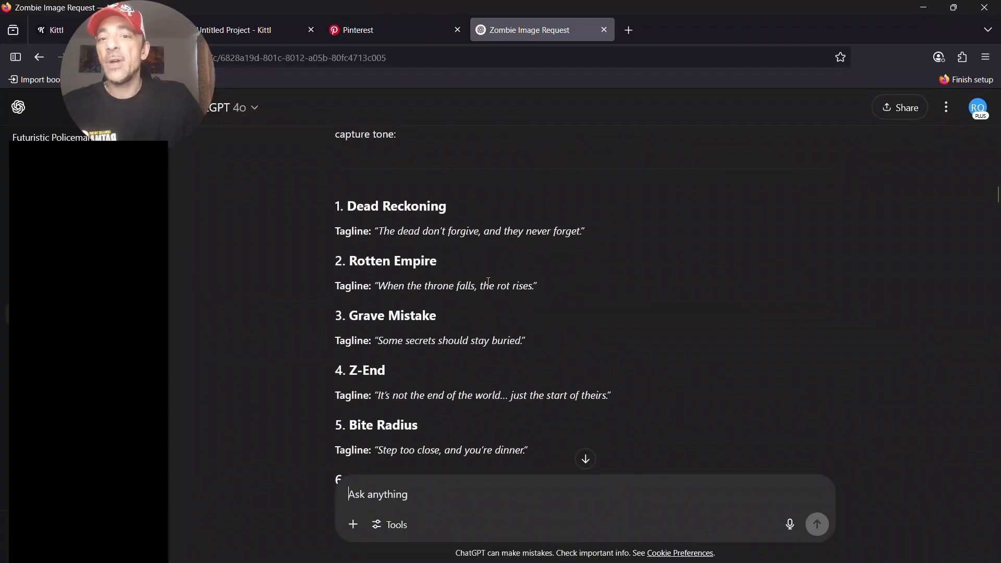
scroll(454, 261, "down", 4)
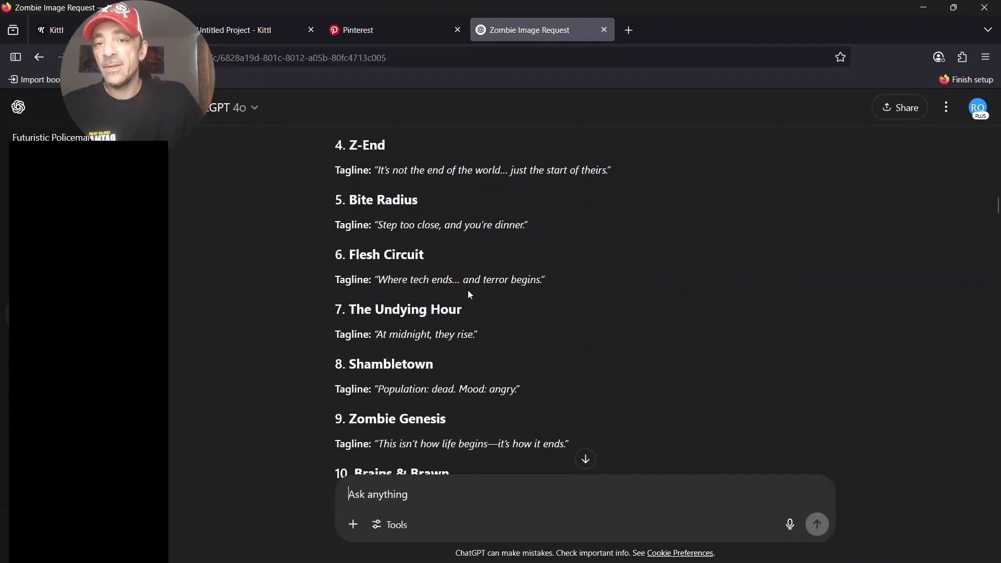
scroll(469, 294, "down", 5)
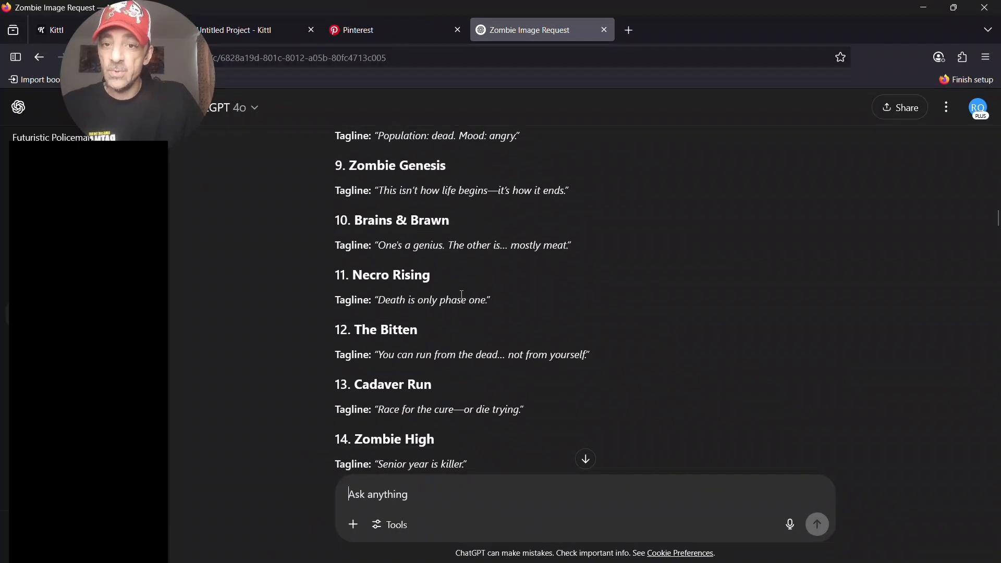
scroll(502, 282, "up", 5)
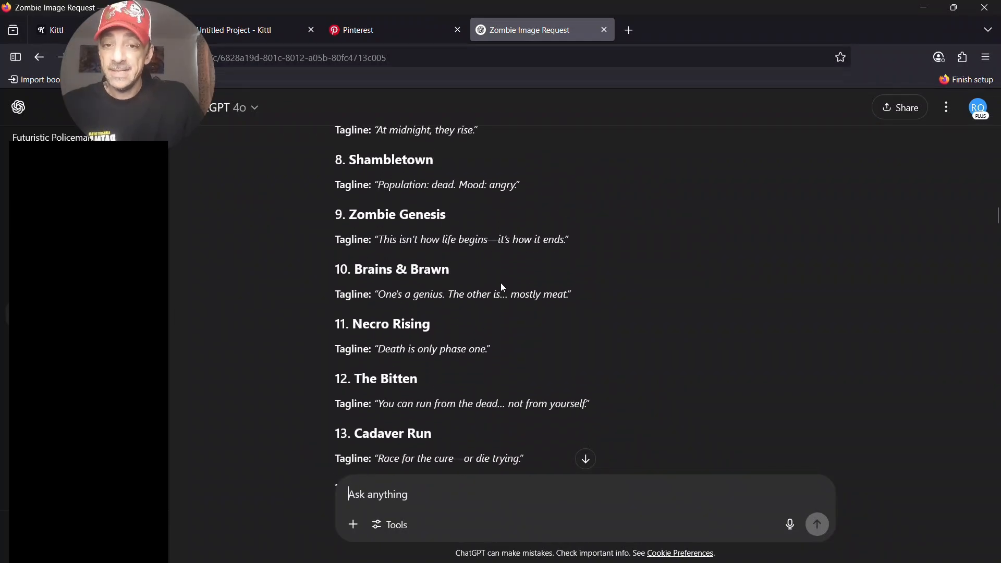
scroll(498, 293, "down", 7)
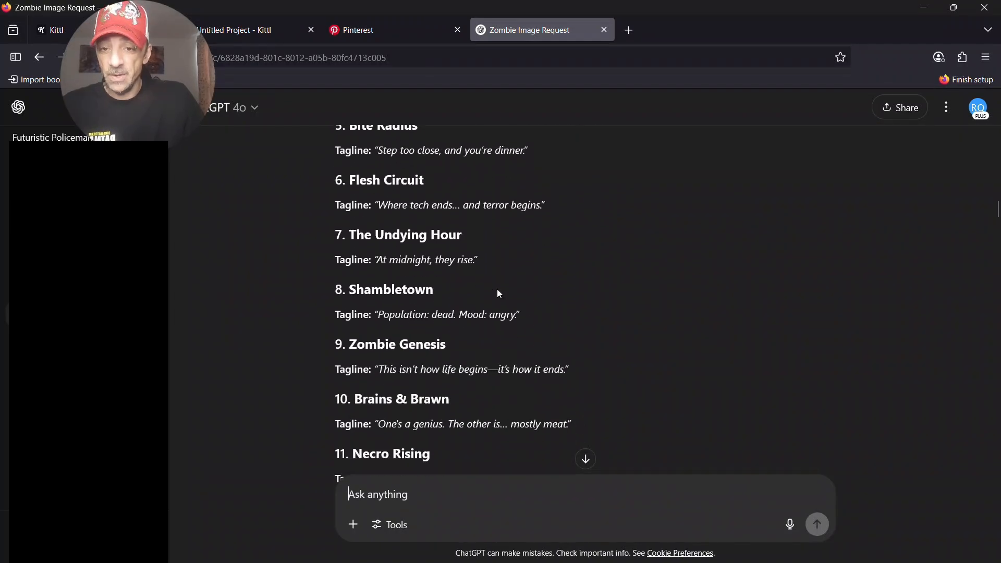
scroll(493, 299, "up", 9)
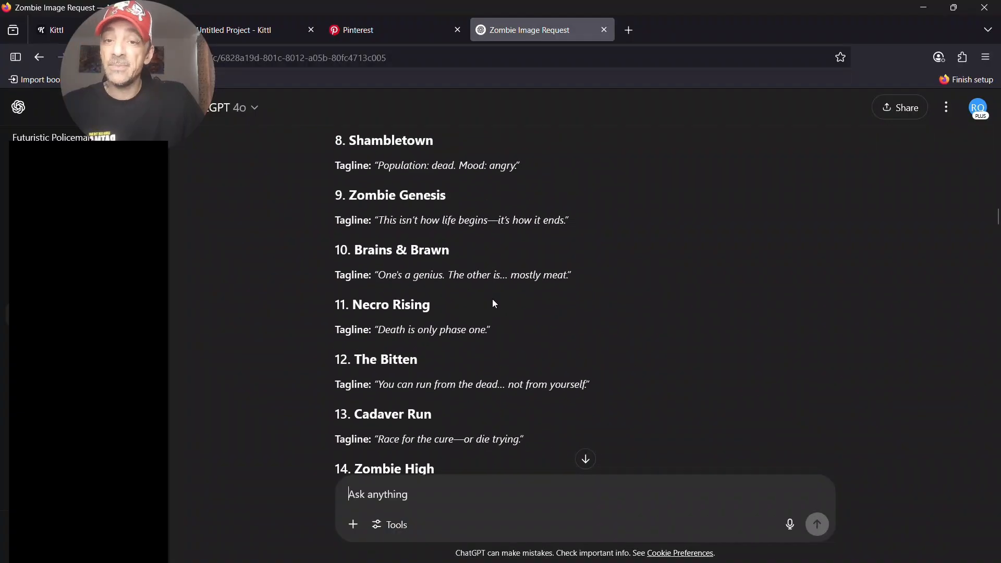
scroll(493, 301, "up", 3)
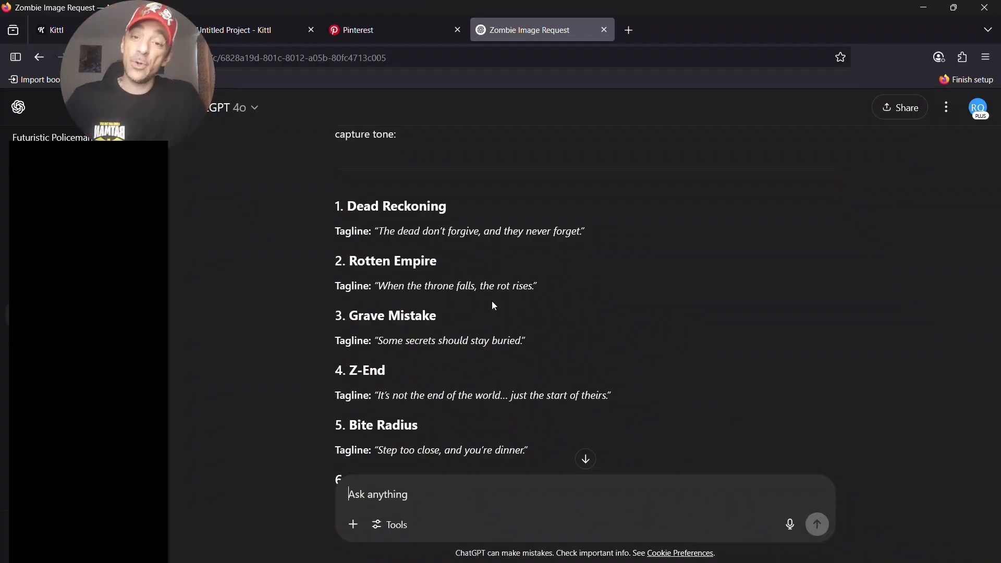
scroll(493, 305, "down", 2)
scroll(473, 285, "down", 3)
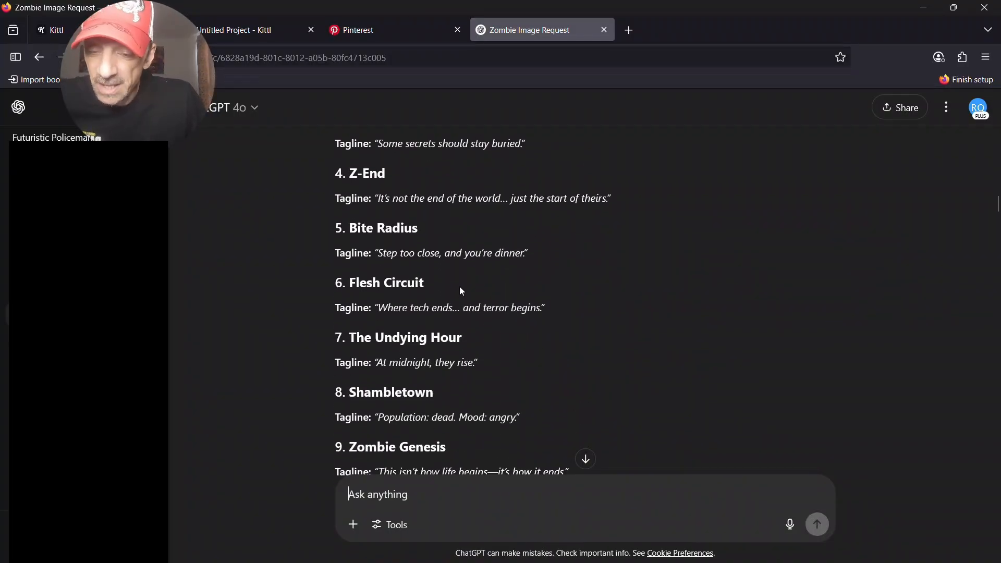
scroll(469, 290, "down", 3)
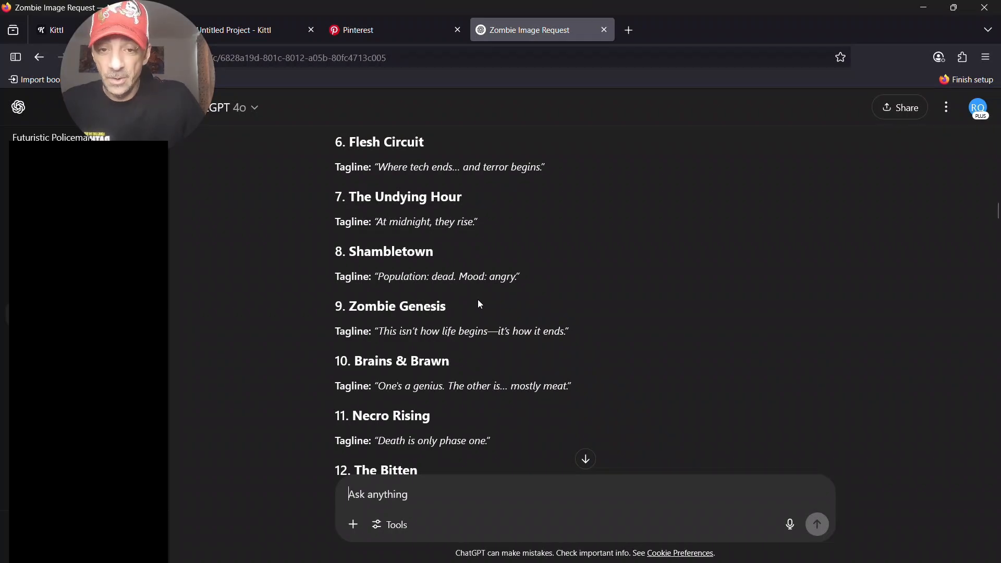
scroll(480, 304, "down", 6)
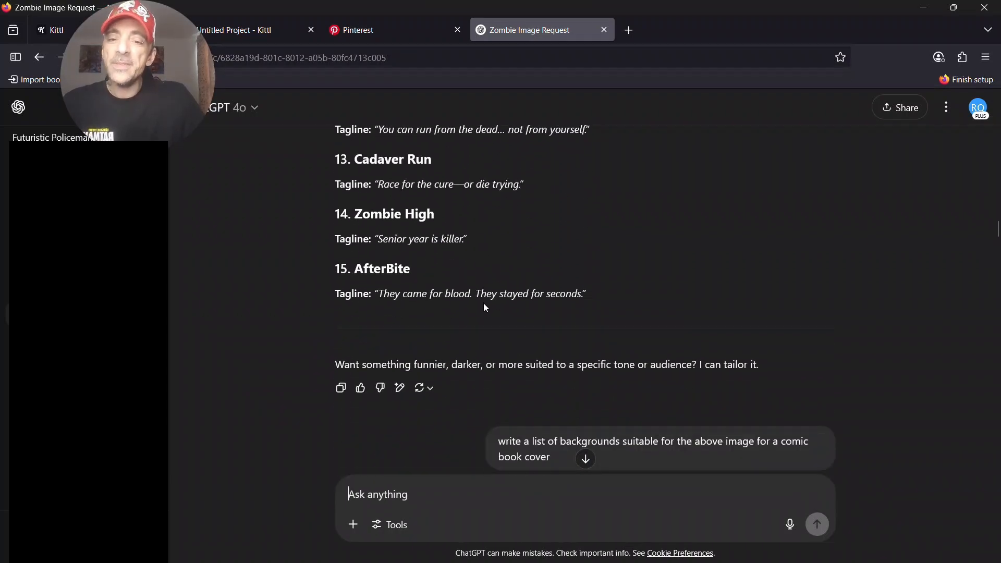
Step: Review the prompt asking for comic cover backgrounds and read the list of background ideas in the reply
scroll(485, 308, "down", 2)
scroll(487, 308, "down", 3)
scroll(486, 308, "down", 2)
scroll(487, 308, "up", 5)
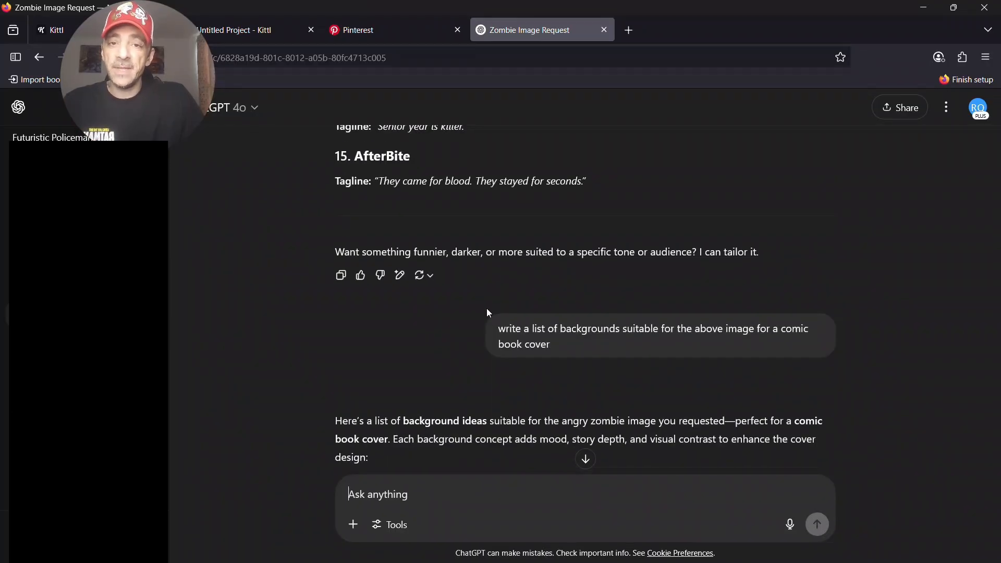
scroll(486, 308, "down", 3)
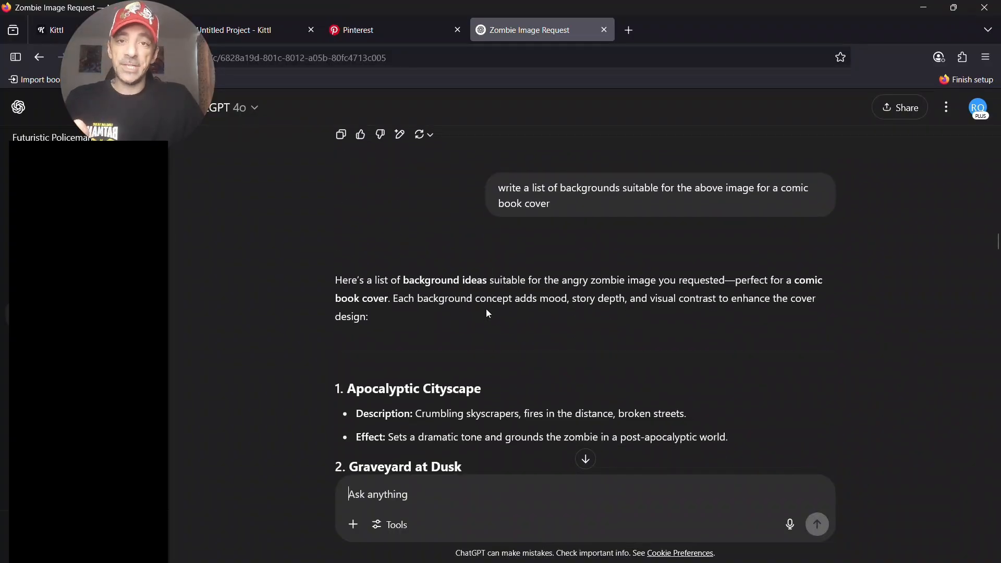
scroll(488, 311, "down", 2)
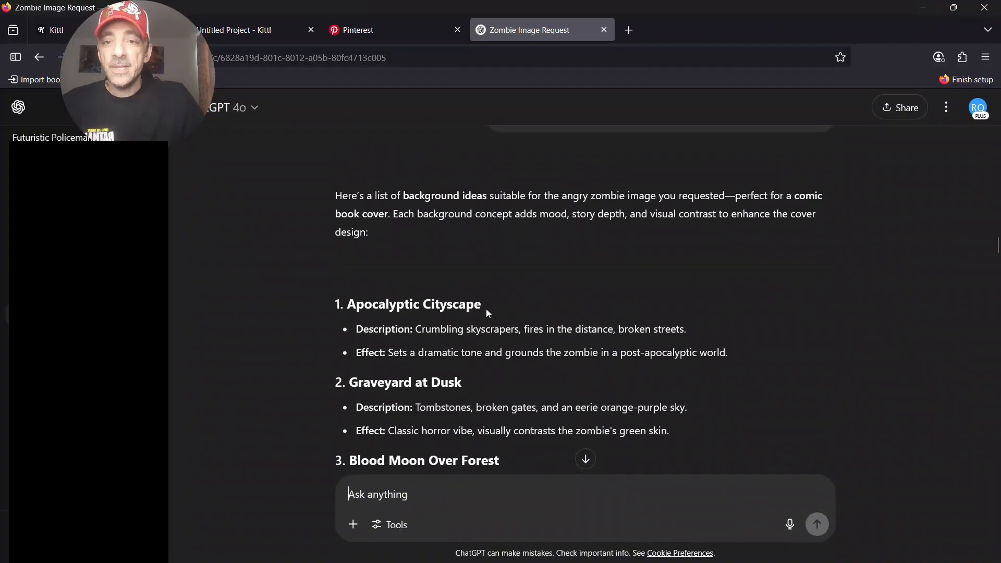
scroll(488, 312, "up", 3)
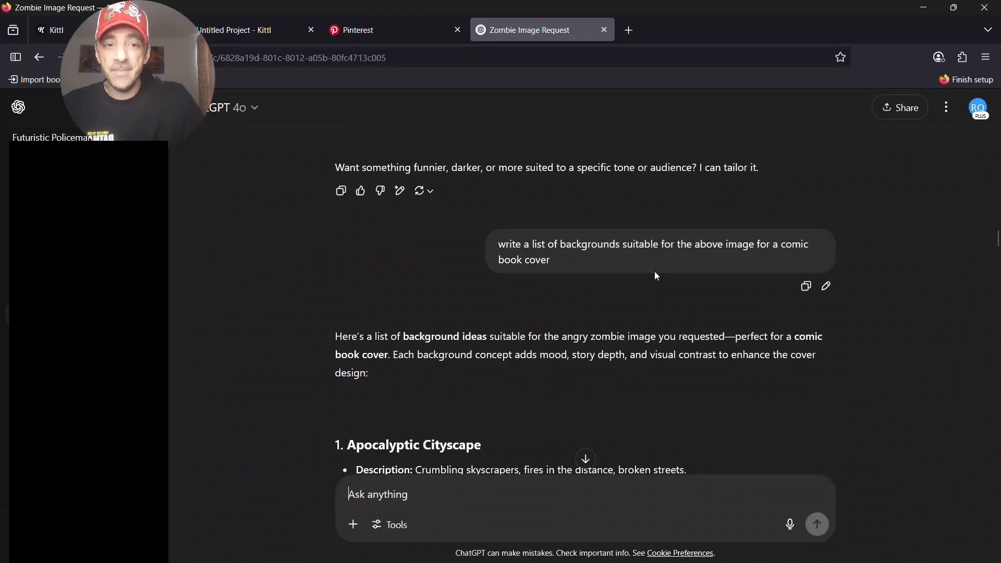
scroll(649, 276, "down", 5)
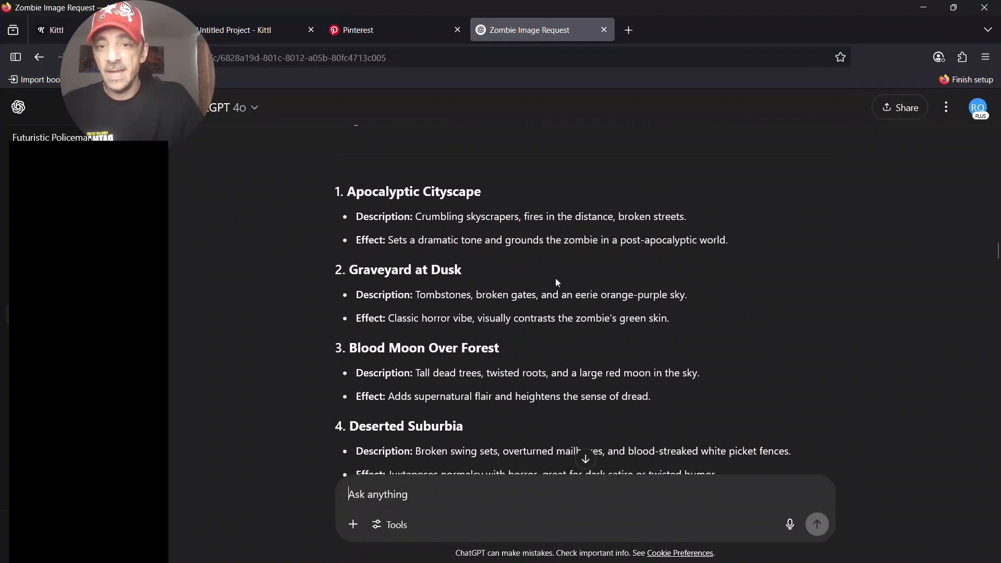
scroll(498, 274, "down", 5)
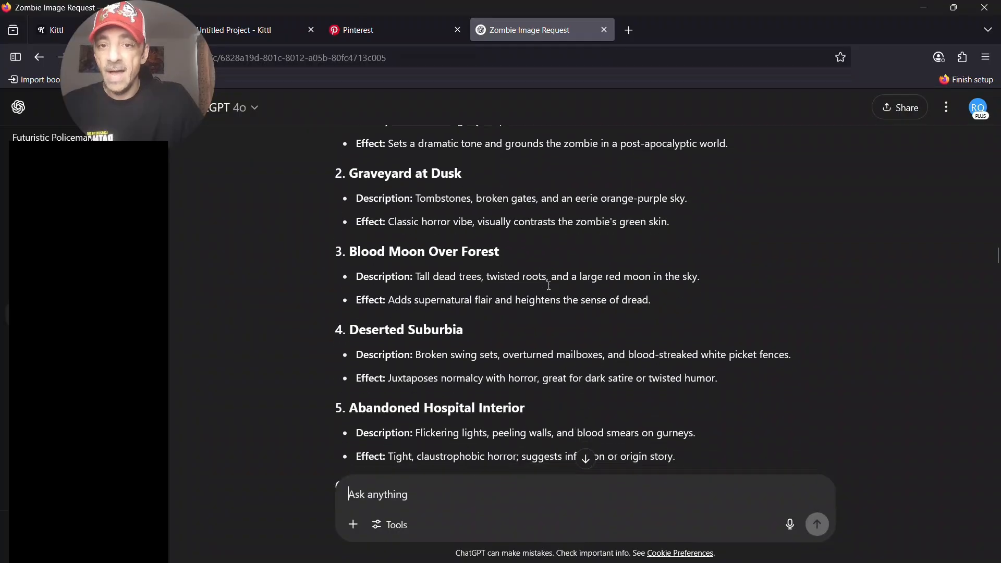
scroll(548, 287, "down", 8)
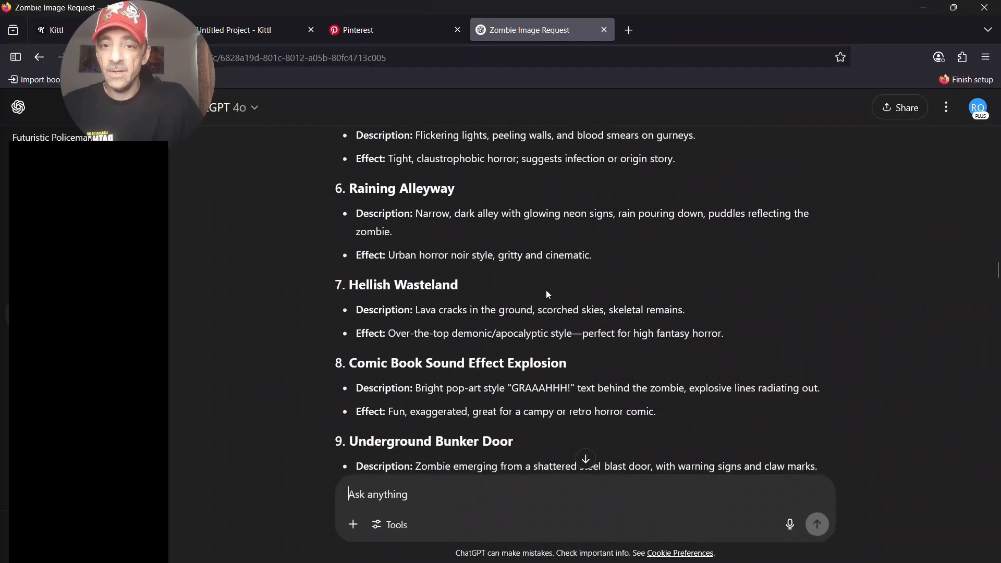
scroll(494, 343, "up", 8)
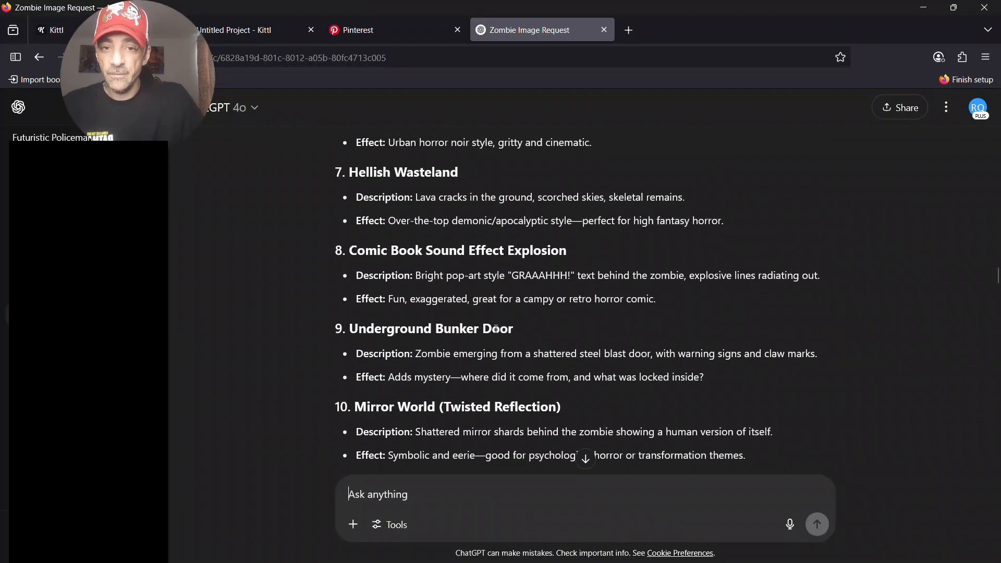
scroll(511, 312, "up", 8)
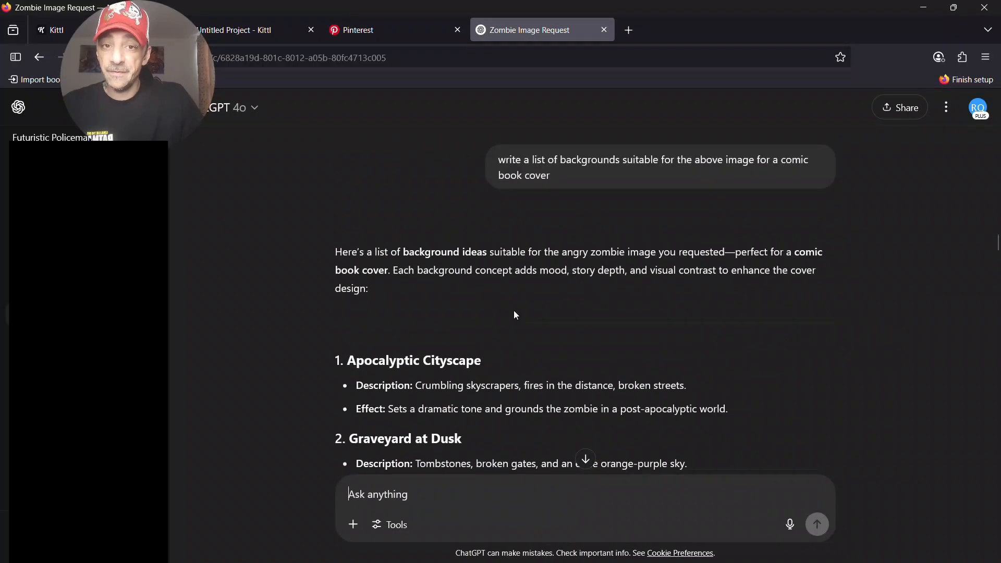
Step: Compare the crumbling skyscrapers image prompt with the Apocalyptic Cityscape description in the background list
scroll(514, 311, "down", 5)
scroll(516, 320, "down", 10)
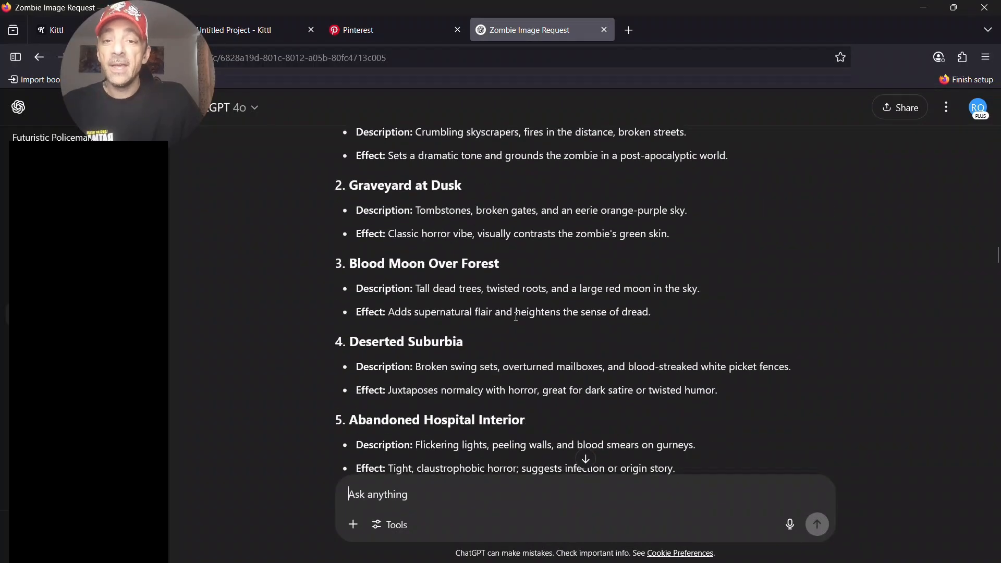
scroll(514, 321, "down", 5)
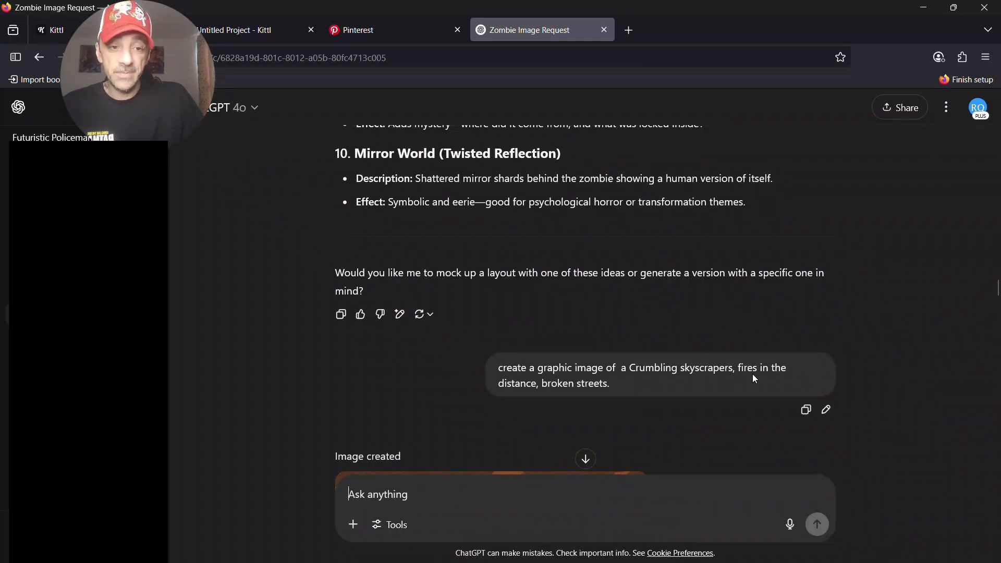
scroll(671, 385, "up", 10)
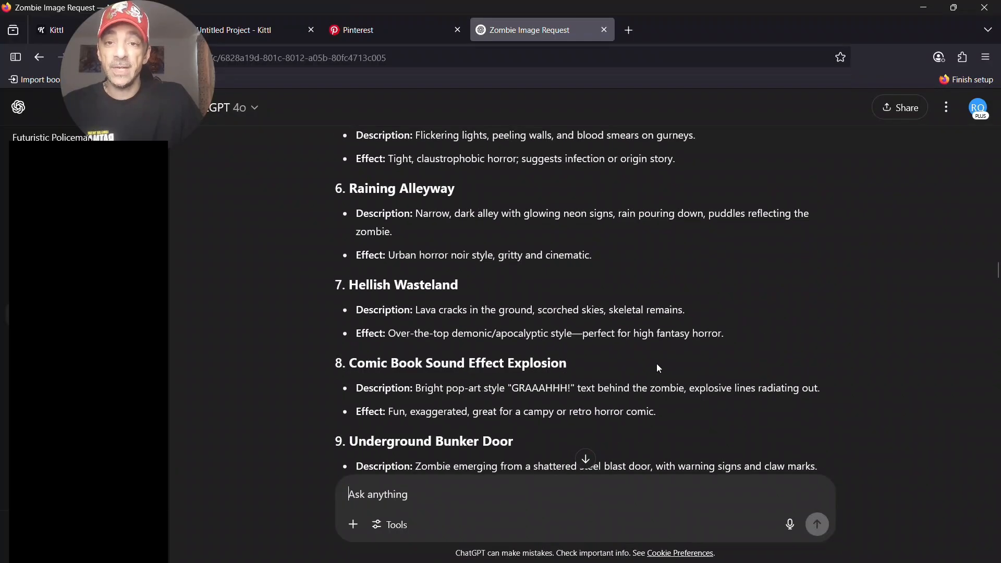
scroll(651, 360, "up", 2)
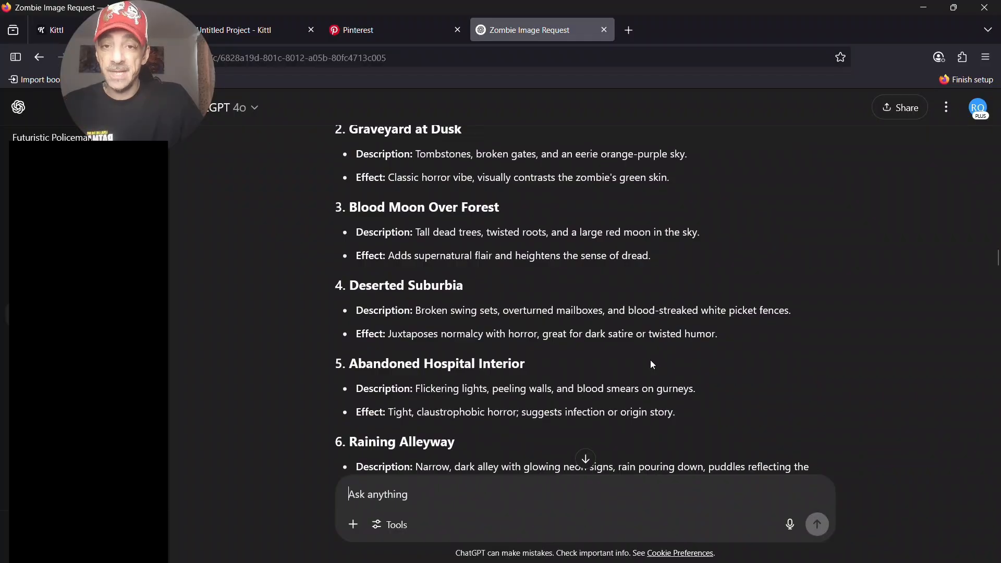
scroll(649, 360, "up", 2)
scroll(647, 359, "up", 1)
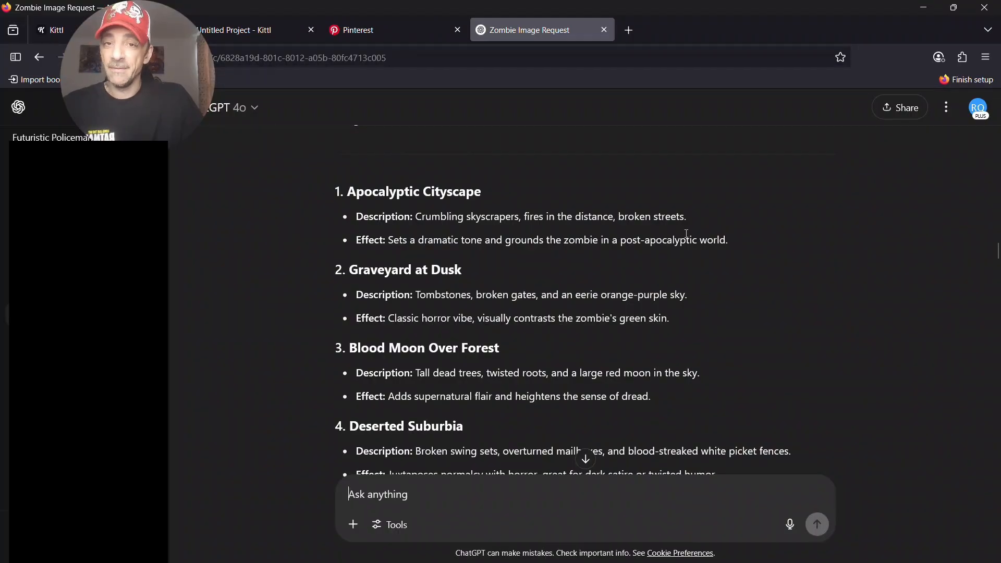
Step: Examine the image generated from the crumbling skyscrapers prompt, including the zombie, burning city and broken streets
scroll(683, 237, "down", 10)
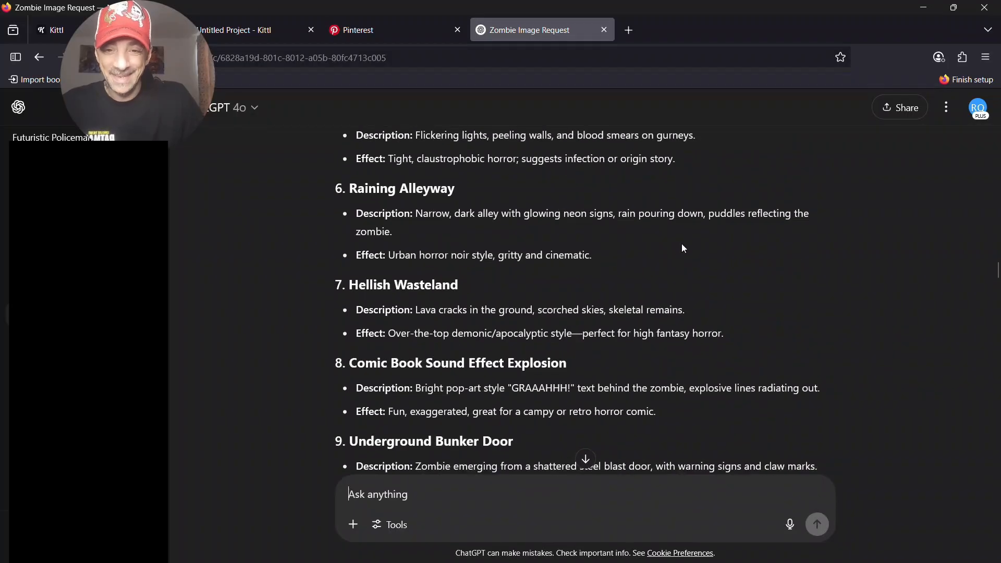
scroll(680, 245, "down", 10)
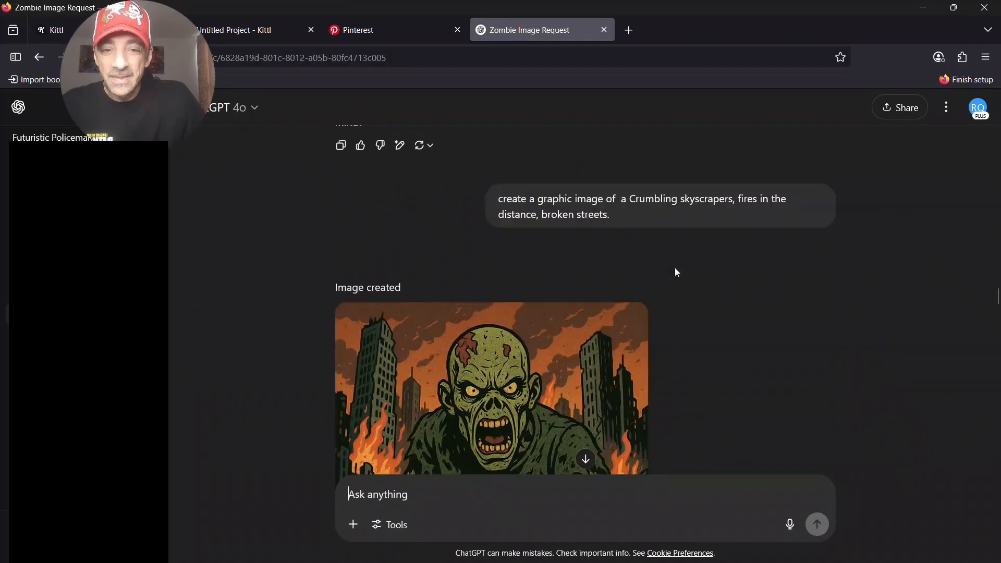
scroll(675, 274, "down", 2)
scroll(672, 277, "up", 4)
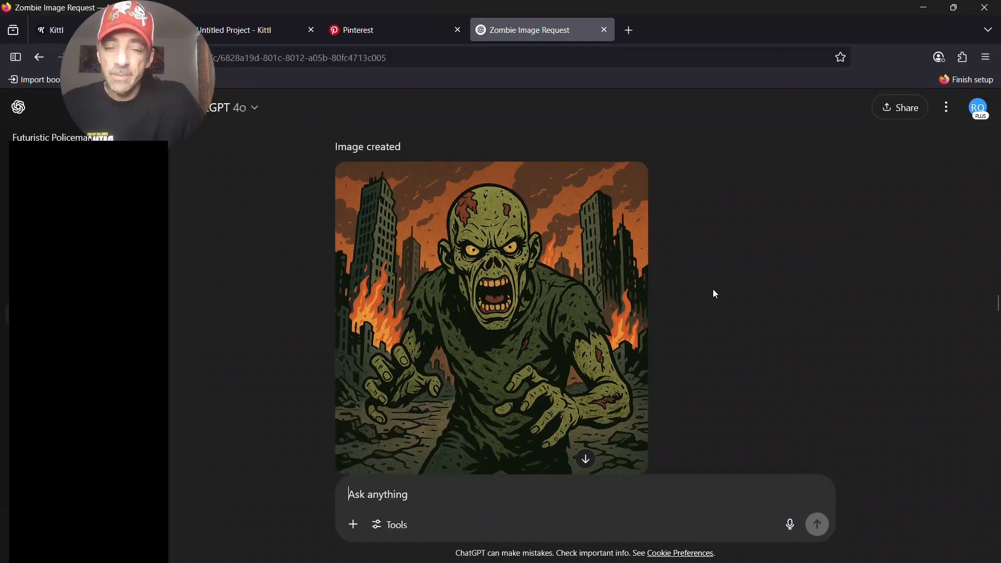
scroll(713, 291, "down", 2)
scroll(710, 290, "up", 1)
scroll(696, 293, "down", 2)
scroll(673, 308, "up", 1)
scroll(667, 315, "up", 2)
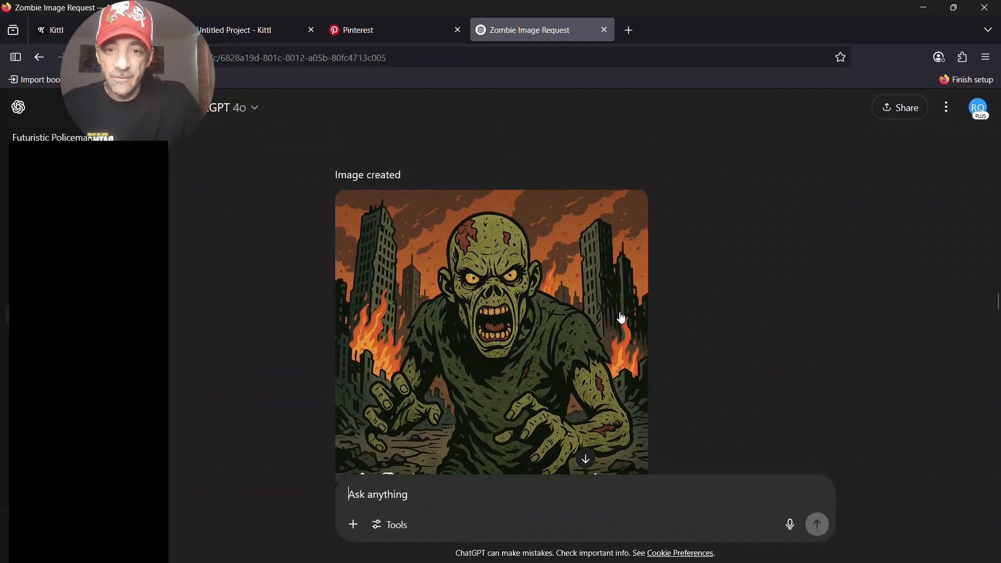
scroll(607, 319, "down", 2)
scroll(605, 324, "up", 1)
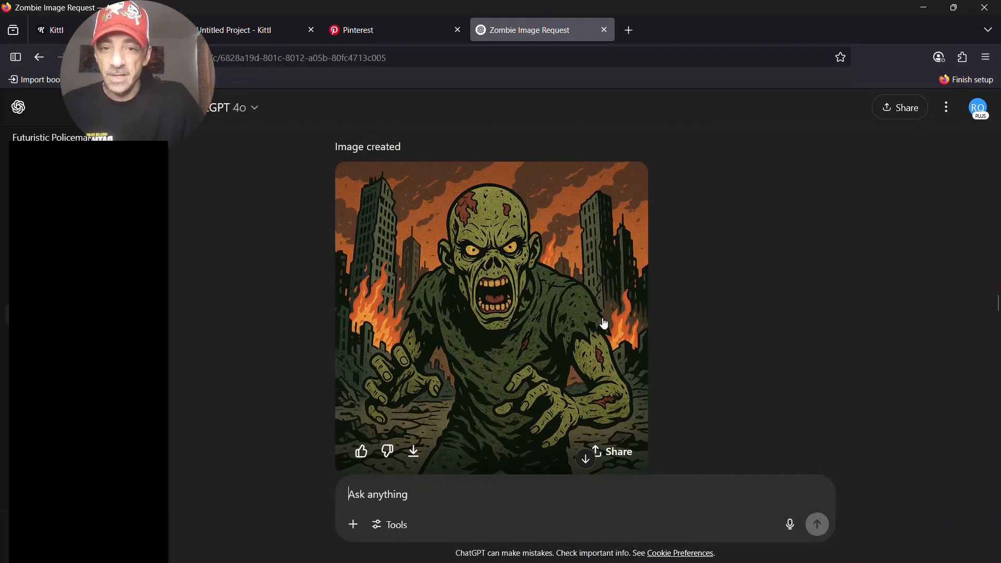
Step: Examine the burning city image generated without a zombie, its prompt, and the titles and taglines list that follows
scroll(604, 324, "down", 10)
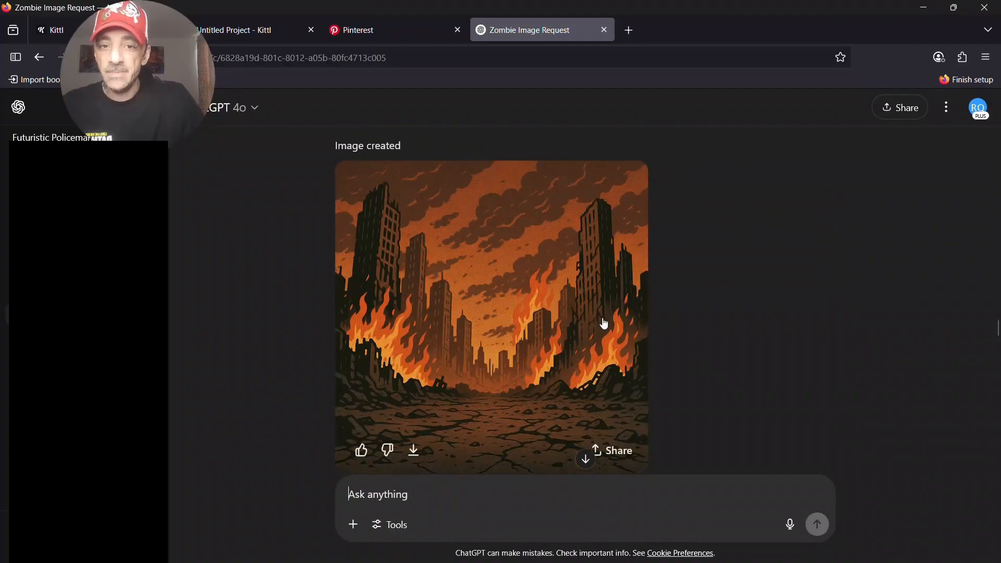
scroll(604, 323, "down", 1)
scroll(585, 324, "up", 10)
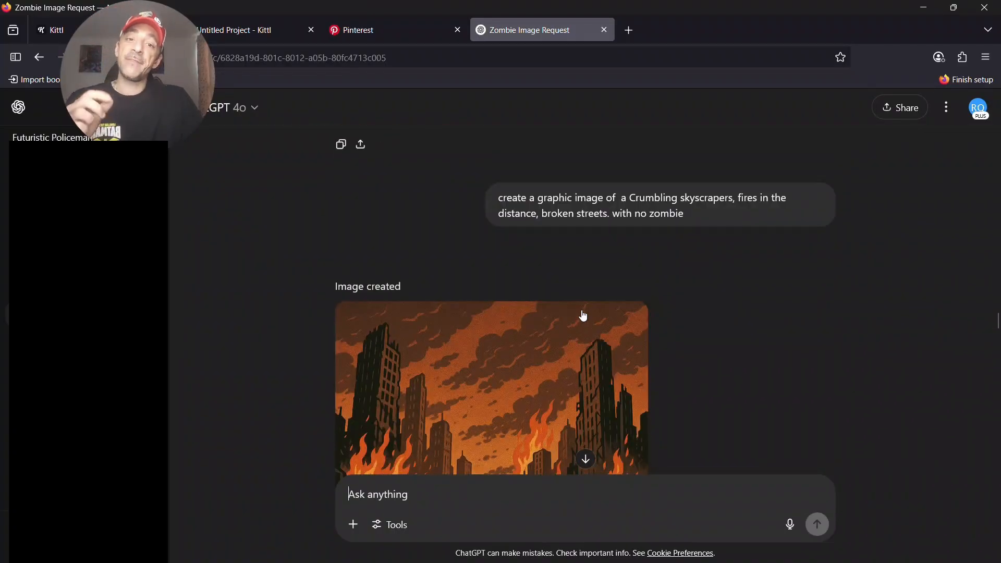
scroll(531, 248, "down", 7)
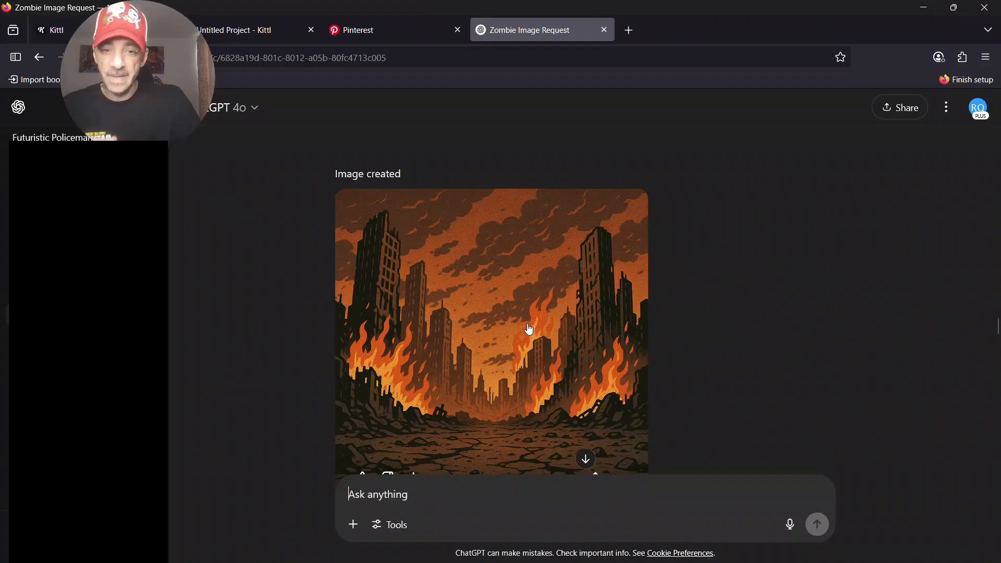
scroll(527, 331, "down", 2)
scroll(528, 329, "down", 10)
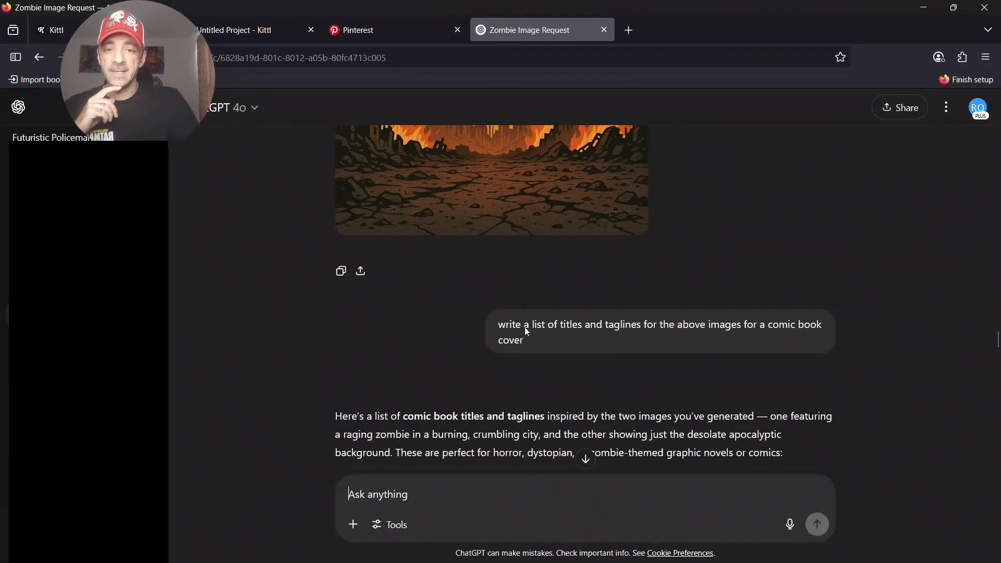
scroll(526, 333, "down", 11)
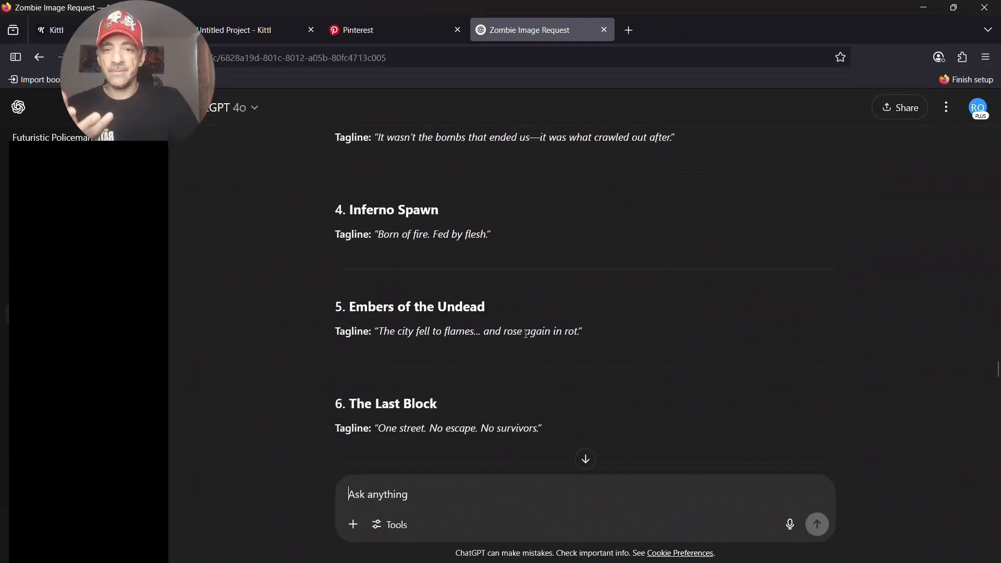
scroll(527, 340, "down", 12)
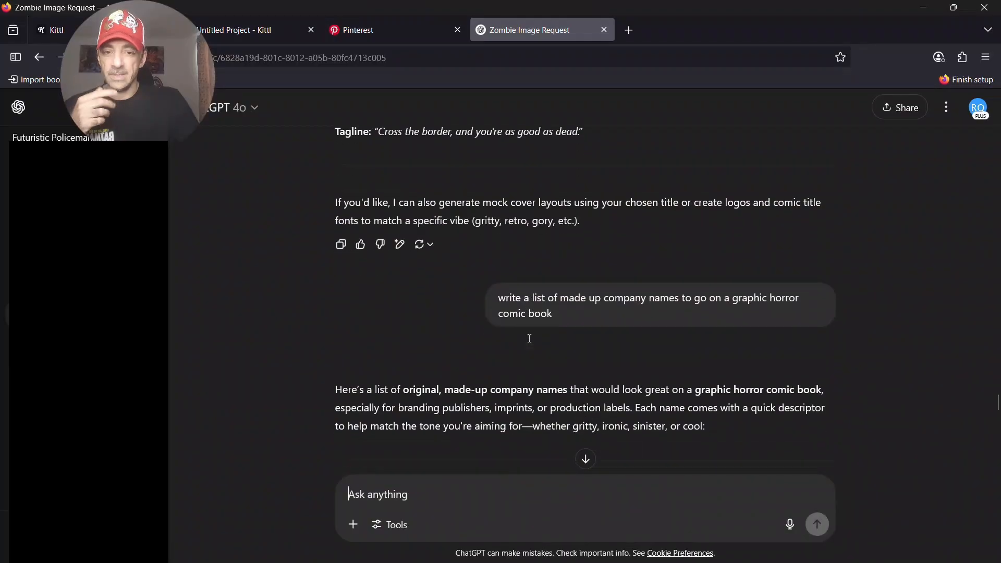
Step: Read the prompt asking for made-up horror comic company names and the categorized name list in the reply
scroll(529, 339, "up", 2)
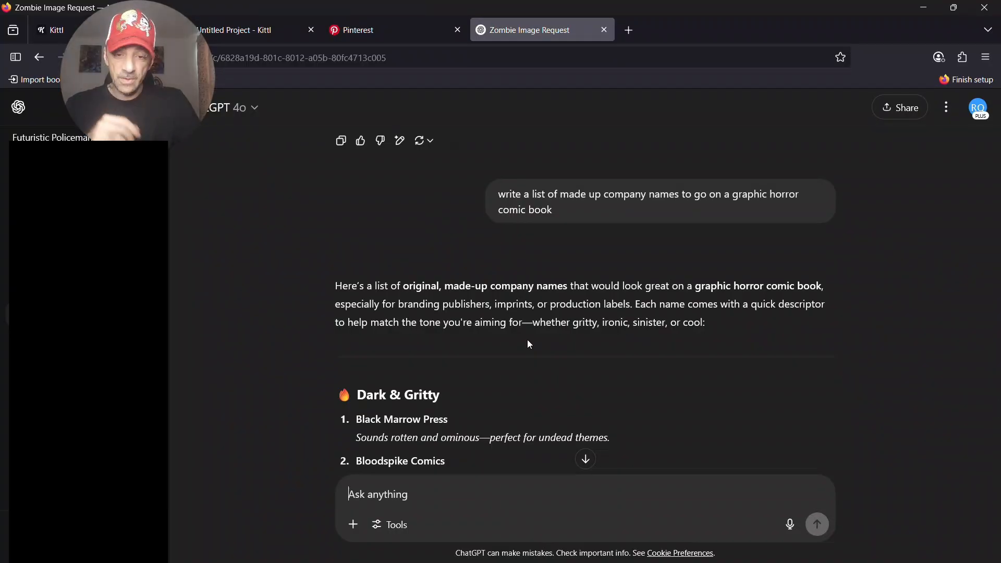
scroll(529, 343, "down", 5)
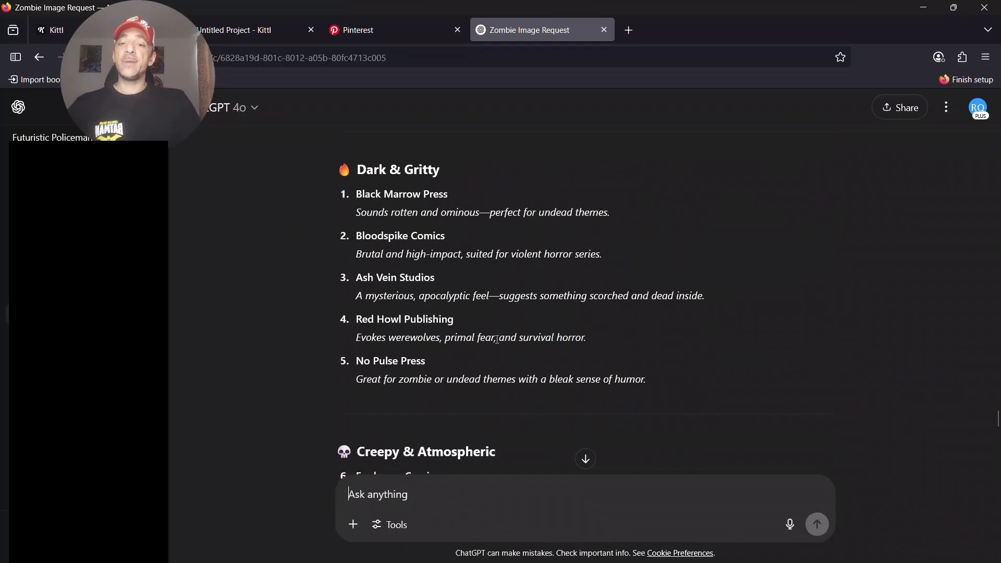
scroll(442, 254, "down", 2)
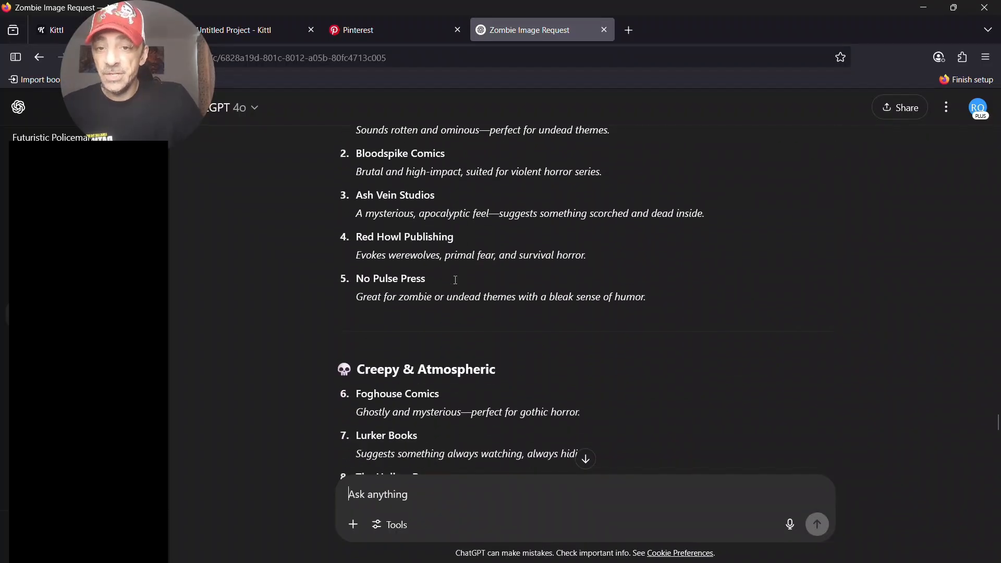
scroll(454, 281, "up", 2)
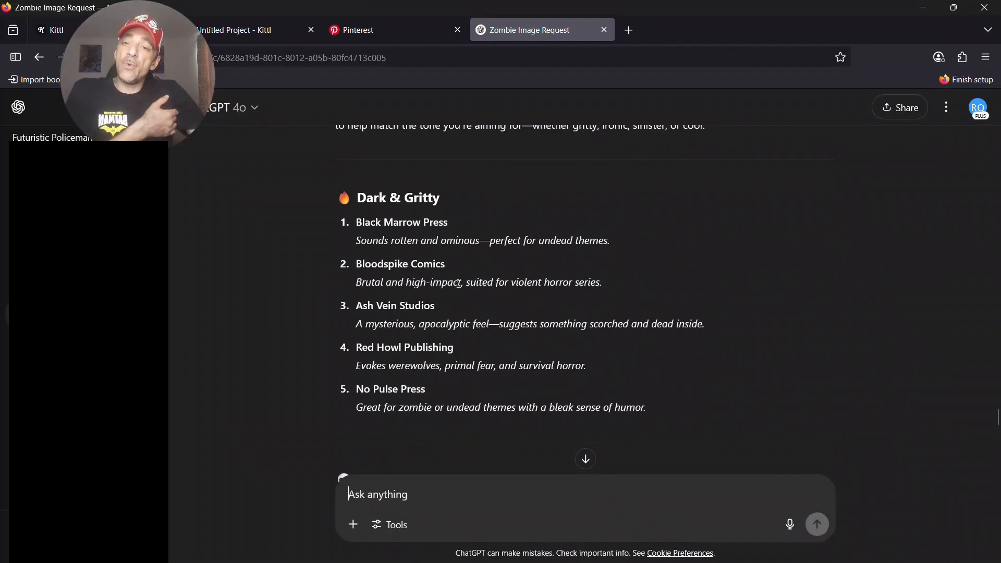
scroll(459, 286, "down", 1)
scroll(461, 289, "down", 2)
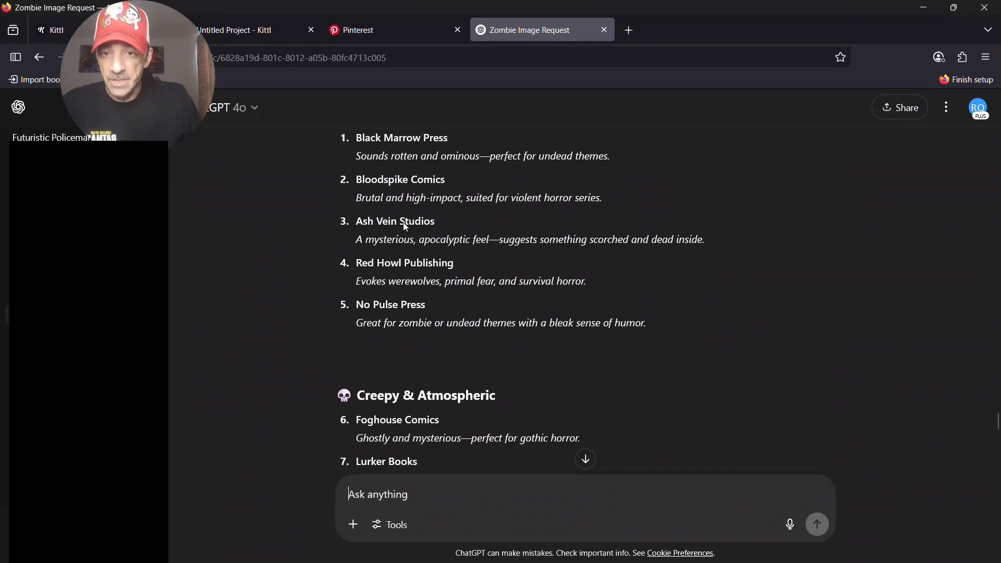
scroll(441, 226, "up", 1)
scroll(440, 232, "down", 5)
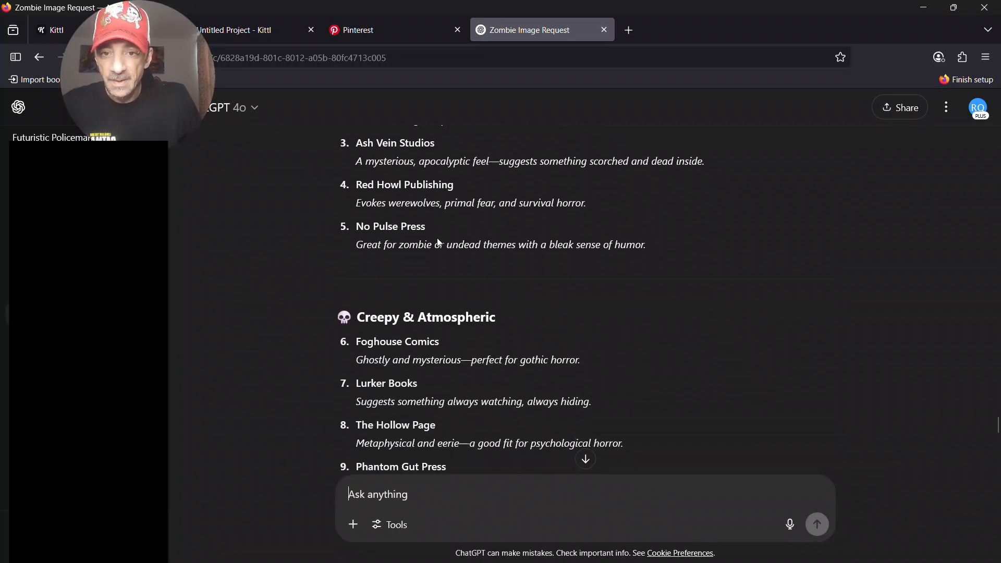
scroll(439, 255, "down", 5)
scroll(441, 264, "up", 1)
scroll(441, 268, "down", 3)
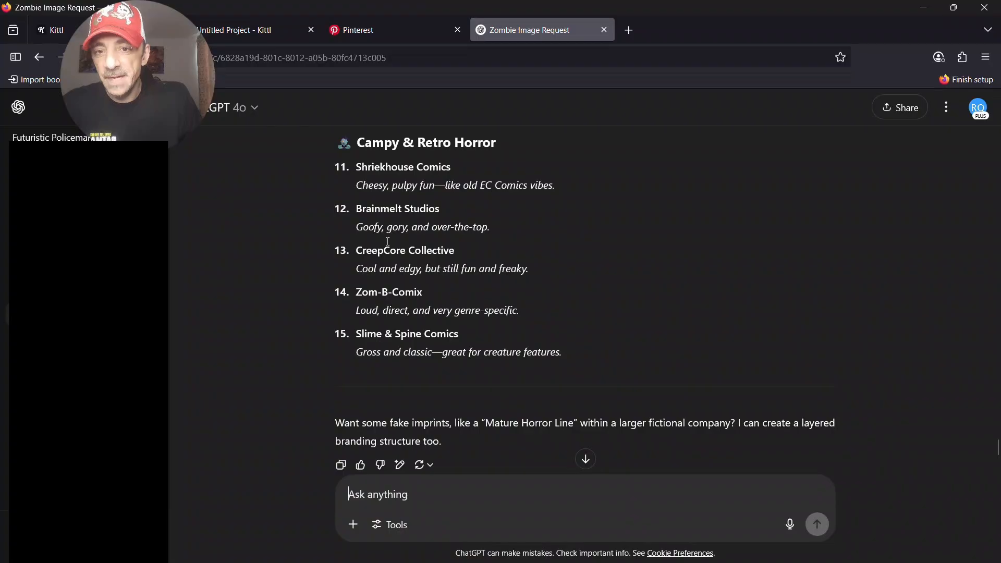
scroll(492, 269, "down", 1)
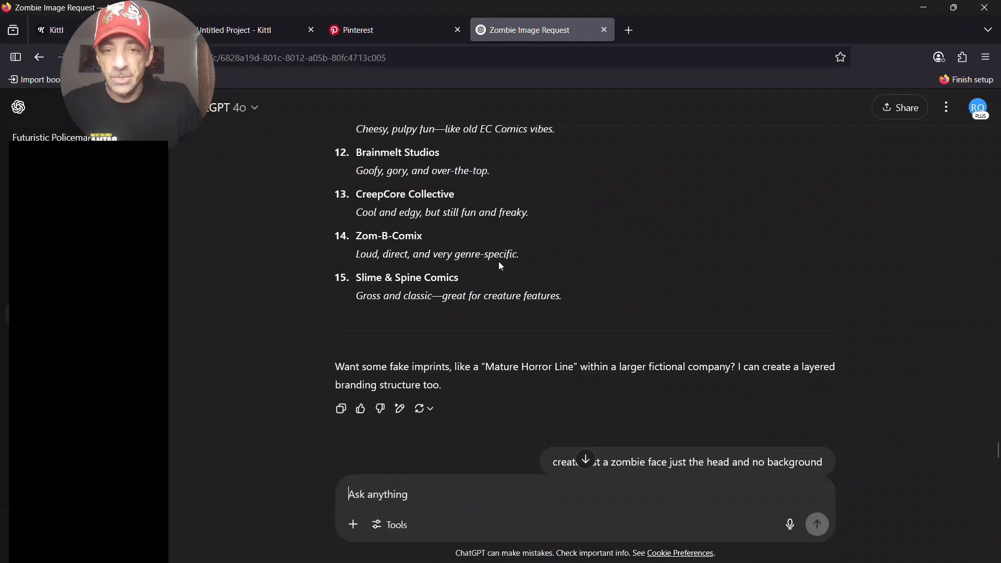
Step: Review the company names again, going back from Campy & Retro Horror through Creepy & Atmospheric to Dark & Gritty
scroll(470, 227, "up", 2)
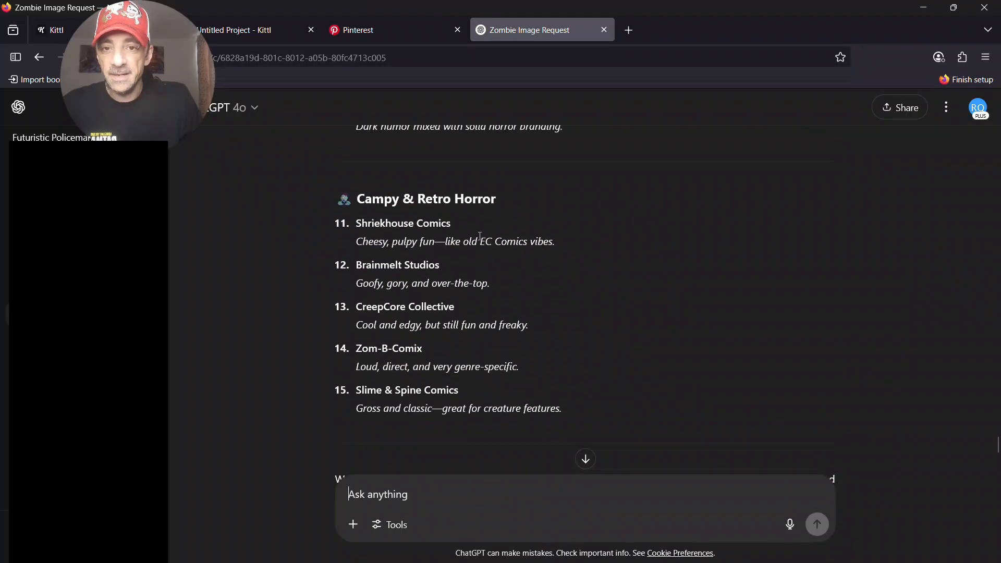
scroll(451, 313, "up", 4)
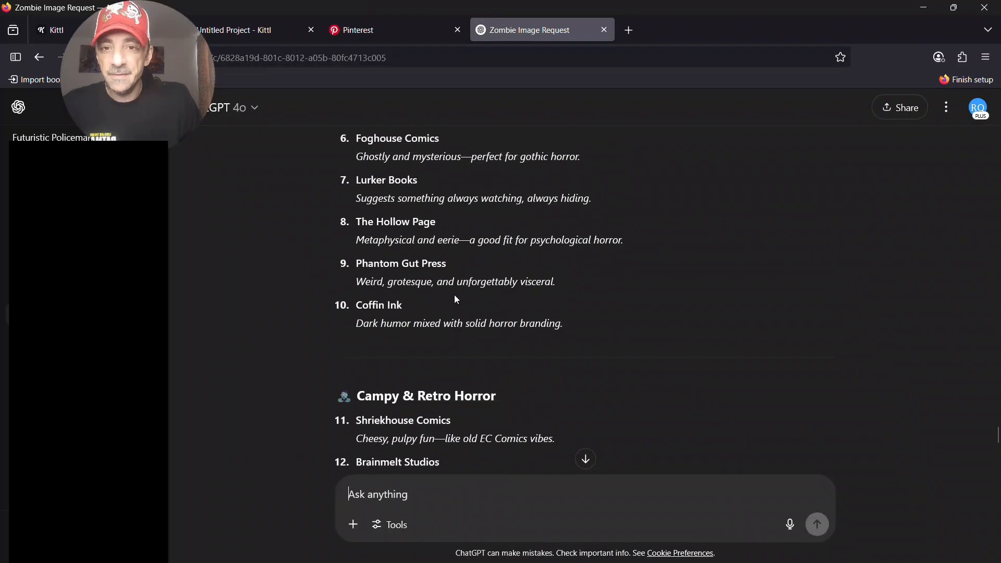
scroll(461, 308, "down", 1)
scroll(462, 317, "up", 2)
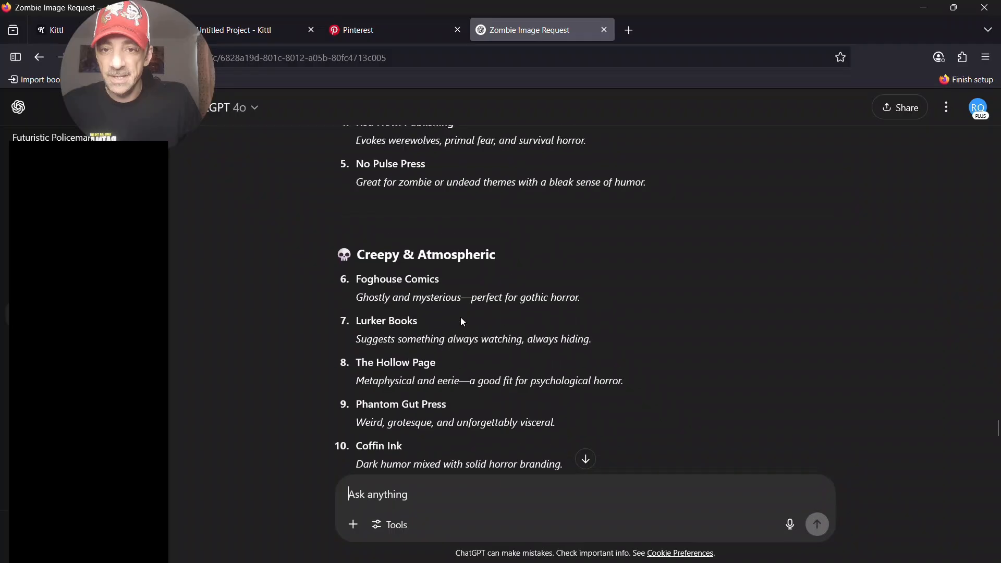
scroll(462, 313, "up", 2)
scroll(461, 314, "down", 1)
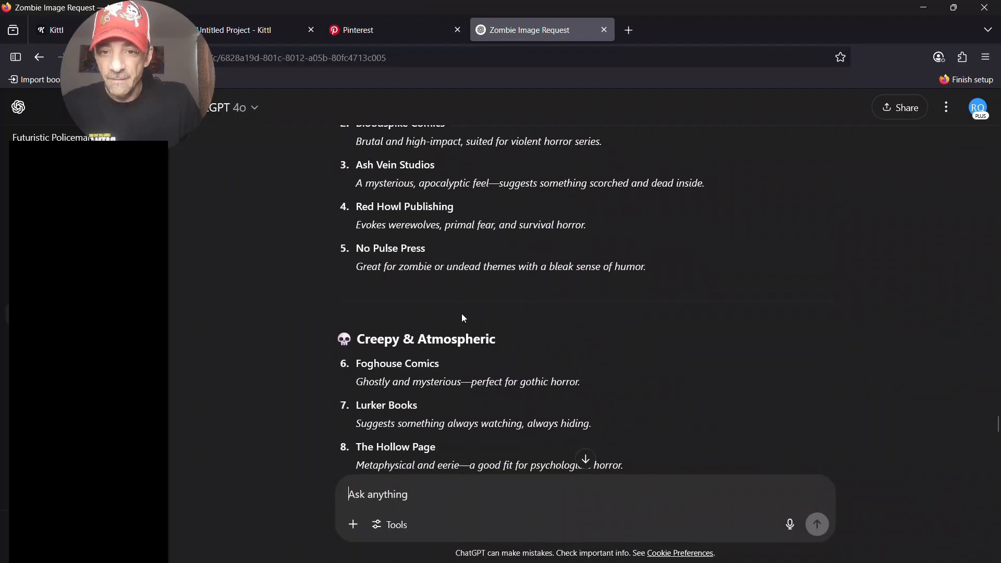
scroll(461, 316, "up", 3)
scroll(461, 320, "up", 1)
scroll(465, 324, "down", 8)
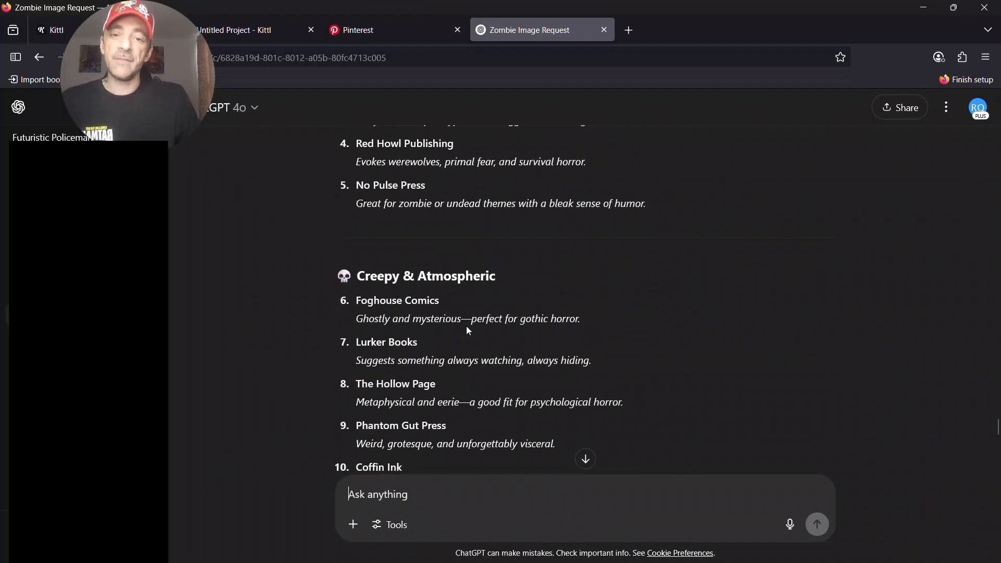
scroll(472, 334, "down", 8)
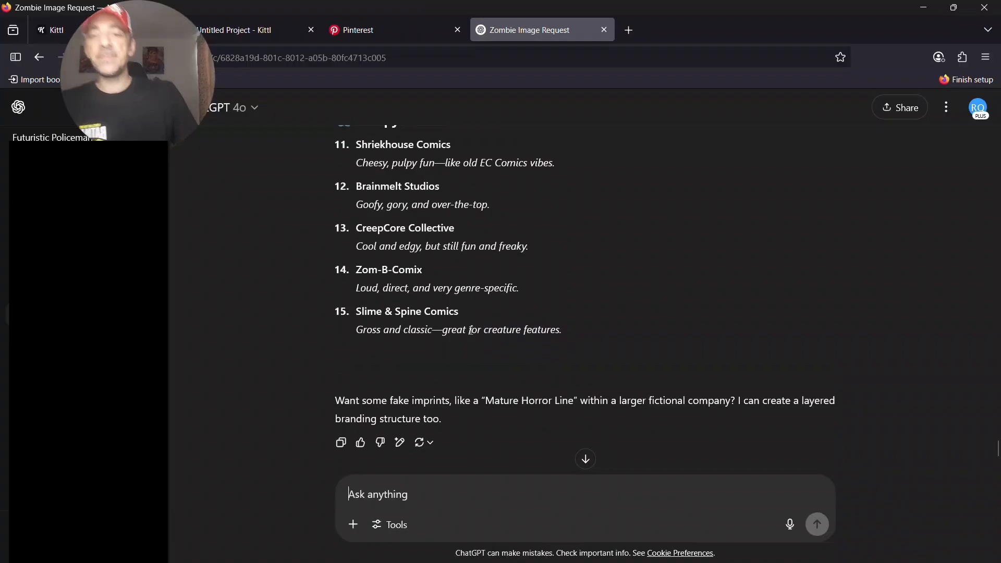
Step: Examine the zombie head image and the prompt requesting just the face with no background
scroll(471, 338, "down", 1)
scroll(470, 333, "up", 3)
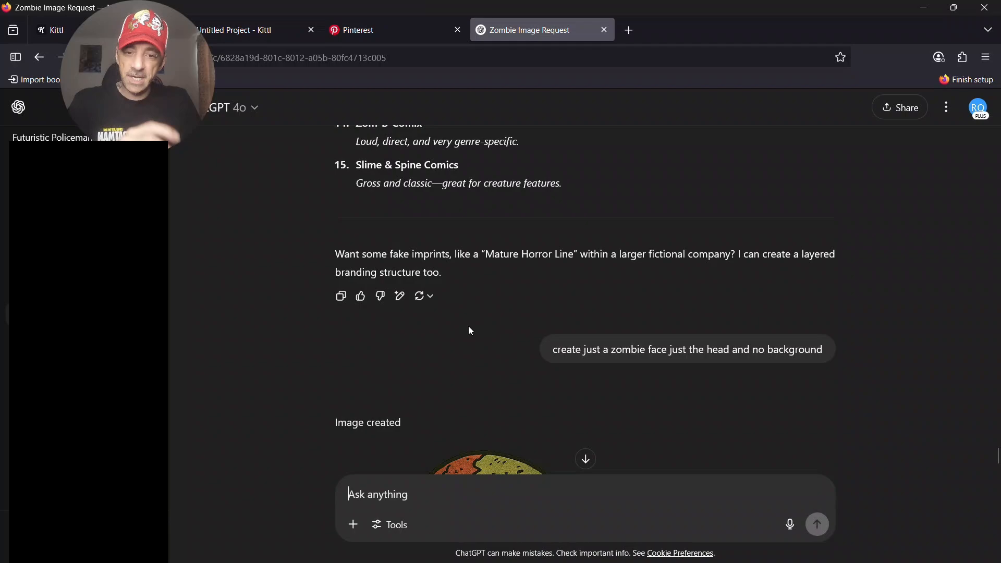
scroll(468, 327, "down", 2)
scroll(467, 327, "up", 1)
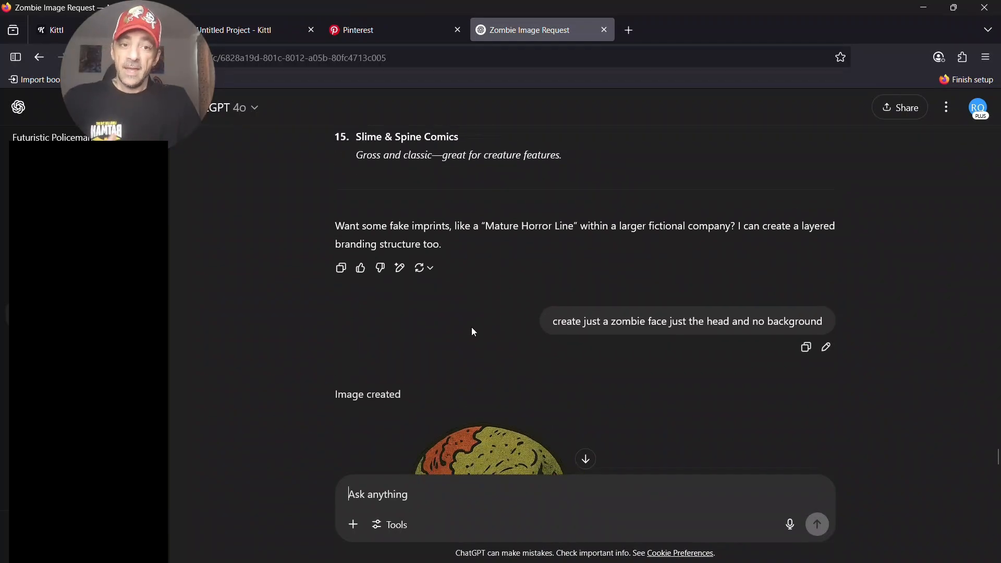
scroll(539, 316, "down", 5)
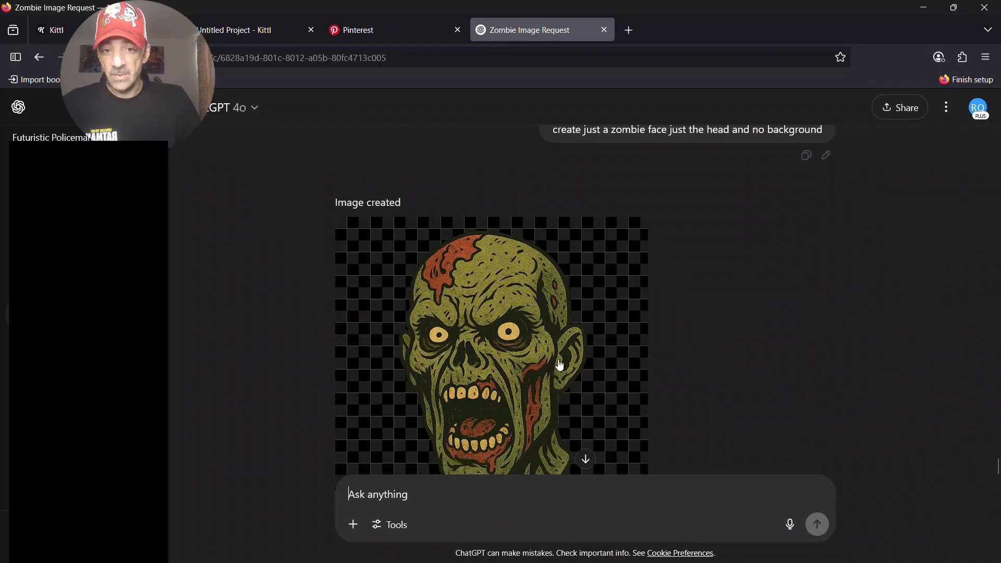
scroll(535, 355, "up", 3)
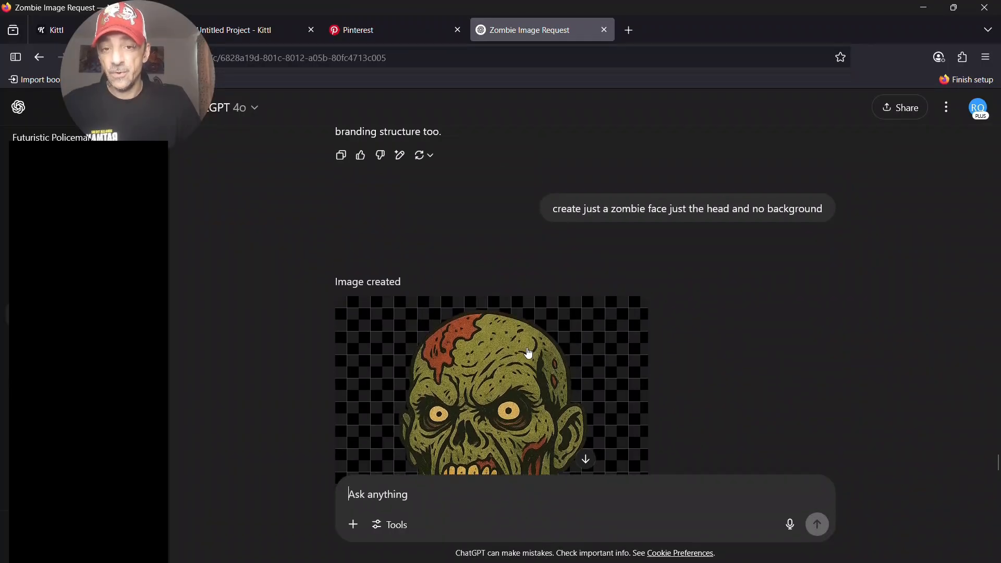
scroll(528, 355, "down", 2)
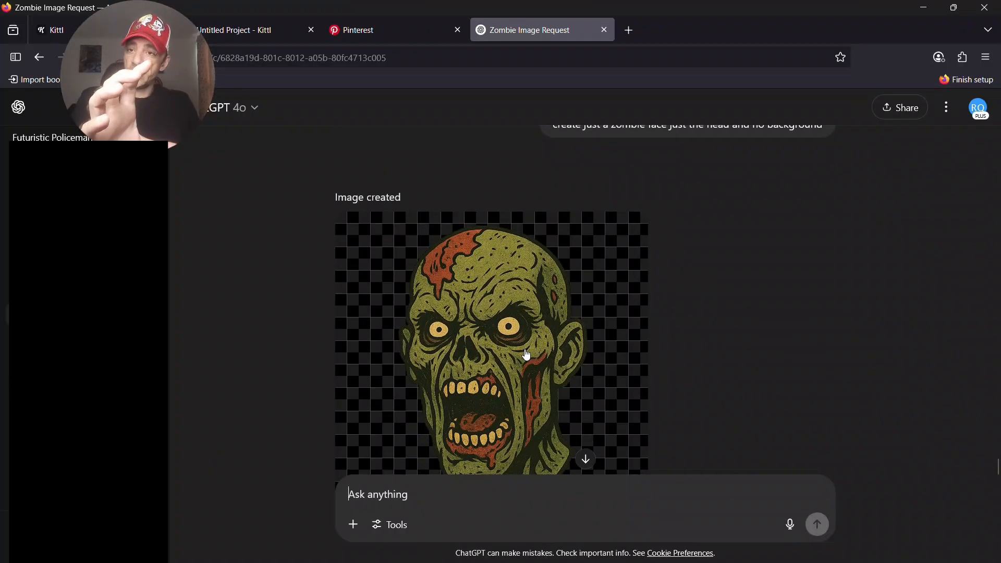
Step: Look back through the conversation from the zombie head image to the list of comic cover background ideas
scroll(527, 354, "up", 6)
scroll(525, 344, "up", 8)
scroll(527, 339, "up", 13)
scroll(531, 323, "up", 20)
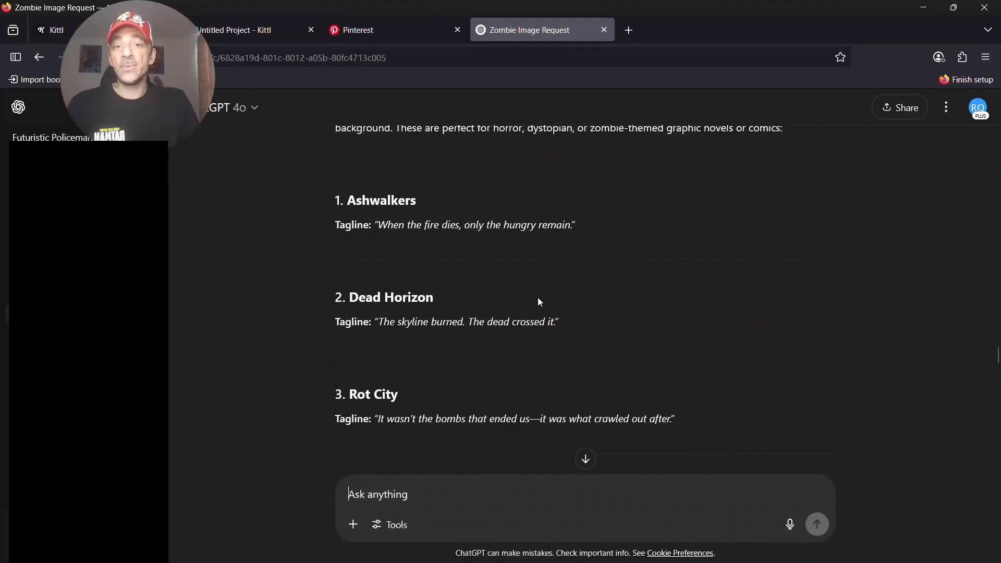
scroll(537, 298, "up", 18)
scroll(550, 287, "up", 15)
scroll(547, 288, "up", 6)
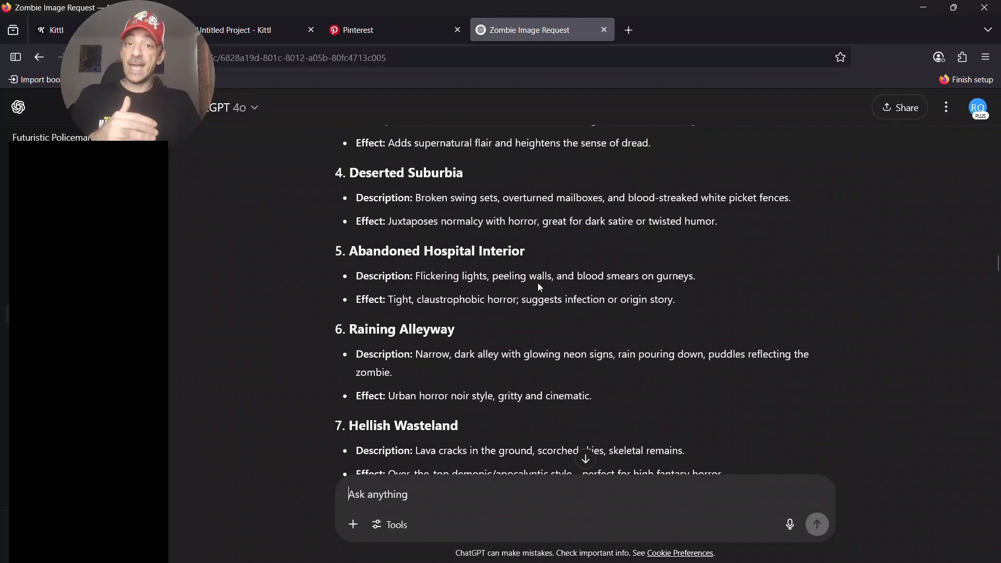
Step: Switch to the Kittl project and place the uploaded burning city image on the blank artboard
left_click(271, 31)
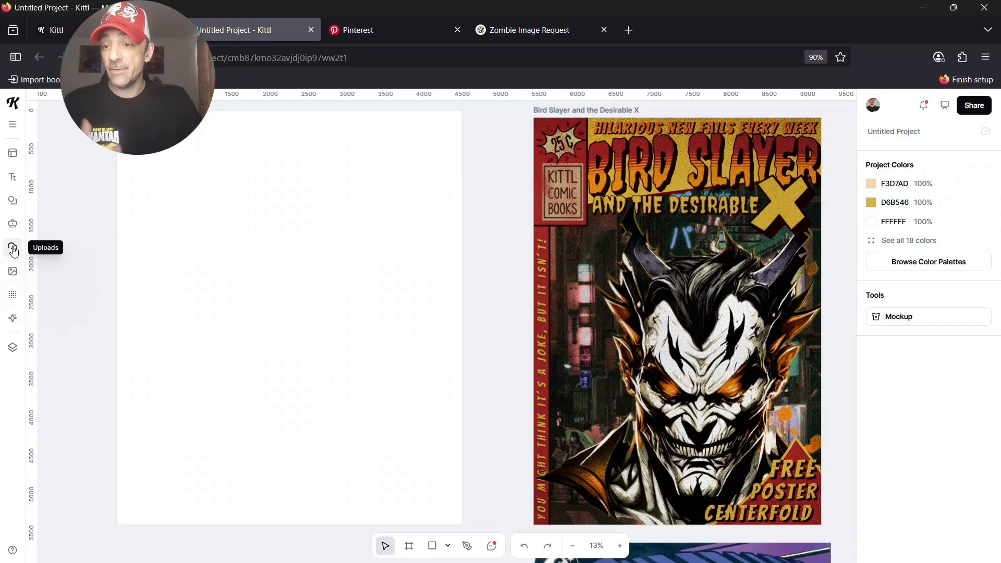
left_click(13, 251)
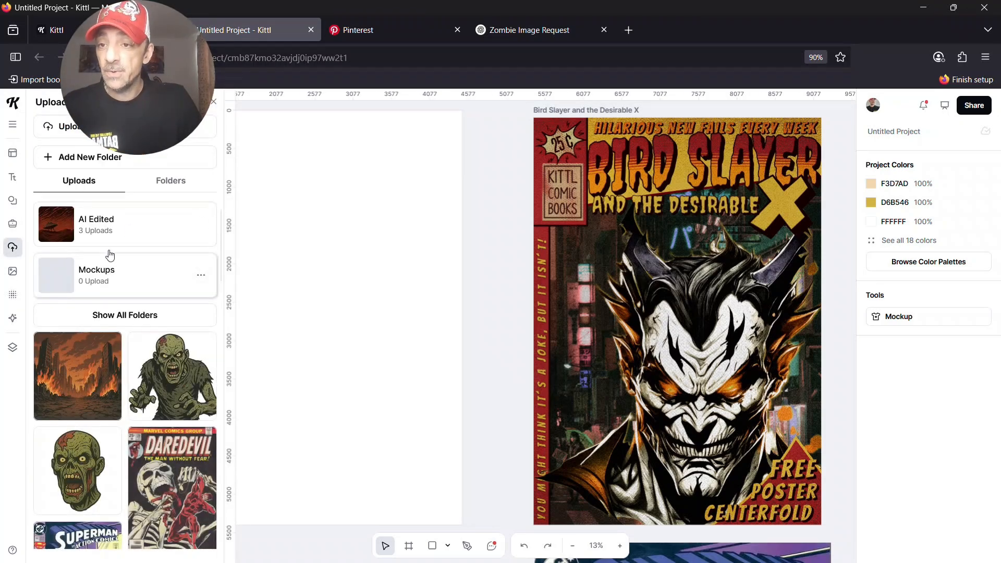
scroll(127, 358, "down", 2)
mouse_move(72, 311)
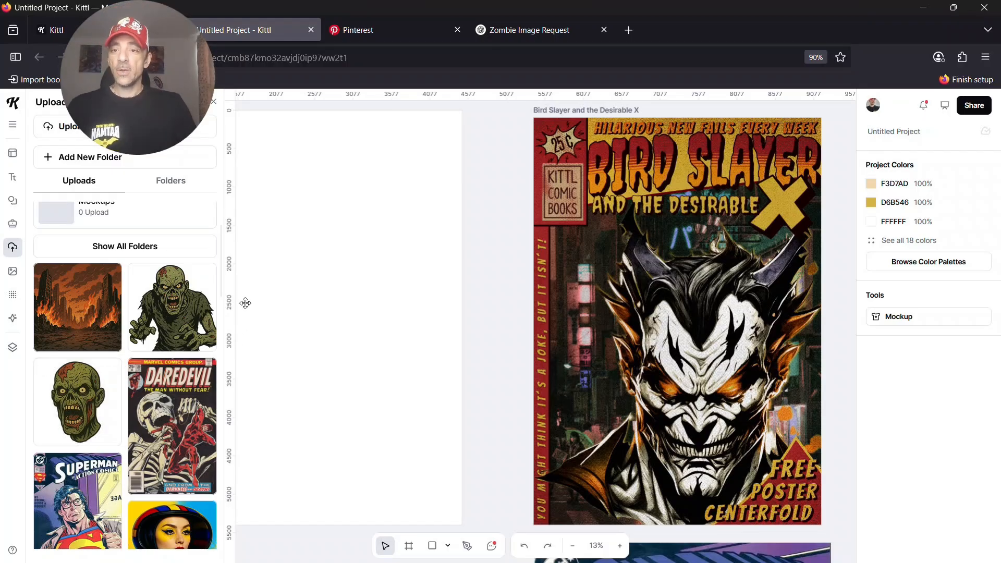
mouse_move(87, 318)
left_mouse_down()
mouse_move(405, 313)
mouse_move(283, 307)
left_mouse_up()
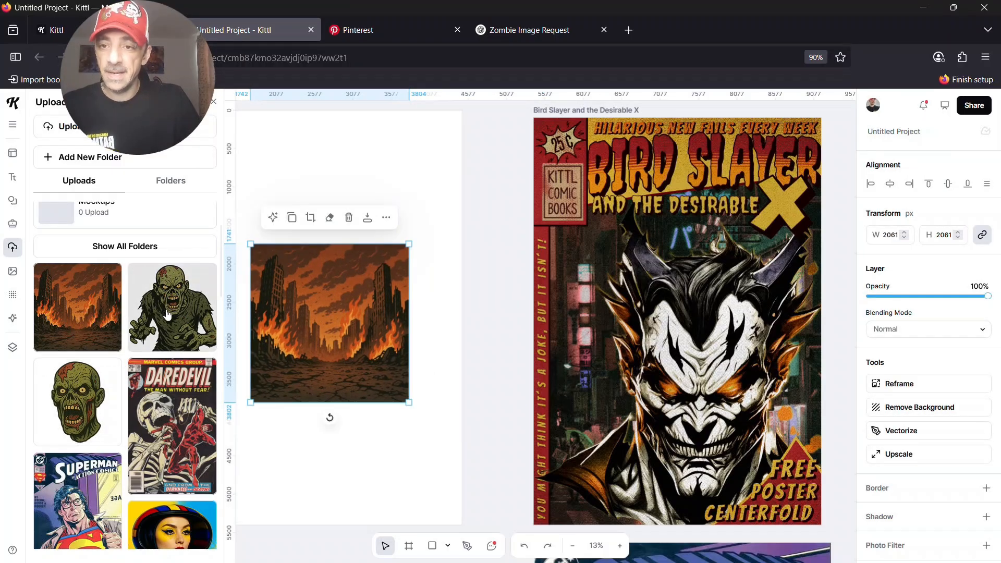
Step: Place the uploaded zombie with reaching arms beside the artboard and move the burning city image nearer the artboard's centre
mouse_move(172, 299)
left_mouse_down()
mouse_move(441, 326)
mouse_move(1, 361)
left_mouse_up()
left_click(215, 102)
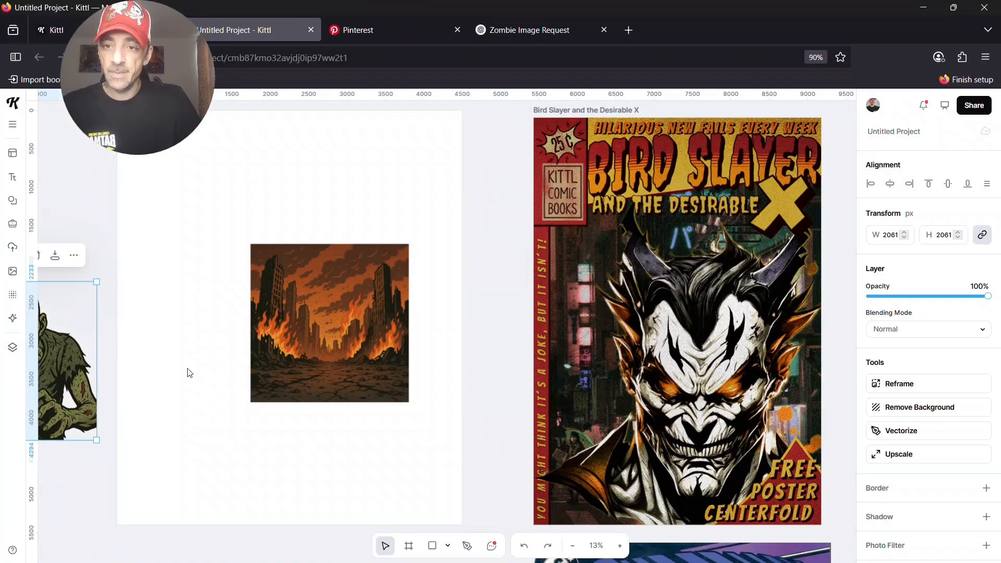
left_click_drag(301, 352, 269, 348)
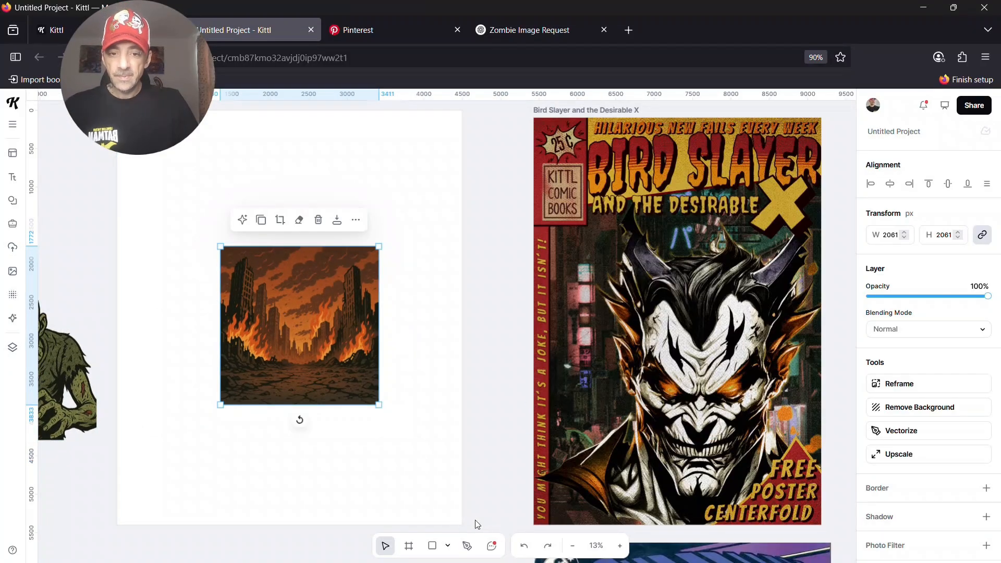
left_click_drag(374, 492, 566, 489)
left_click_drag(174, 392, 99, 395)
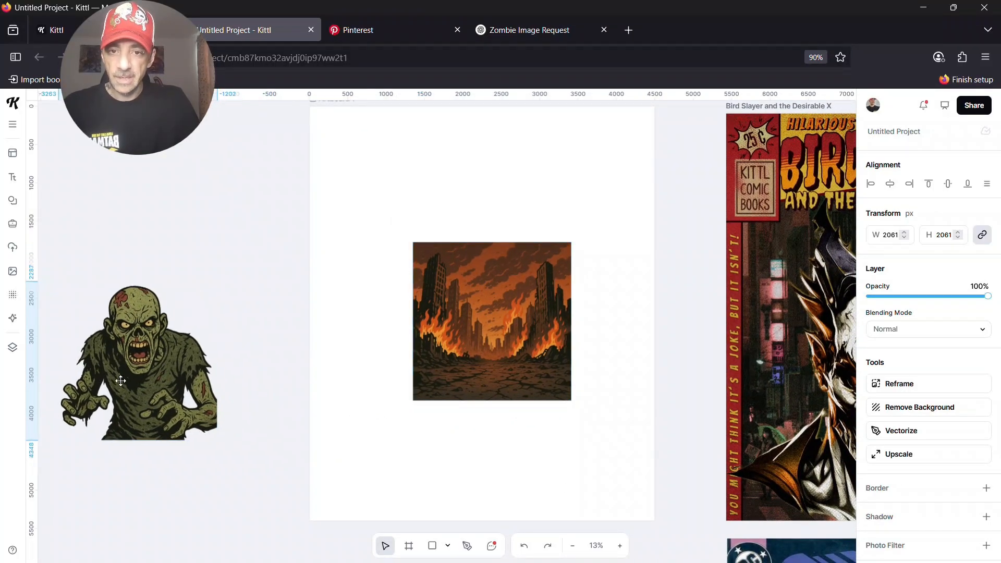
Step: Shift the burning city image slightly up and left on the artboard and enlarge it to about 2318 px square
left_click(499, 348)
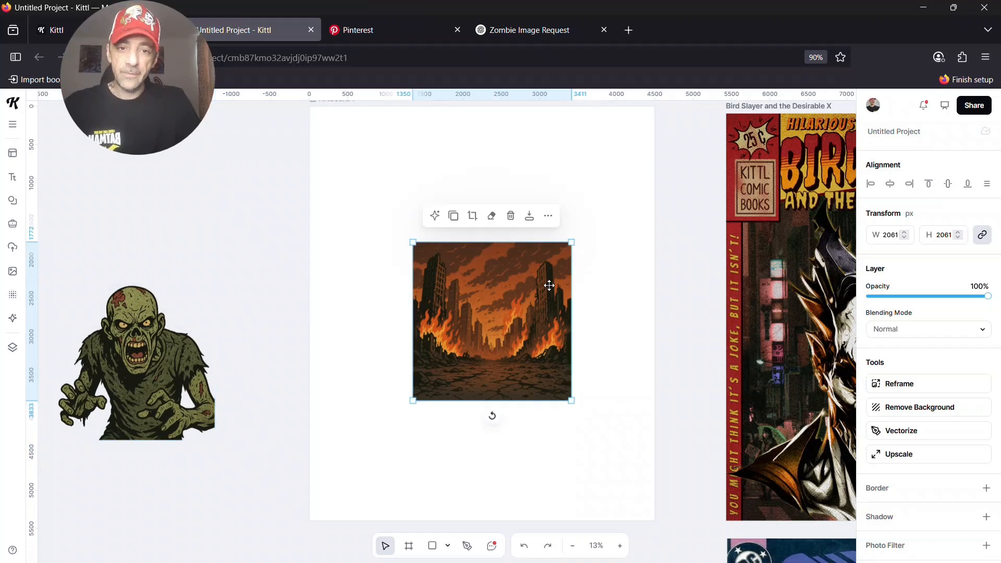
left_click(693, 302)
left_click_drag(523, 320, 507, 301)
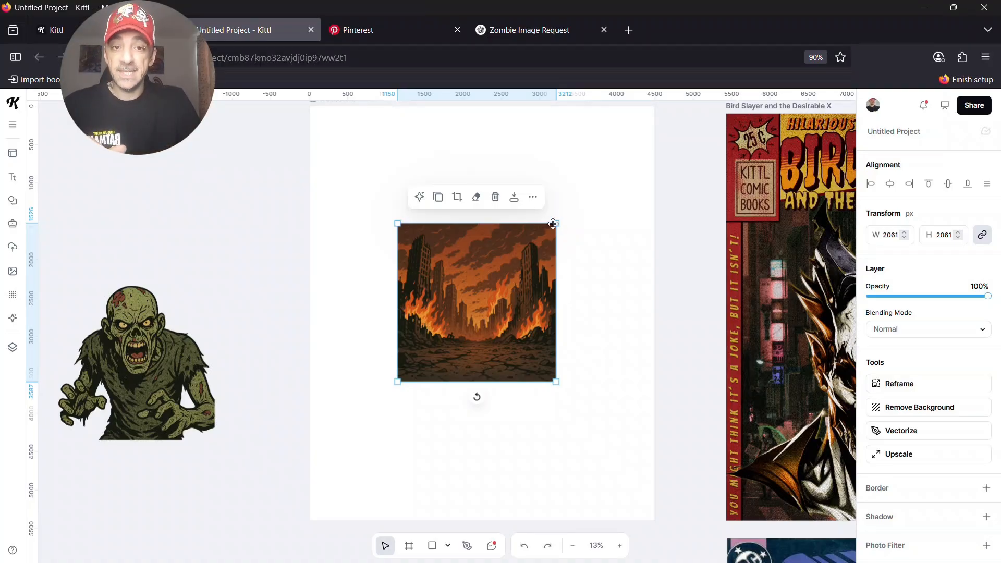
left_click_drag(555, 223, 580, 206)
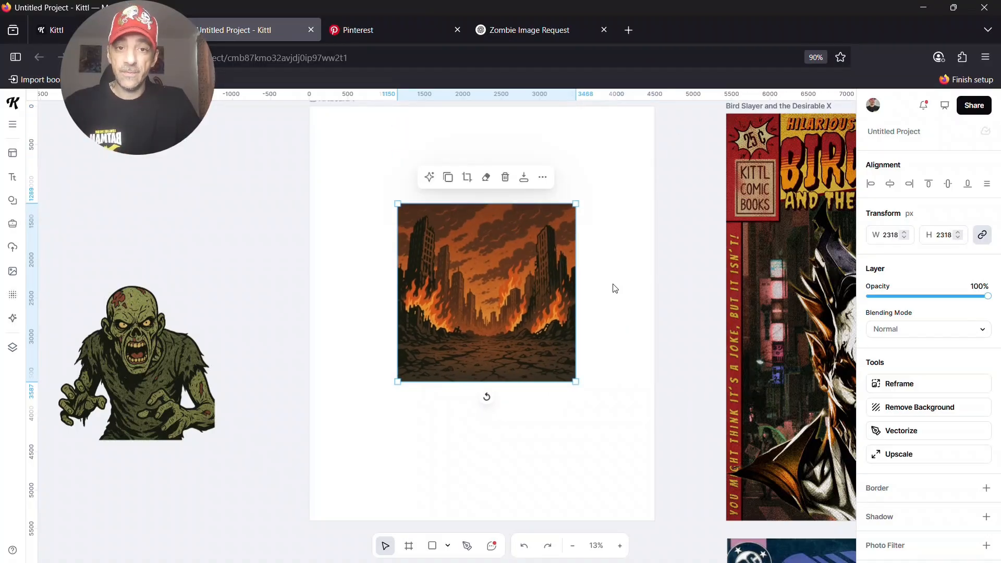
scroll(614, 288, "up", 2)
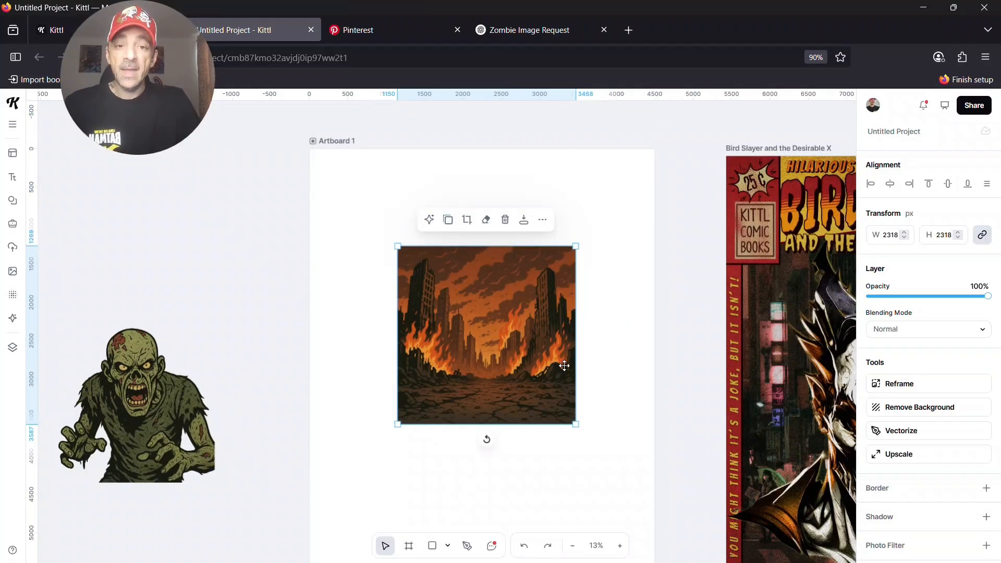
scroll(571, 373, "down", 2)
scroll(561, 369, "up", 1)
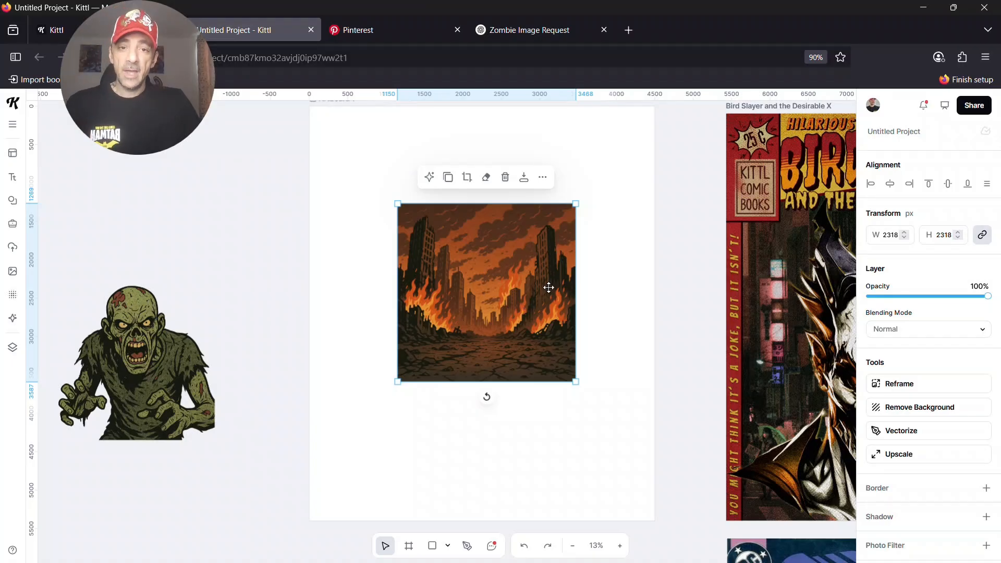
Step: Enlarge the burning city image to about 5512 px square and inspect its detail up close
left_click_drag(576, 204, 904, 43)
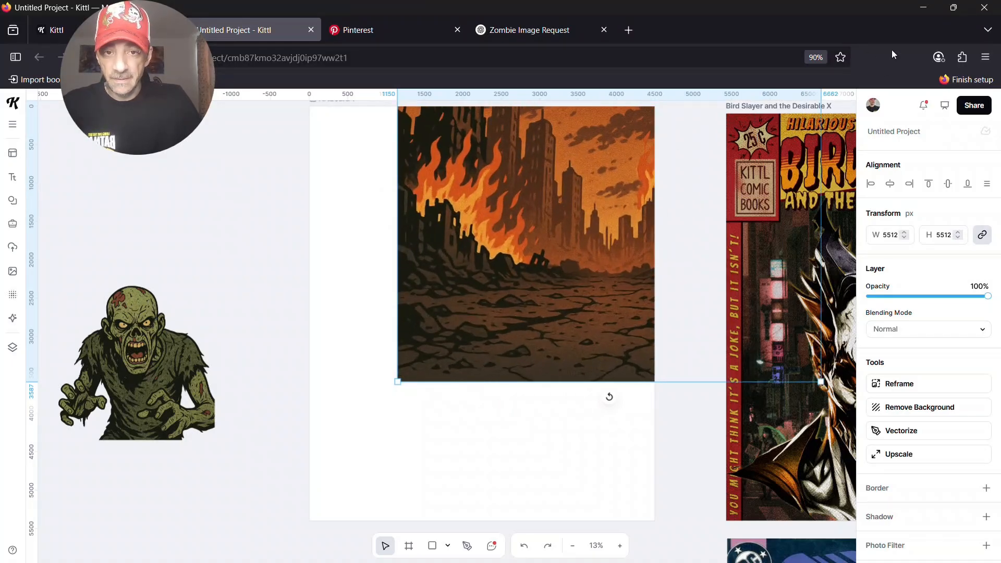
left_click(620, 545)
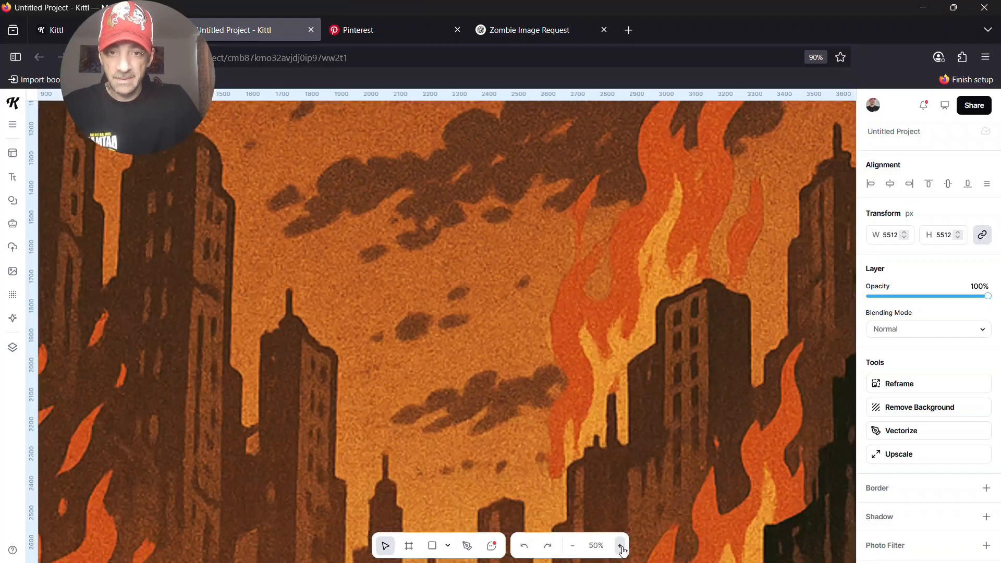
left_click(572, 546)
left_click(572, 546)
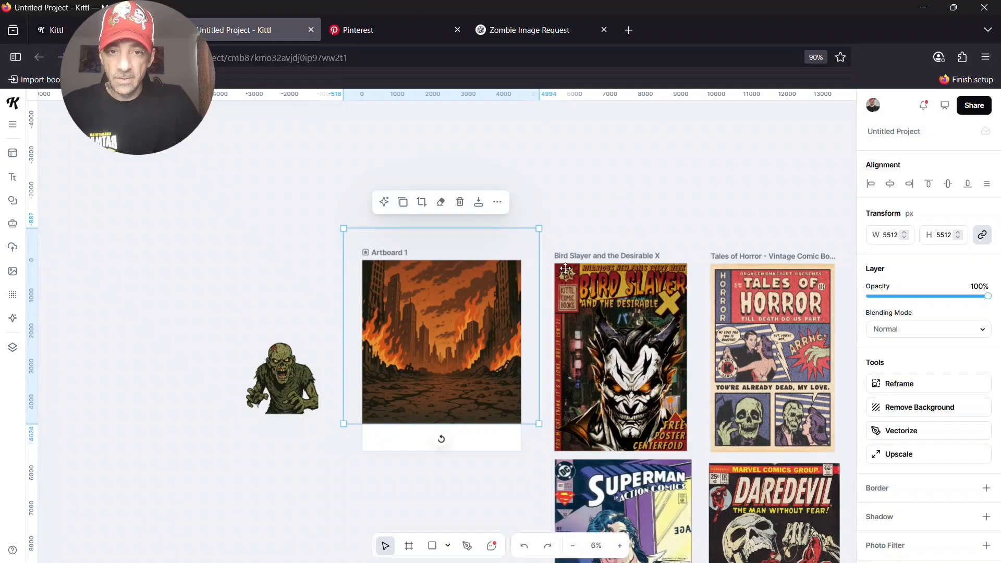
Step: Reduce the burning city image to about 3547 px square and reposition it within the artboard
left_click_drag(540, 229, 471, 308)
left_click_drag(429, 354, 469, 351)
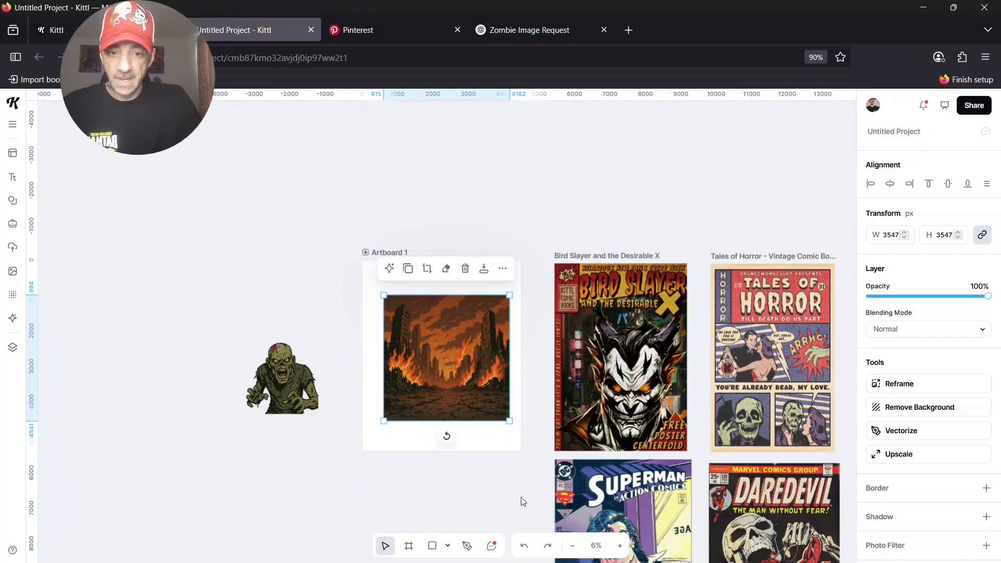
left_click(620, 545)
left_click(573, 546)
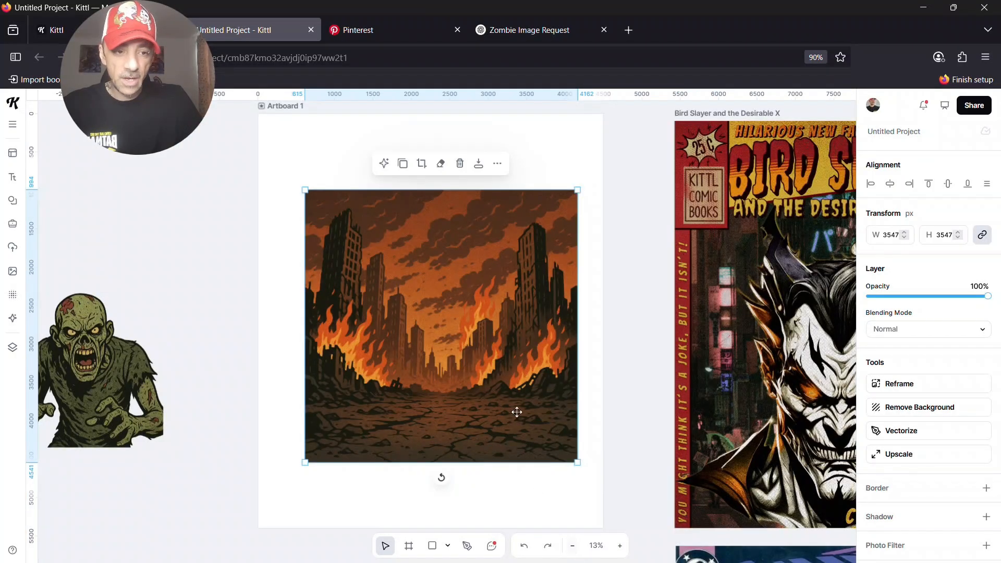
Step: Upscale the burning city image and inspect its detail up close
left_click(908, 461)
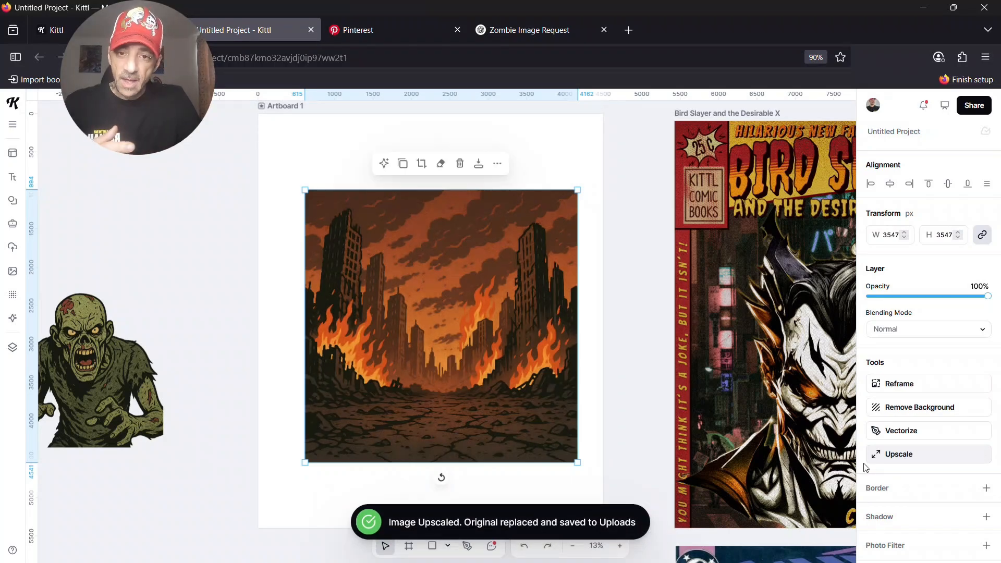
left_click(620, 546)
left_click(621, 546)
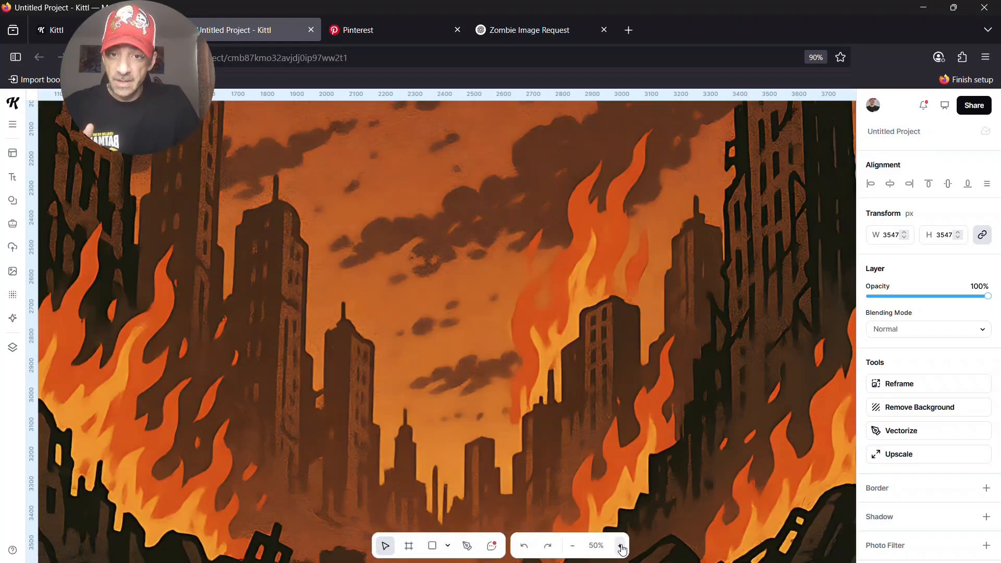
left_click(572, 546)
left_click(573, 546)
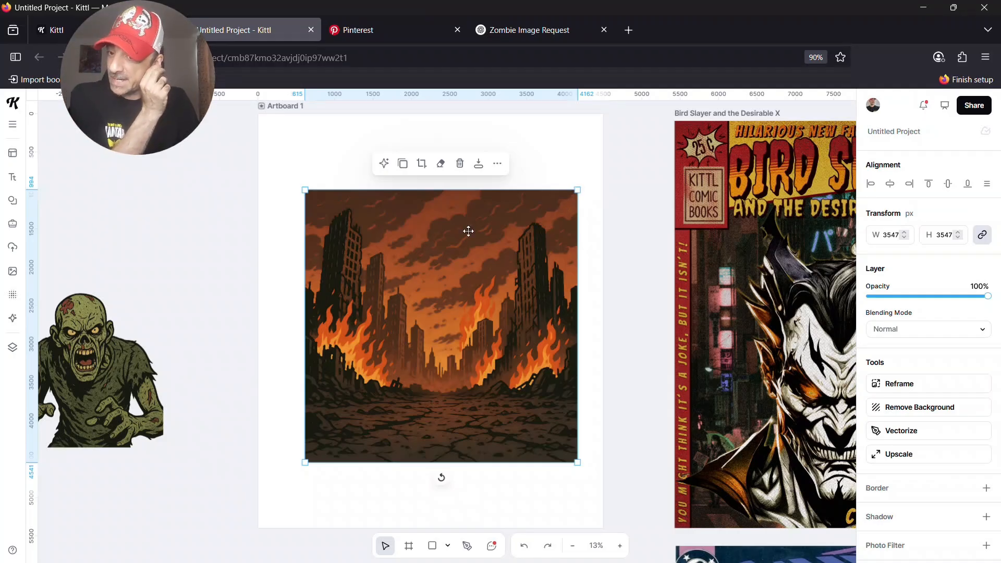
Step: Move the zombie image closer to the artboard and upscale it
left_click(87, 363)
left_click_drag(88, 363, 153, 351)
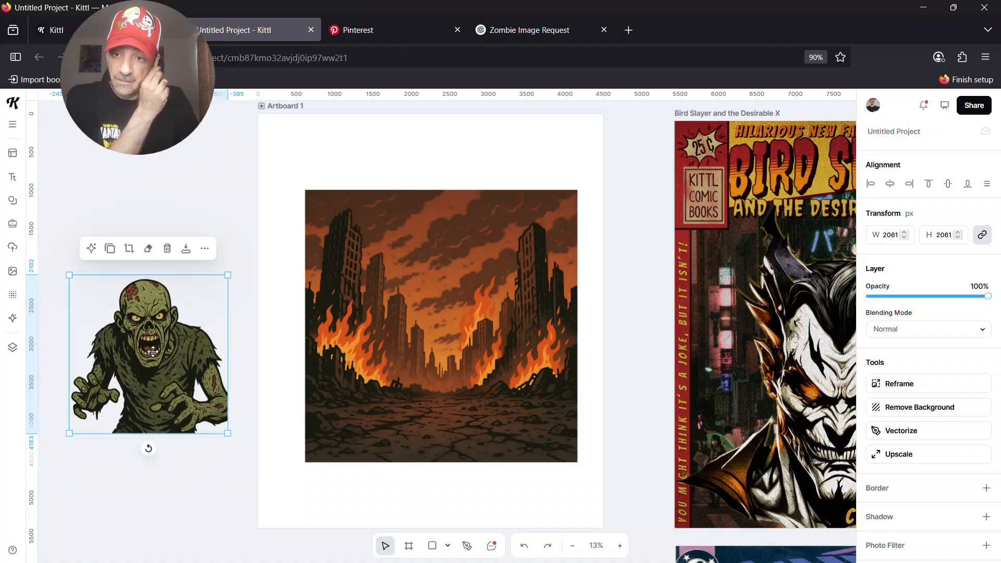
left_click(934, 457)
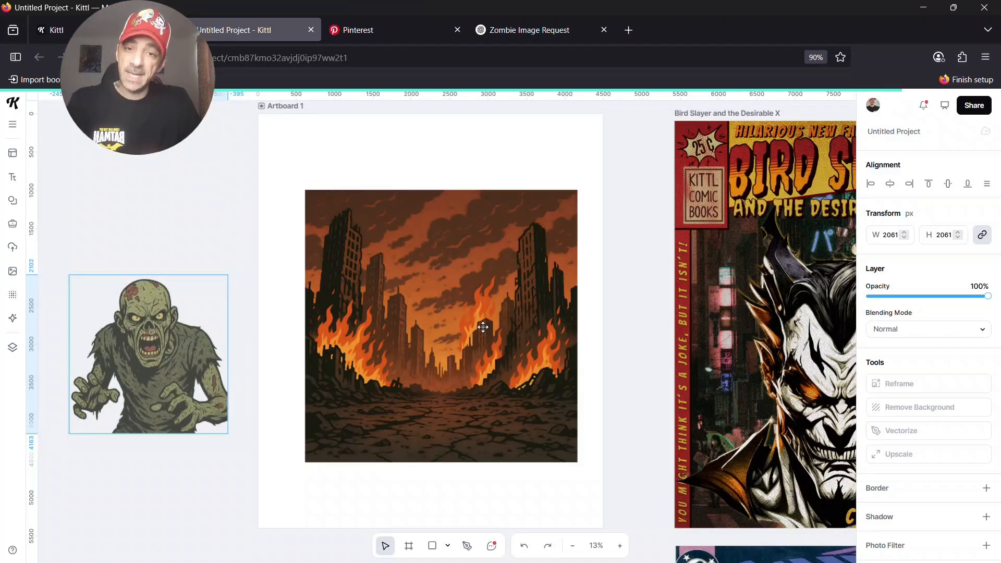
Step: Try the zombie over the burning city at about 4619 px square, and return it smaller to its place beside the artboard
left_click_drag(165, 375, 458, 342)
left_click_drag(520, 242, 751, 90)
left_click_drag(522, 261, 418, 356)
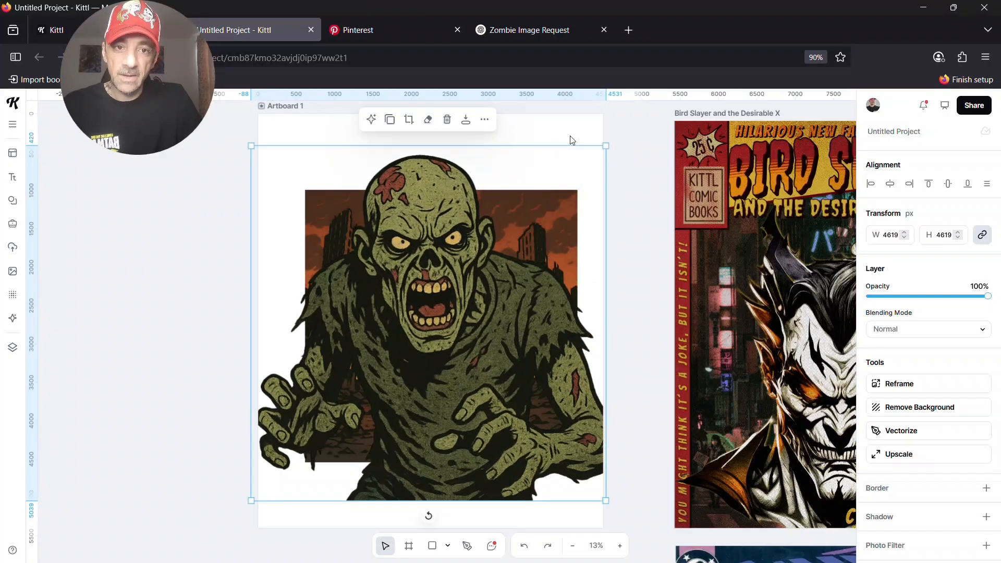
left_click_drag(606, 144, 482, 269)
left_click_drag(406, 354, 145, 337)
Step: Enlarge the burning city image to about 5414 px square and position it to cover the whole artboard
left_click(430, 328)
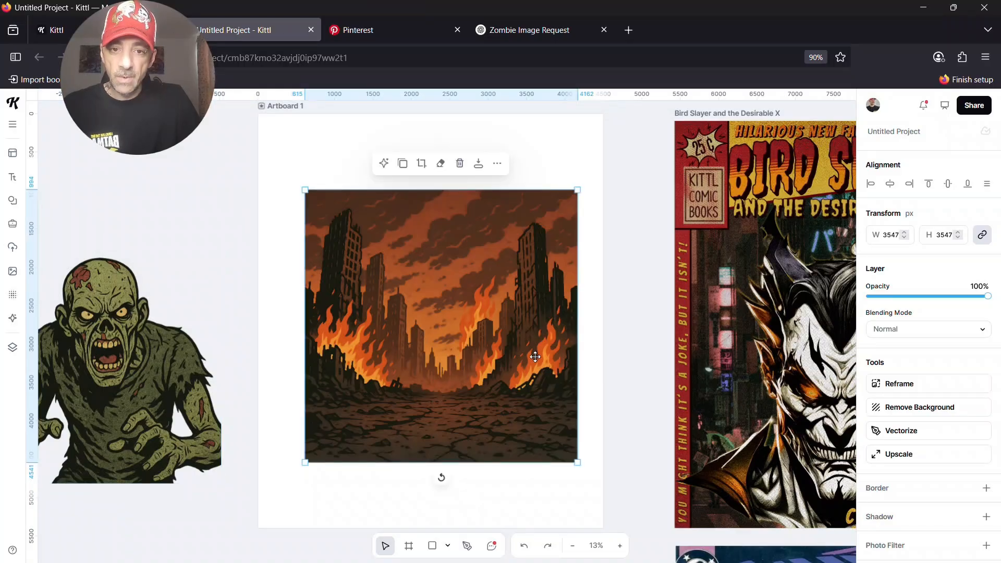
scroll(537, 365, "down", 2)
scroll(543, 348, "up", 3)
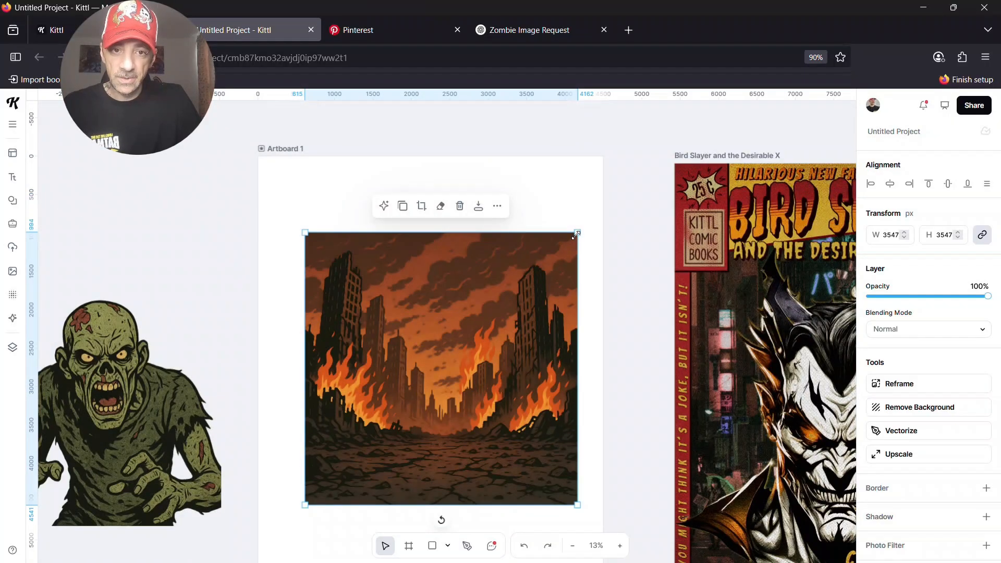
left_click_drag(577, 234, 649, 159)
left_click_drag(555, 253, 514, 276)
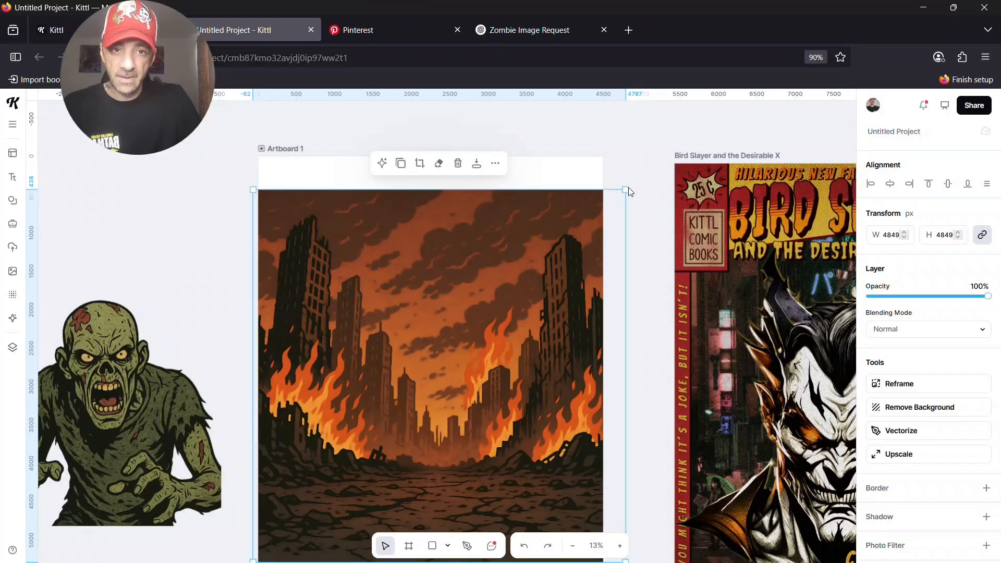
left_click_drag(626, 191, 658, 156)
left_click_drag(498, 291, 471, 297)
scroll(490, 288, "down", 3)
scroll(478, 306, "up", 2)
scroll(478, 306, "up", 2)
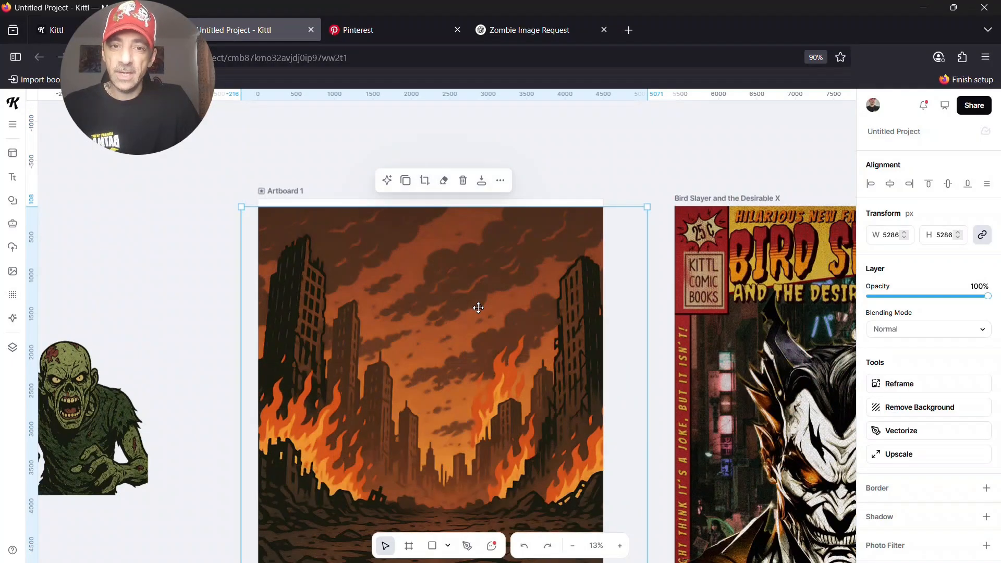
left_click_drag(648, 205, 657, 197)
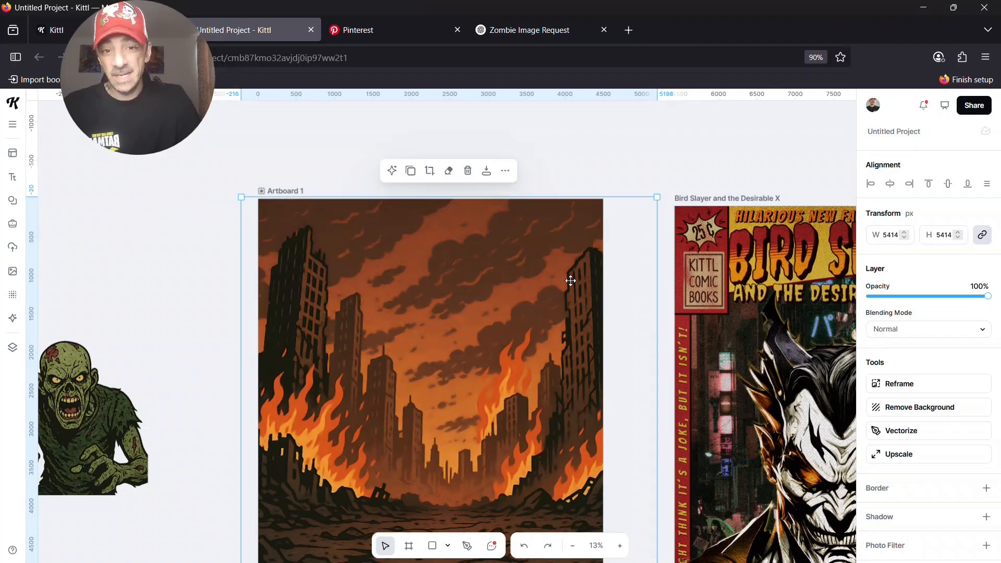
scroll(567, 286, "down", 2)
mouse_move(532, 315)
left_mouse_down()
mouse_move(503, 315)
mouse_move(517, 318)
left_mouse_up()
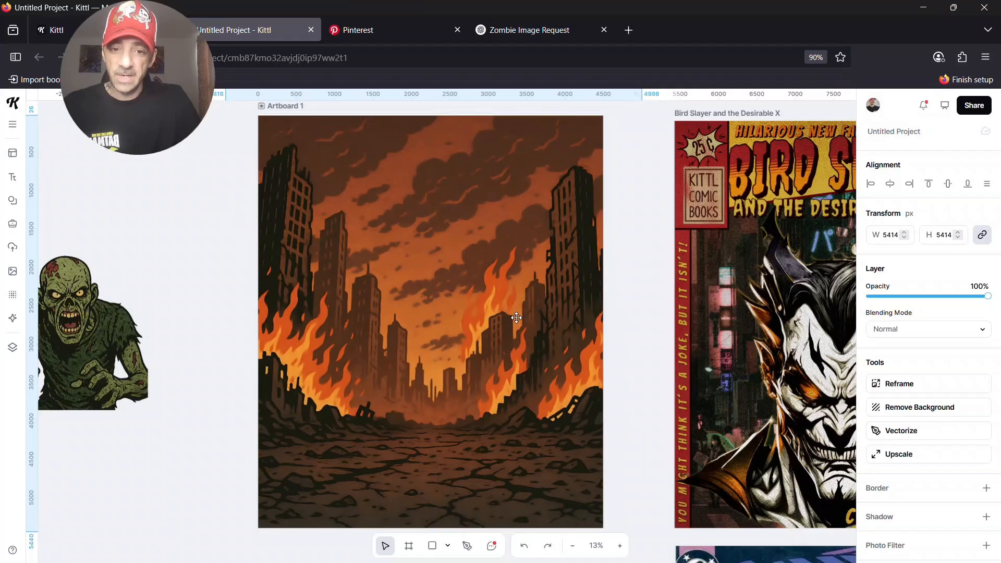
Step: Reduce the burning city image to about 3749 px square, centre it horizontally, and adjust its height on the artboard
left_click_drag(643, 115, 520, 237)
left_click_drag(436, 311, 483, 273)
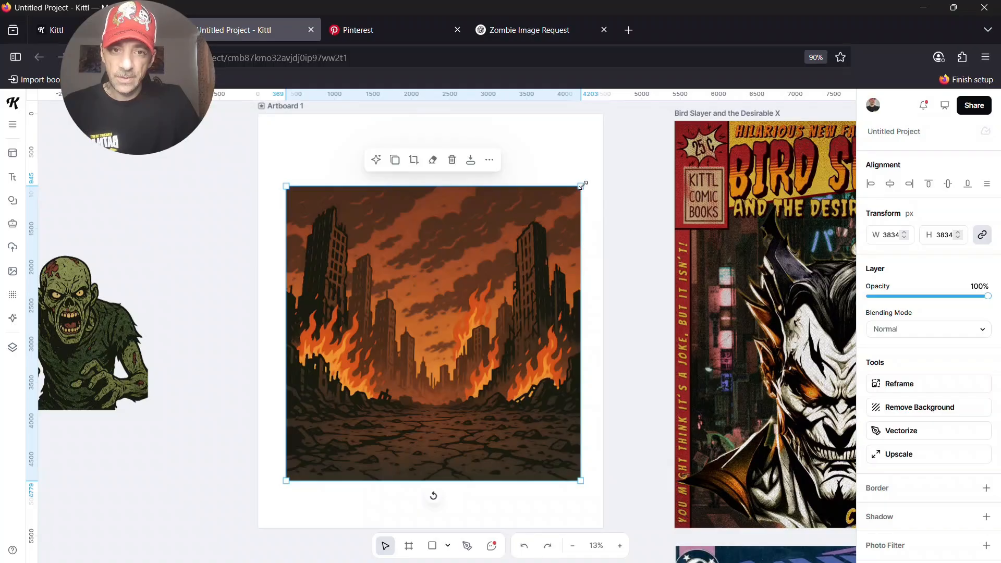
left_click_drag(583, 185, 576, 193)
left_click_drag(498, 266, 501, 282)
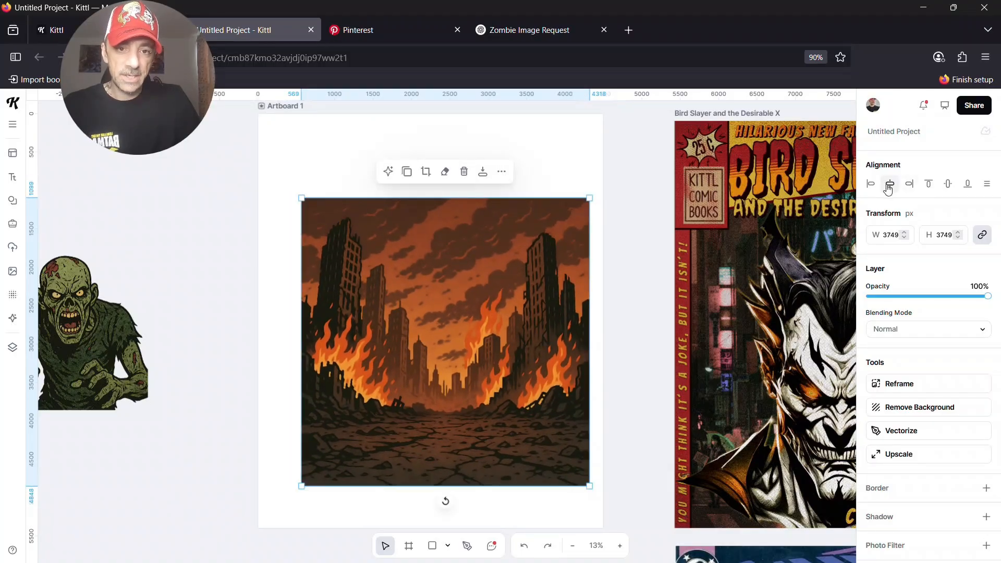
left_click(890, 184)
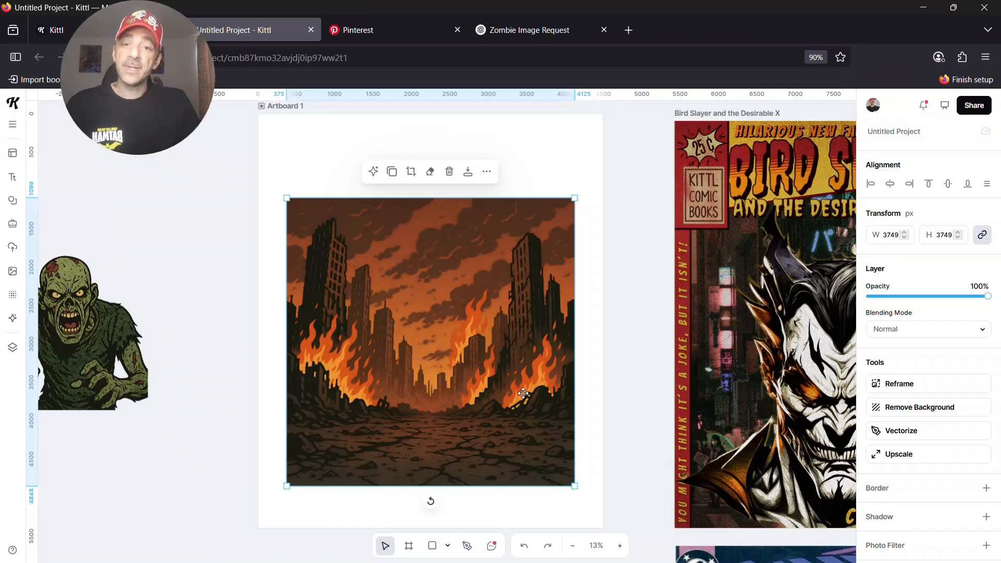
left_click_drag(521, 391, 520, 386)
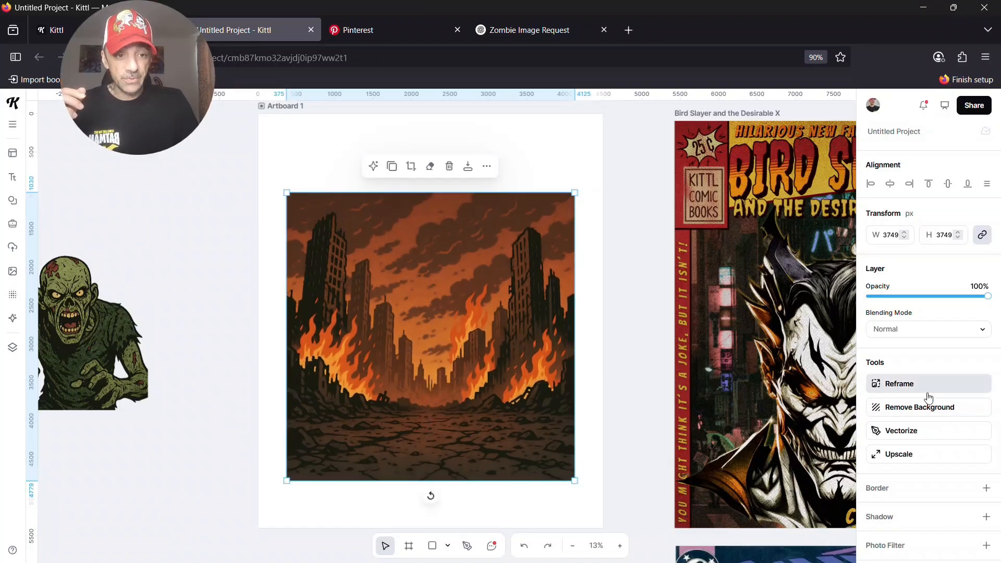
Step: Reframe the burning city image with a custom frame extended on all four sides to the artboard's edges
left_click(898, 384)
left_click_drag(574, 336, 603, 337)
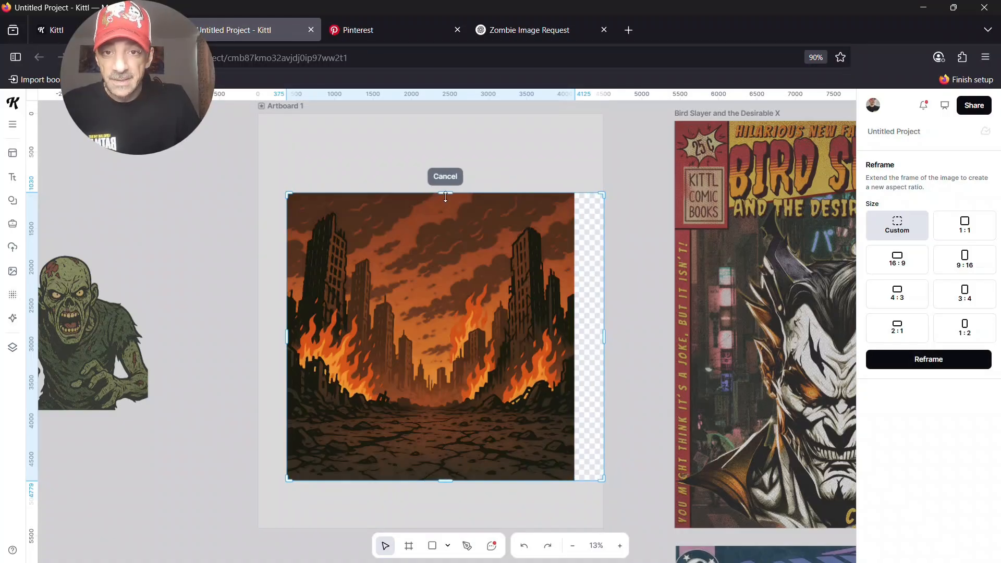
left_click_drag(446, 194, 446, 114)
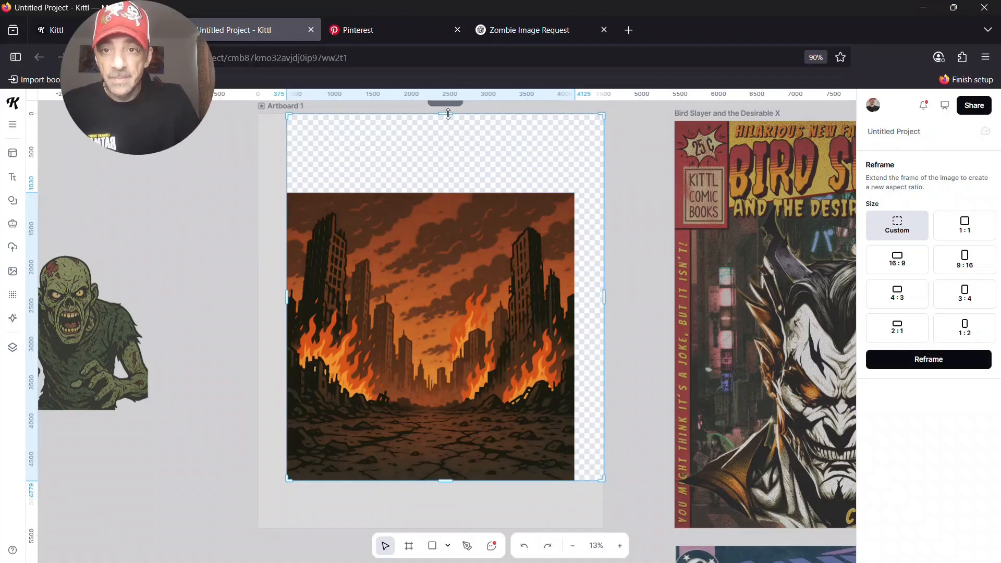
left_click_drag(286, 297, 260, 301)
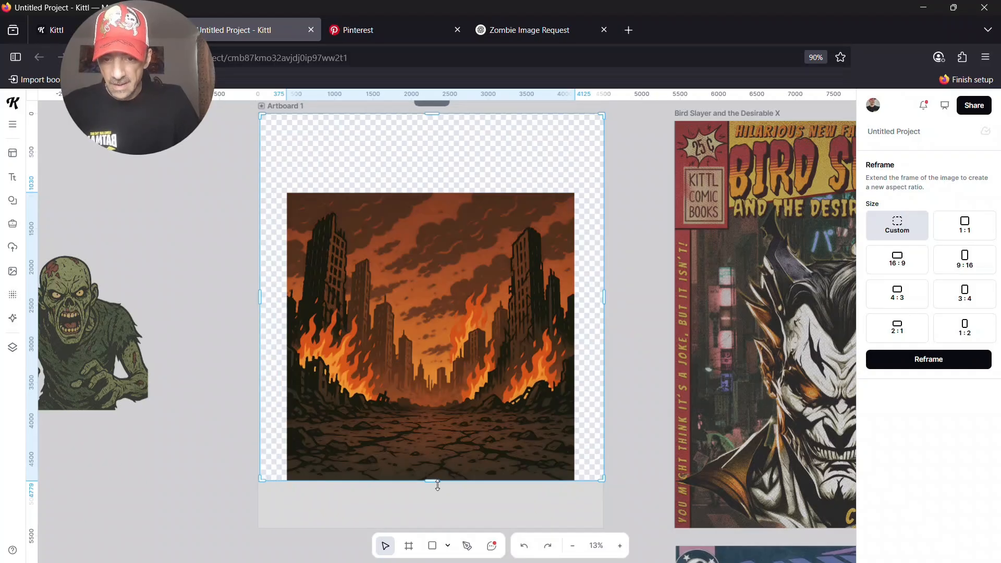
left_click_drag(435, 482, 432, 529)
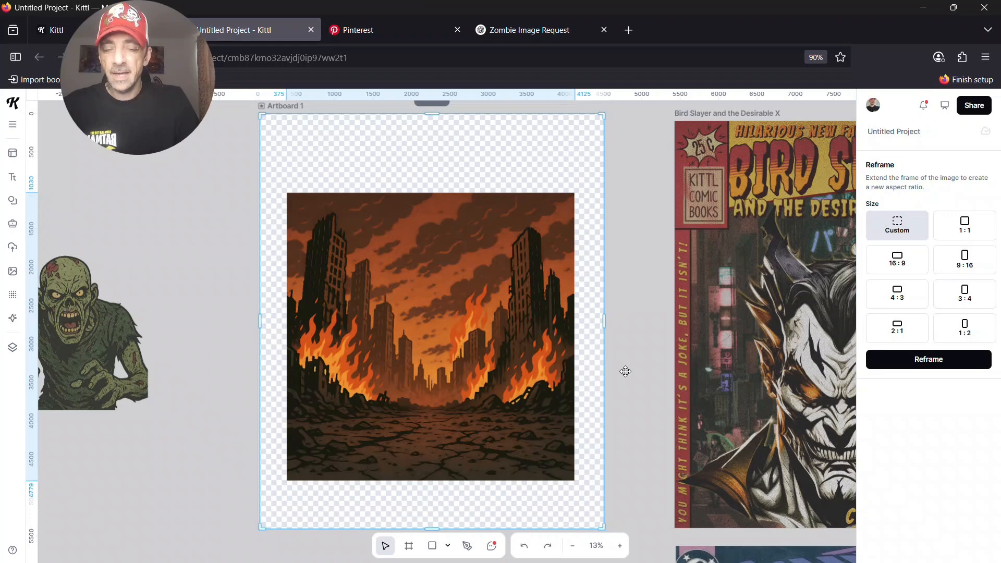
left_click(939, 359)
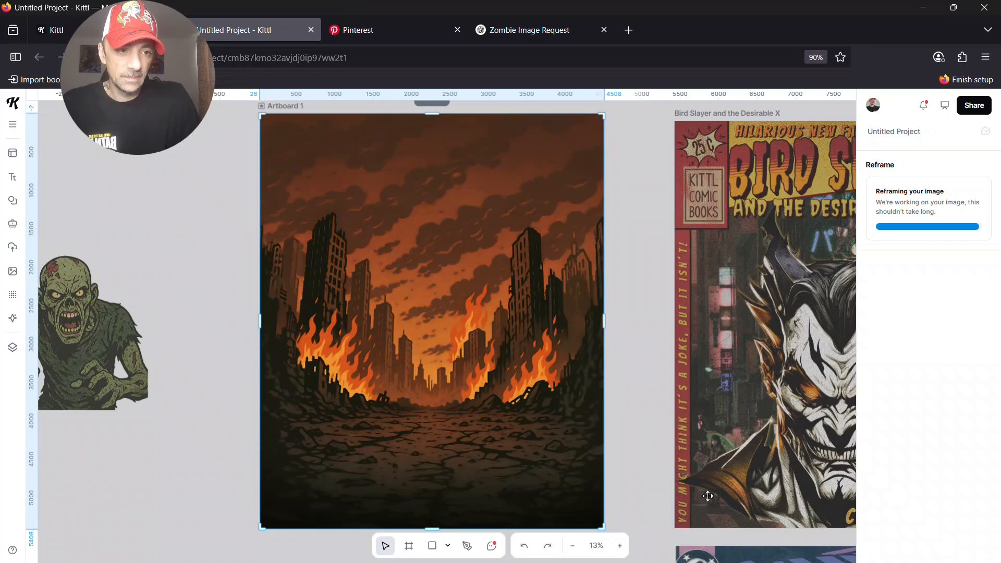
Step: Examine the reframed burning city background across the whole artboard
scroll(666, 502, "down", 3)
scroll(666, 501, "up", 3)
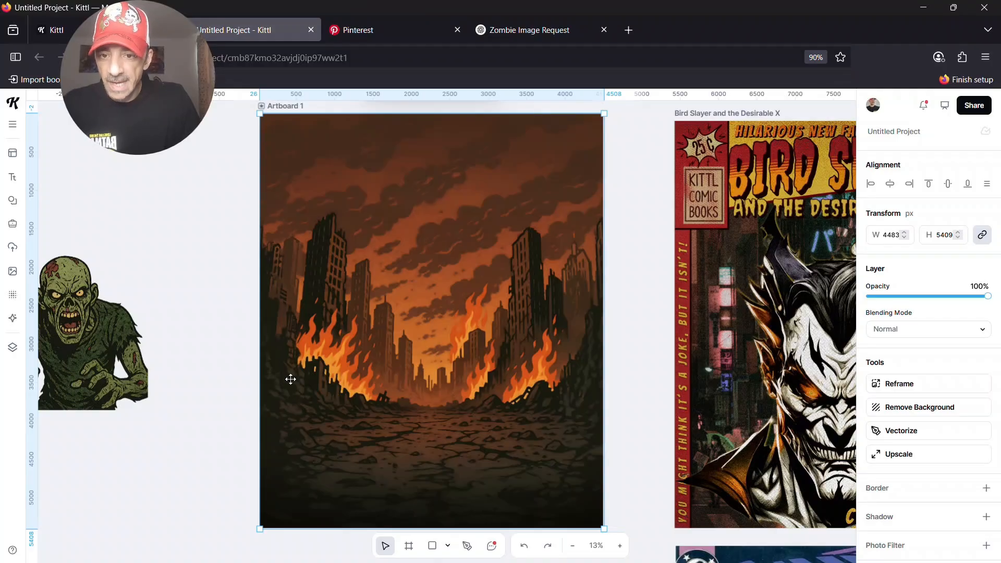
scroll(415, 387, "down", 3)
scroll(508, 385, "up", 3)
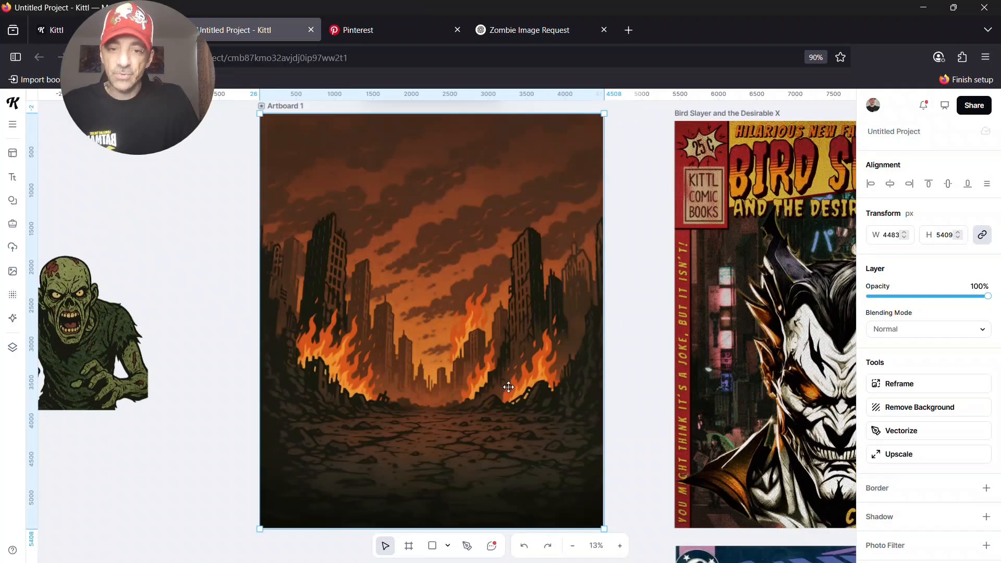
scroll(508, 385, "down", 1)
scroll(507, 385, "down", 1)
scroll(508, 384, "up", 2)
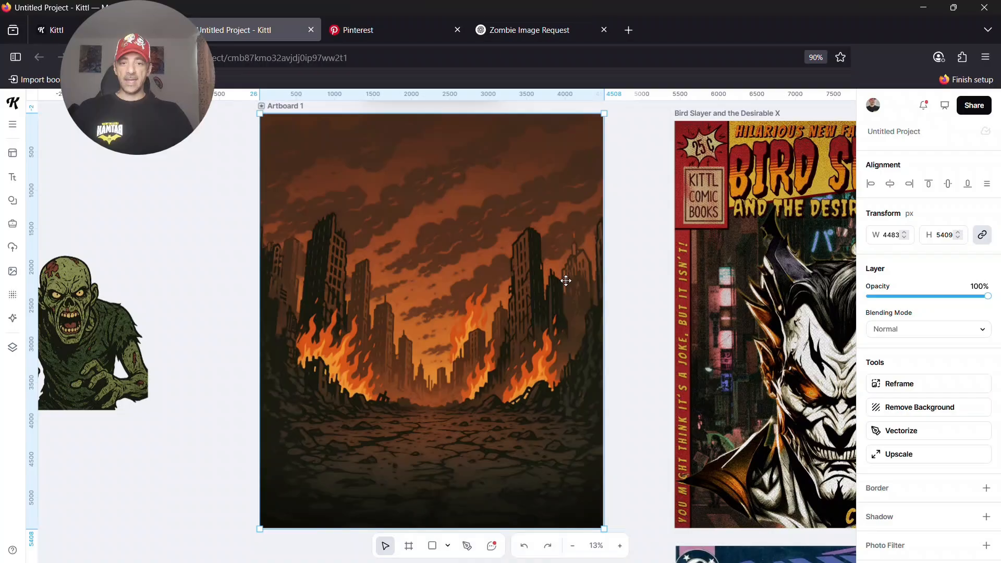
scroll(601, 405, "down", 3)
scroll(602, 399, "up", 4)
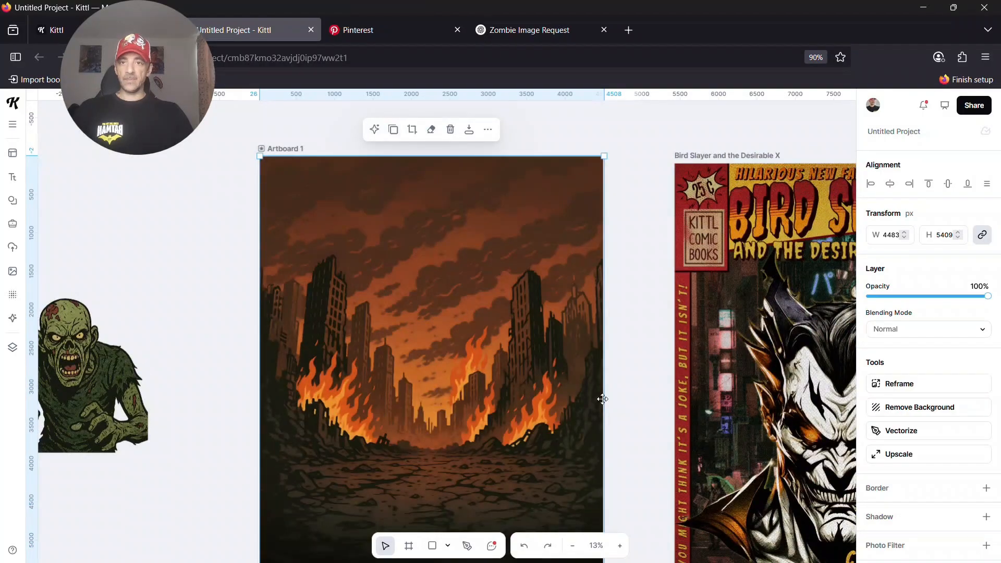
Step: Check how the reframed background meets the artboard's upper and lower edges
scroll(602, 399, "down", 3)
scroll(600, 398, "up", 3)
scroll(597, 397, "down", 2)
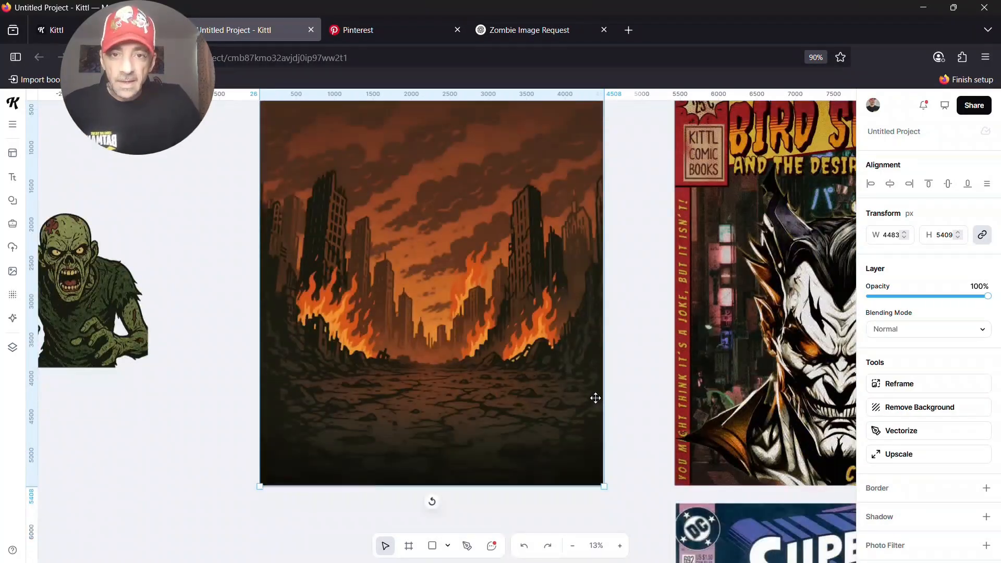
scroll(595, 397, "up", 1)
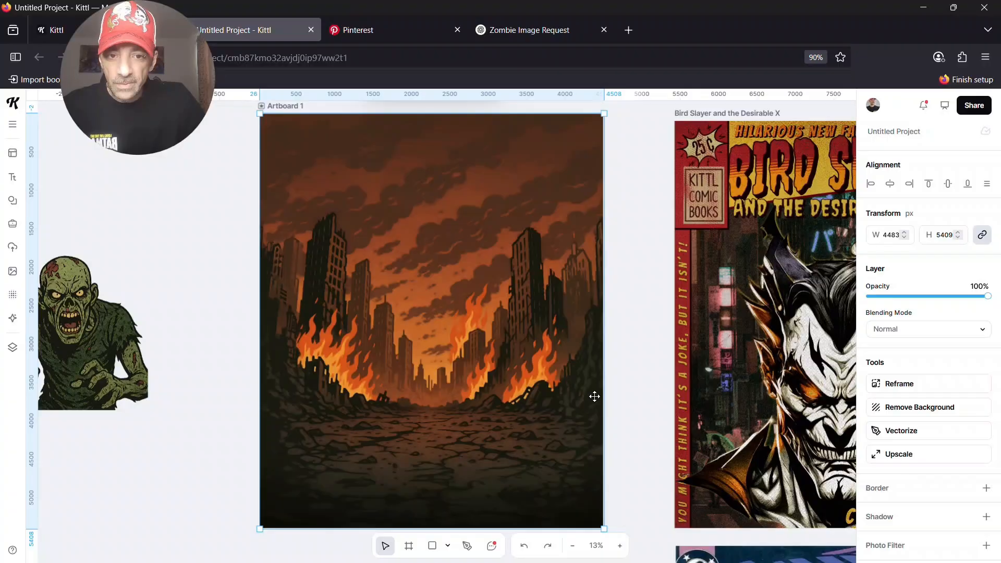
scroll(594, 396, "down", 1)
scroll(593, 398, "up", 2)
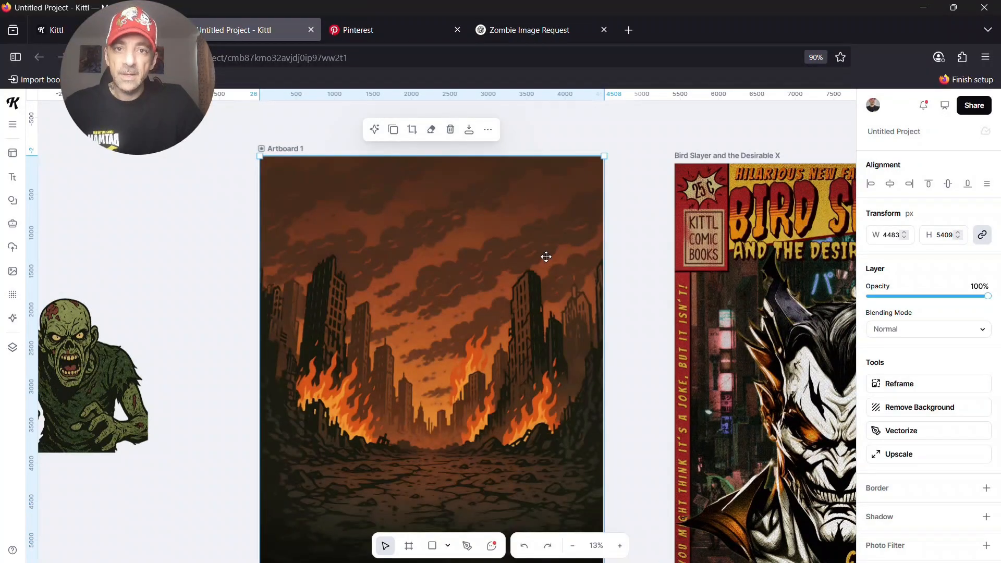
scroll(546, 257, "up", 1)
scroll(545, 258, "down", 4)
scroll(546, 256, "up", 2)
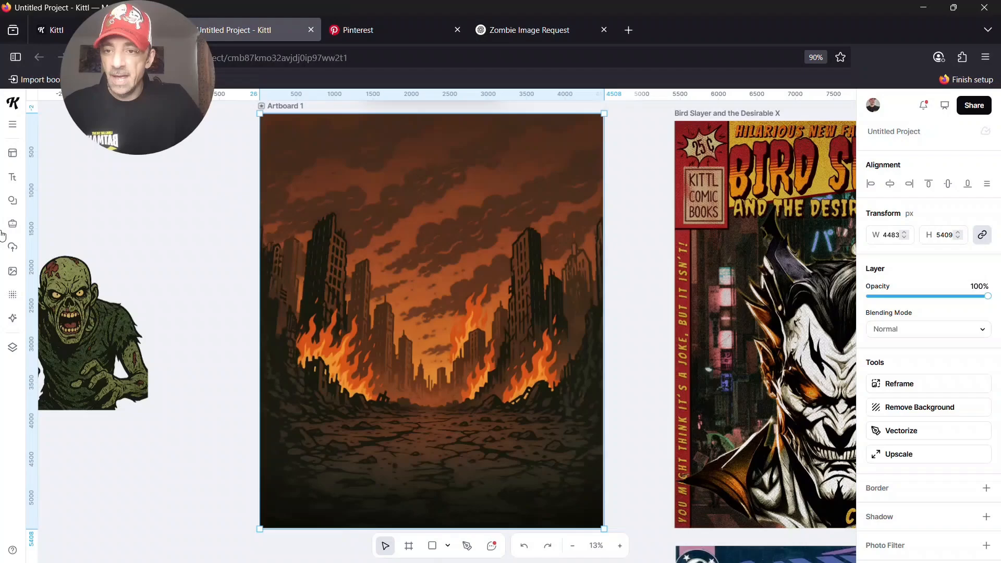
Step: Place the zombie cutout on the artboard over the burning city and enlarge it to about 4026 px square near the bottom edge
left_click_drag(66, 304, 431, 417)
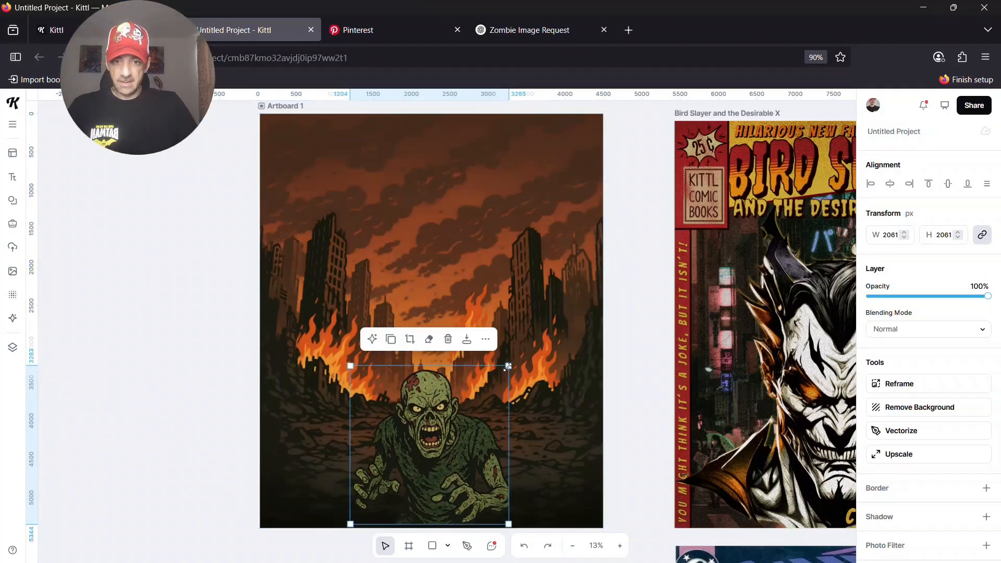
left_click_drag(507, 366, 644, 230)
left_click_drag(465, 359, 391, 355)
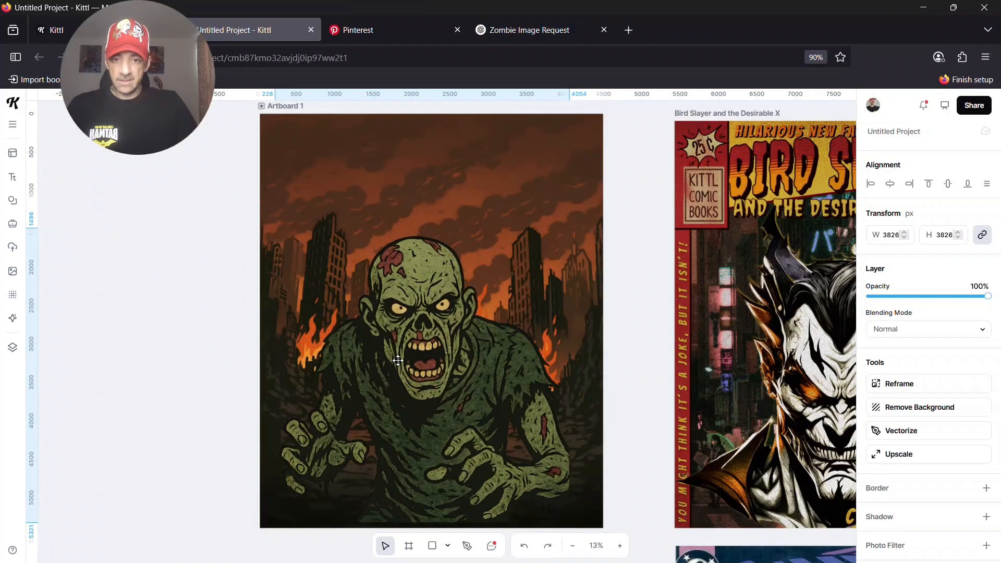
left_click(568, 231)
left_click(434, 312)
left_click_drag(570, 230, 589, 218)
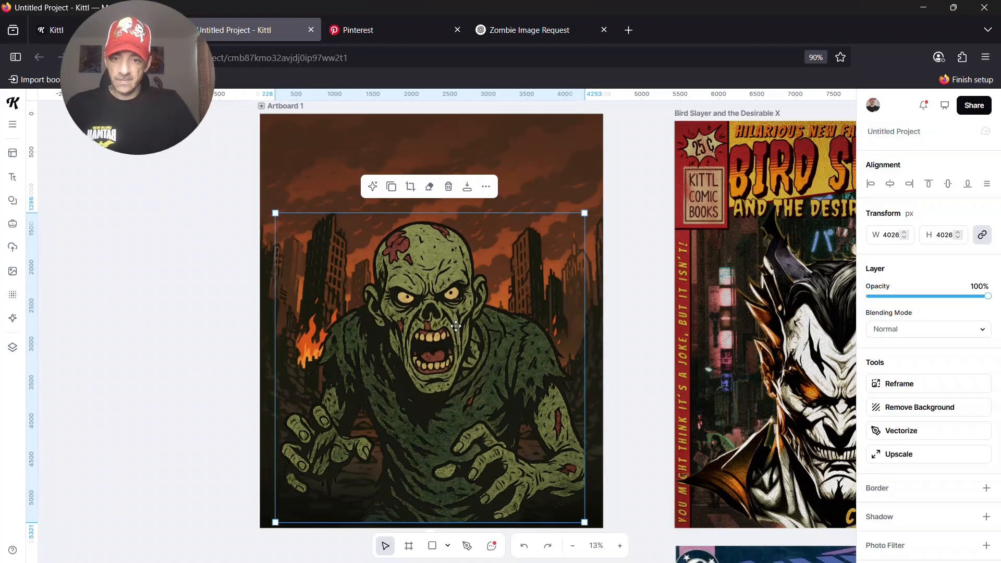
left_click_drag(470, 317, 458, 330)
left_click_drag(458, 331, 458, 331)
scroll(574, 334, "down", 1)
scroll(576, 336, "up", 1)
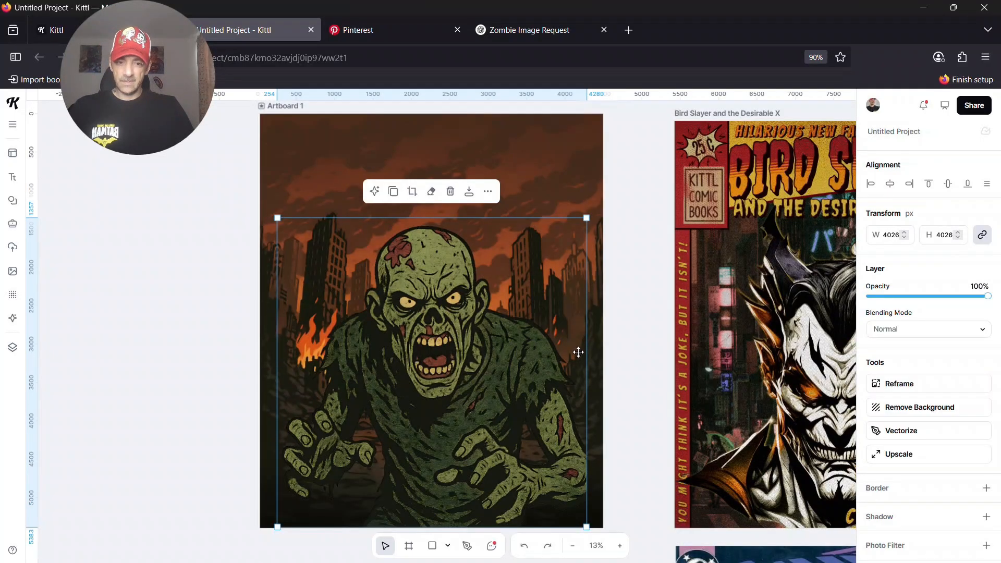
Step: Reduce the zombie to about 3717 px square and reposition it at the lower middle of the artboard
left_click(573, 546)
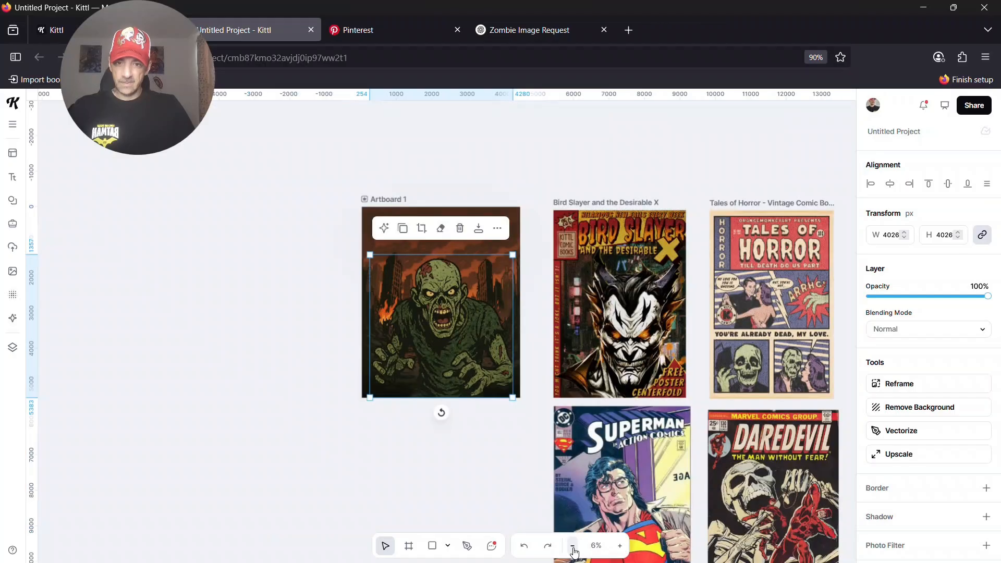
left_click(619, 546)
left_click(597, 545)
type("10")
key("Return")
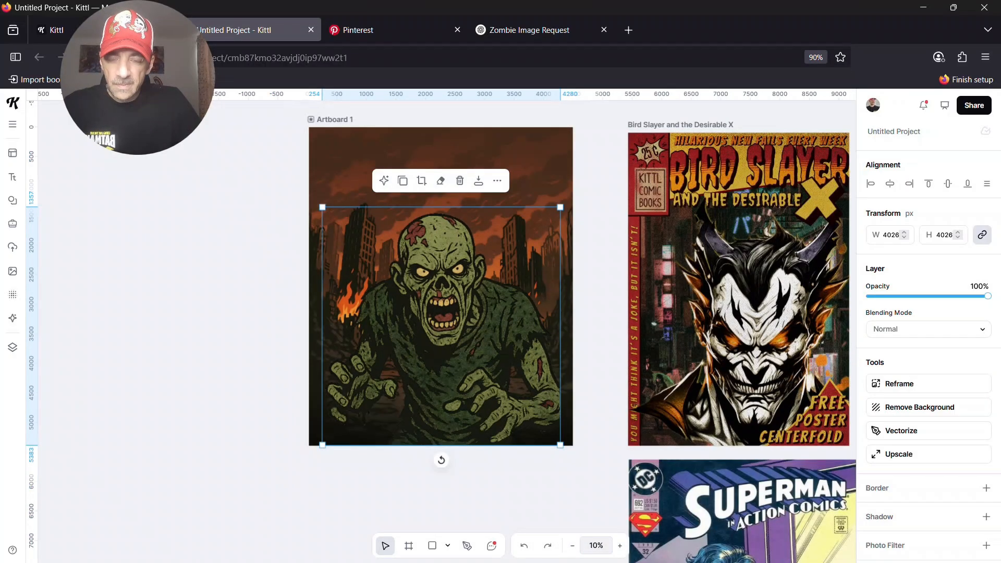
scroll(605, 440, "up", 1)
left_click(605, 355)
left_click(477, 385)
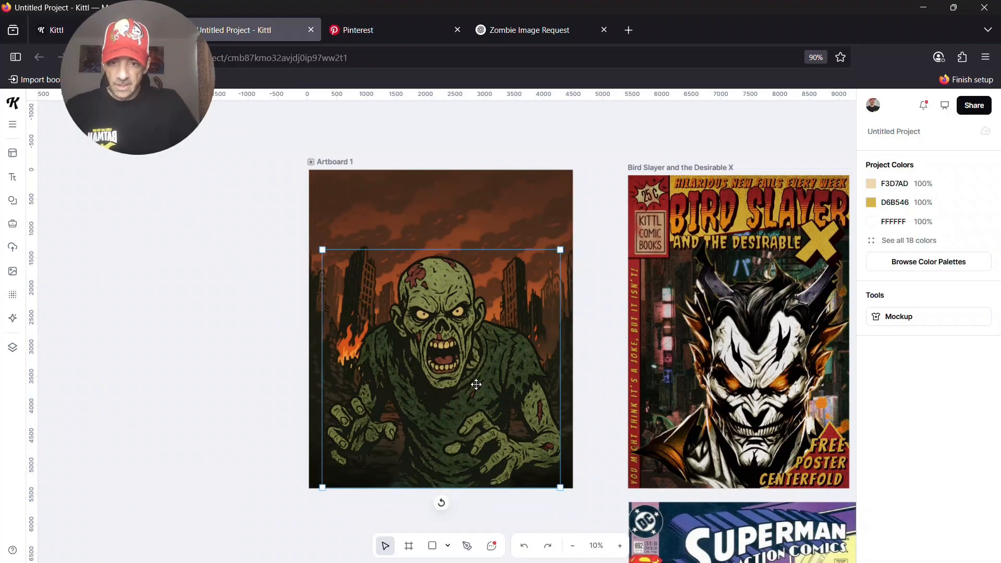
left_click_drag(473, 384, 475, 383)
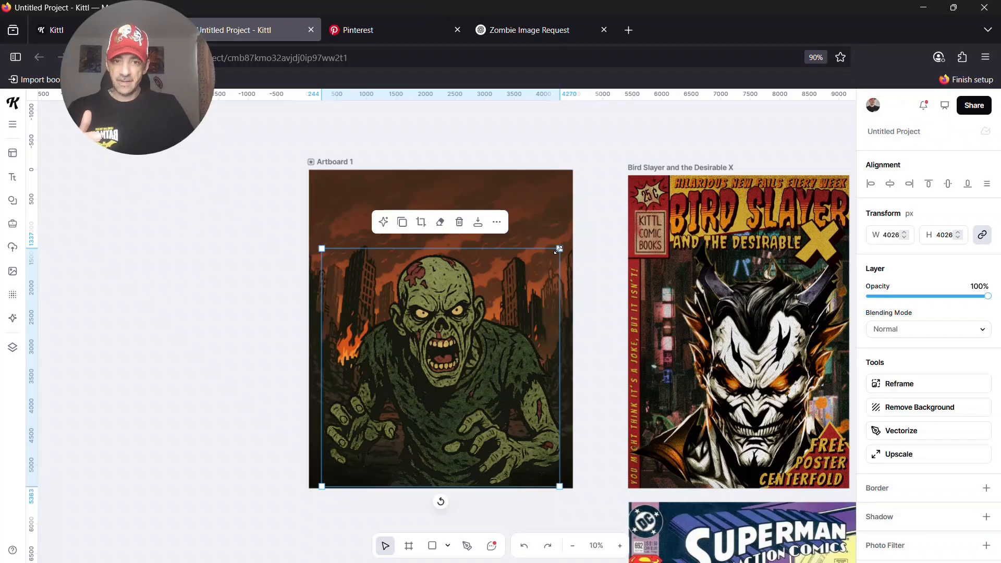
left_click_drag(559, 250, 541, 268)
left_click_drag(454, 339, 467, 335)
Step: Lower the burning city background's opacity to 82%
left_click(538, 215)
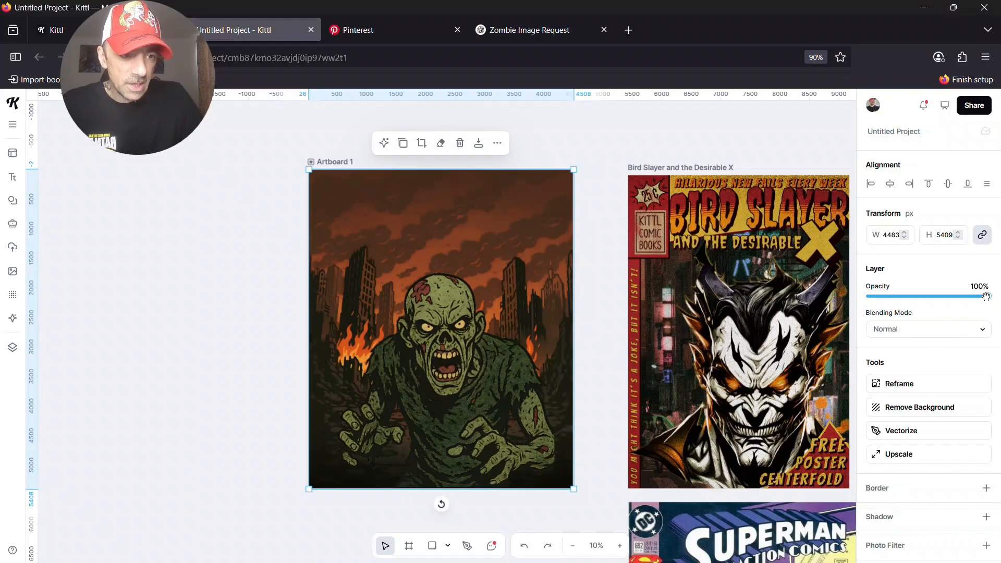
left_click_drag(987, 298, 982, 299)
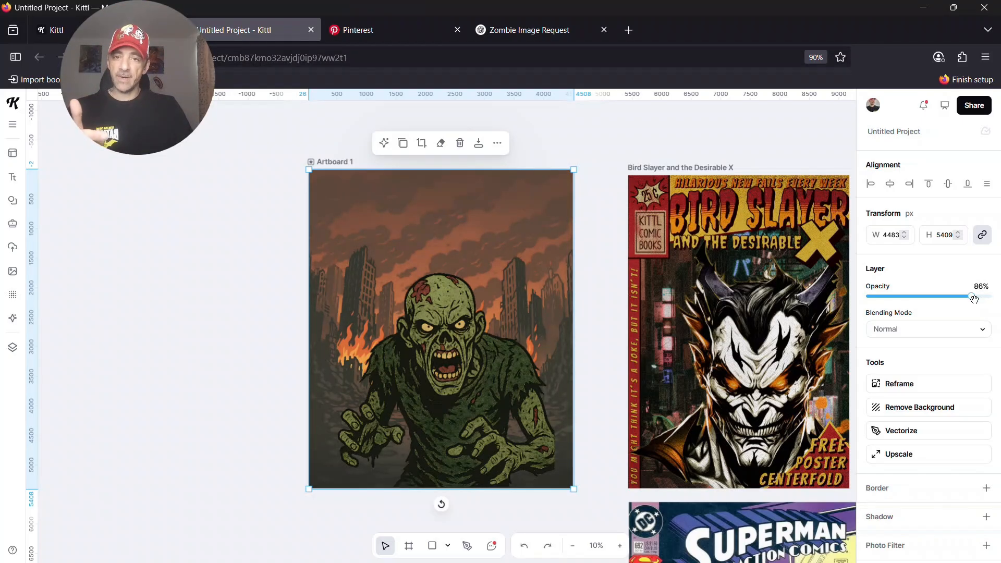
left_click_drag(970, 300, 937, 304)
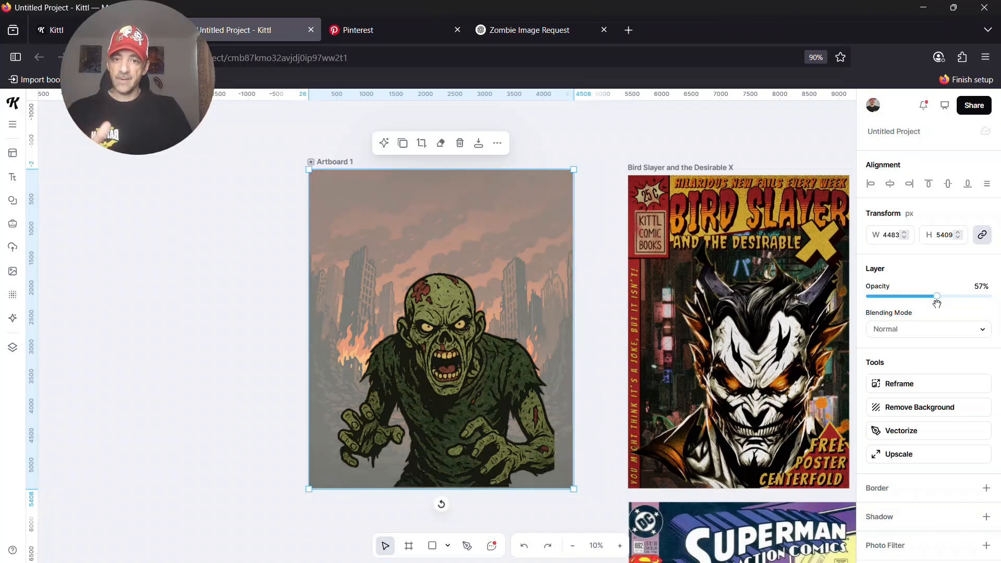
left_click_drag(940, 306, 970, 313)
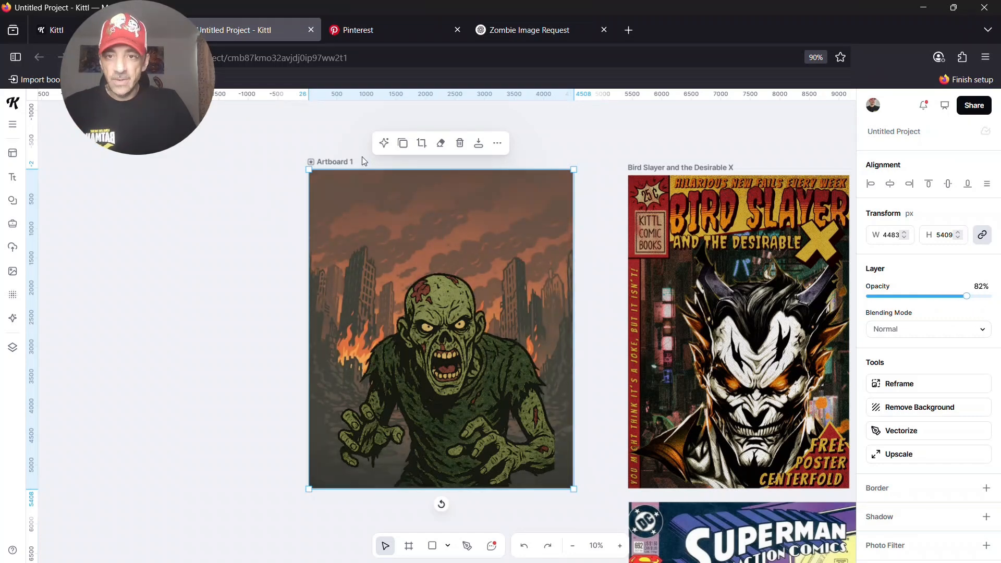
Step: Change the artboard's fill to the dark grey solid colour 423F3F
key("Escape")
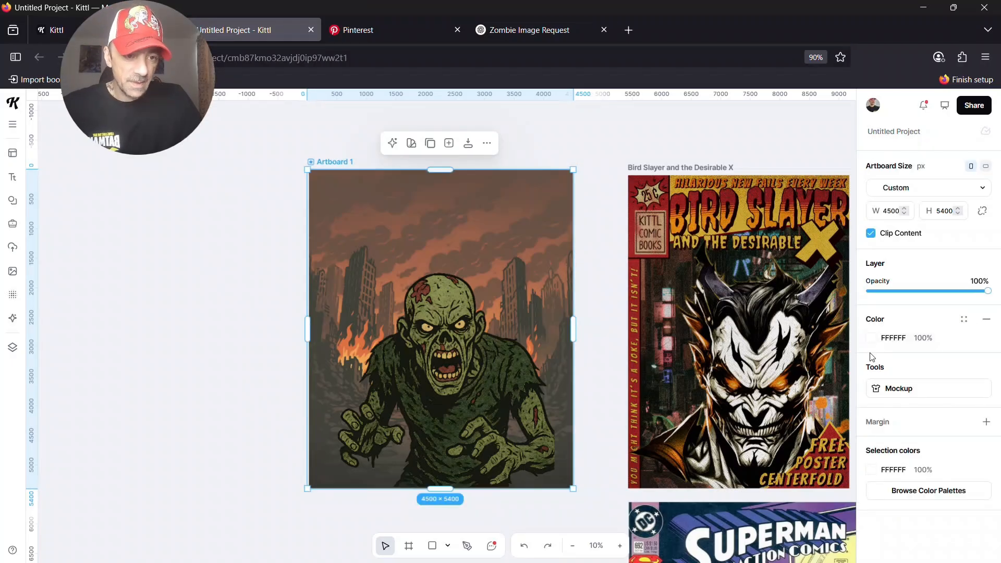
left_click(872, 338)
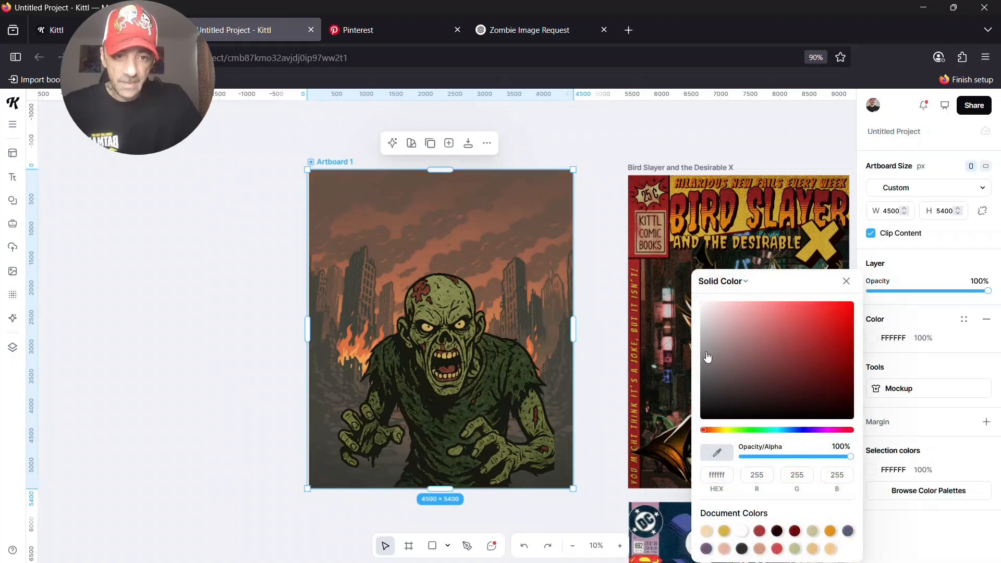
left_click(707, 353)
left_click(708, 368)
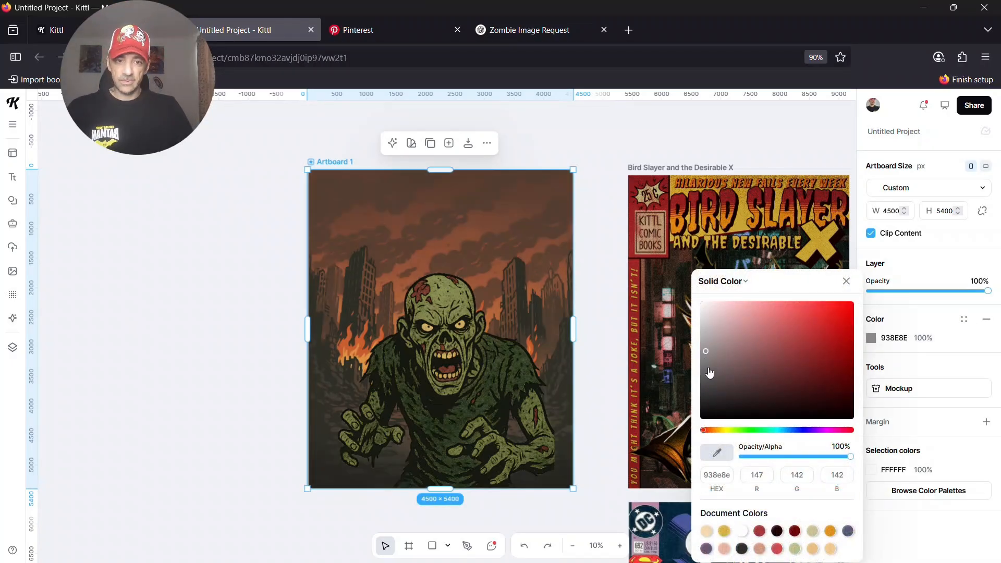
left_click(707, 383)
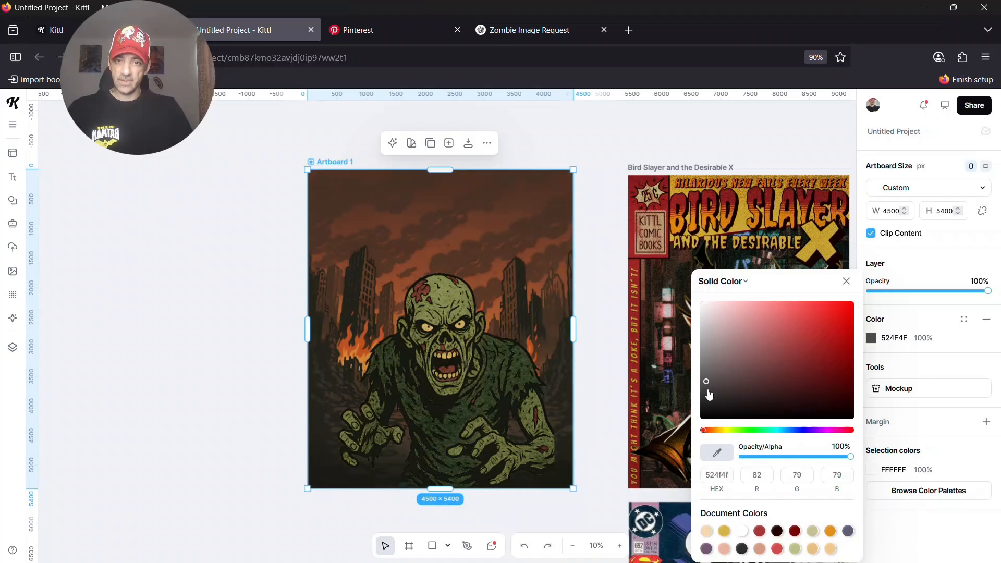
left_click(708, 392)
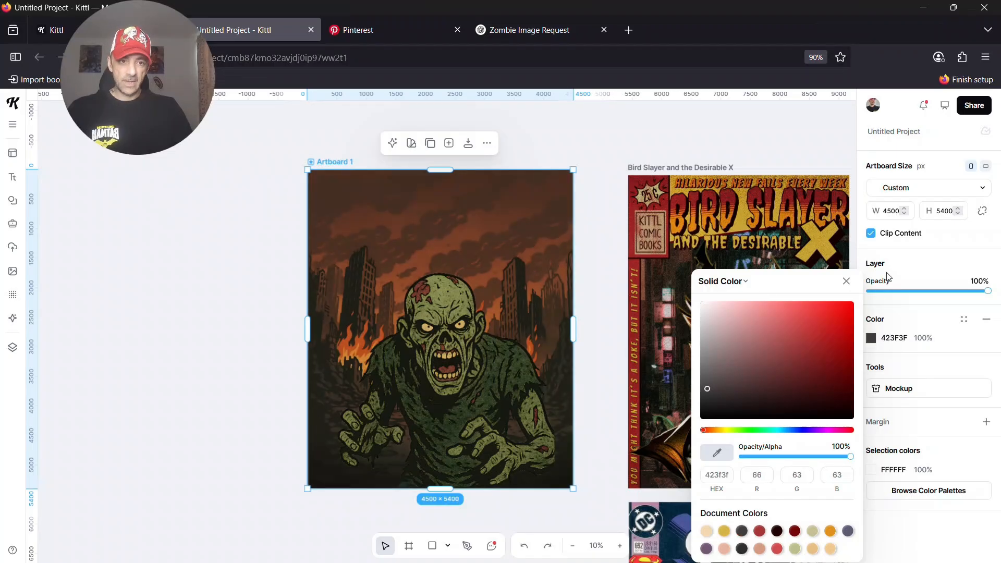
left_click(847, 282)
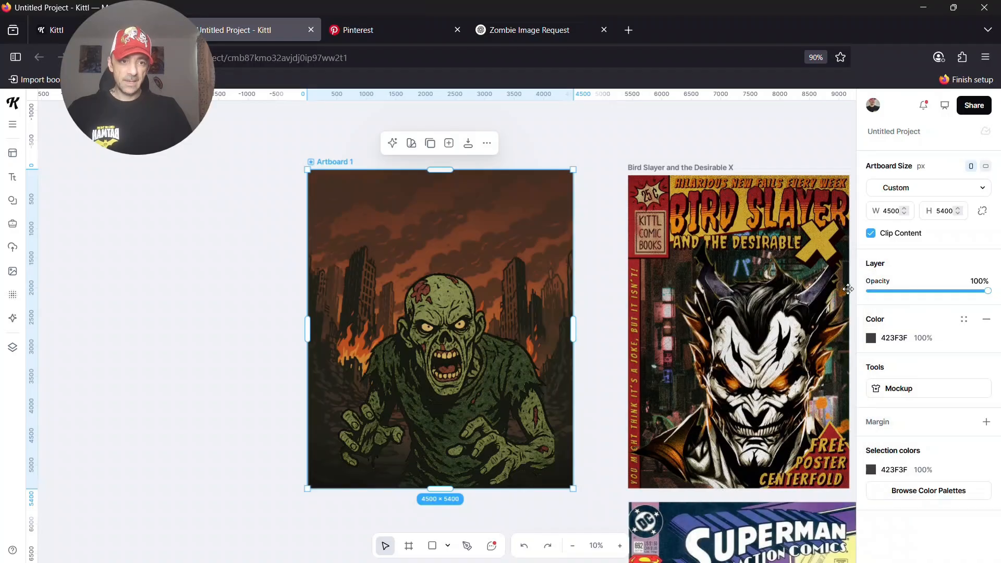
Step: Nudge the burning city background to the artboard's horizontal centre and lower its opacity to 68%
left_click(505, 261)
left_click_drag(512, 267, 510, 266)
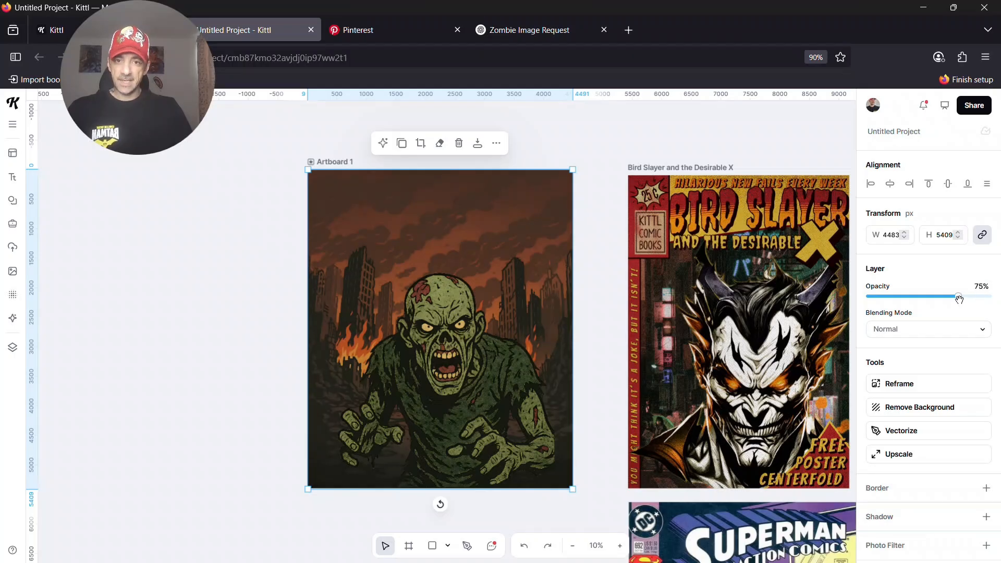
mouse_move(956, 300)
left_mouse_down()
mouse_move(942, 305)
mouse_move(955, 306)
left_mouse_up()
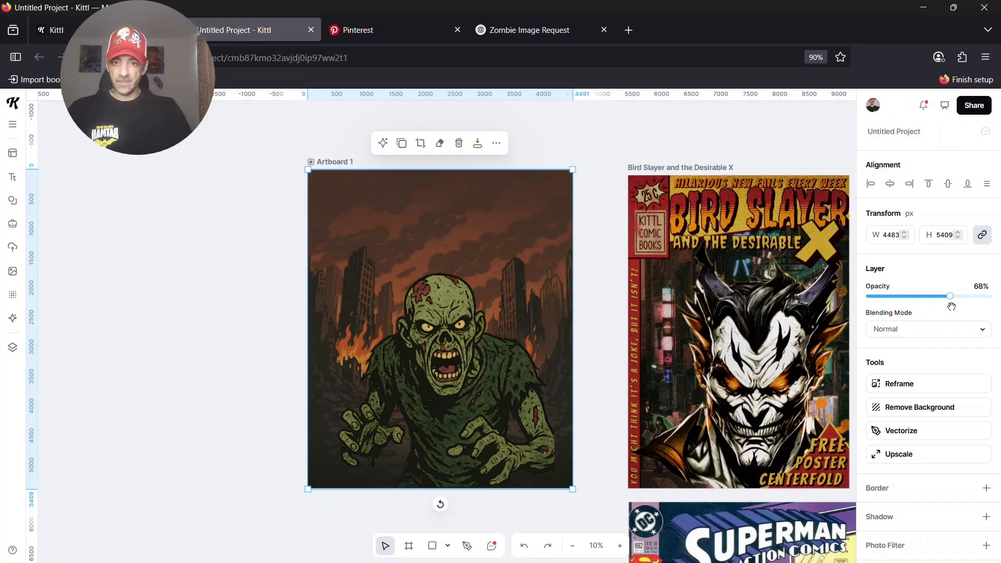
scroll(618, 381, "down", 2)
scroll(619, 381, "up", 2)
Step: Centre the zombie image horizontally on the artboard
left_click_drag(455, 379, 453, 379)
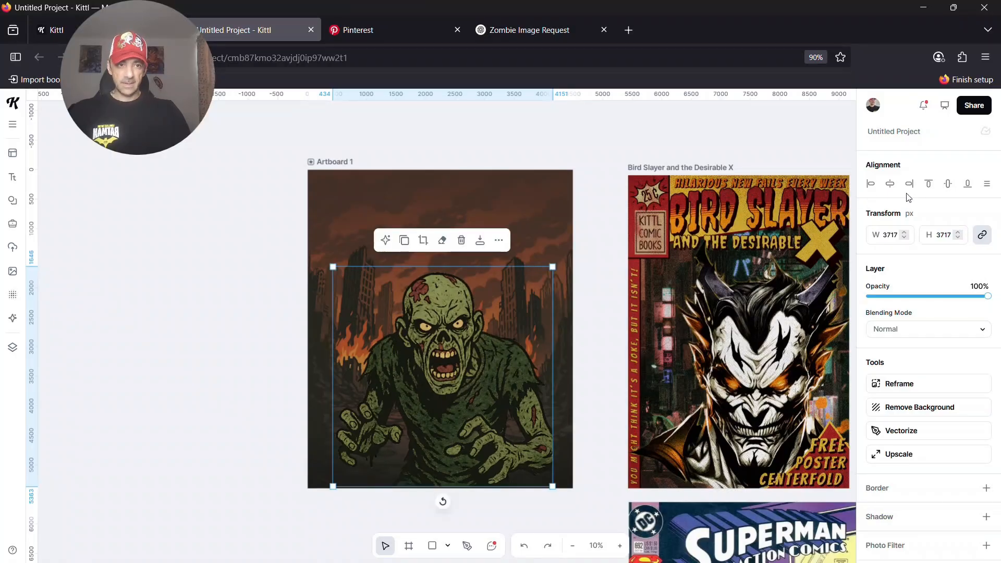
left_click(891, 183)
scroll(616, 375, "down", 1)
scroll(617, 376, "up", 1)
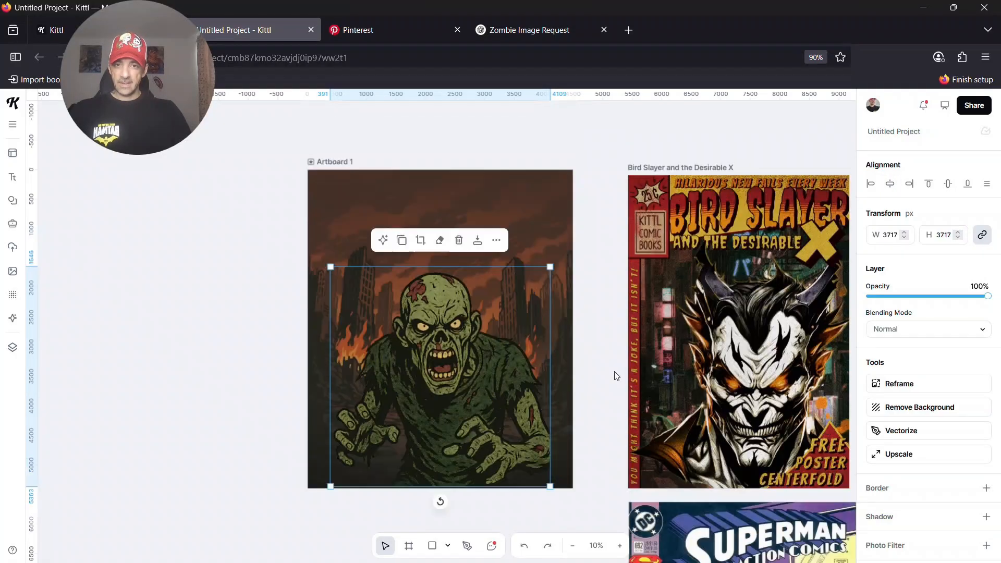
left_click(615, 372)
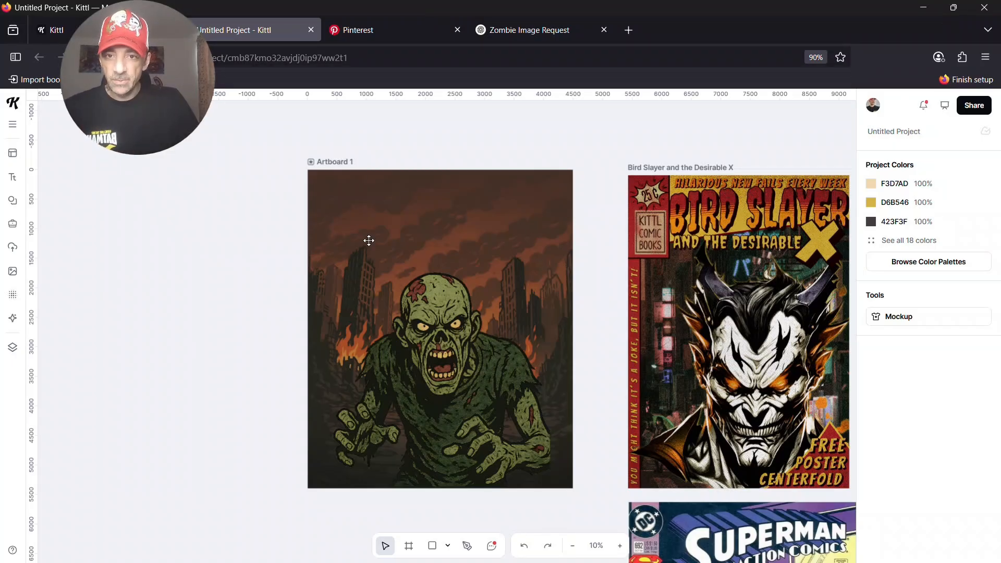
scroll(431, 393, "down", 2)
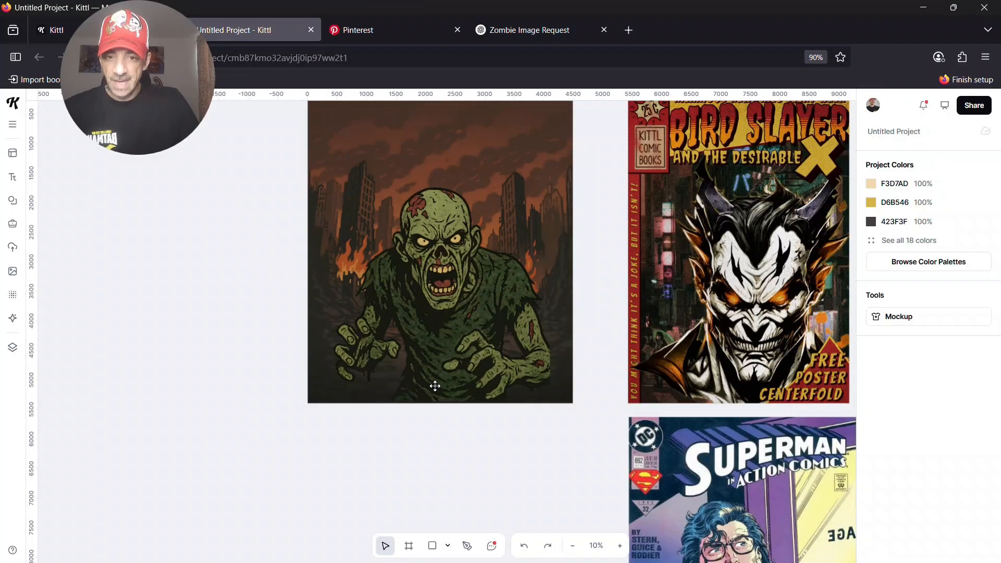
left_click(451, 330)
scroll(468, 337, "up", 1)
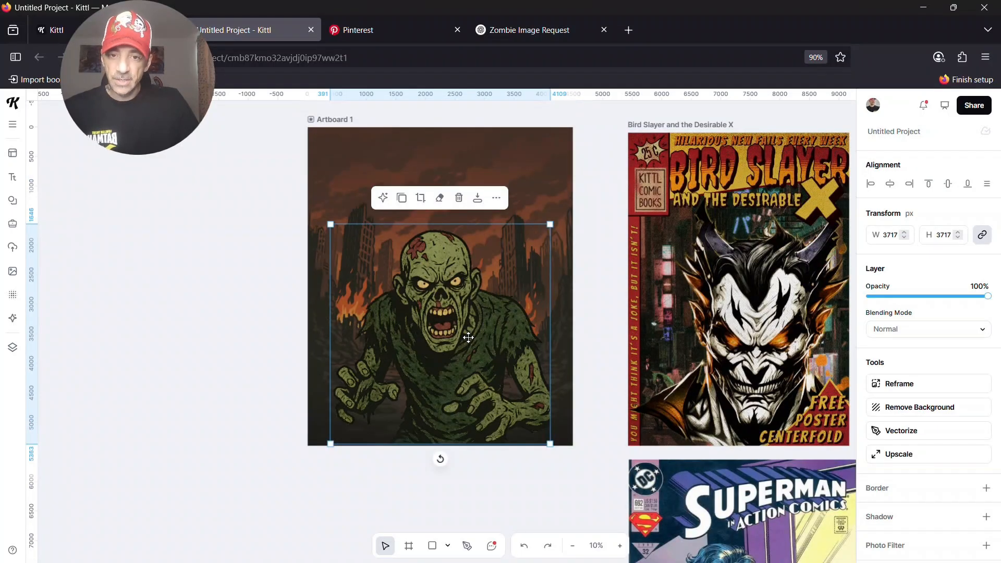
left_click(507, 487)
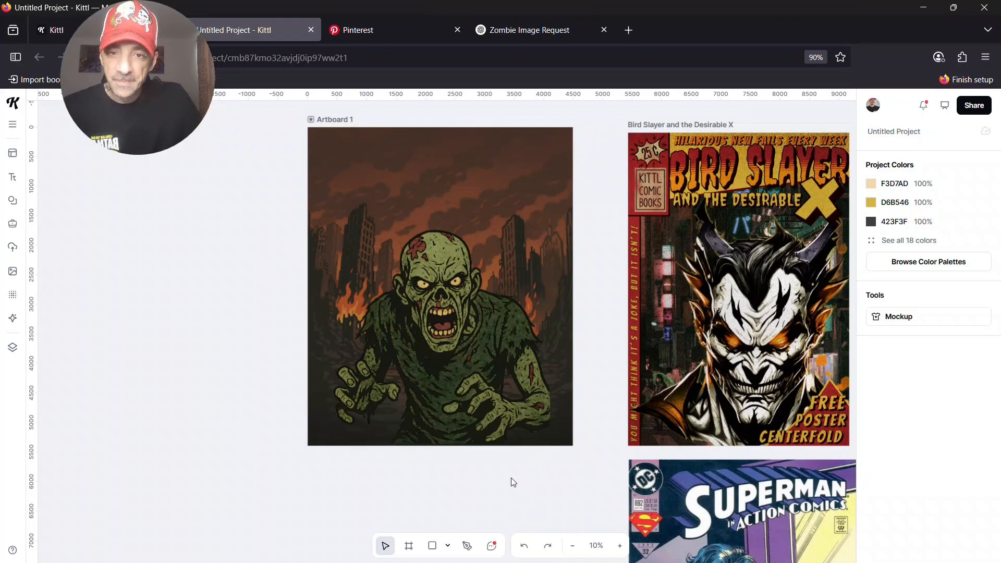
scroll(511, 478, "up", 1)
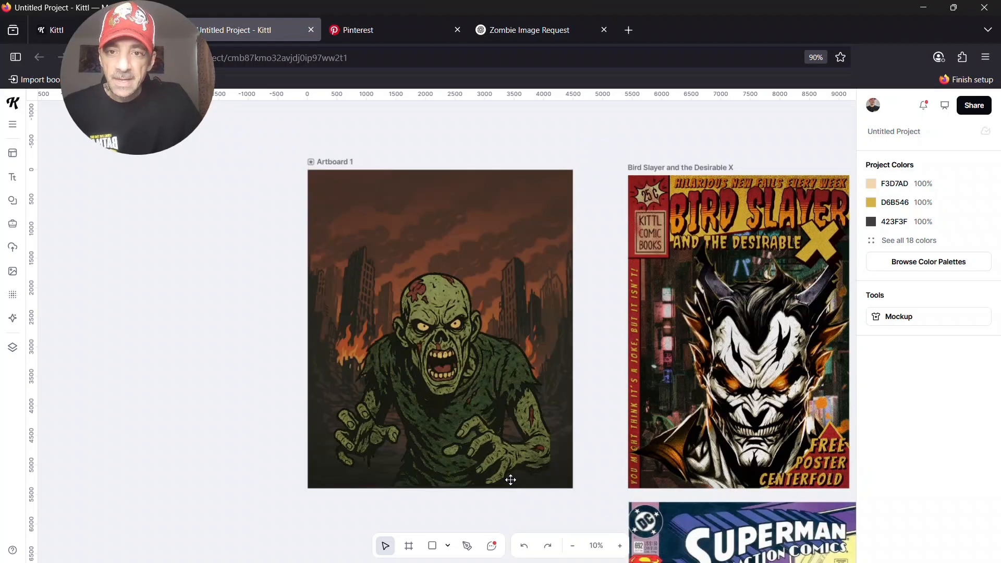
left_click(735, 212)
key("ctrl+v")
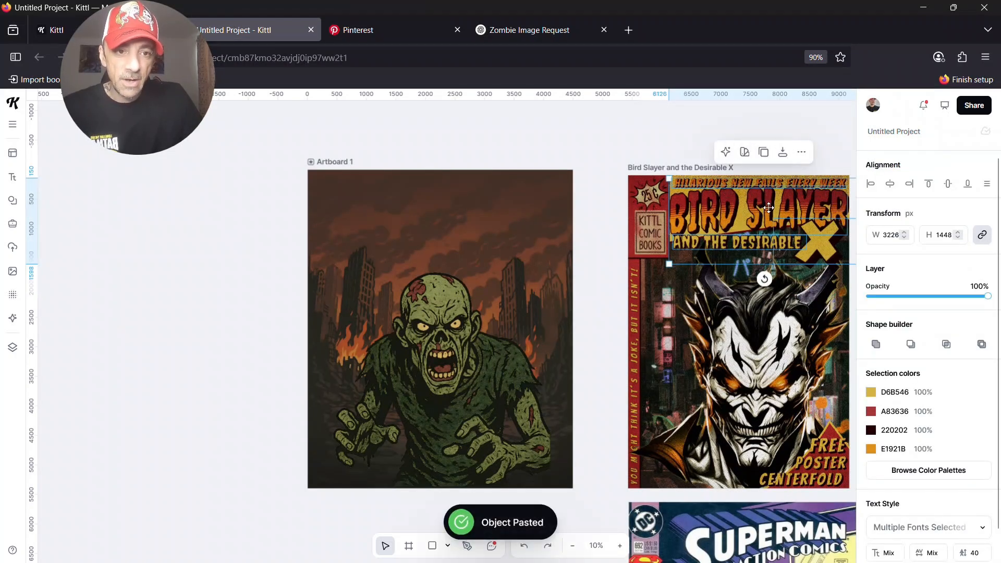
left_click_drag(763, 211, 447, 243)
key("ctrl+z")
Step: Paste a copy of the "BIRD SLAYER" title from the reference cover and place it above the zombie's head on Artboard 1
left_click(734, 213)
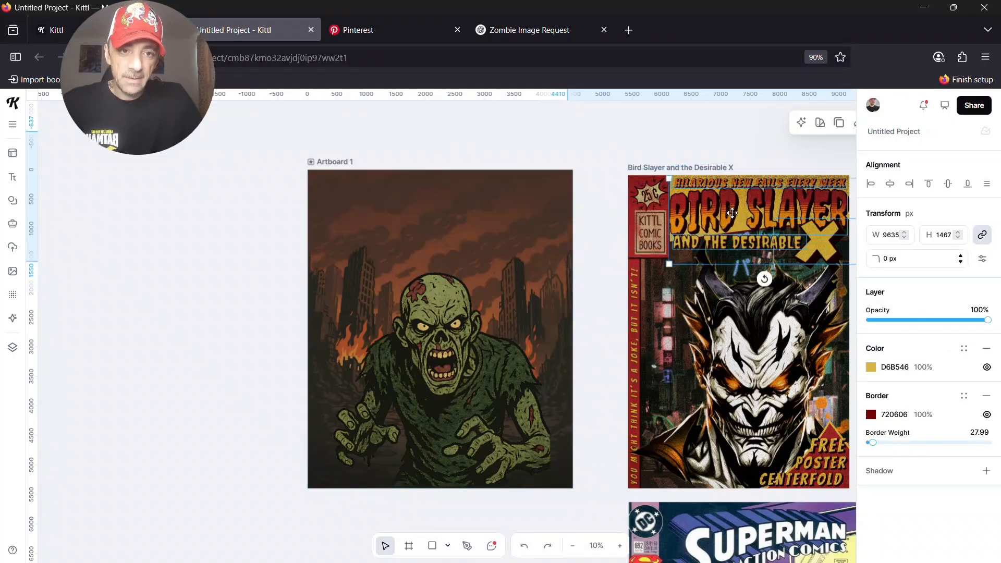
left_click(740, 161)
key("ctrl+v")
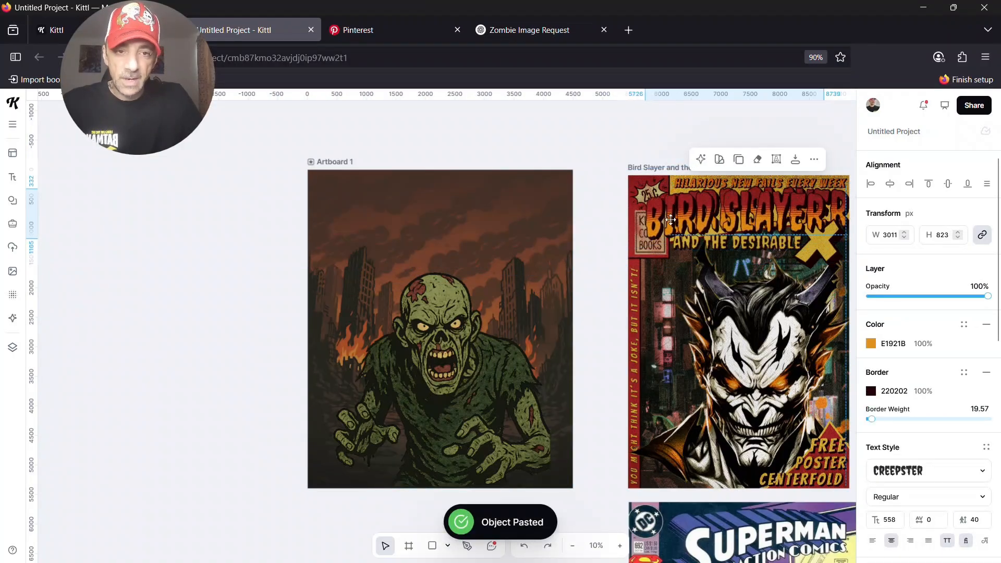
left_click_drag(447, 238, 441, 233)
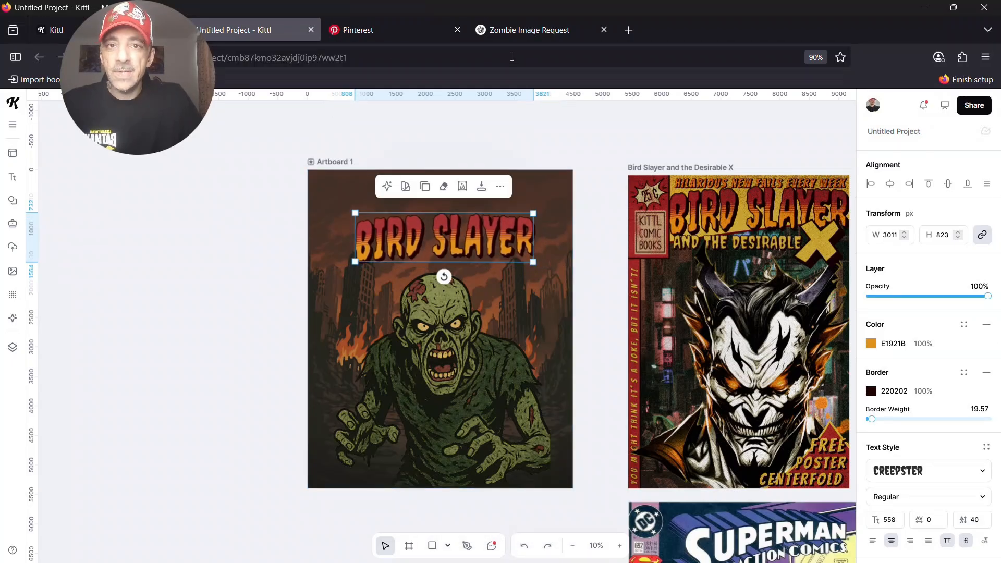
Step: Switch to the ChatGPT conversation and look through the suggested zombie comic titles and taglines
left_click(521, 30)
scroll(825, 272, "up", 10)
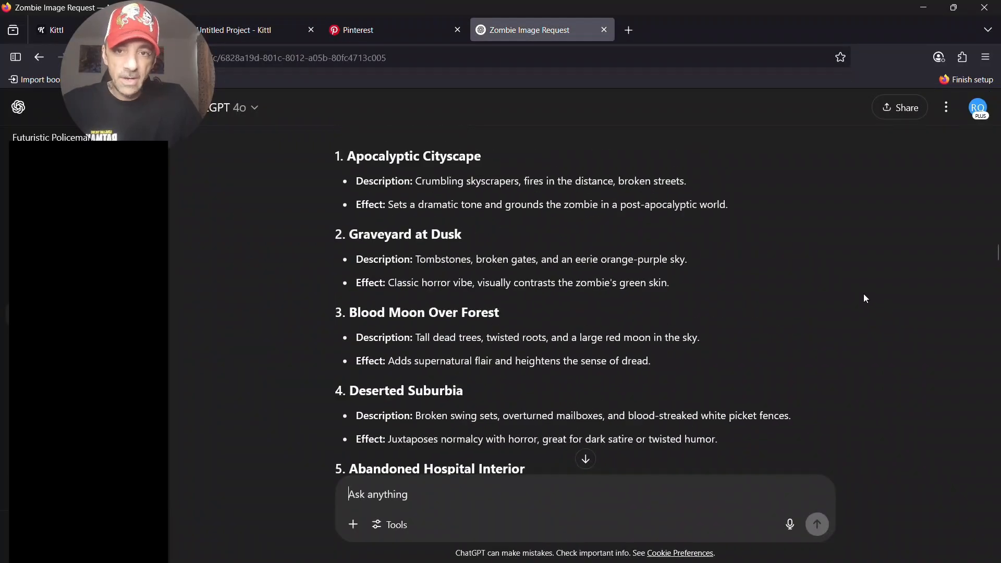
left_click_drag(997, 239, 999, 211)
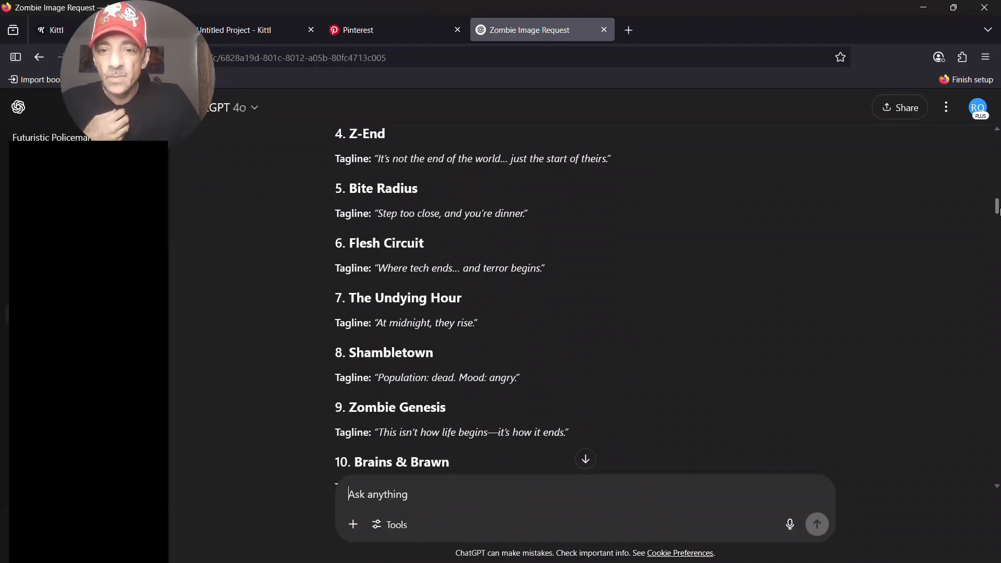
Step: Return to the Kittl project and replace the "BIRD SLAYER" title text on Artboard 1 with "ZOMBIE"
left_click(243, 41)
double_click(518, 237)
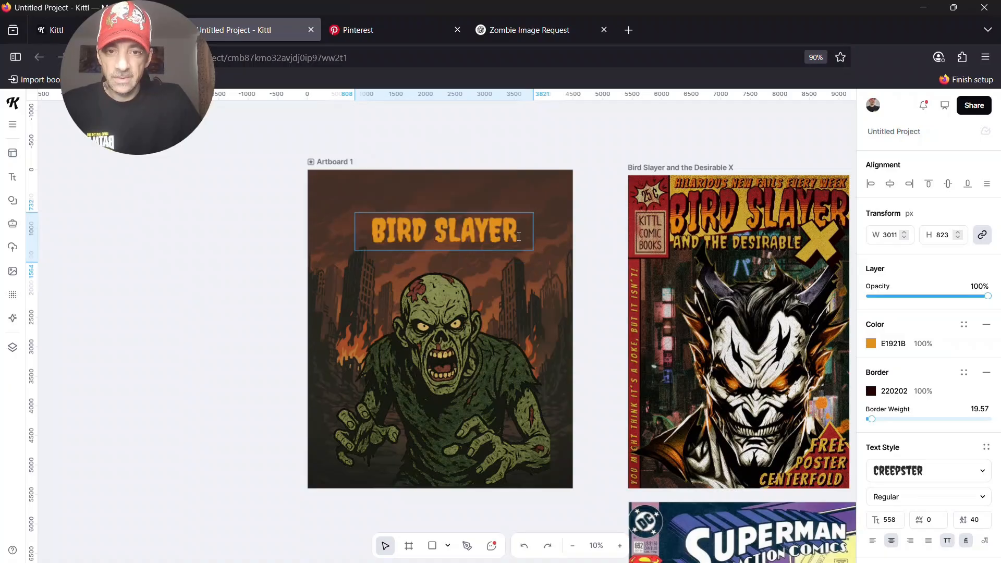
key("BackSpace")
key("BackSpace")
key("BackSpace")
key("BackSpace")
key("BackSpace")
key("BackSpace")
key("BackSpace")
key("BackSpace")
key("BackSpace")
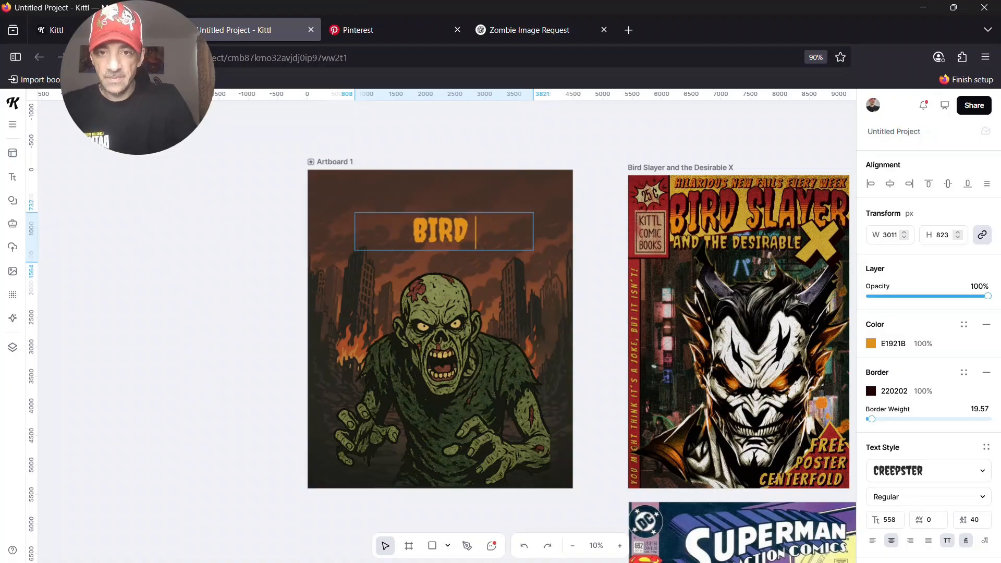
key("BackSpace")
key("BackSpace")
type("ZOMBIE")
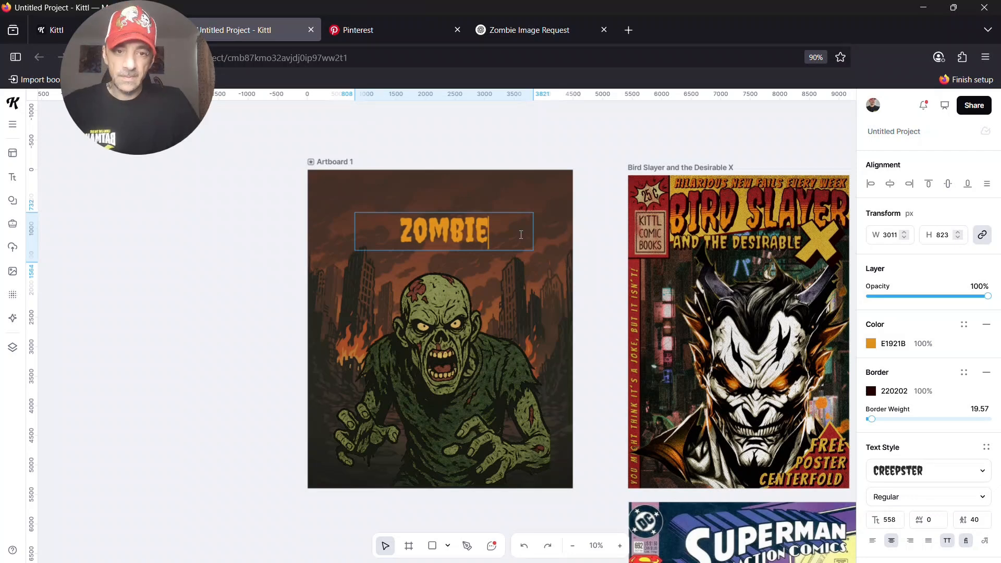
key("Escape")
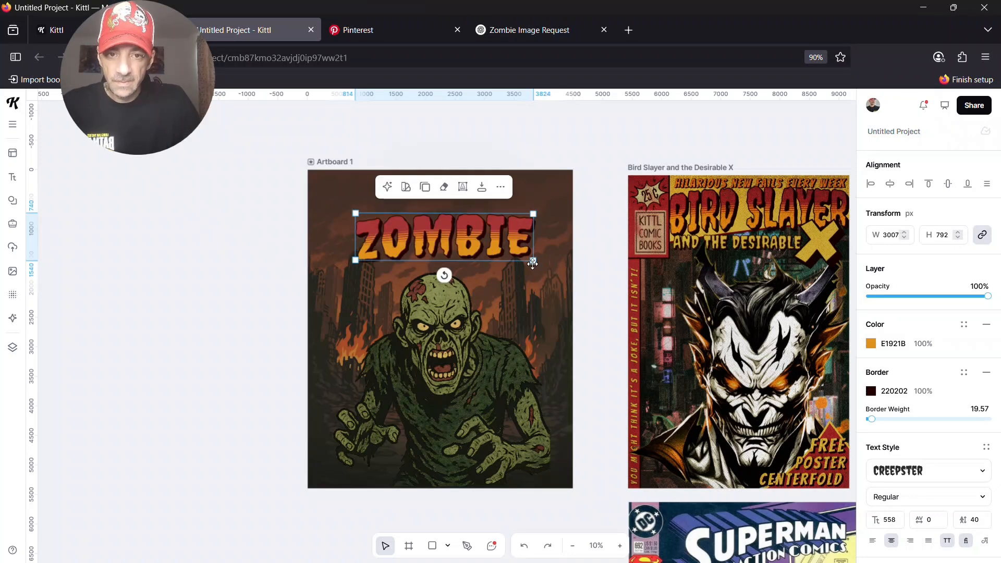
Step: Enlarge the ZOMBIE title to about 4074 px wide and bring the zombie image to the front
left_click_drag(532, 260, 468, 270)
left_click(443, 330)
left_click(496, 240)
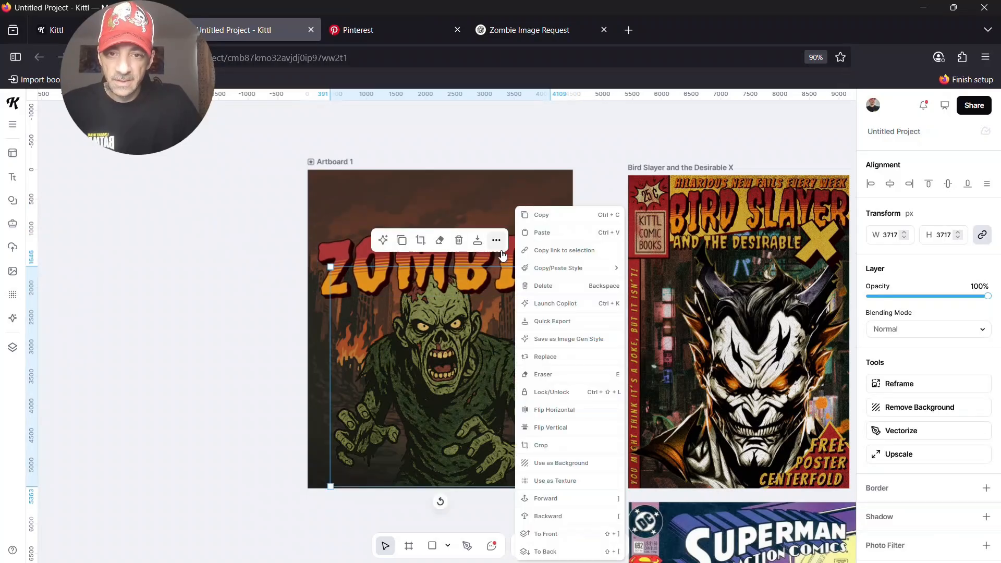
left_click(553, 535)
left_click(600, 251)
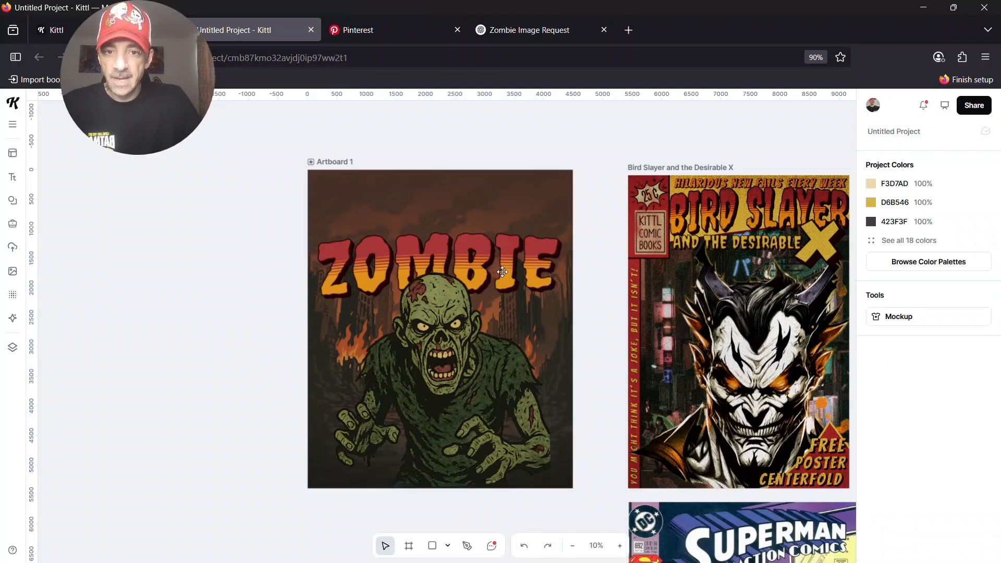
Step: Move the ZOMBIE title up above the zombie's head and scale it down to about 3247 px wide
left_click_drag(505, 270, 506, 235)
double_click(506, 235)
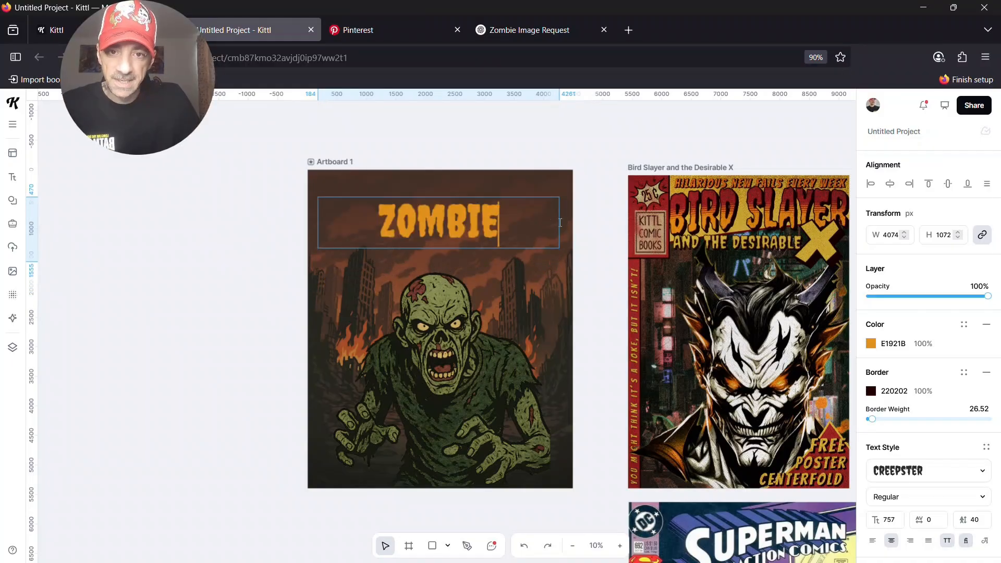
key("Escape")
left_click_drag(560, 198, 513, 212)
Step: Undo the accidental shift of the burning city background and centre the ZOMBIE title horizontally on the artboard
left_click(494, 235)
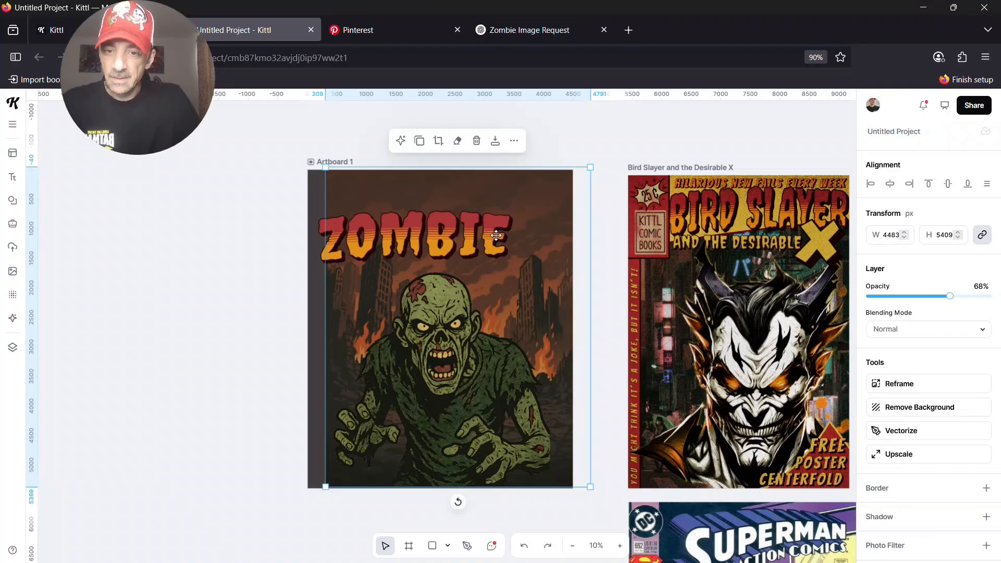
key("ctrl+z")
left_click(470, 246)
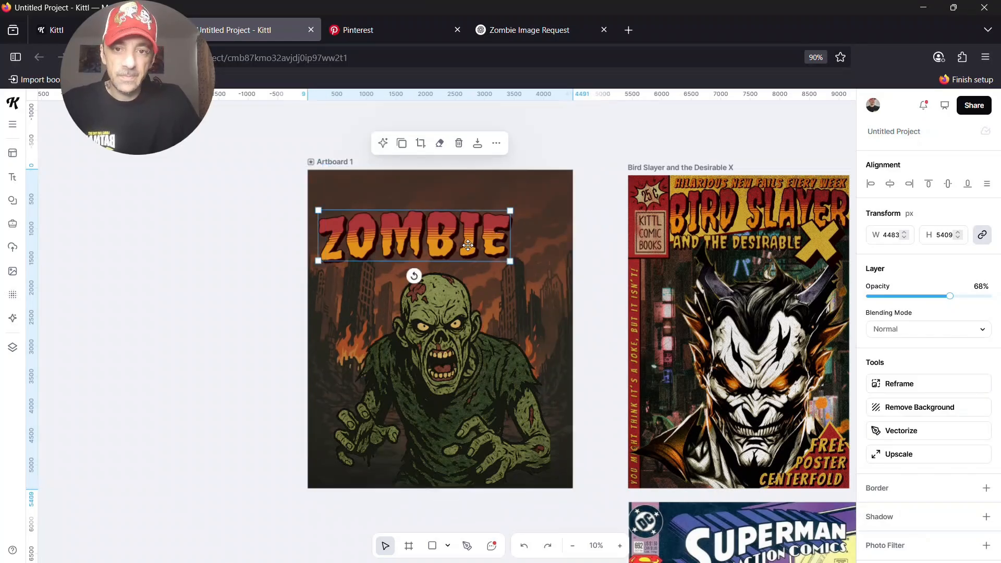
left_click(891, 185)
left_click(589, 332)
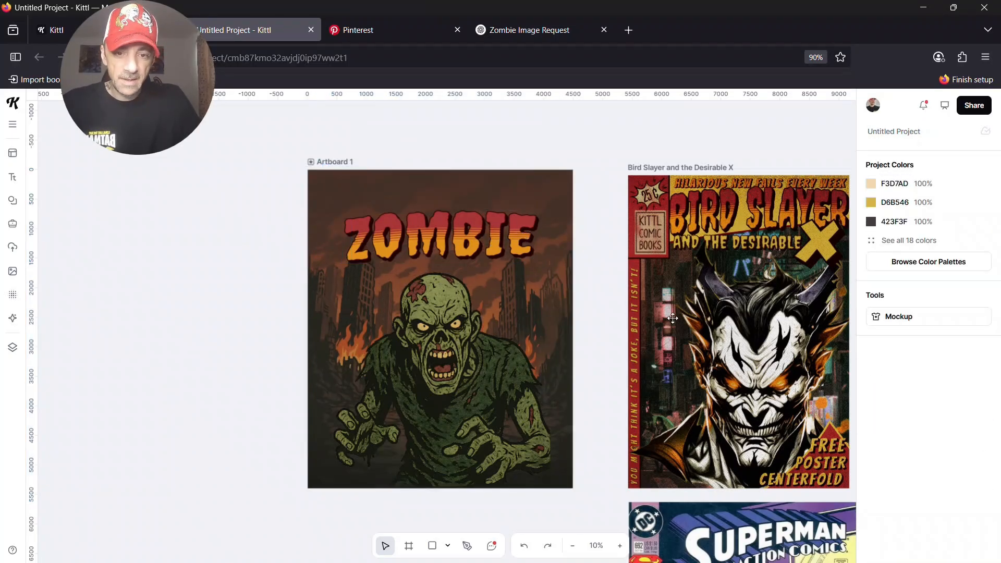
Step: Copy the "AND THE DESIRABLE" line from the reference cover and place it just below the ZOMBIE title
left_click(735, 242)
left_click(731, 210)
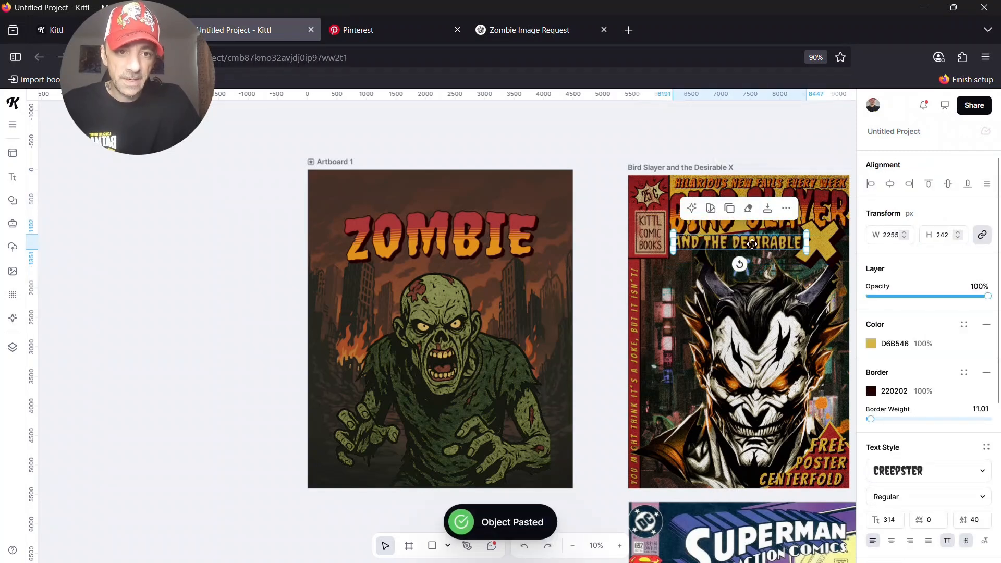
left_click_drag(730, 245, 472, 277)
left_click_drag(457, 275, 463, 279)
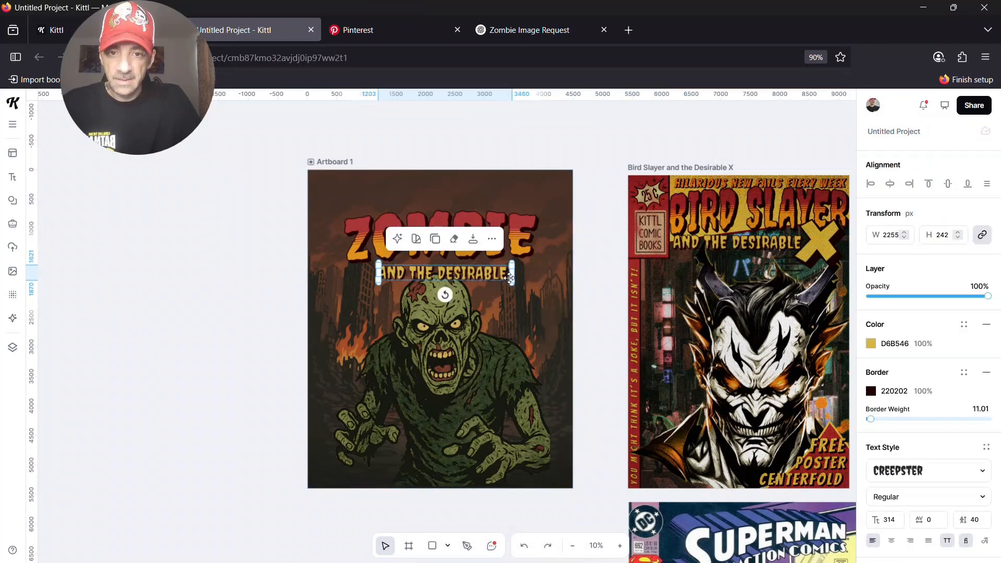
Step: Replace the copied "AND THE DESIRABLE" text on Artboard 1 with "GENESIS"
left_click(620, 545)
double_click(520, 326)
key("BackSpace")
key("BackSpace")
key("BackSpace")
key("BackSpace")
key("BackSpace")
key("BackSpace")
key("BackSpace")
key("BackSpace")
key("BackSpace")
key("BackSpace")
key("BackSpace")
key("BackSpace")
key("BackSpace")
key("BackSpace")
key("BackSpace")
key("BackSpace")
key("BackSpace")
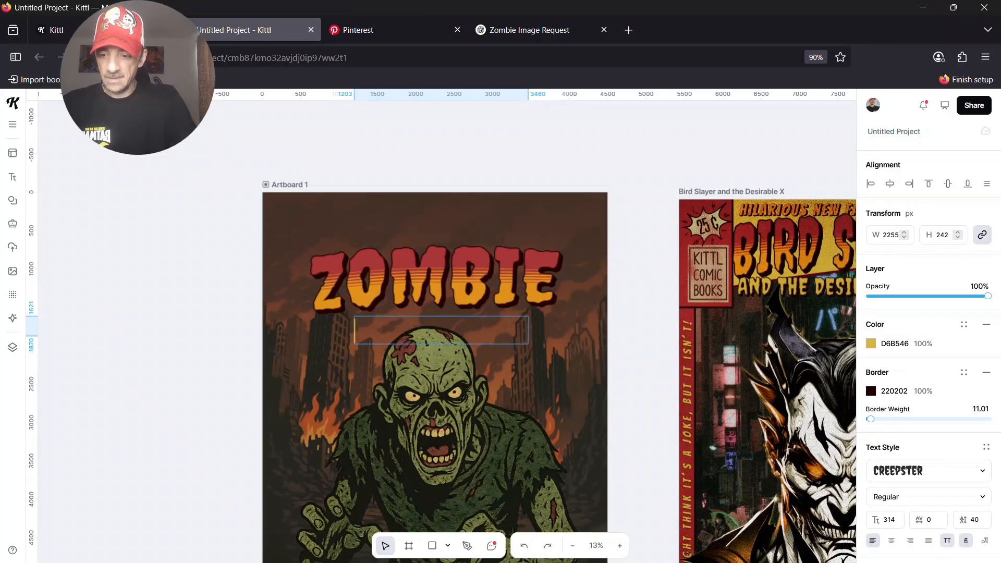
type("GENESIS")
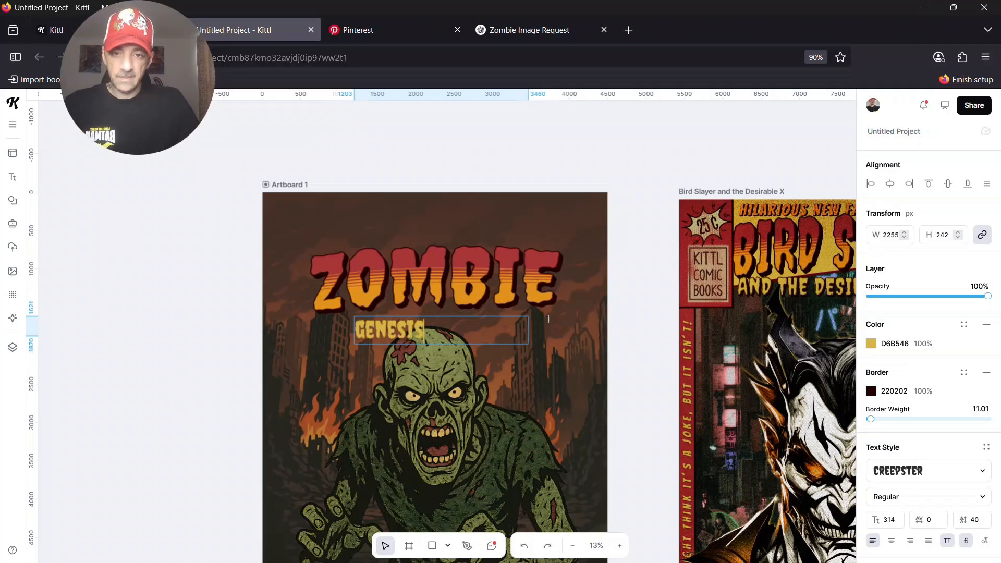
key("Escape")
Step: Enlarge the GENESIS text to about 2569 px wide and position it directly beneath the ZOMBIE title
left_click_drag(507, 332, 453, 329)
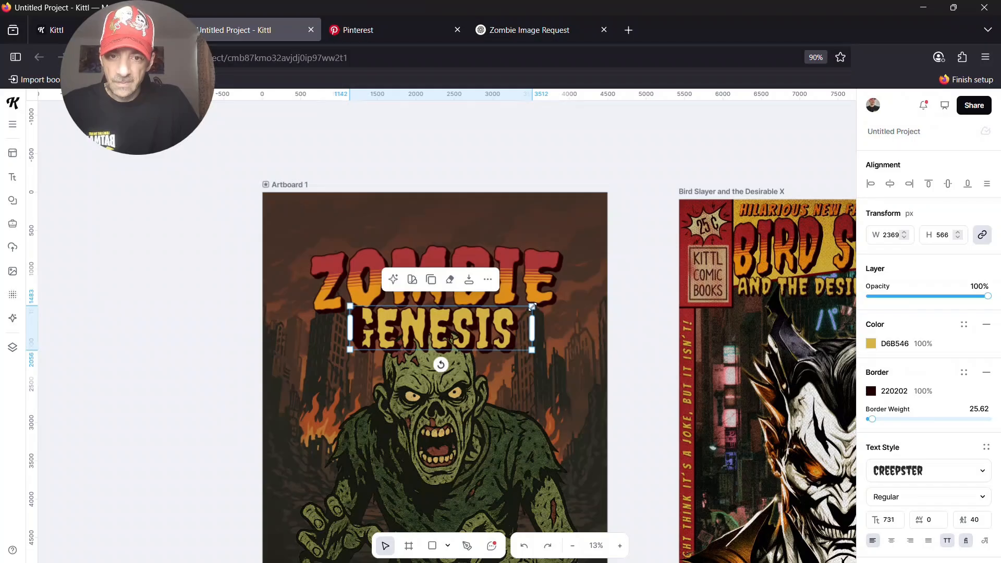
left_click_drag(521, 309, 547, 306)
left_click_drag(455, 334, 458, 336)
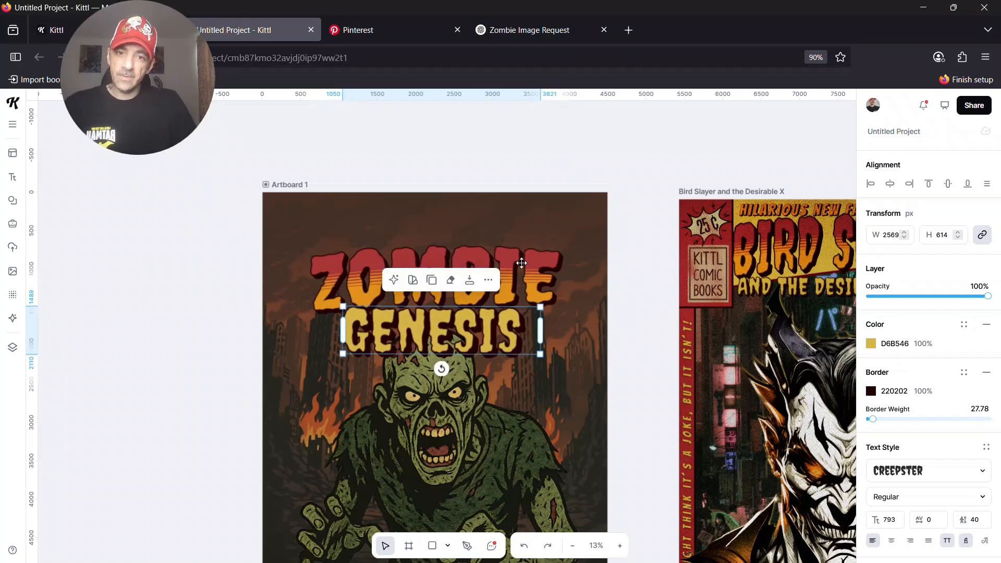
Step: Move the ZOMBIE and GENESIS texts slightly up the artboard and centre GENESIS horizontally
left_click_drag(505, 264, 507, 256)
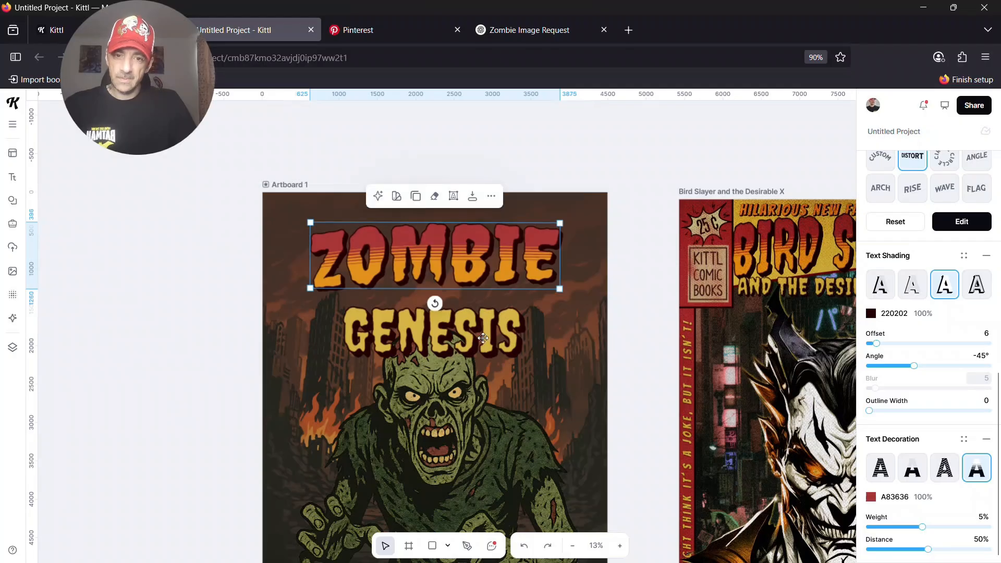
mouse_move(486, 336)
left_mouse_down()
mouse_move(487, 316)
mouse_move(486, 327)
left_mouse_up()
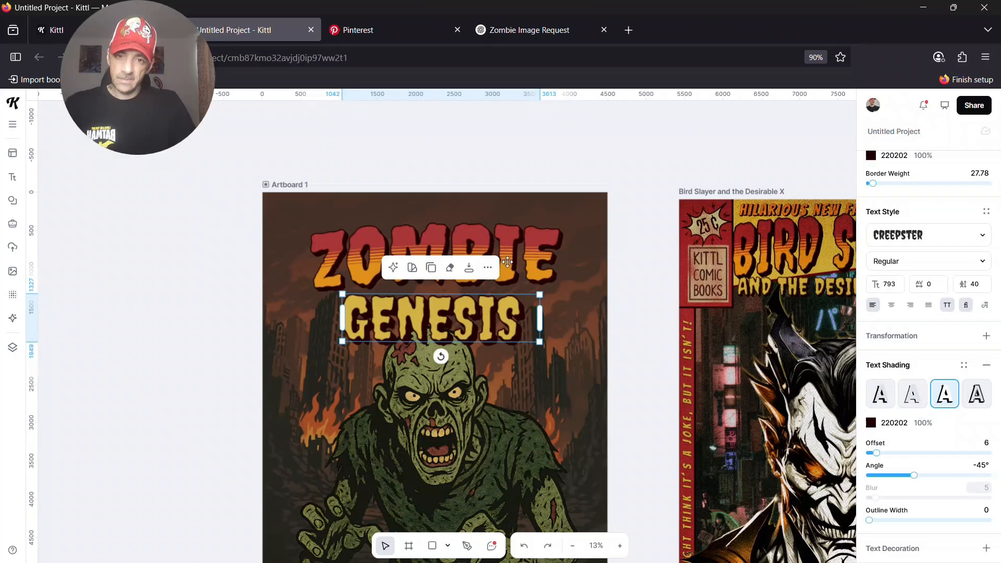
scroll(896, 299, "up", 5)
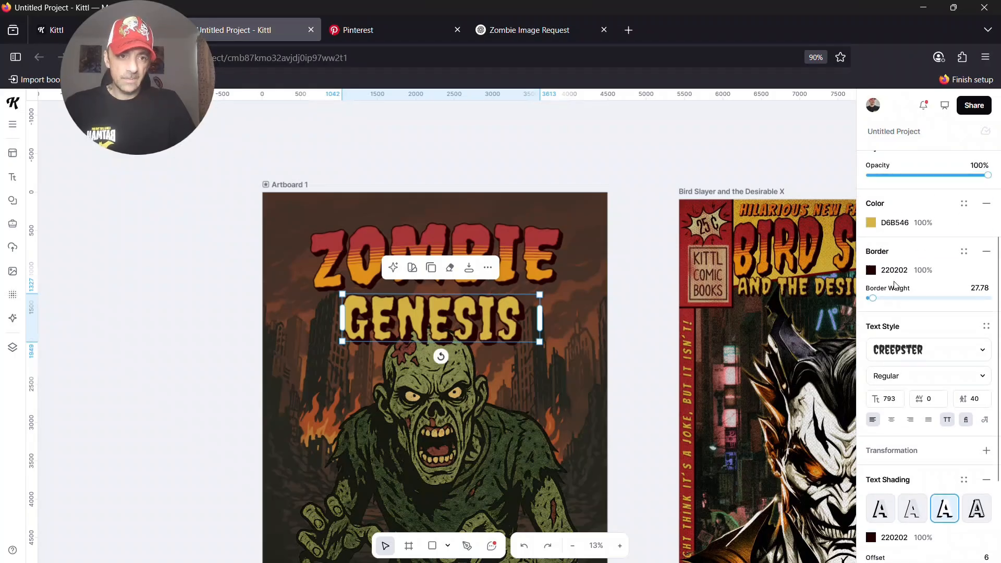
left_click(888, 183)
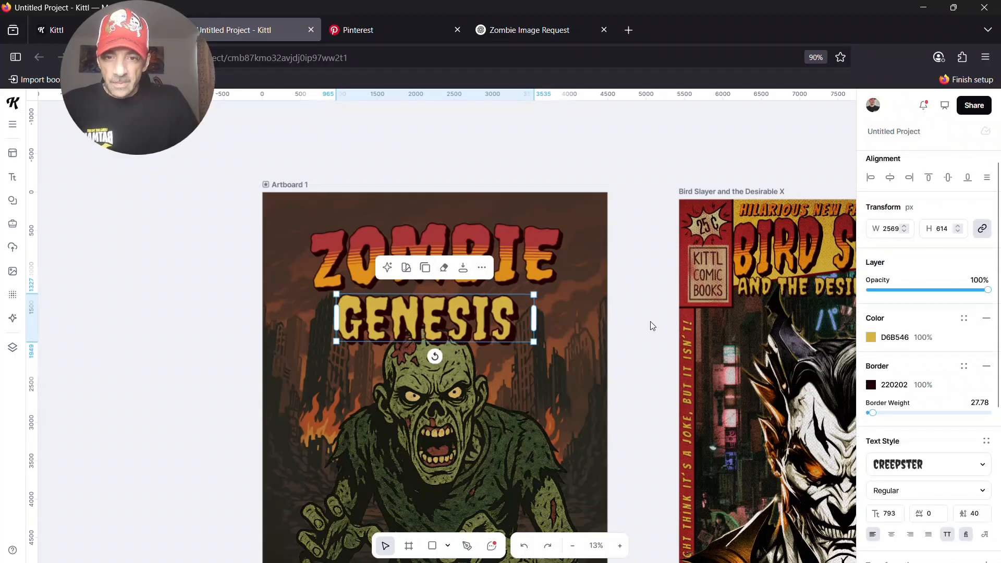
Step: Bring the zombie image to the front so its head overlaps the GENESIS text
left_click(446, 382)
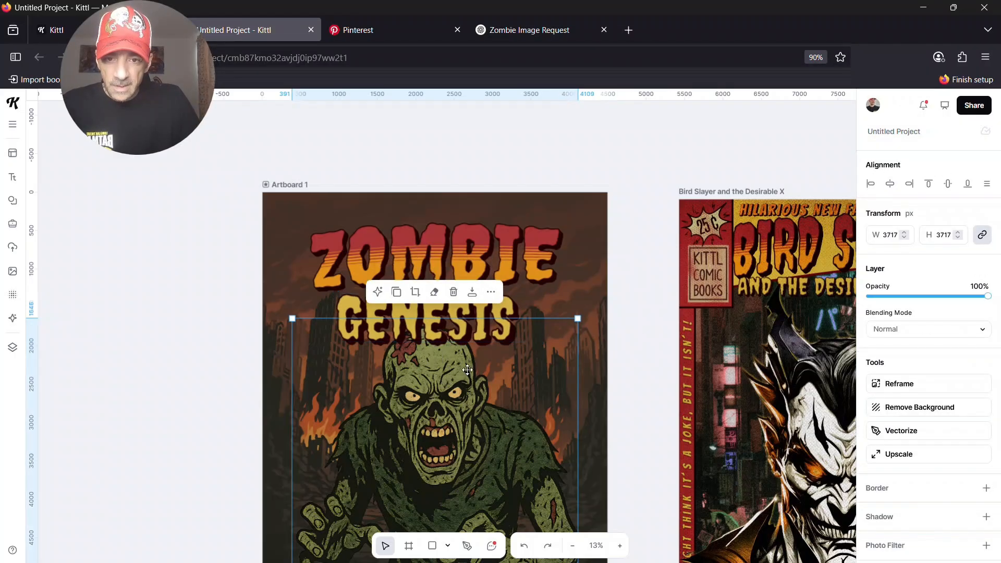
left_click(491, 292)
left_click(560, 527)
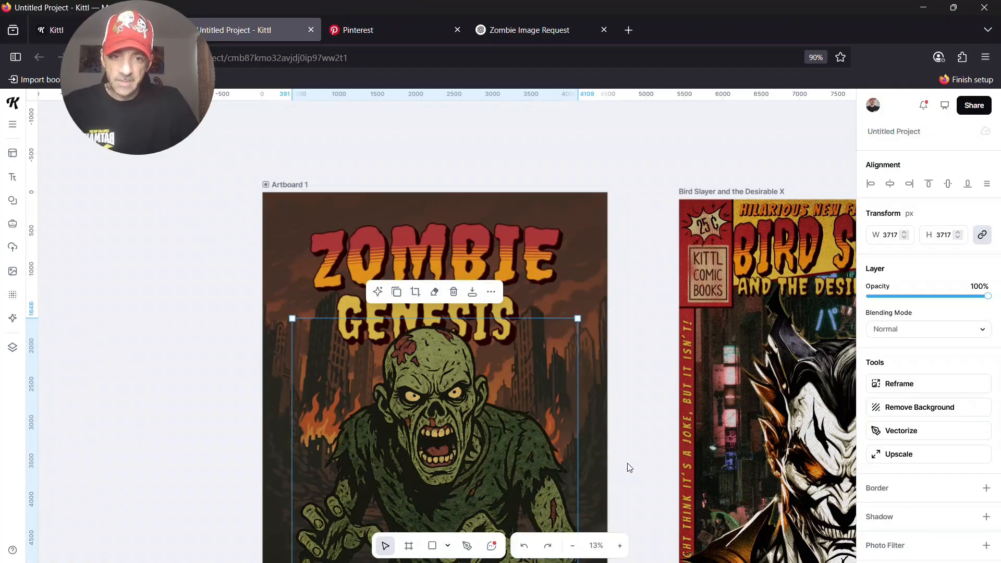
left_click(619, 462)
scroll(573, 457, "up", 1)
scroll(573, 457, "down", 3)
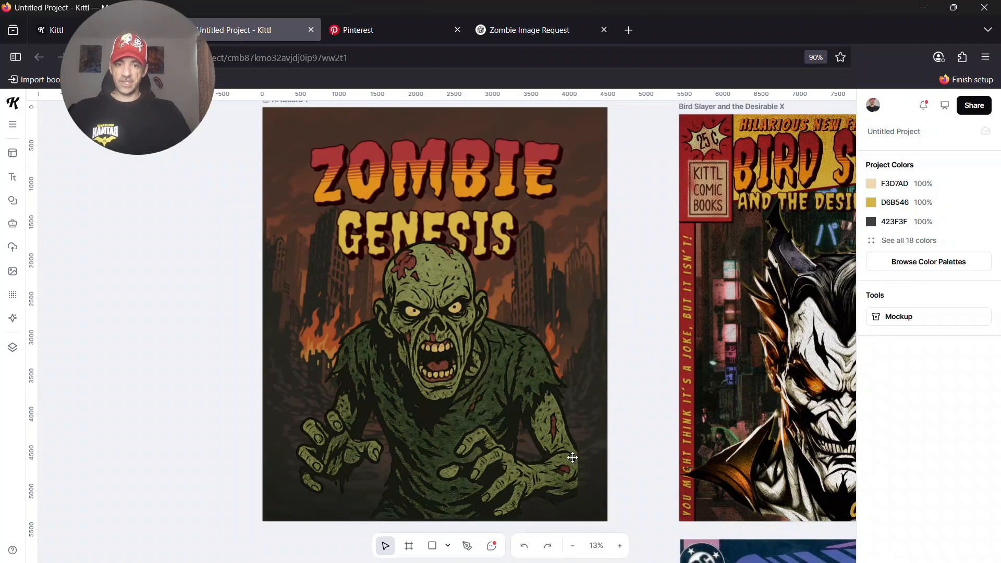
scroll(572, 457, "up", 1)
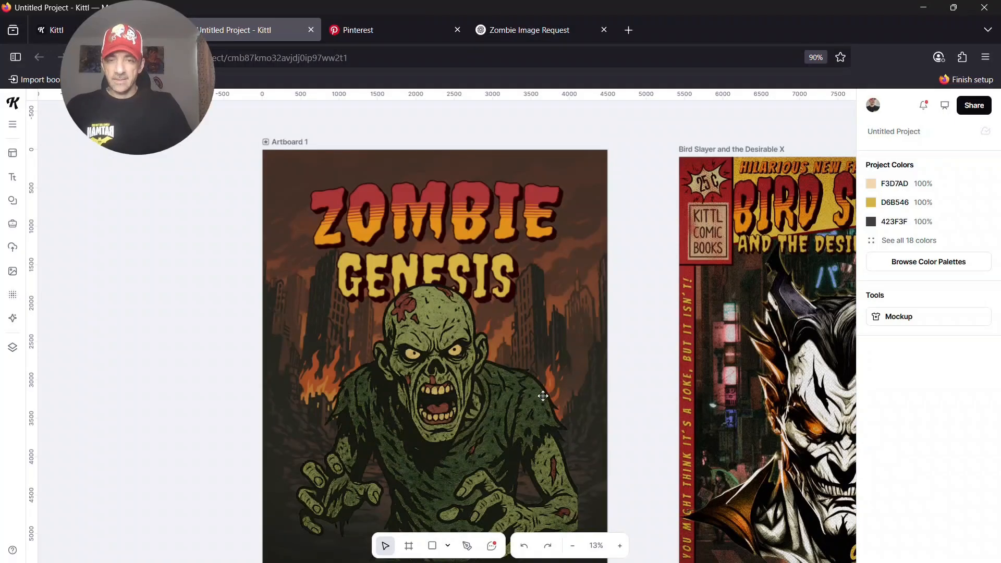
Step: Enlarge the ZOMBIE title to about 3581 px wide and centre it horizontally on the artboard
left_click(484, 222)
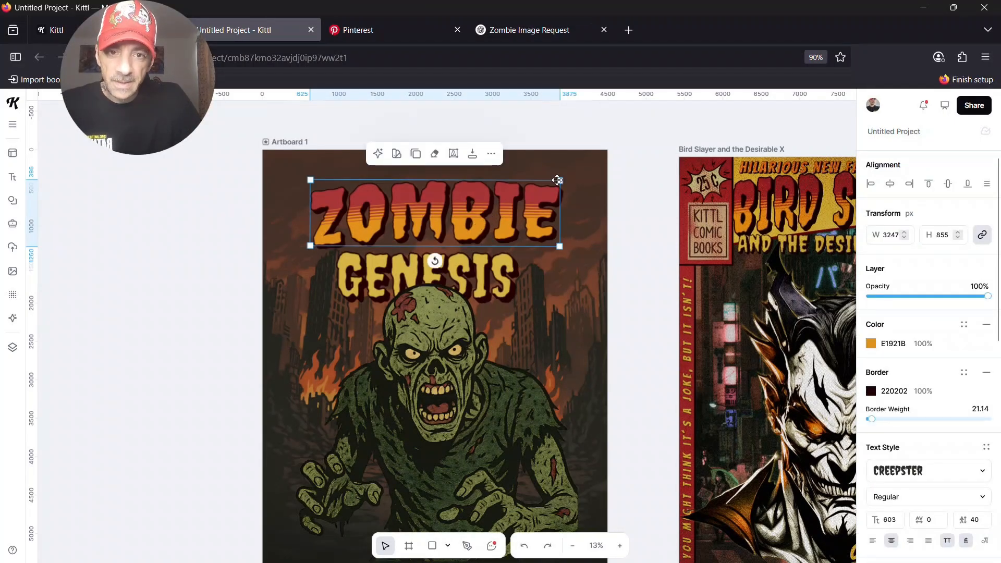
left_click_drag(559, 180, 585, 173)
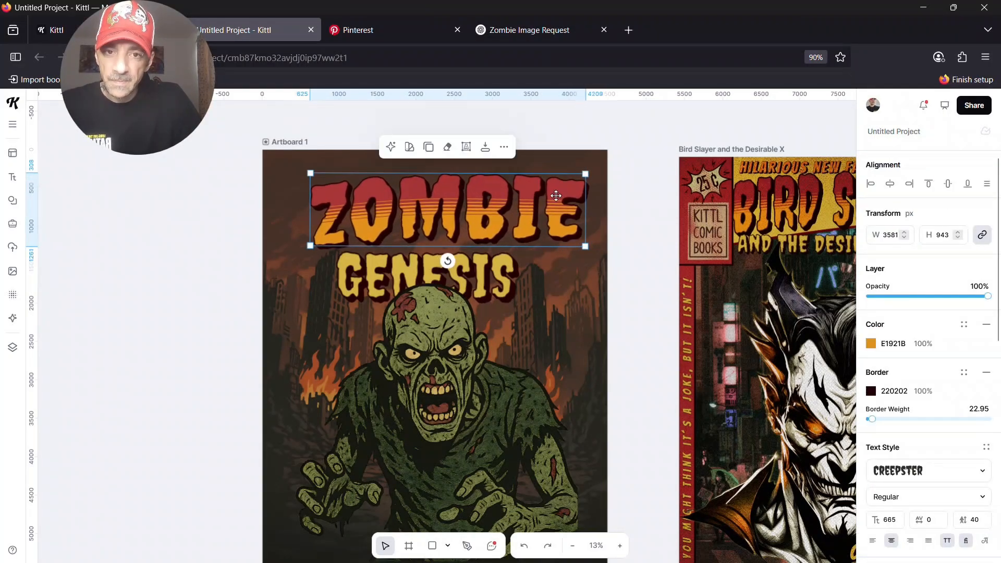
left_click(650, 204)
left_click(503, 204)
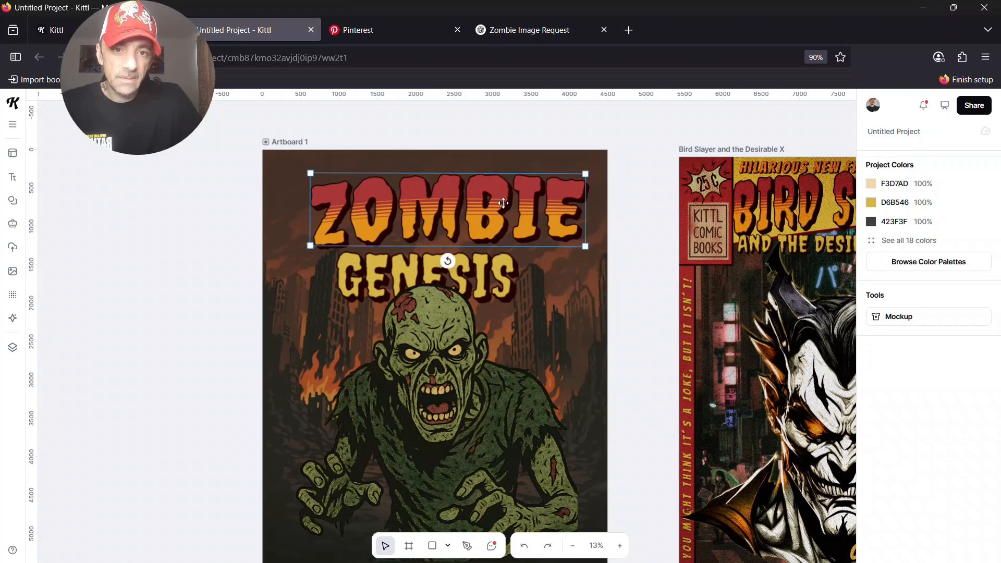
left_click(890, 185)
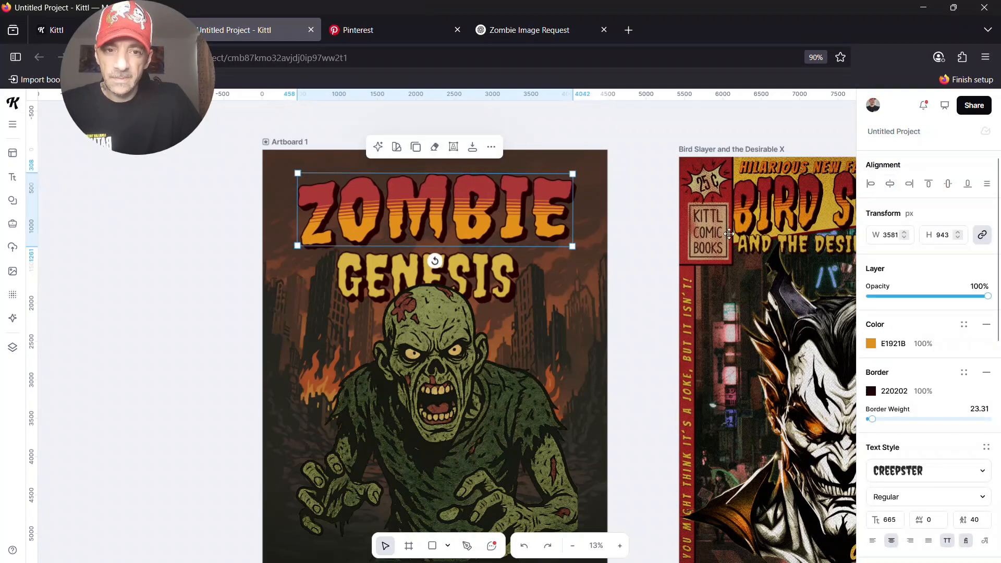
Step: Nudge the GENESIS text slightly up, closer to the ZOMBIE title
left_click(643, 261)
left_click(478, 287)
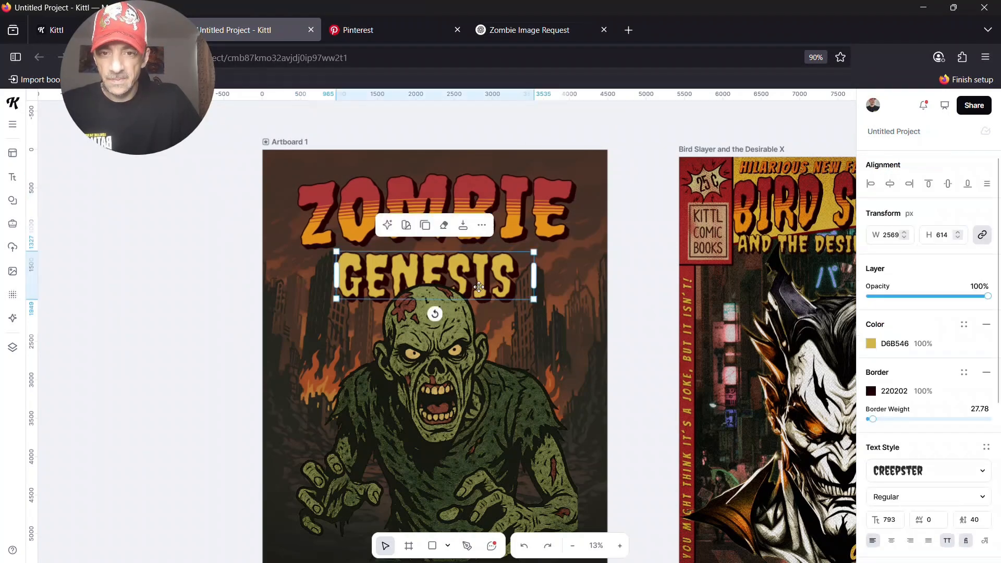
left_click_drag(479, 287, 479, 284)
Step: Enlarge the zombie image to about 3786 px wide and centre it horizontally on the artboard
left_click(479, 323)
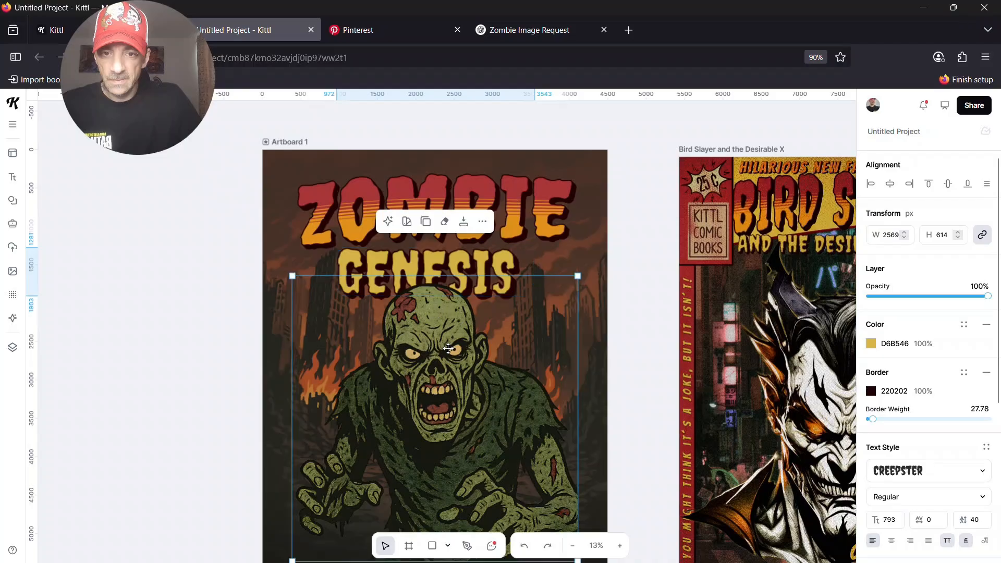
left_click_drag(578, 276, 585, 271)
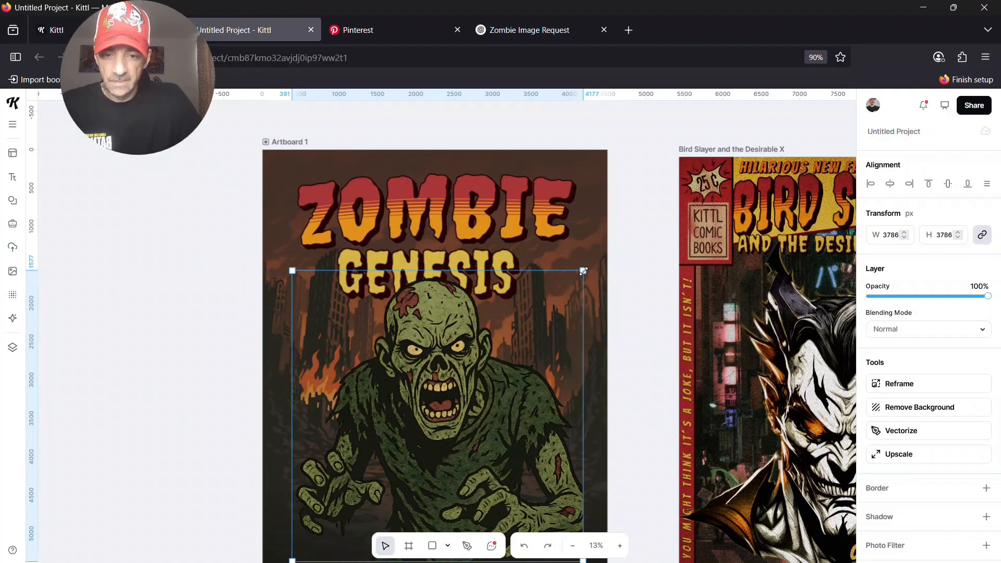
left_click(637, 302)
left_click(526, 321)
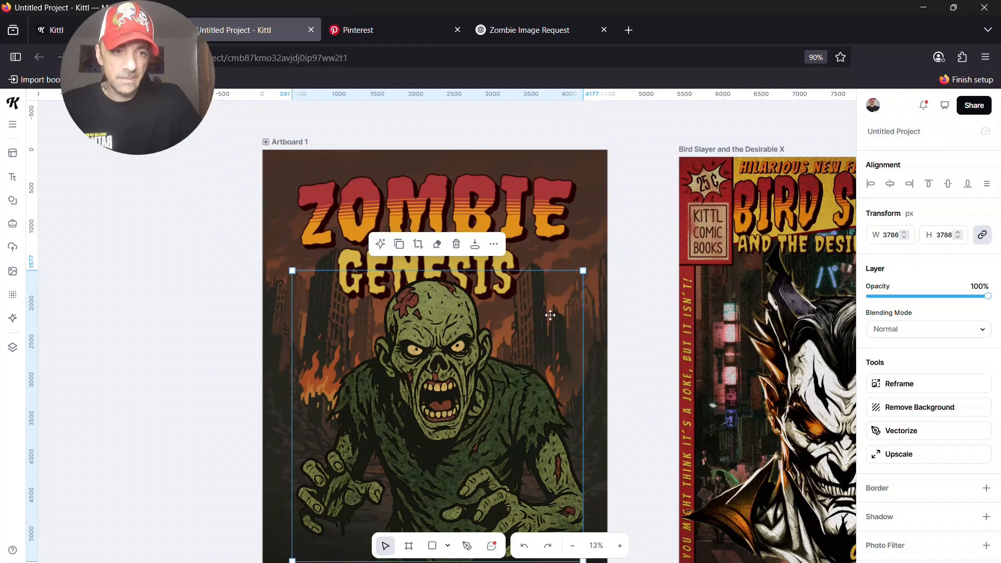
left_click(891, 184)
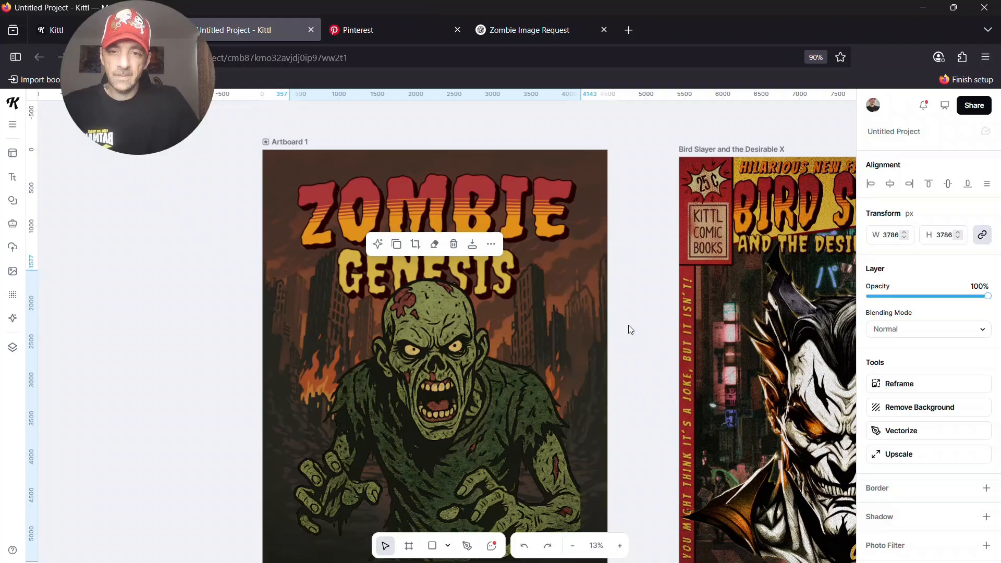
Step: Review the Zombie Genesis cover from the title down to its bottom edge to judge the overall composition
left_click(622, 334)
scroll(619, 333, "down", 2)
scroll(619, 334, "up", 1)
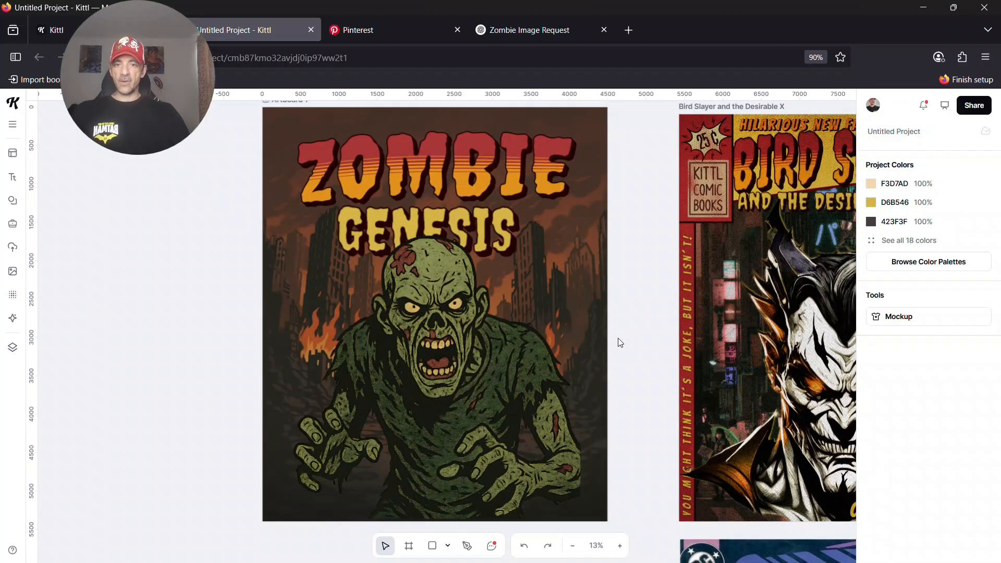
scroll(618, 346, "up", 1)
scroll(619, 347, "down", 2)
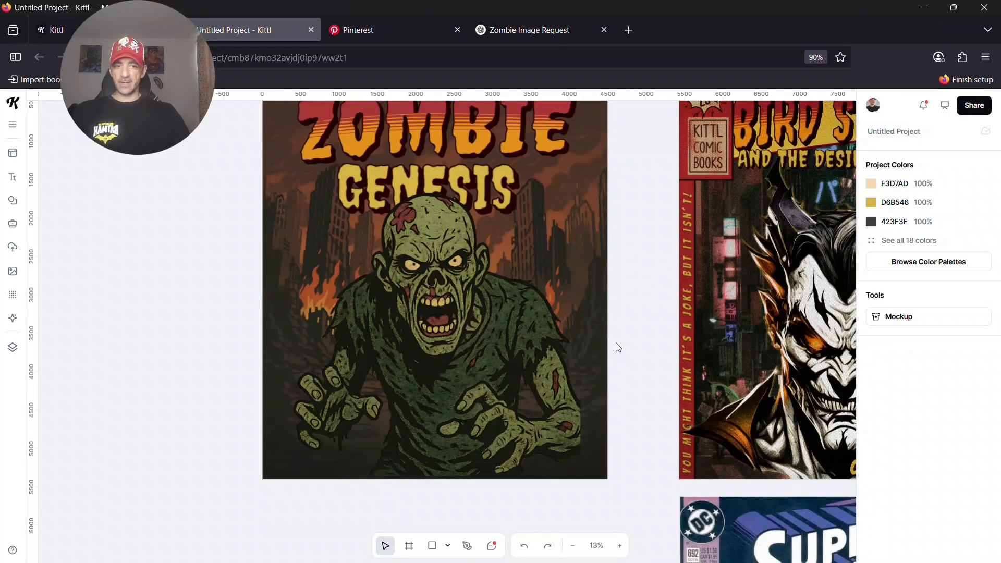
scroll(618, 347, "down", 1)
scroll(619, 347, "up", 2)
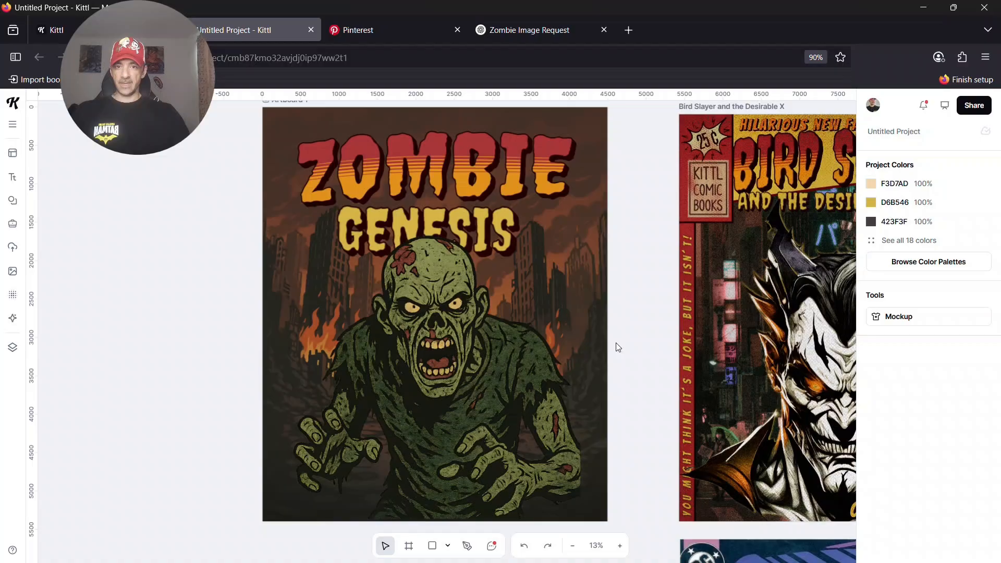
scroll(618, 347, "up", 1)
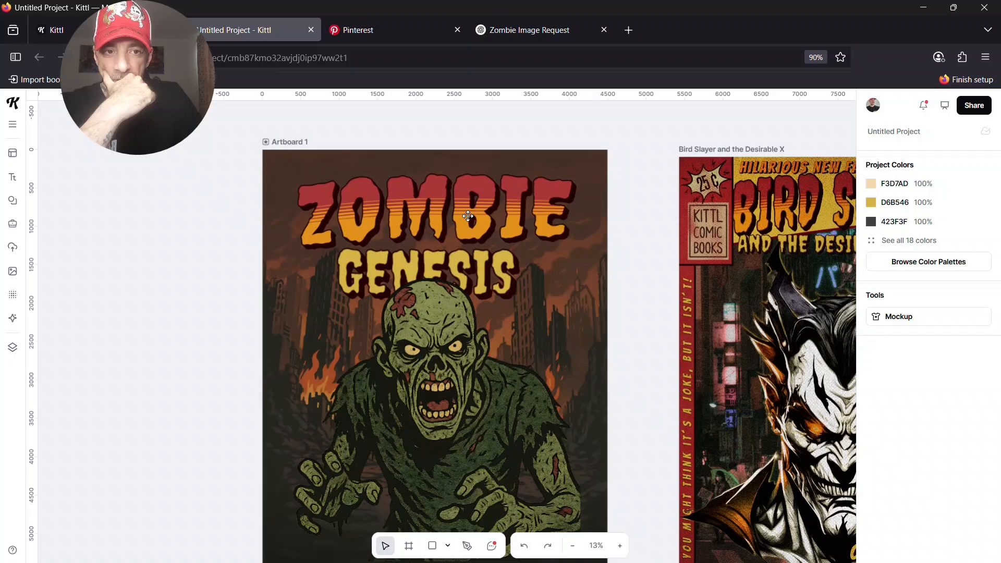
scroll(468, 216, "down", 2)
scroll(467, 216, "down", 1)
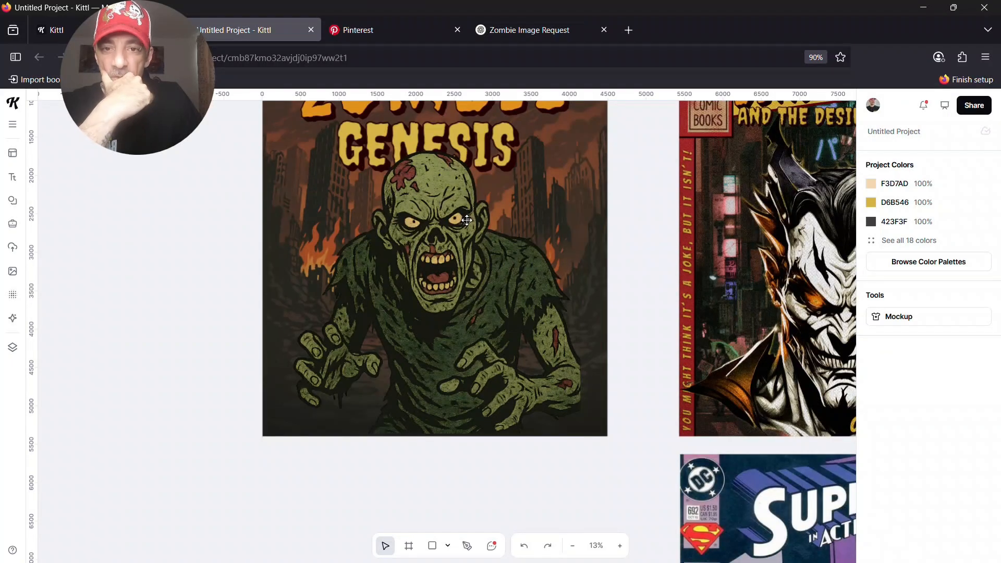
scroll(459, 229, "down", 2)
scroll(457, 244, "up", 1)
scroll(456, 245, "up", 2)
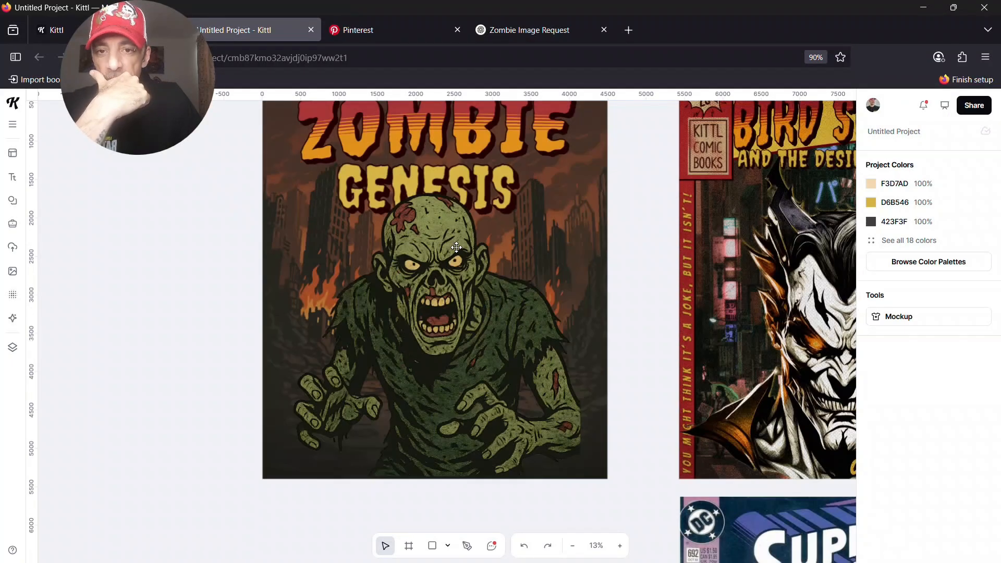
scroll(457, 248, "up", 2)
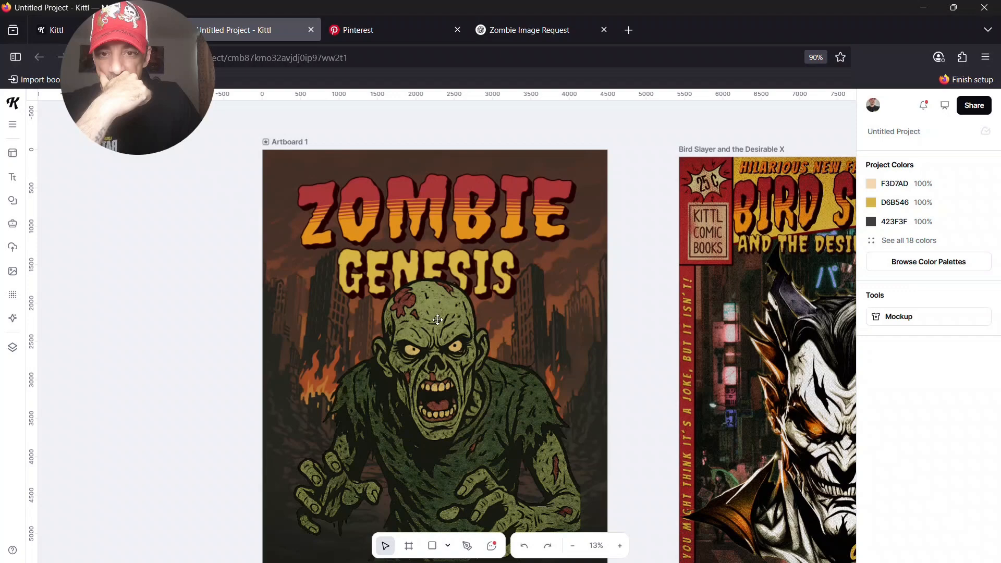
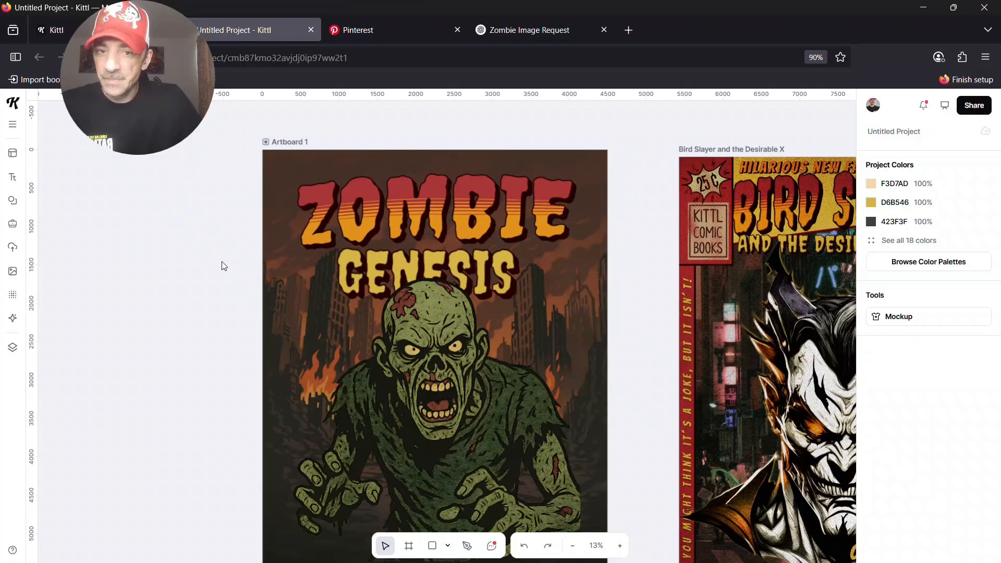
left_click_drag(755, 353, 367, 298)
left_click_drag(690, 299, 667, 317)
left_click(656, 180)
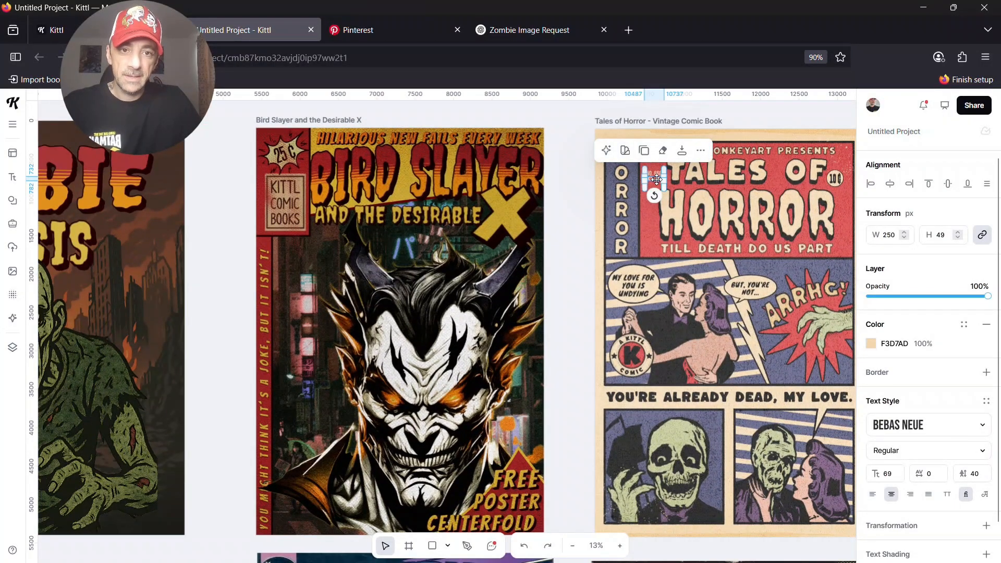
left_click(645, 151)
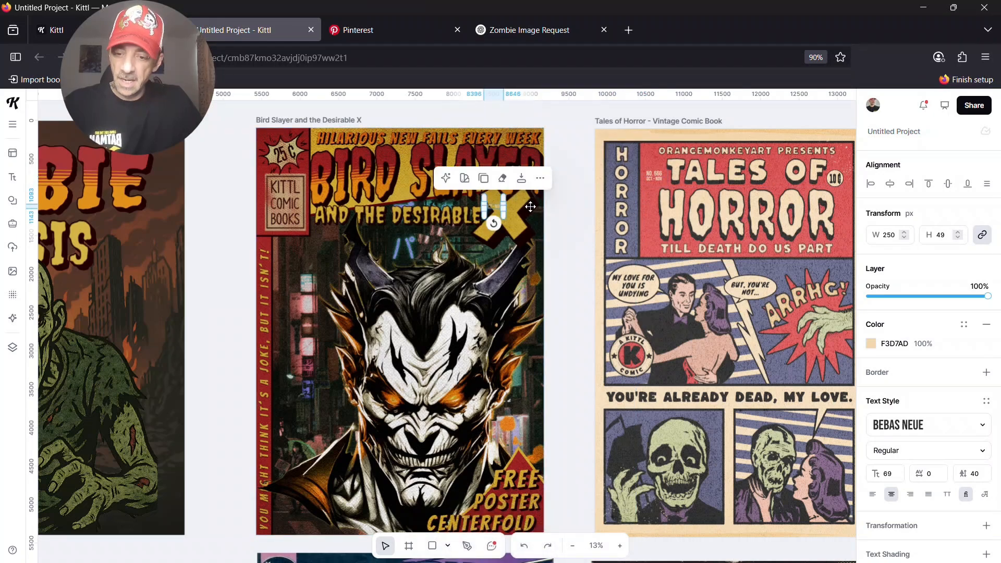
key("ctrl+z")
key("ctrl+z")
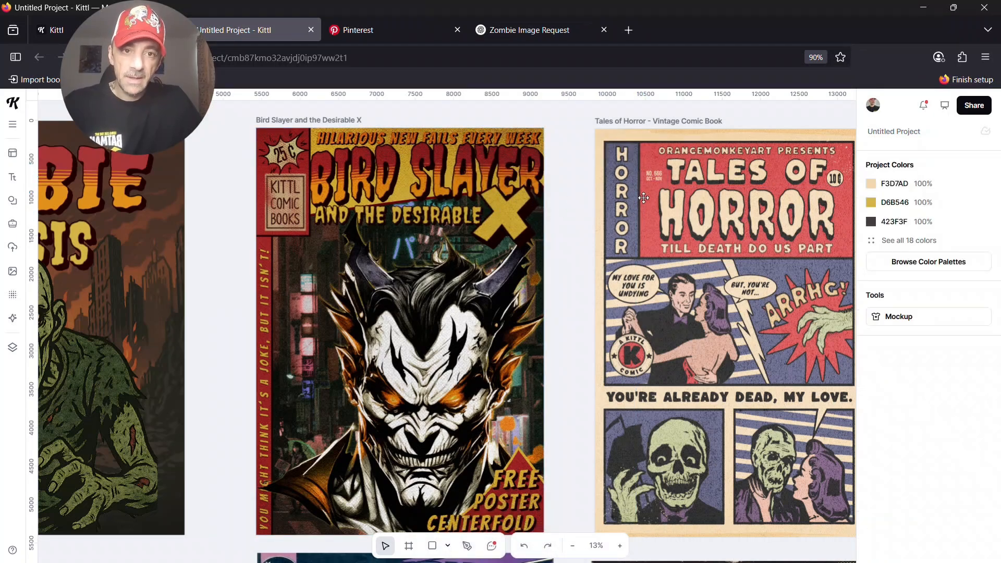
Step: Duplicate the "NO. 666" and "OCT - NOV" lines from the Tales of Horror cover and place the copy beside that cover's left edge
left_click(653, 174)
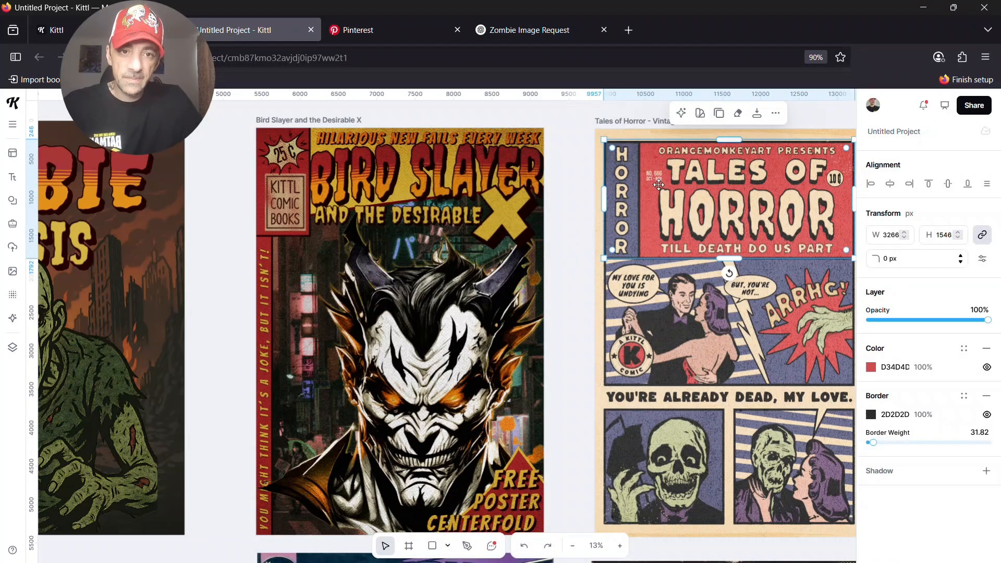
left_click(620, 545)
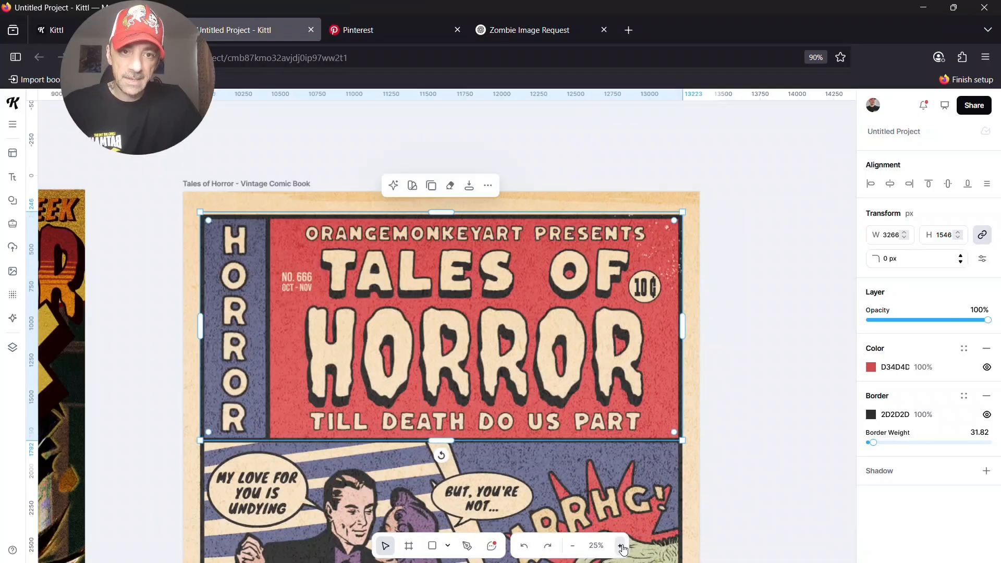
left_click(620, 545)
scroll(201, 273, "left", 5)
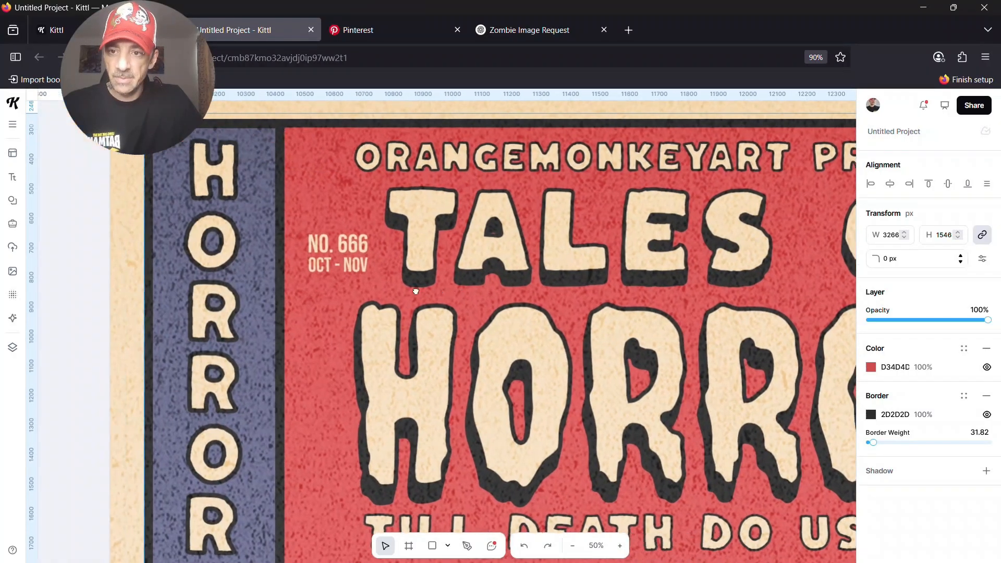
left_click(429, 247)
left_click(428, 247)
left_click(437, 271)
left_click(443, 252)
left_click(204, 284)
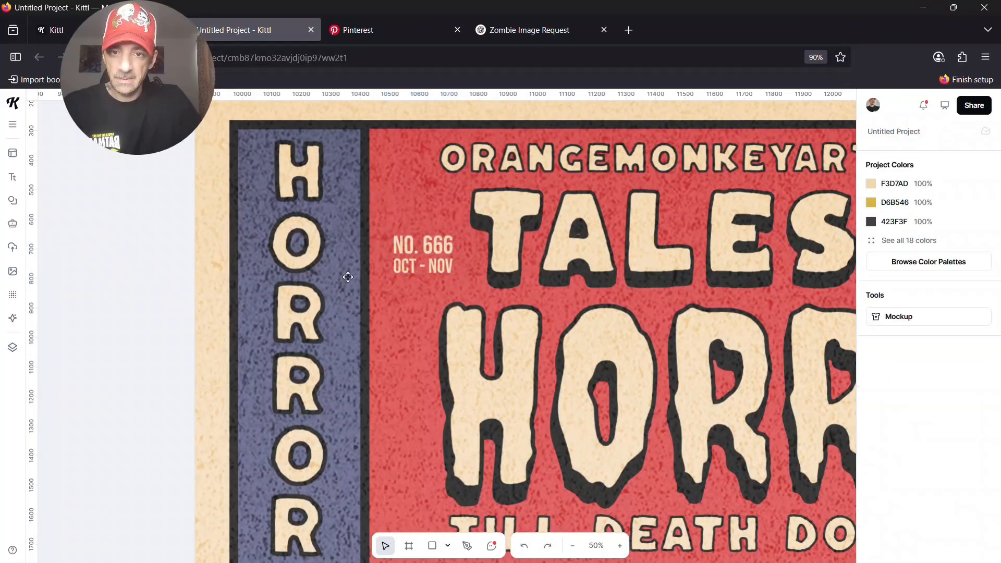
left_click(394, 233)
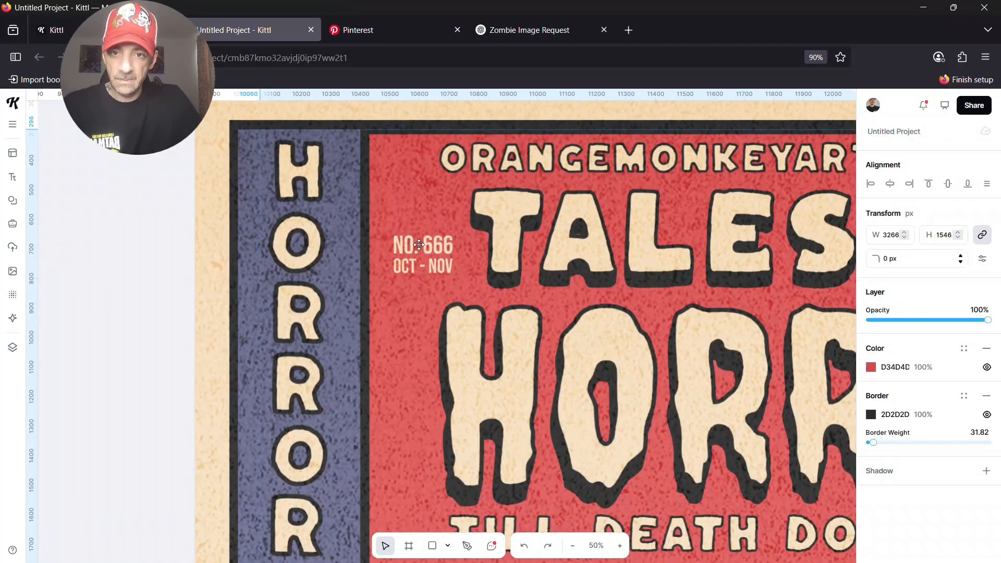
left_click(419, 245)
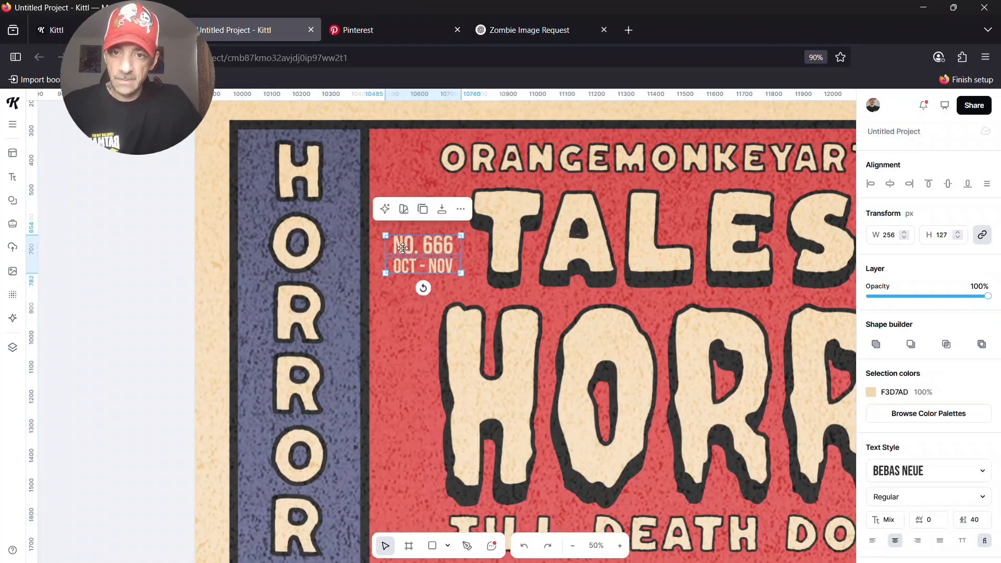
left_click(423, 209)
left_click_drag(423, 256, 101, 276)
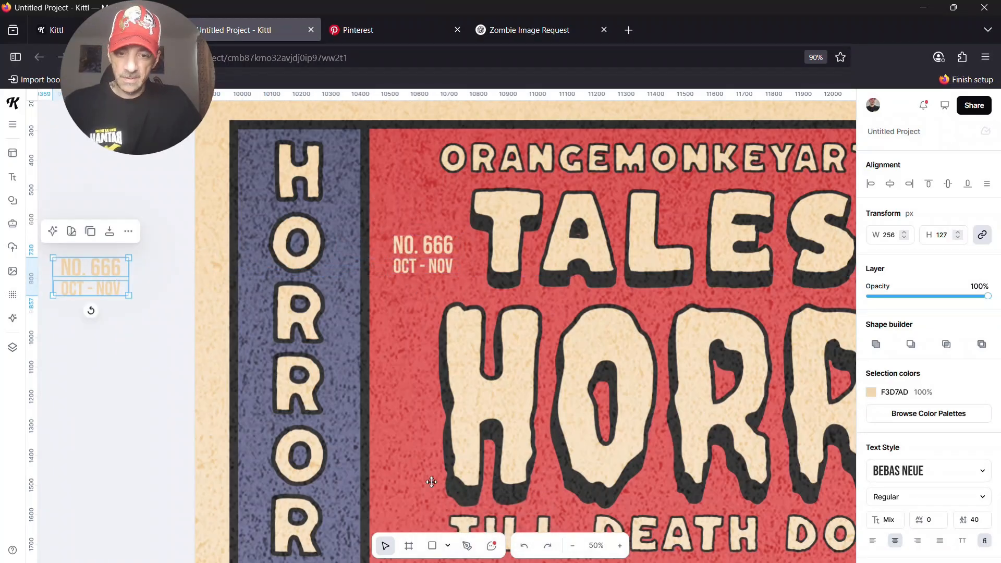
Step: Move the copied issue text to the empty canvas left of Artboard 1 and enlarge it to about 610 px wide
left_click(572, 548)
left_click(572, 547)
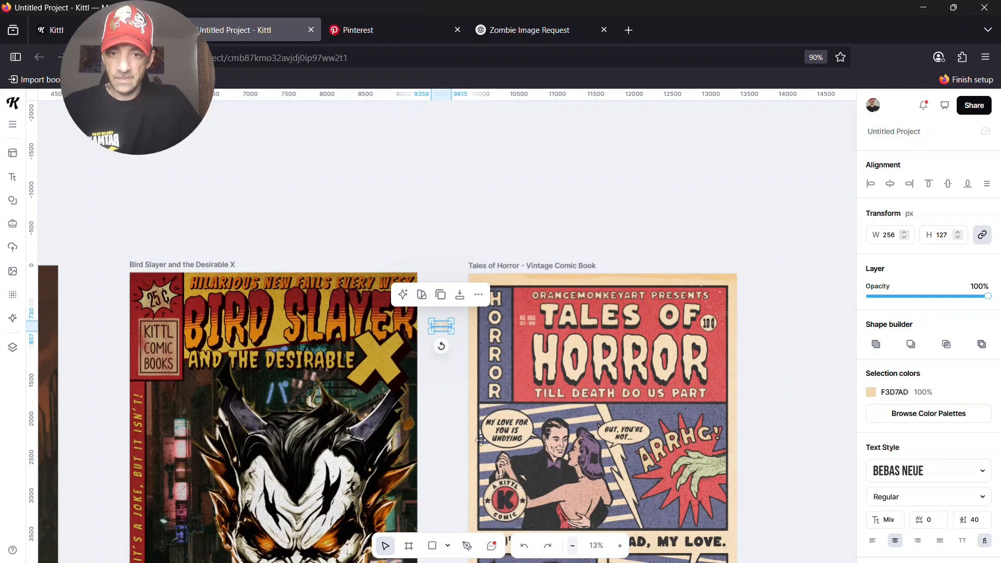
left_click_drag(443, 326, 42, 327)
left_click_drag(212, 357, 661, 361)
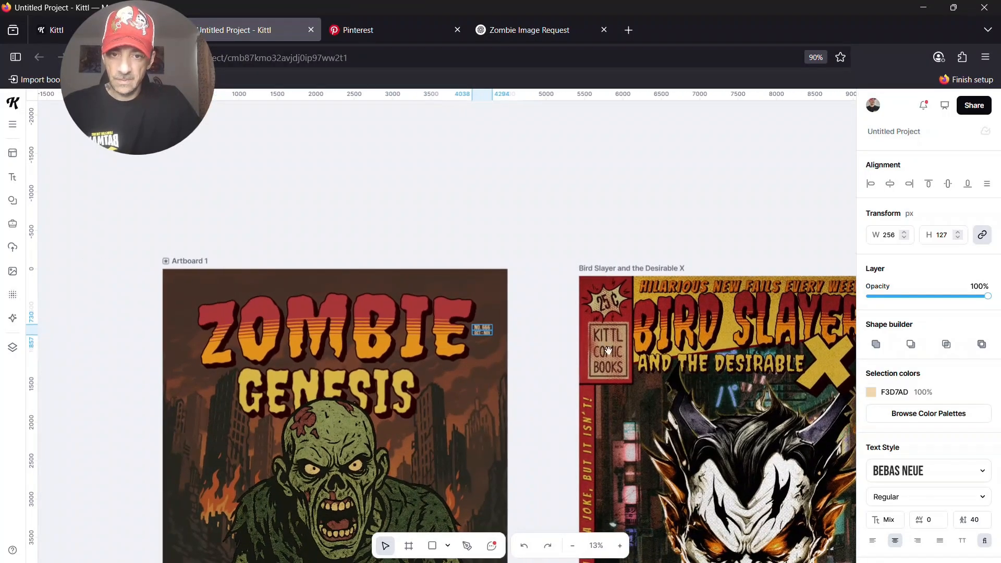
left_click_drag(485, 330, 143, 320)
Step: Change the copied issue number text to "NO. 01"
left_click(621, 546)
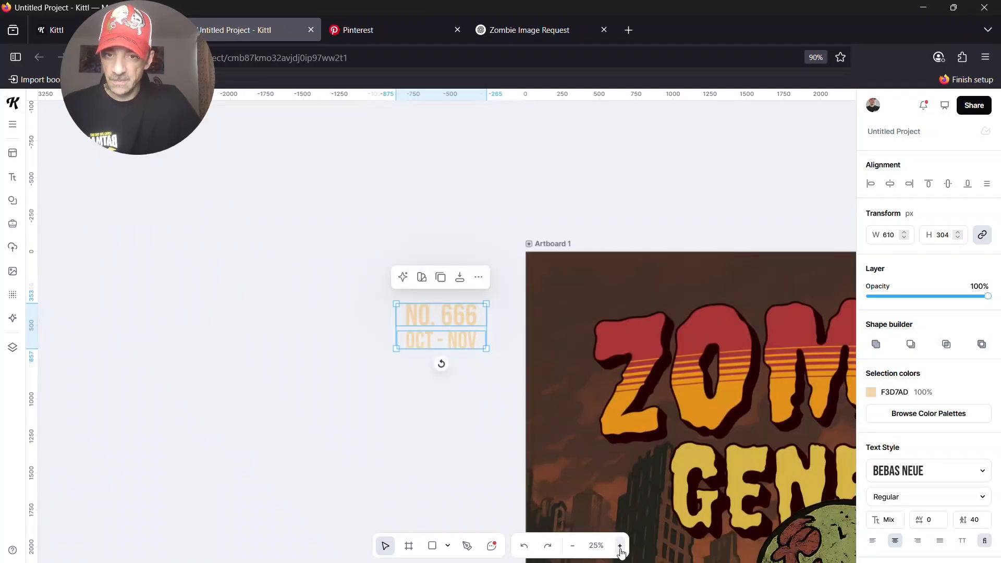
left_click(620, 546)
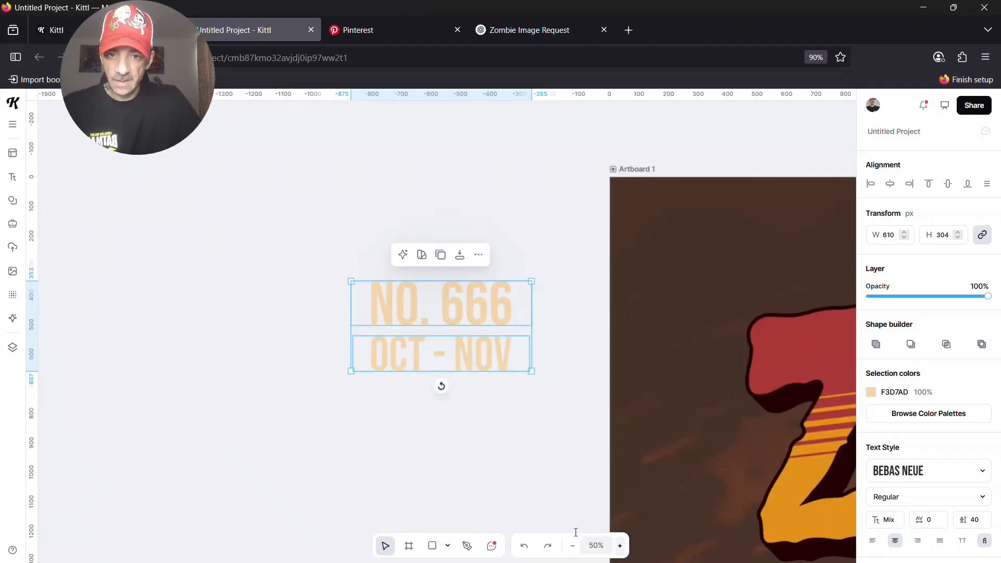
double_click(511, 310)
double_click(509, 309)
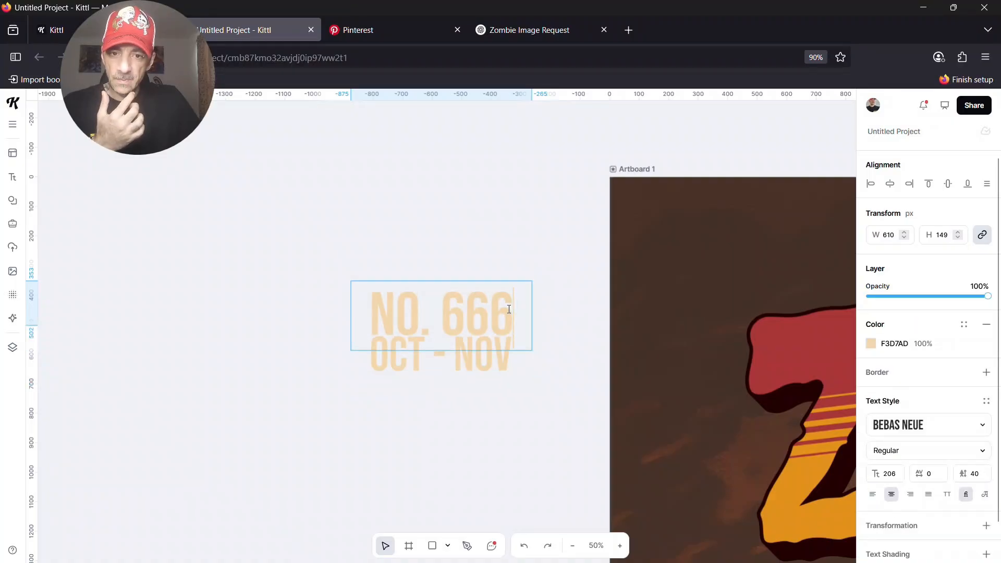
key("BackSpace")
key("BackSpace")
key("BackSpace")
type("01")
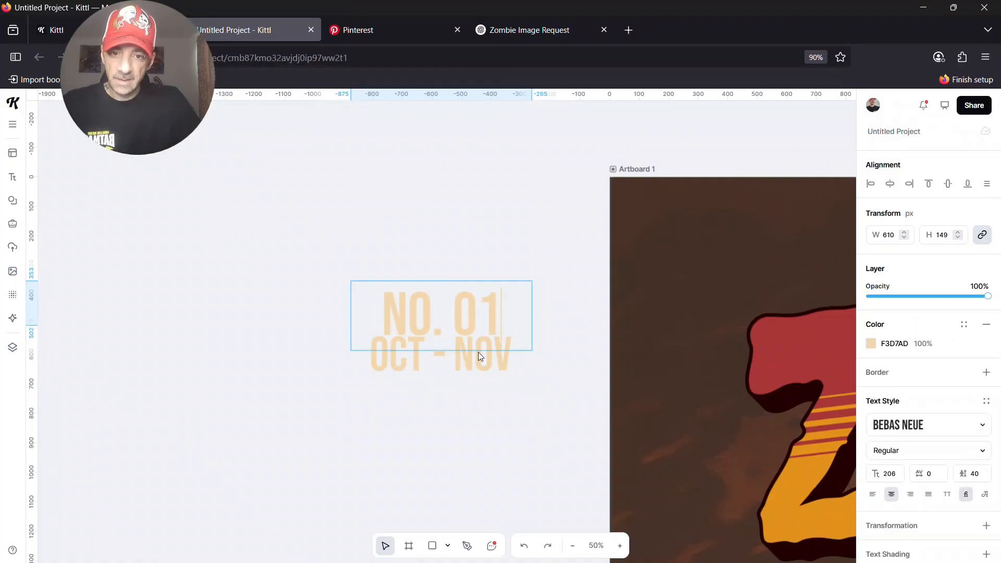
key("Escape")
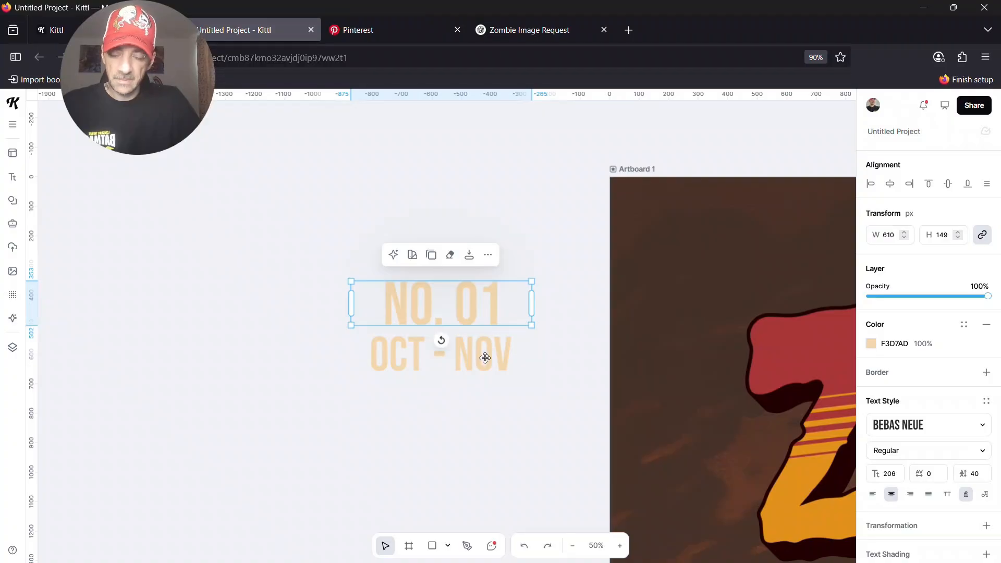
key("Escape")
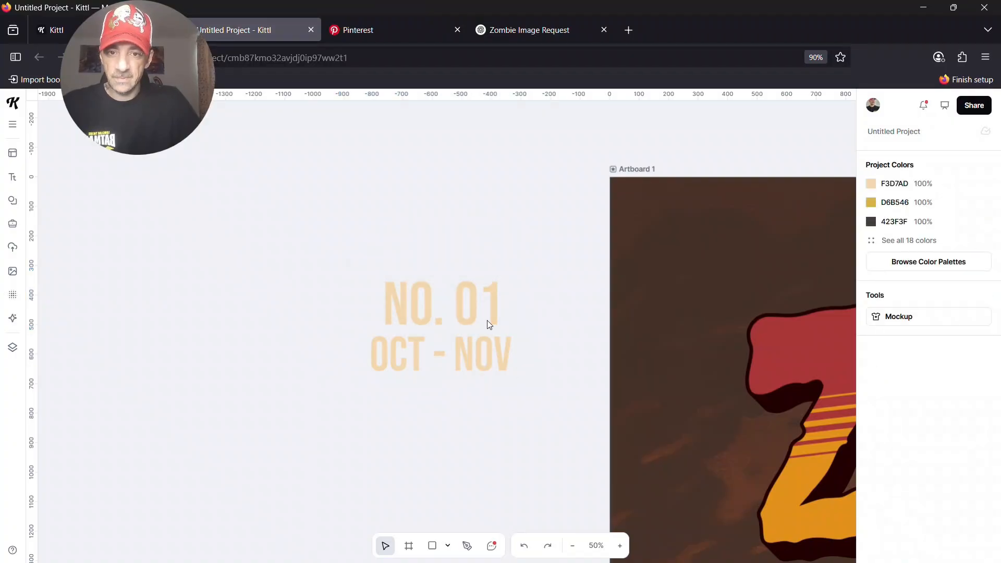
Step: Move the issue number and date lines together slightly up and closer to Artboard 1
left_click(486, 316)
left_click_drag(474, 315, 499, 293)
left_click(483, 409)
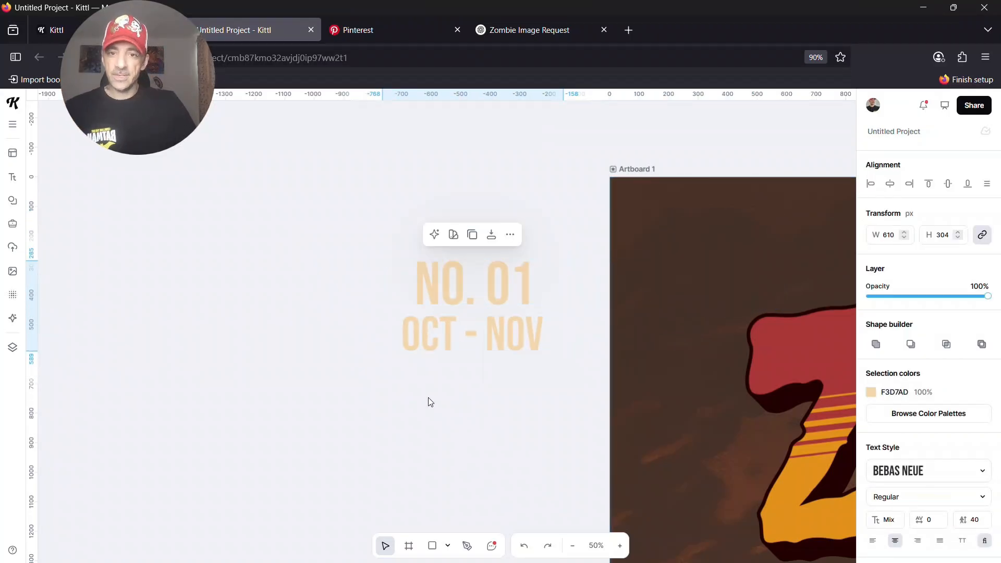
left_click(431, 401)
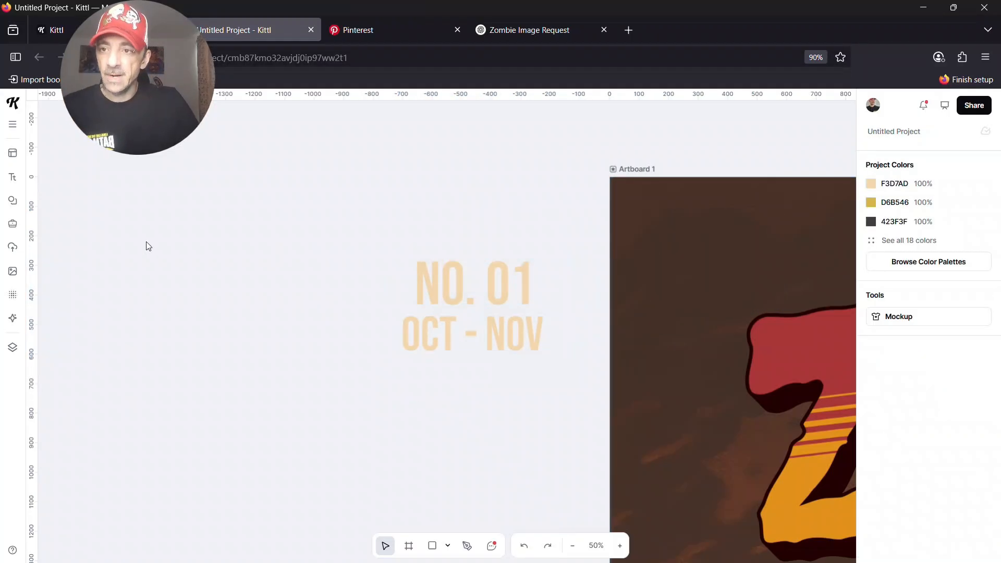
Step: Add a basic square shape, resize it to a rectangle of about 609 by 263 px, and place it just below the issue text
left_click(12, 202)
left_click(62, 306)
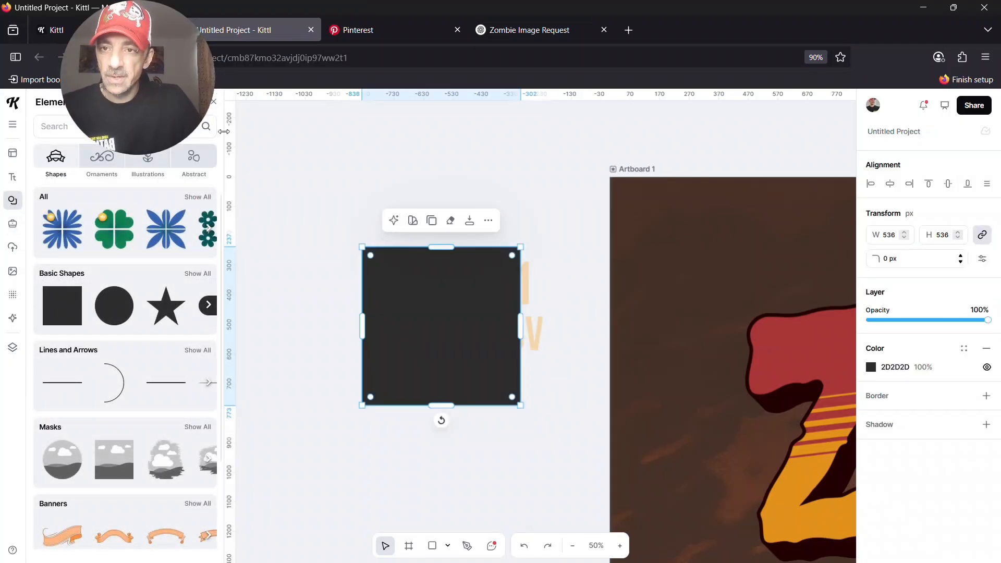
left_click(214, 102)
left_click_drag(521, 327, 583, 321)
left_click_drag(473, 248, 482, 312)
left_click_drag(477, 349, 483, 295)
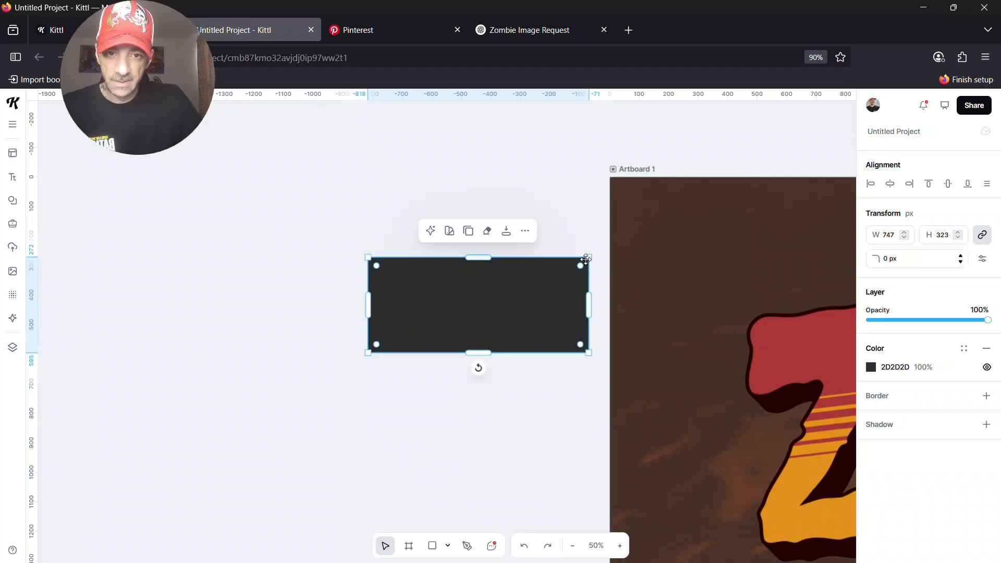
left_click_drag(590, 257, 549, 275)
left_click_drag(490, 304, 502, 396)
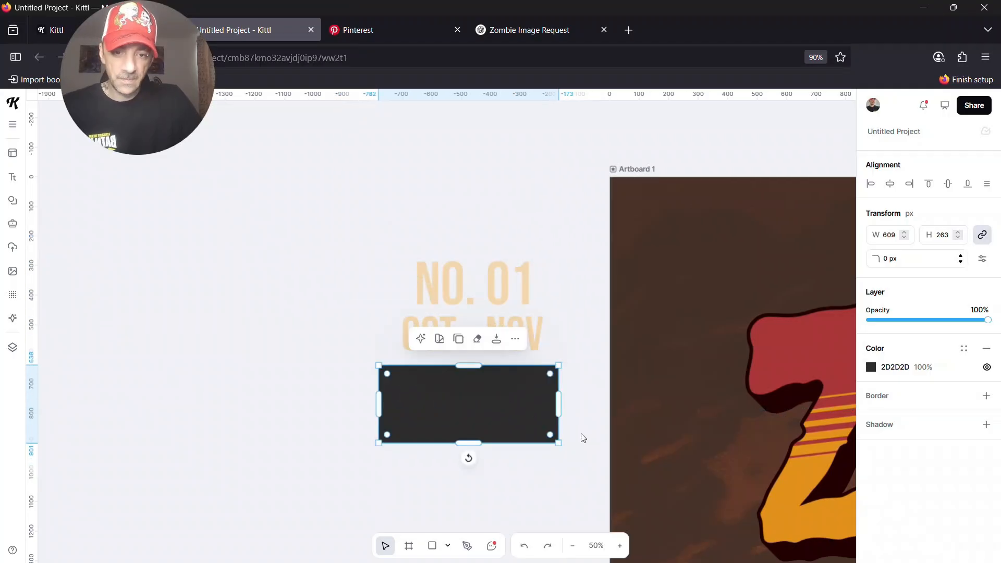
Step: Fill the rectangle with the orange E1921B sampled from the lower part of the ZOMBIE title's Z
left_click(871, 367)
left_click(519, 515)
left_click_drag(656, 481, 426, 335)
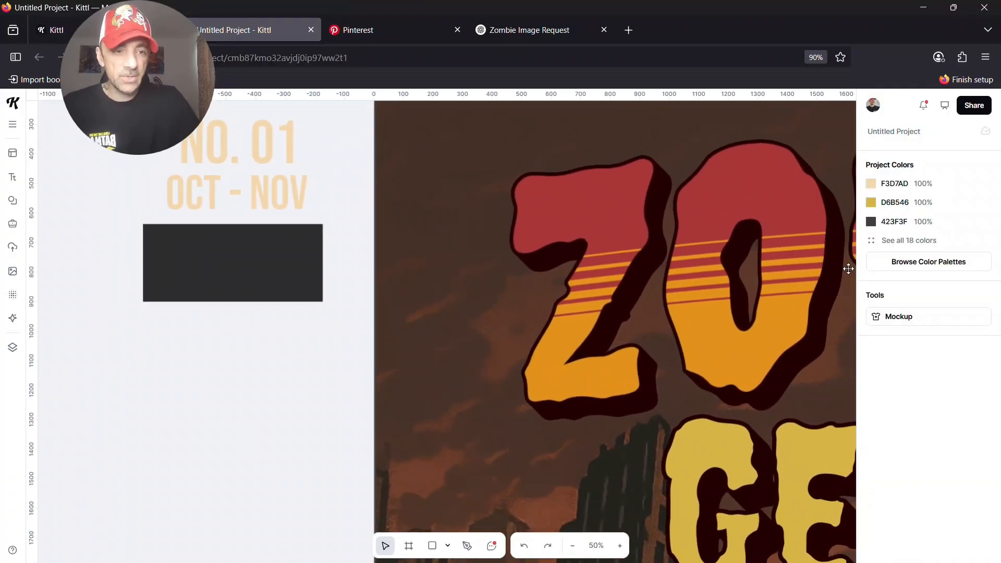
left_click(275, 271)
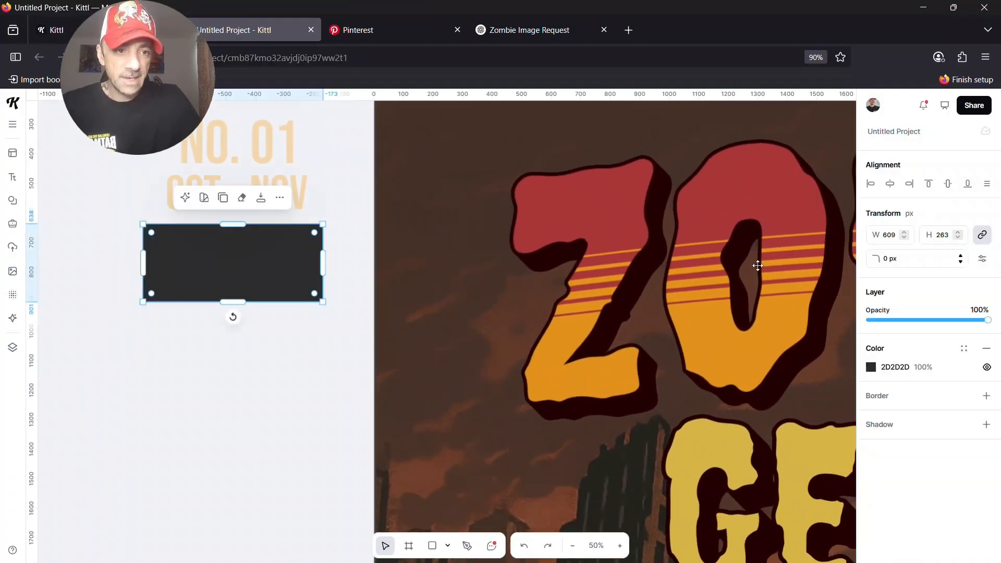
left_click(870, 366)
left_click(717, 453)
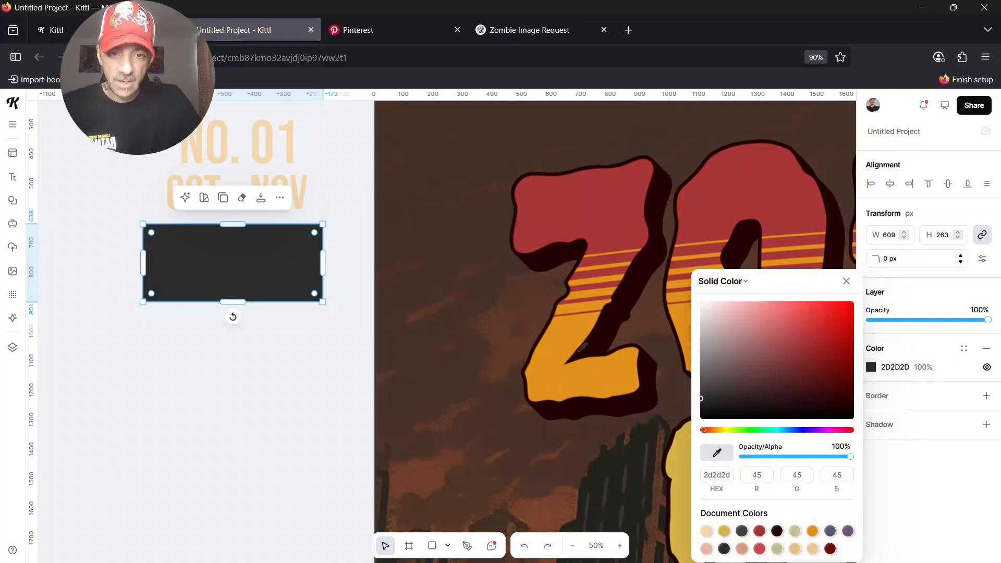
left_click(564, 336)
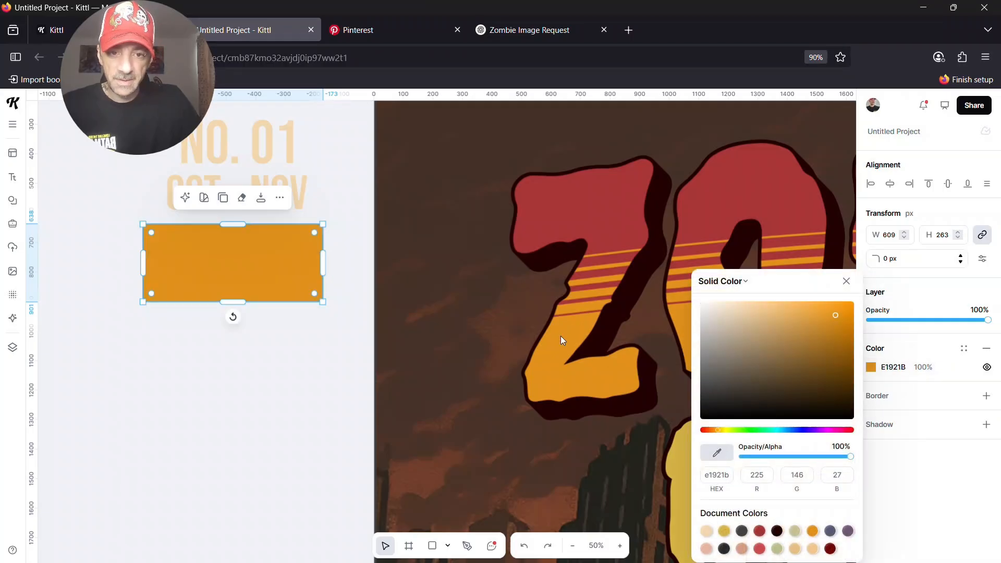
Step: Add a black 000000 border with a weight of 14 to the orange rectangle
left_click(847, 282)
left_click(909, 399)
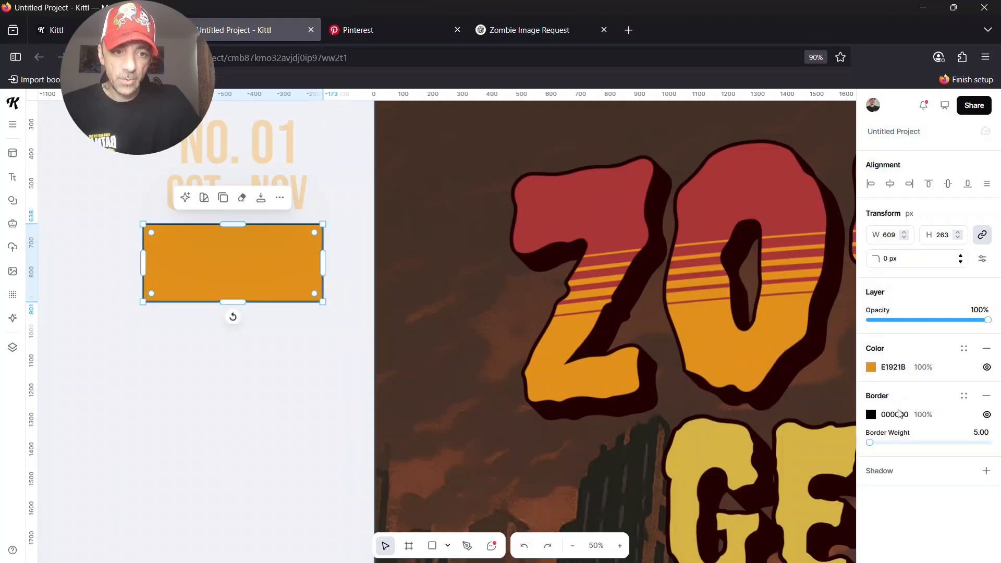
left_click_drag(869, 443, 869, 449)
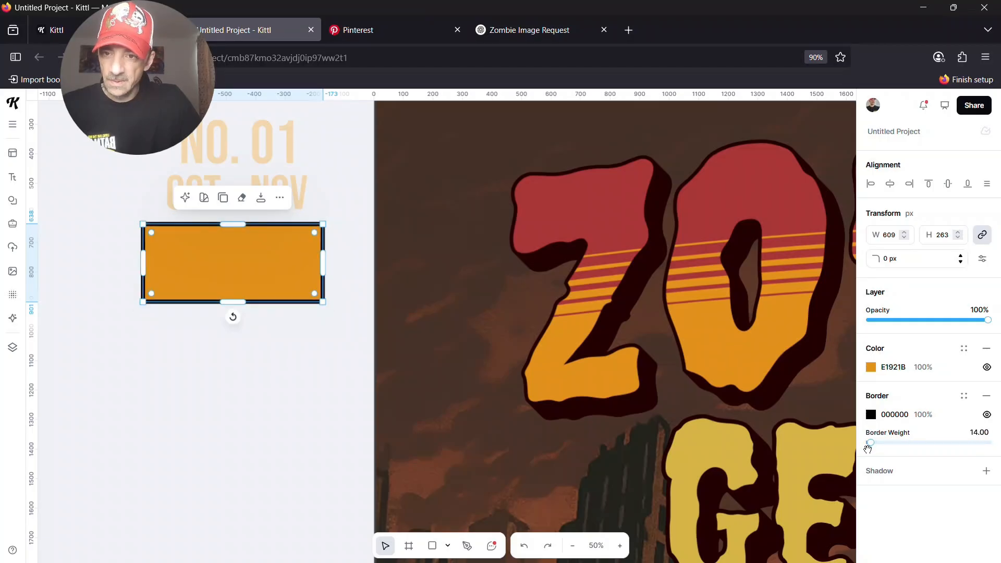
left_click(349, 425)
Step: Recolour the NO. 01 and OCT - NOV text lines to black 000000
left_click(268, 148)
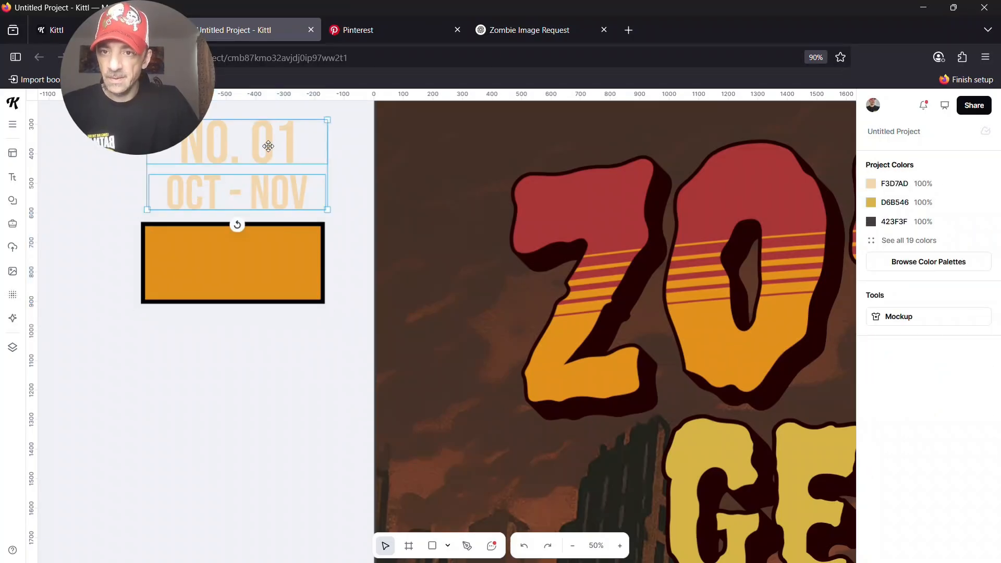
left_click(871, 394)
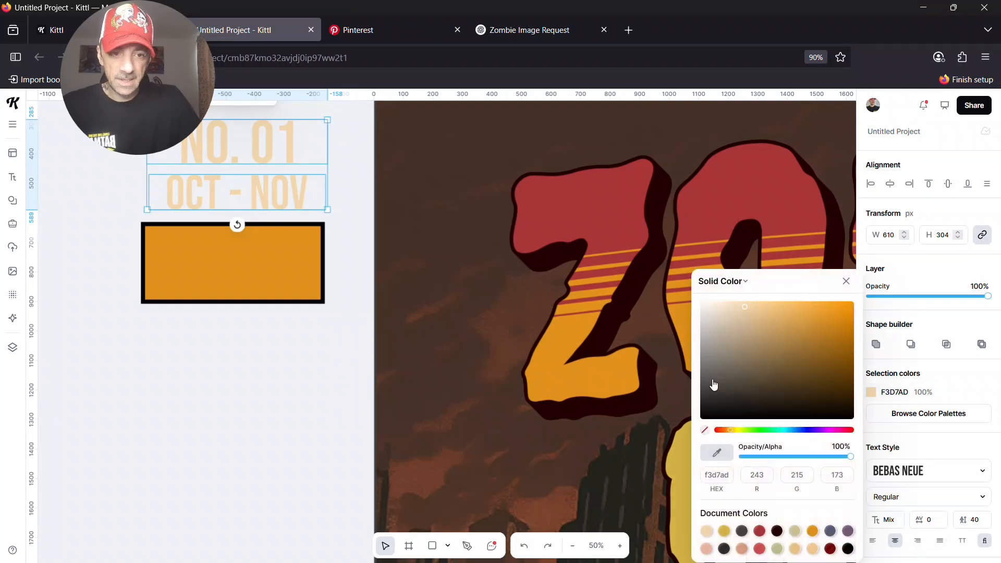
left_click(708, 407)
left_click(307, 312)
Step: Bring the issue text in front of the orange rectangle, shrink it to about 422 by 210 px, and centre it inside
left_click_drag(266, 134, 261, 194)
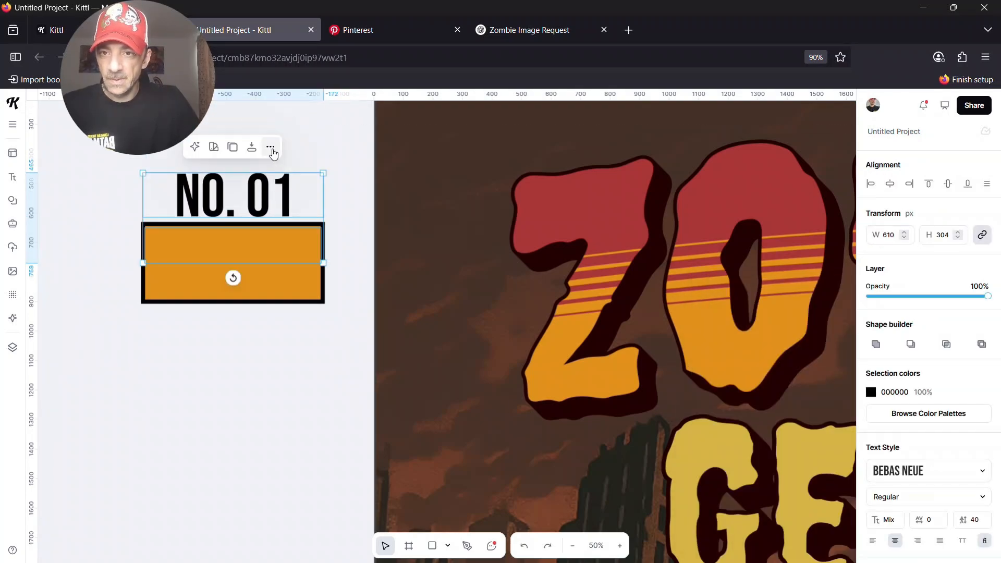
left_click(270, 147)
left_click(320, 374)
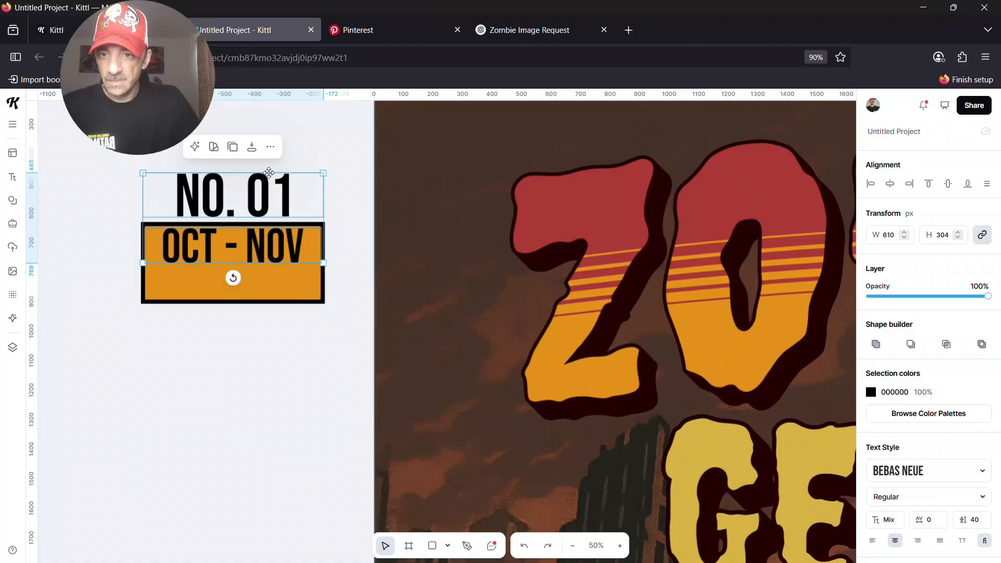
left_click_drag(267, 194, 267, 231)
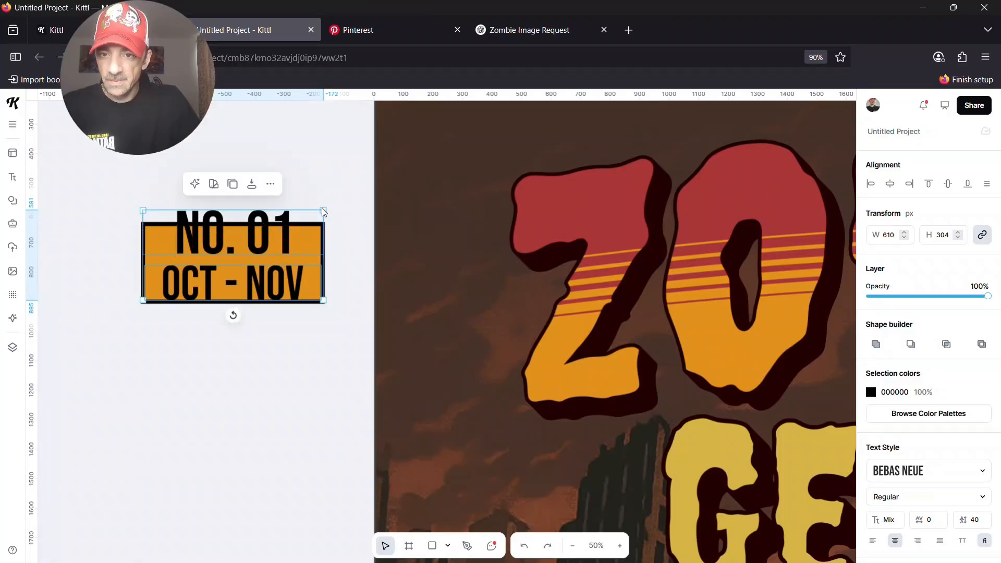
left_click_drag(323, 210, 291, 237)
left_click_drag(247, 262, 253, 257)
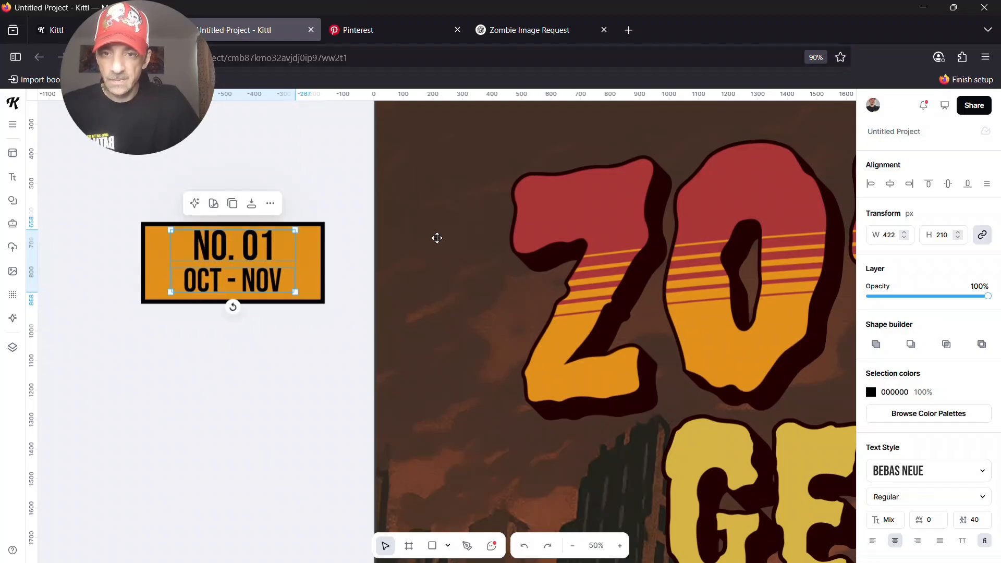
Step: Narrow the orange rectangle from both sides to about 422 px wide so it fits closely around the text
left_click(353, 368)
left_click_drag(353, 368, 594, 309)
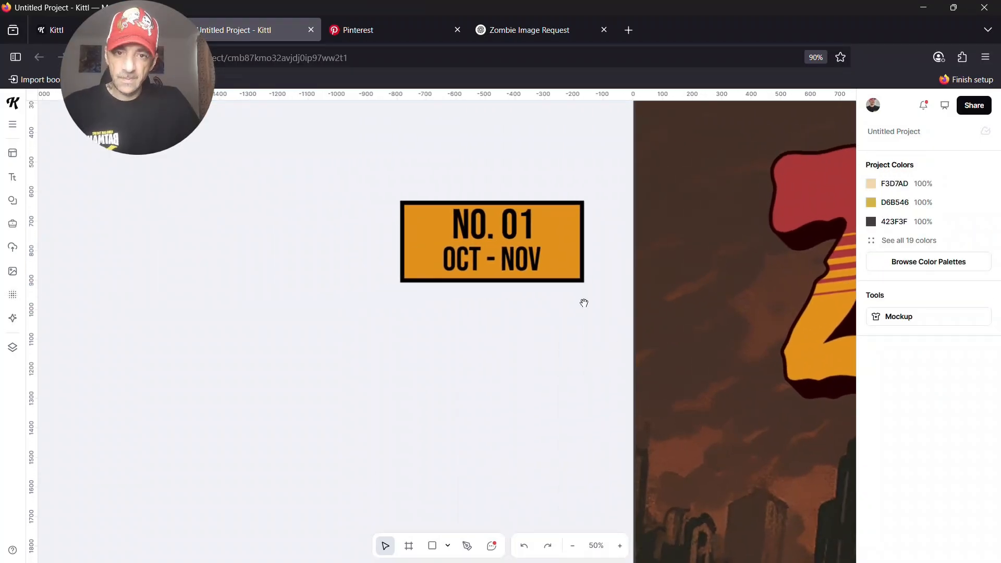
left_click(573, 235)
left_click_drag(584, 241, 554, 251)
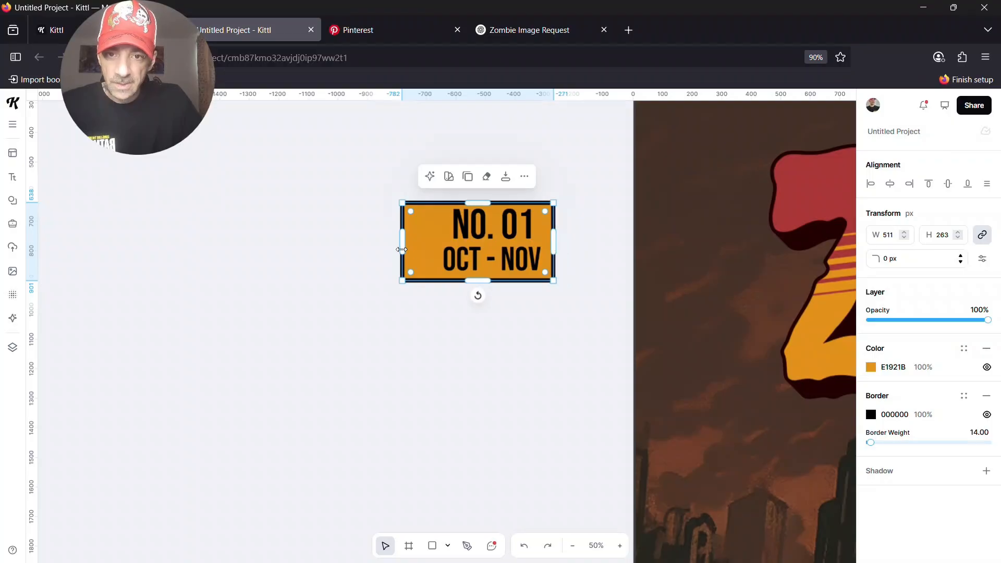
left_click_drag(401, 245, 430, 244)
Step: Group the orange rectangle with the NO. 01 and OCT - NOV text lines
left_click_drag(394, 157, 579, 334)
left_click(520, 177)
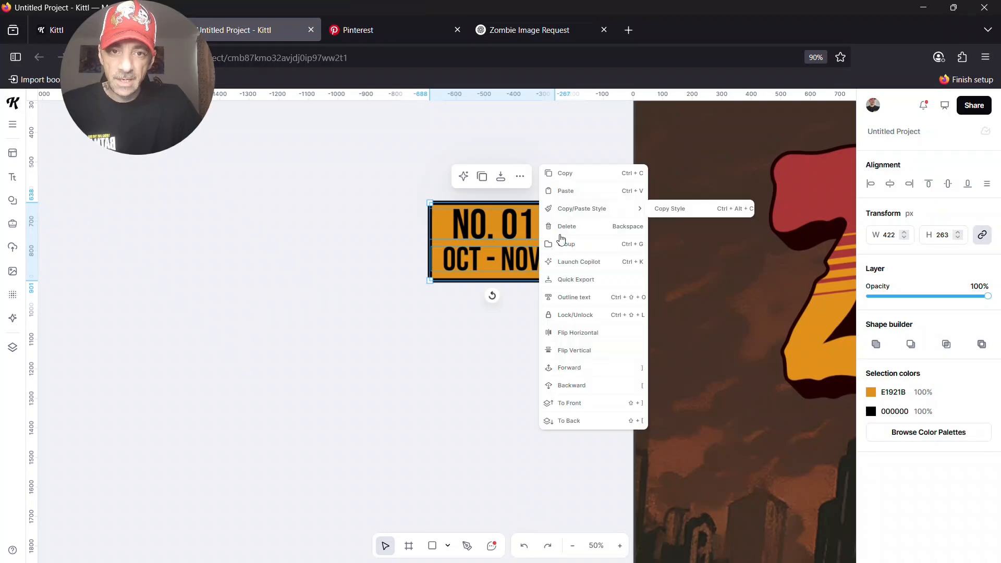
left_click(579, 252)
Step: Place the grouped issue label in the top-left corner of Artboard 1, just inside its edges
left_click_drag(506, 236, 718, 144)
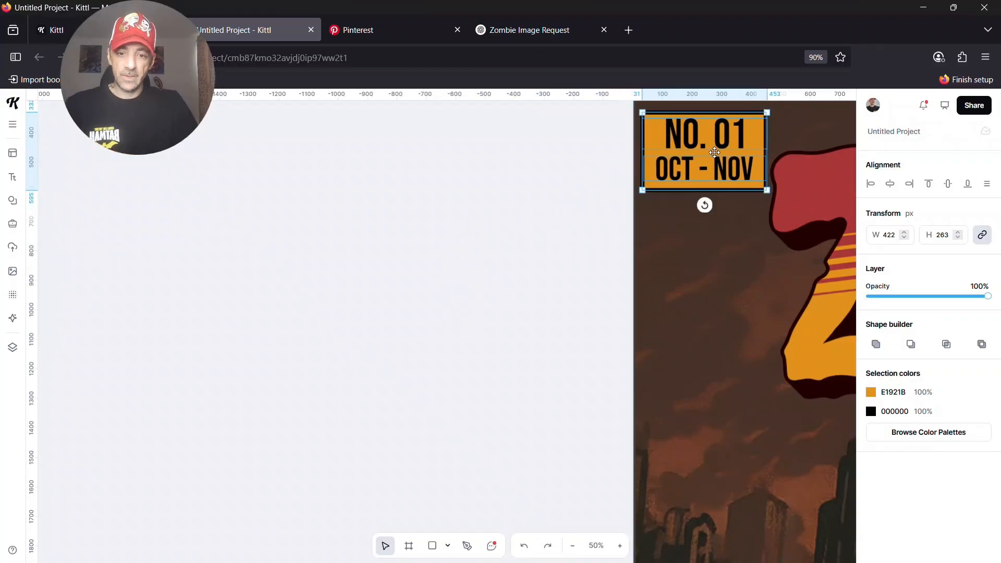
left_click_drag(765, 307, 471, 340)
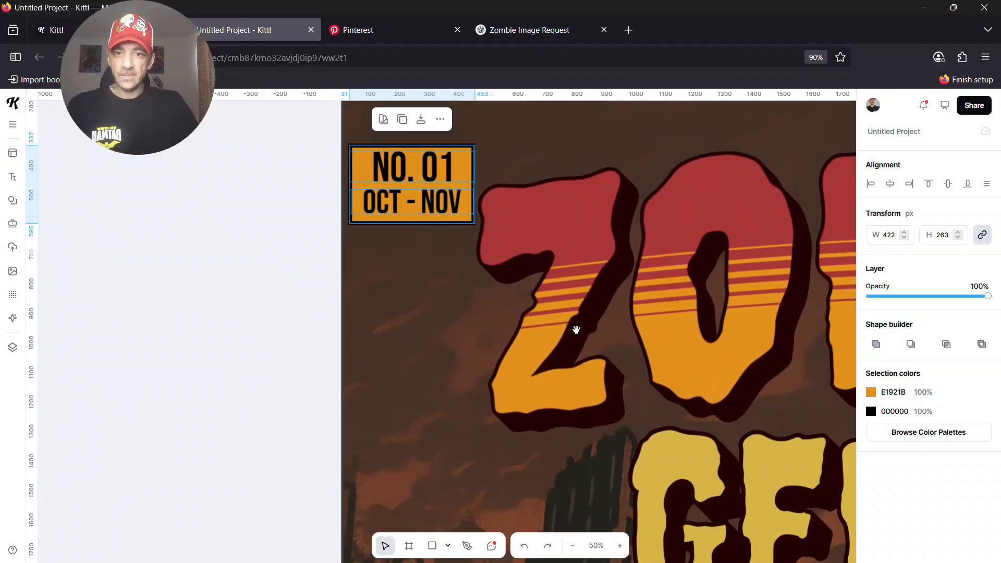
scroll(566, 418, "up", 3)
left_click_drag(406, 272, 410, 191)
left_click(572, 547)
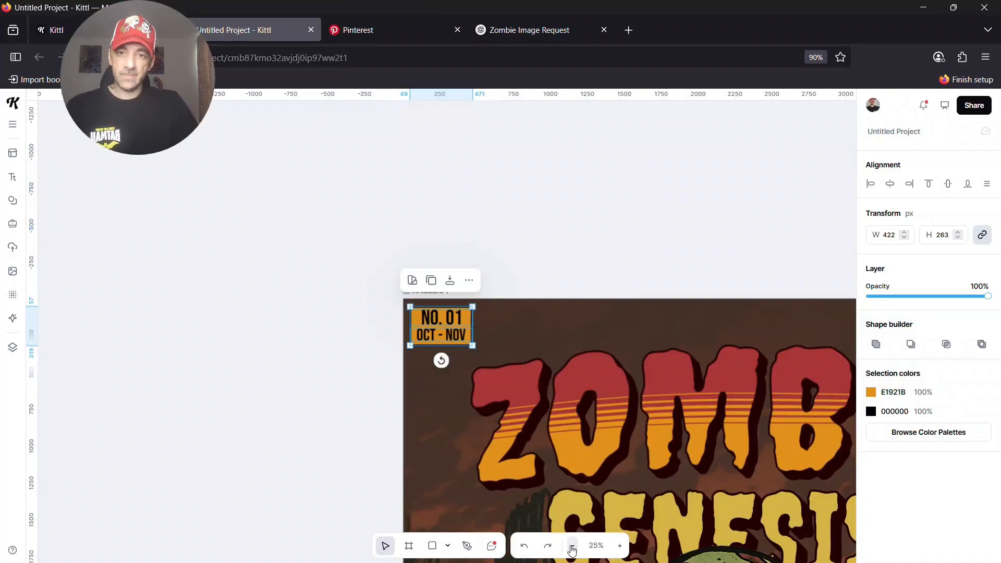
left_click(572, 548)
left_click_drag(649, 526, 616, 324)
left_click(255, 375)
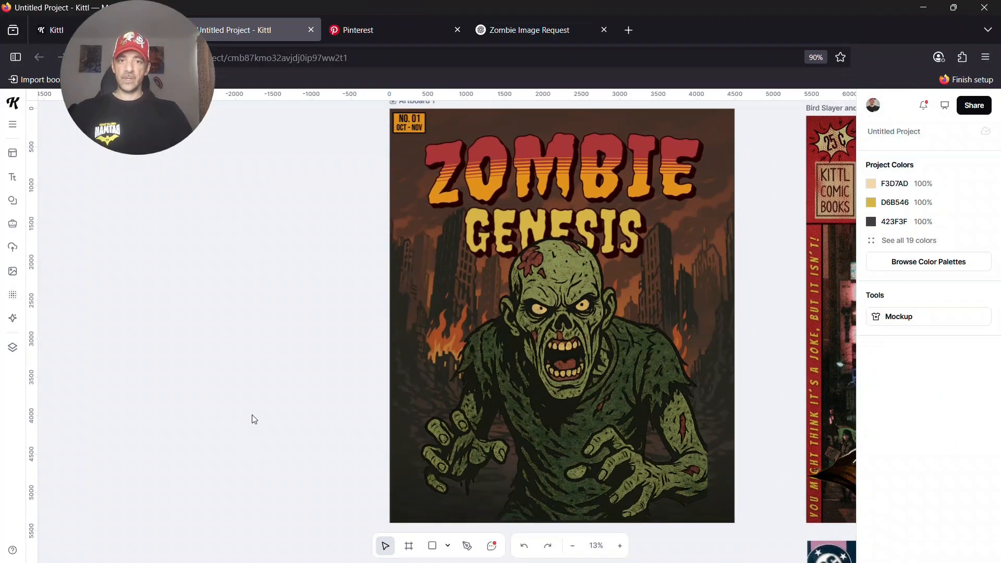
Step: Copy the 10¢ price badge from the Tales of Horror template, place it beside Artboard 1, and enlarge it to about 1382 by 601 px
left_click_drag(787, 339, 165, 316)
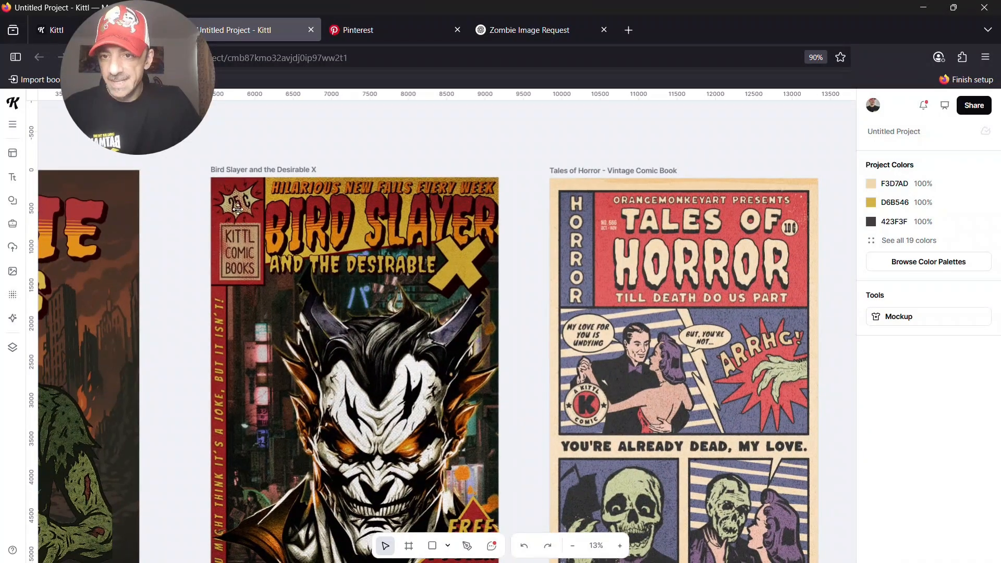
left_click(791, 229)
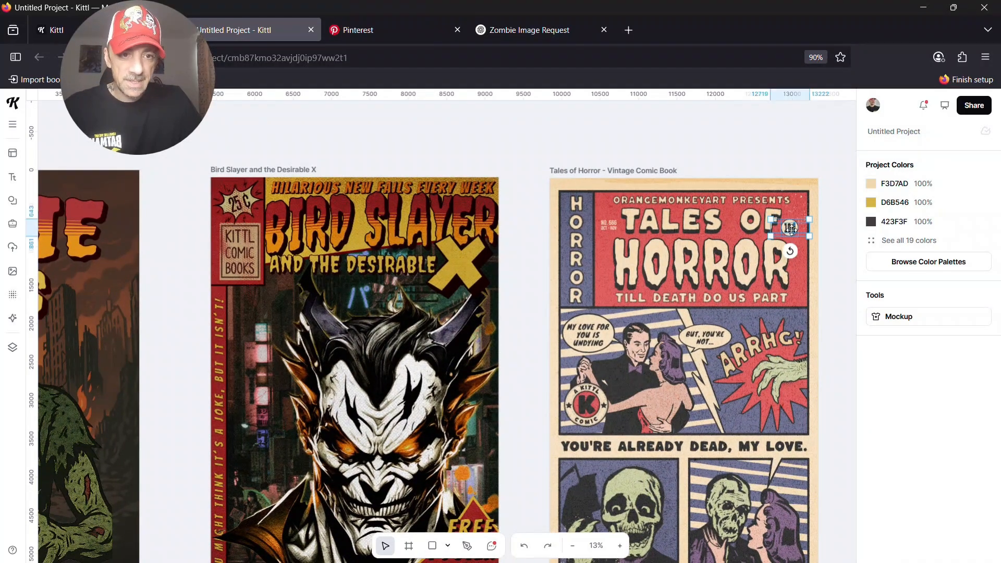
key("ctrl+v")
left_click_drag(791, 229, 68, 290)
left_click_drag(150, 304, 789, 273)
left_click_drag(705, 260, 458, 199)
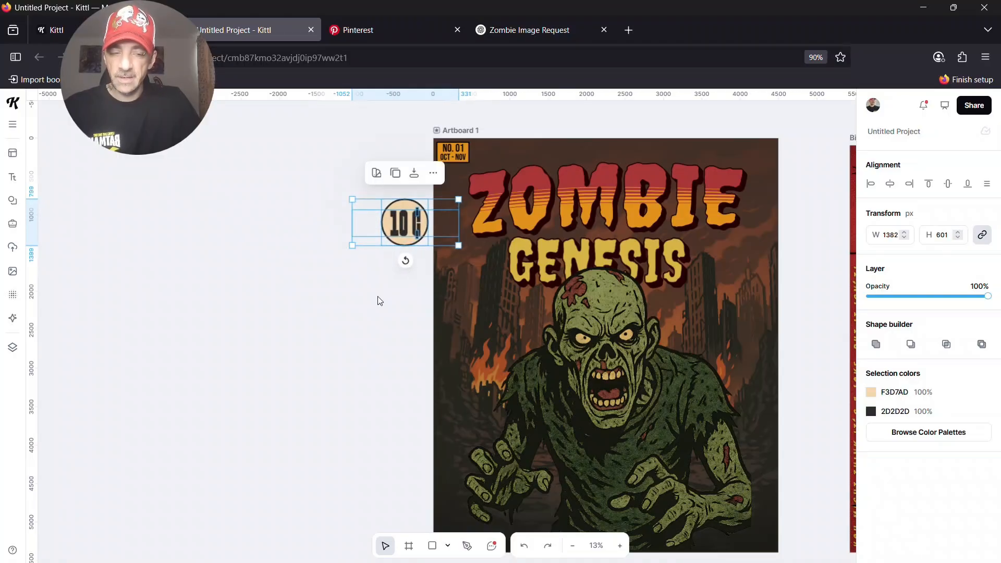
Step: Open the cream F3D7AD colour of the copied price badge for editing
left_click(872, 392)
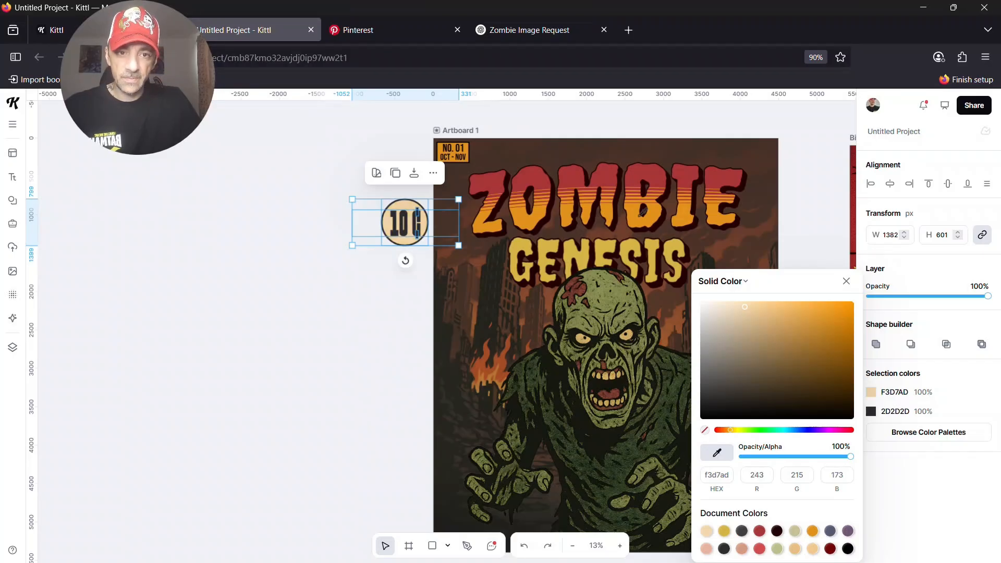
Step: Recolor the 10¢ badge's circle with the cover's orange E1921B and place it, reduced and tilted, below the issue number box
left_click(641, 219)
left_click(845, 282)
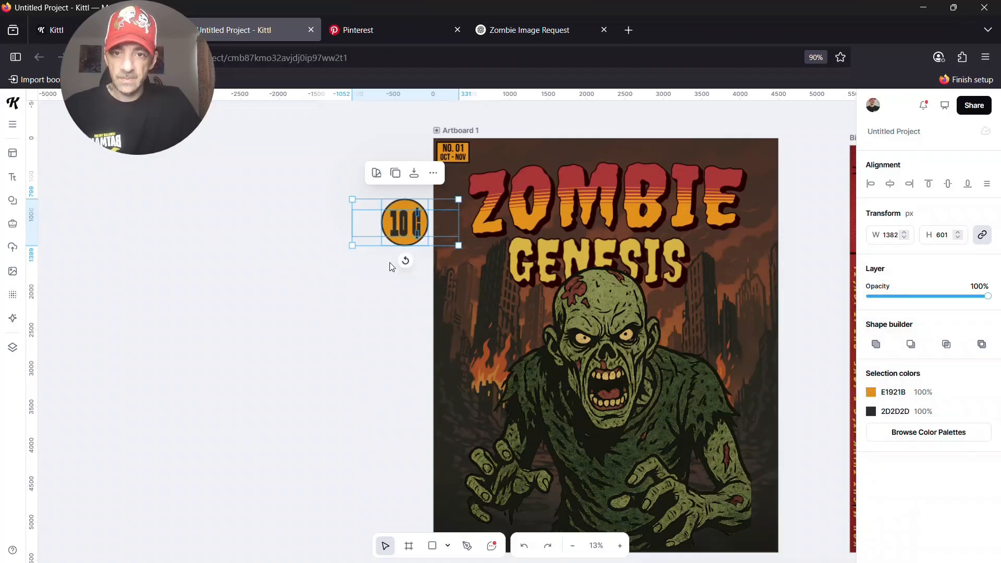
left_click_drag(459, 246, 459, 213)
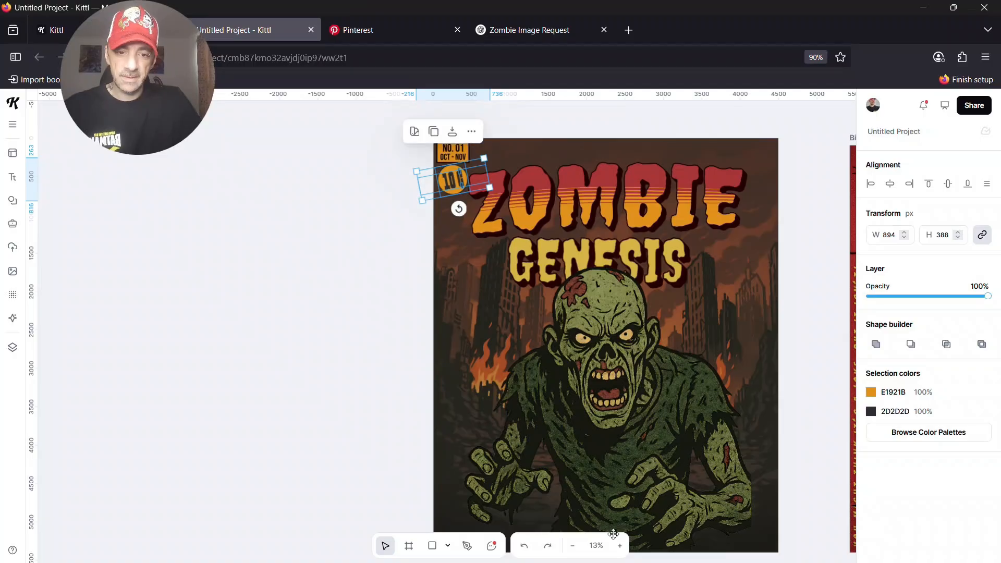
Step: Scale the 10¢ badge down to about 834 × 413 px and center it beneath the issue number box
left_click(620, 546)
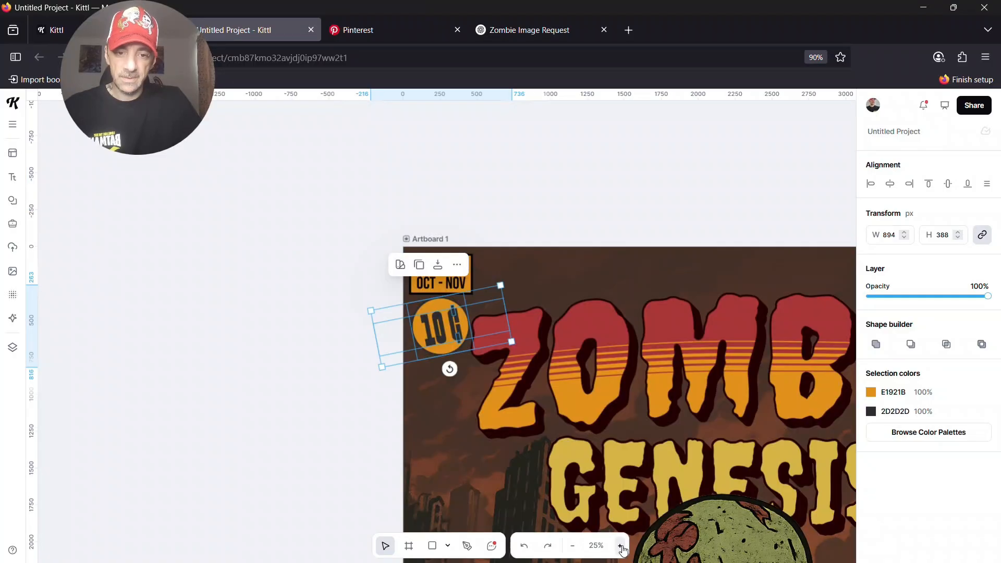
left_click(636, 214)
left_click(448, 337)
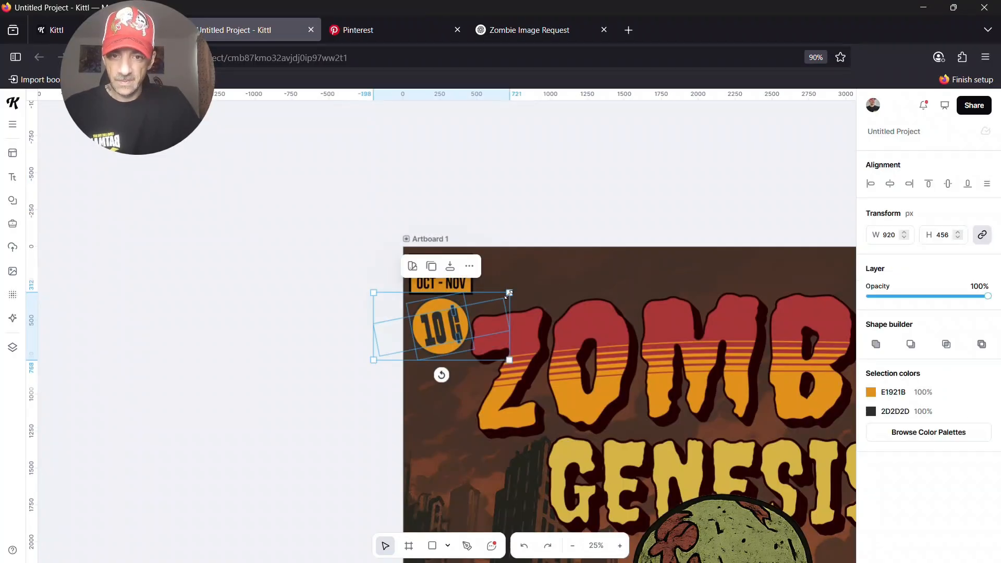
left_click_drag(504, 298, 496, 299)
left_click_drag(440, 329, 444, 328)
left_click(328, 388)
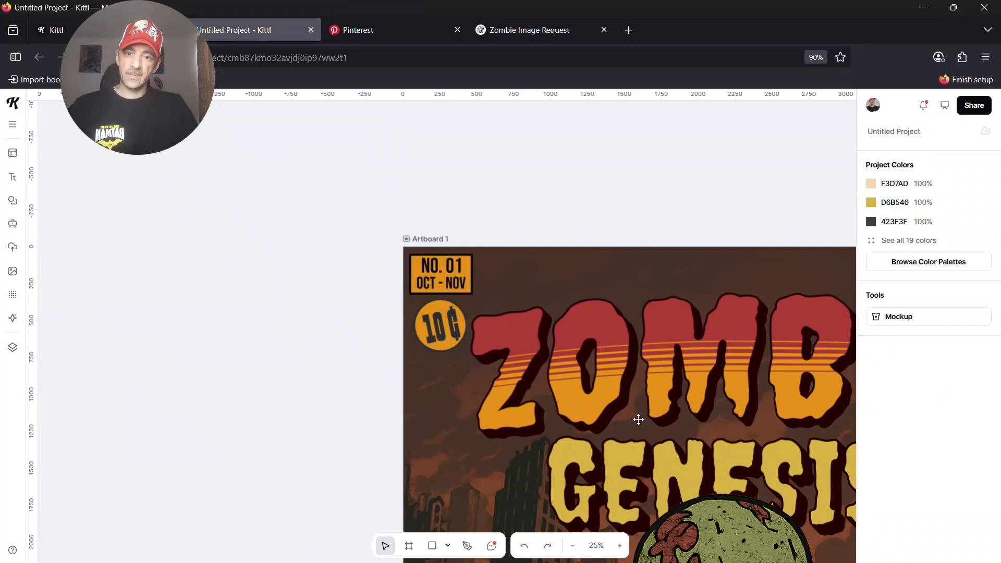
Step: Rotate the 10¢ badge slightly further counterclockwise beneath the issue number box
left_click(470, 333)
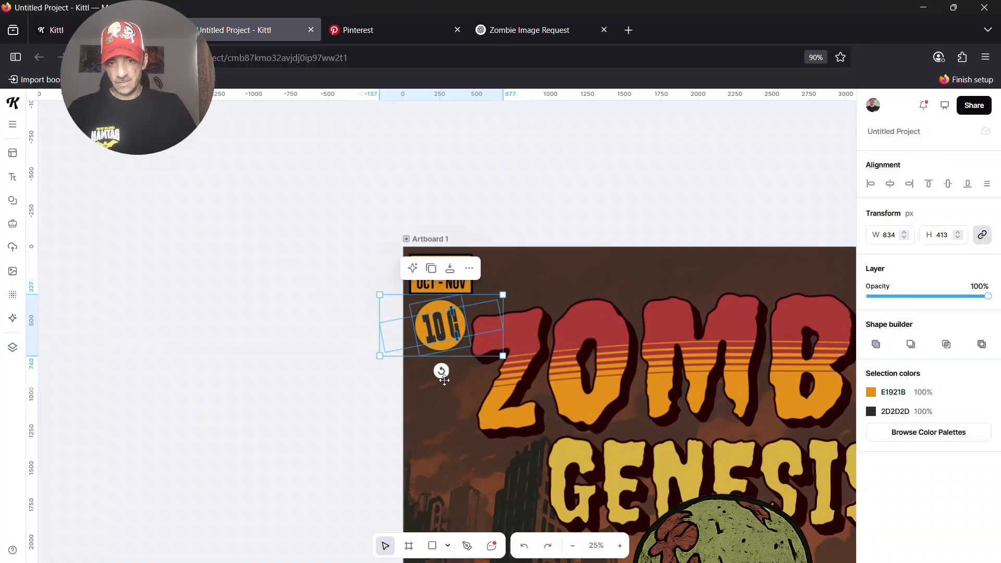
left_click_drag(442, 372, 450, 371)
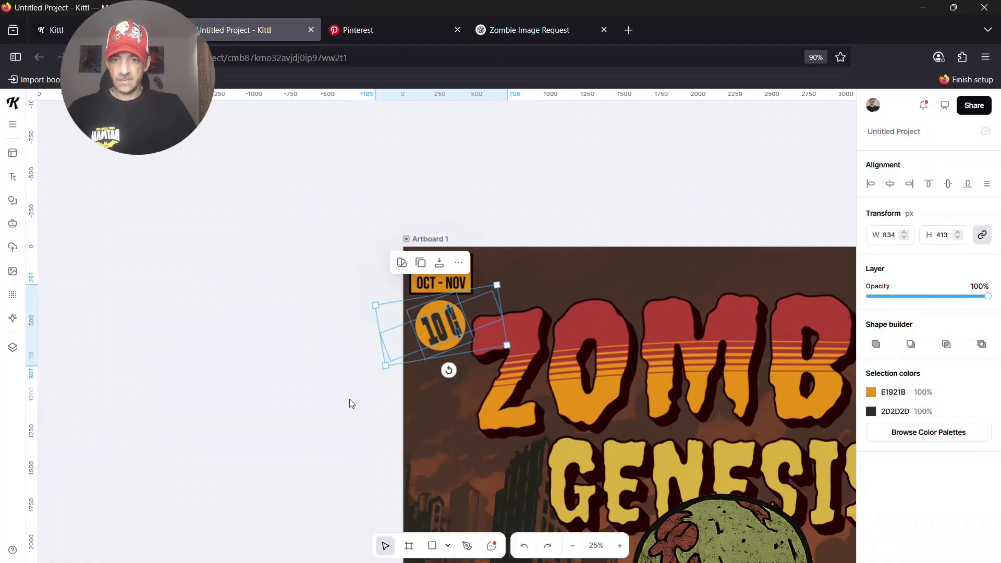
left_click(351, 405)
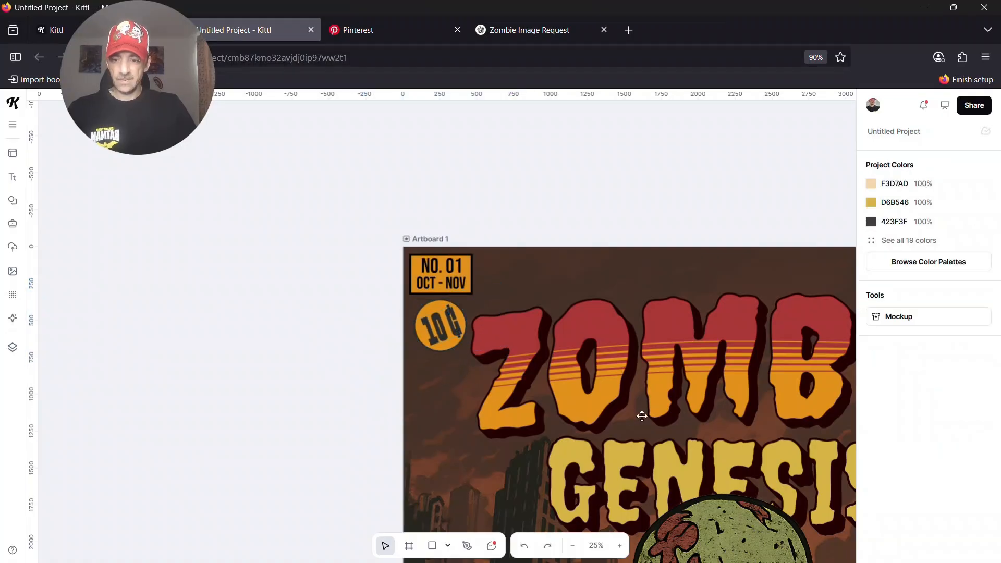
Step: Review the whole Zombie Genesis cover and compare it with the reference comic covers beside the artboard
left_click(572, 545)
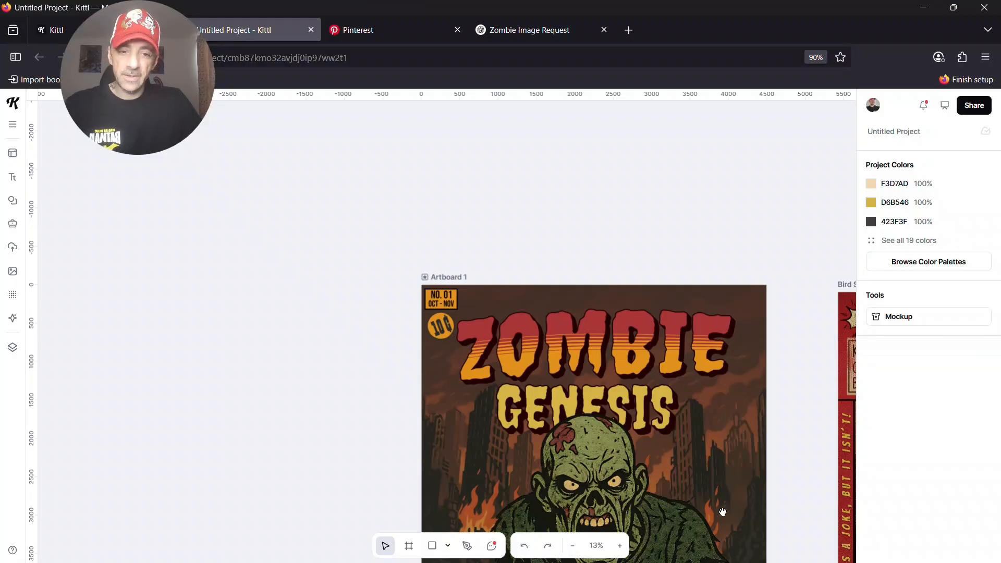
scroll(646, 331, "down", 5)
scroll(646, 331, "right", 4)
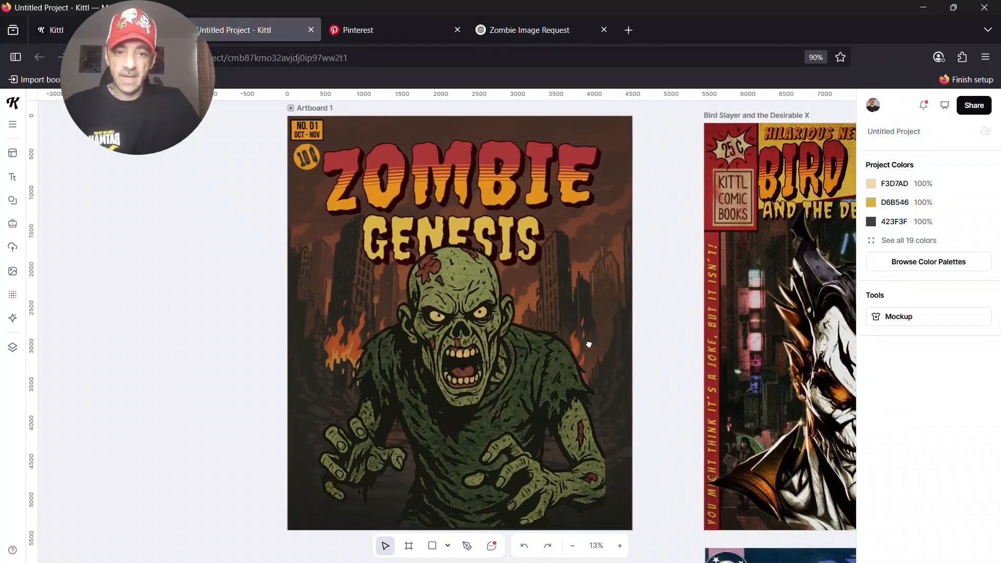
left_click_drag(589, 344, 585, 354)
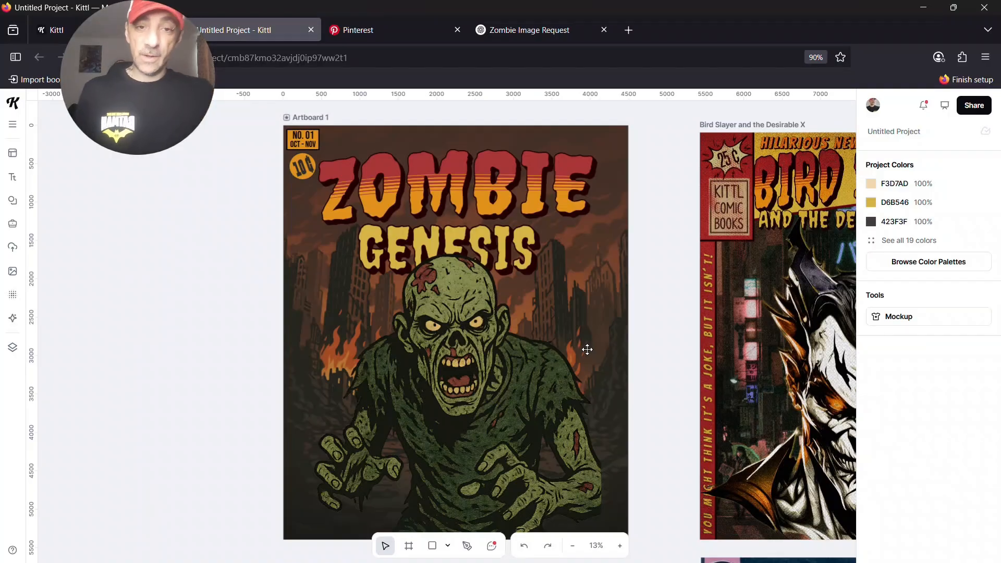
scroll(652, 403, "down", 3)
scroll(652, 403, "up", 3)
scroll(654, 404, "down", 1)
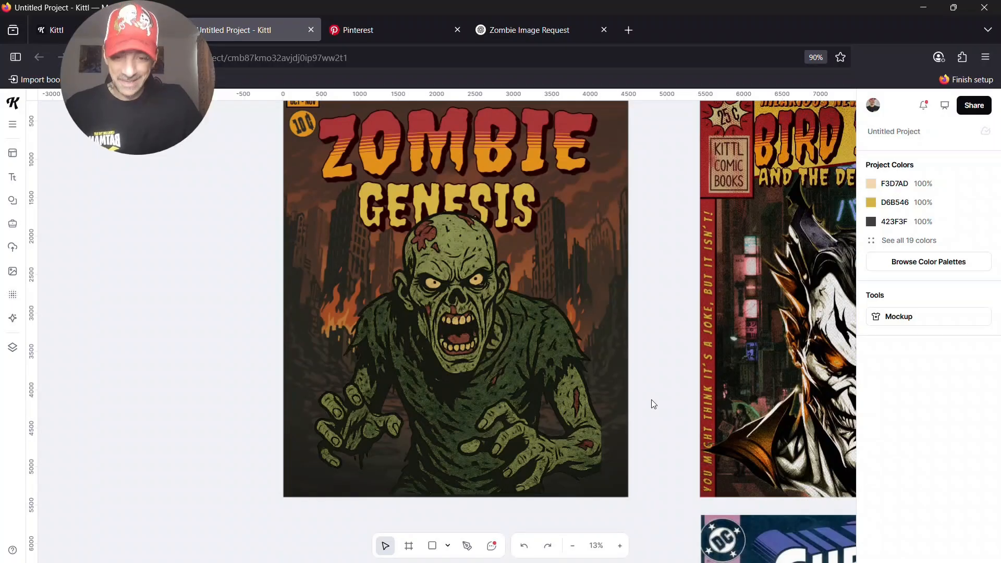
left_click(572, 546)
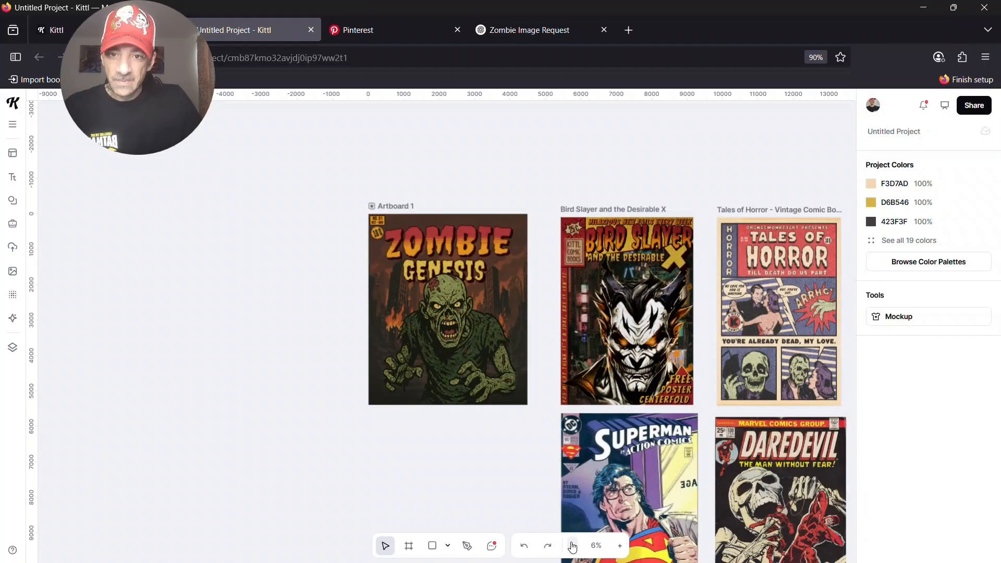
left_click(620, 546)
scroll(588, 438, "up", 2)
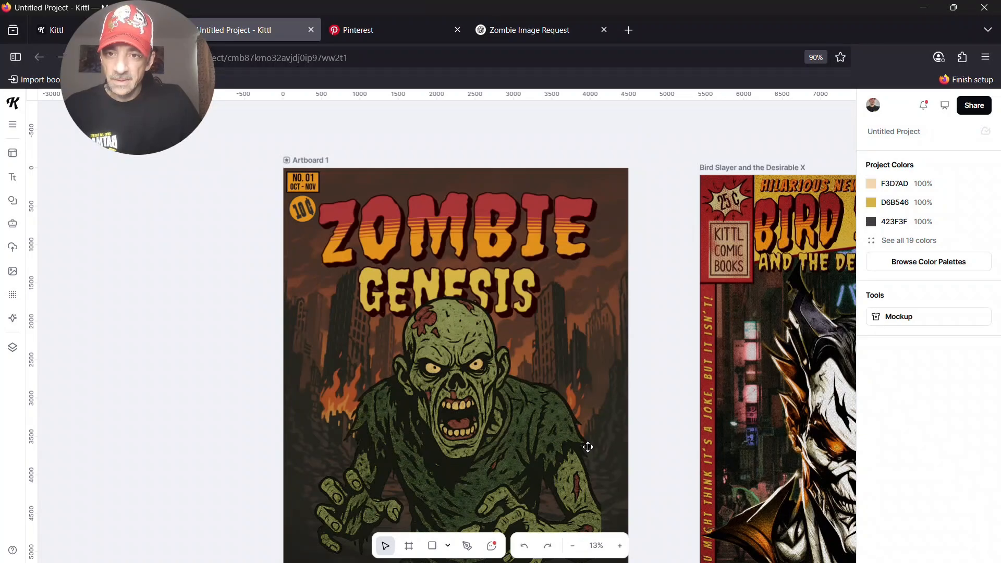
scroll(588, 447, "down", 1)
scroll(588, 447, "down", 1)
scroll(588, 447, "up", 1)
left_click_drag(797, 407, 403, 425)
left_click_drag(629, 422, 584, 396)
left_click_drag(590, 343, 815, 331)
left_click_drag(448, 255, 553, 378)
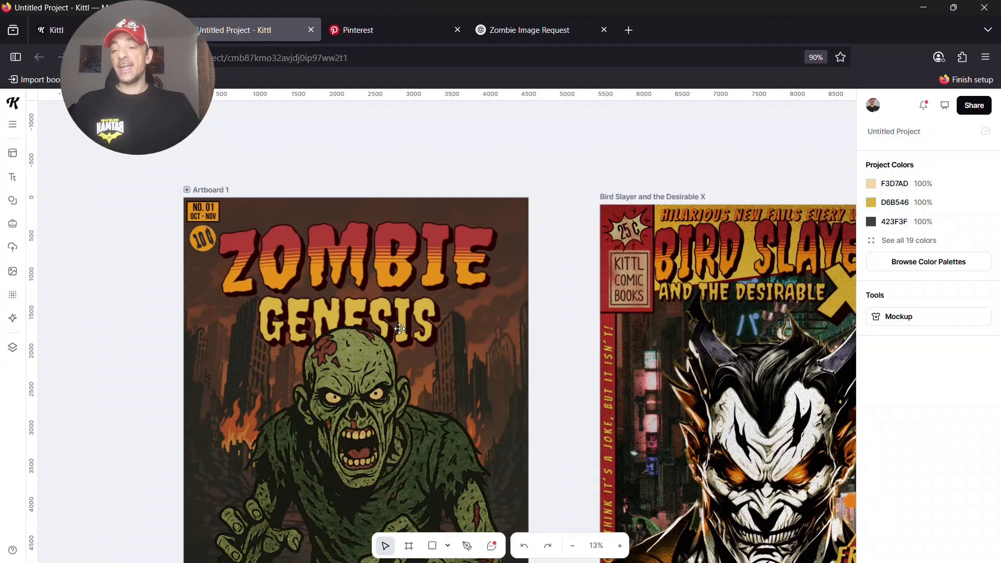
Step: Add the uploaded "Disapproved by the Comics Code Authority" graphic to the canvas
left_click(12, 246)
scroll(136, 269, "down", 15)
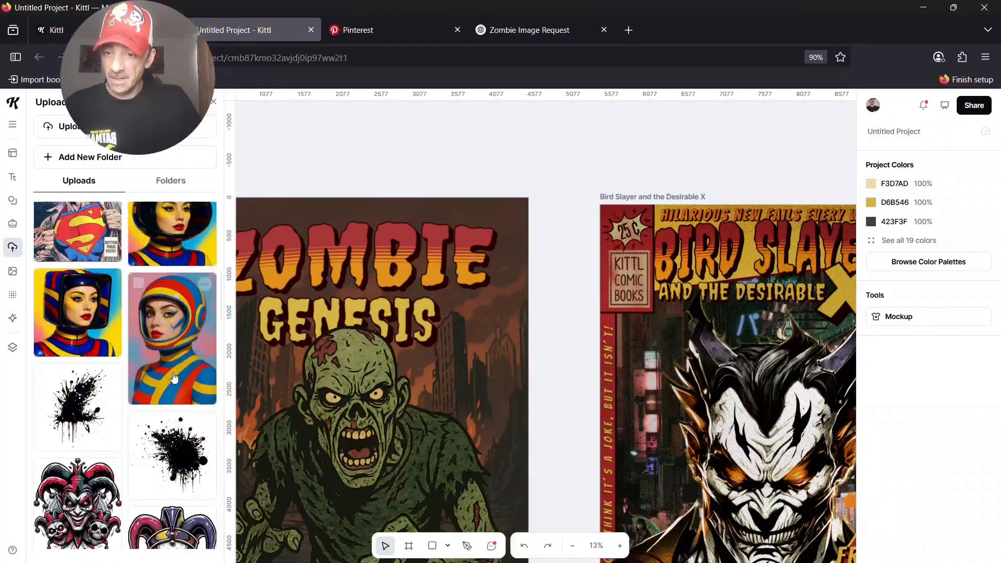
scroll(174, 424, "down", 15)
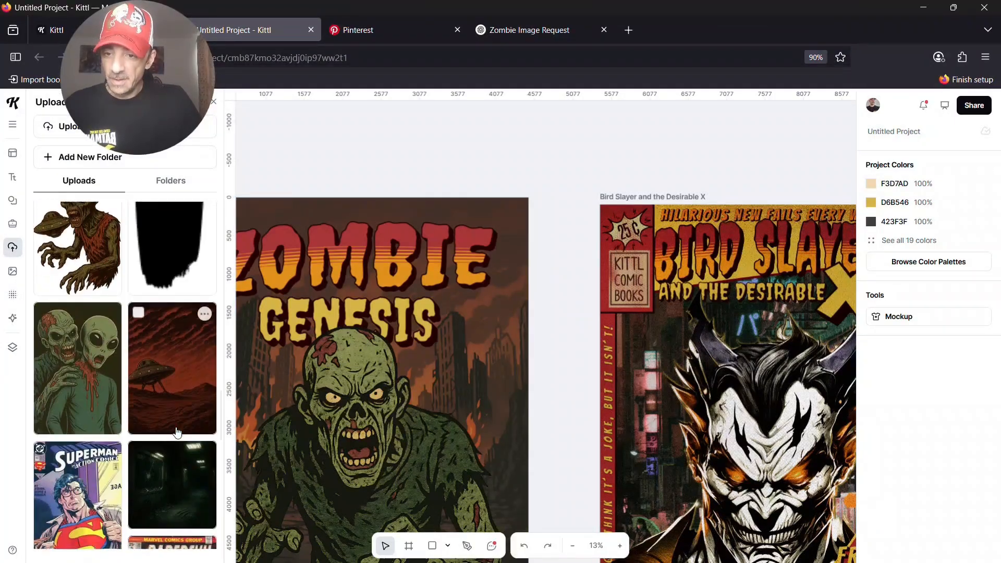
scroll(177, 442, "down", 10)
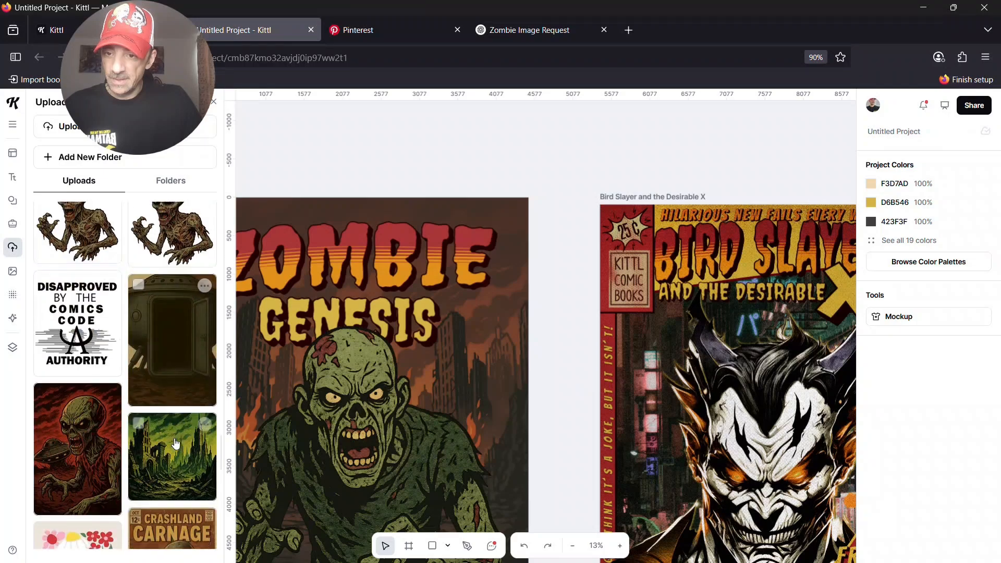
left_click(77, 323)
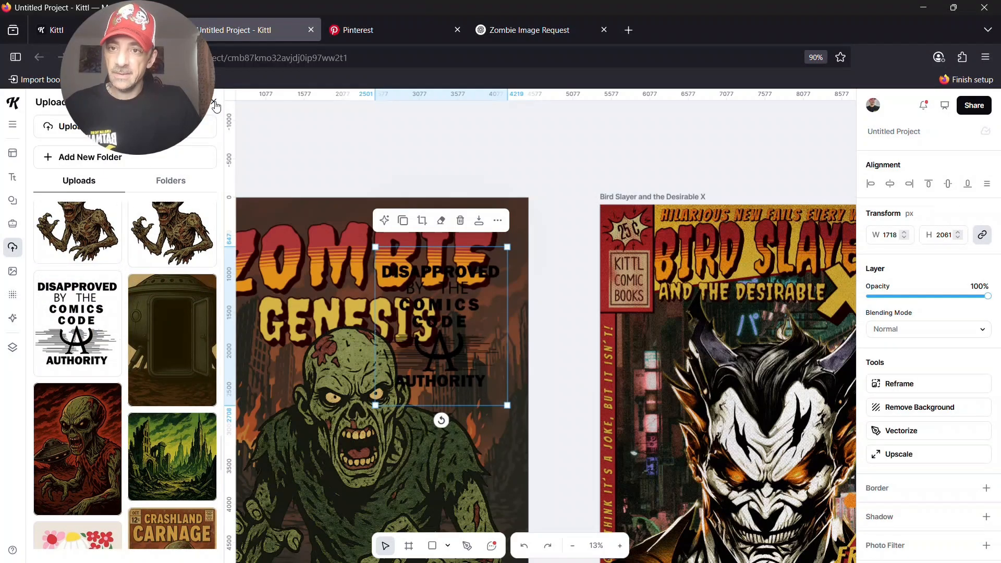
left_click(214, 101)
Step: Move the Comics Code Authority graphic off the cover onto the empty canvas beside it, leaving the GENESIS title in place
left_click_drag(423, 332, 100, 396)
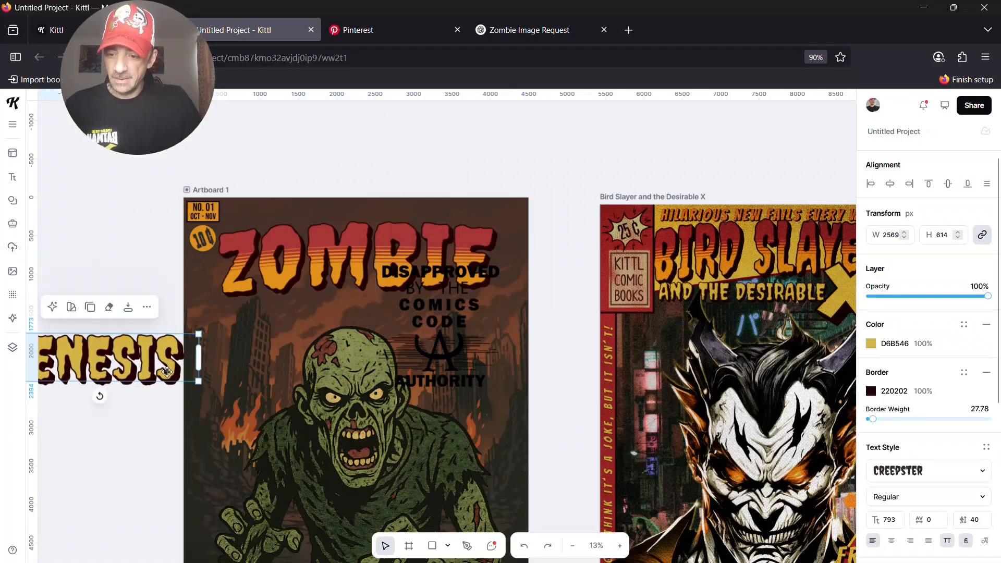
key("ctrl+z")
left_click(436, 281)
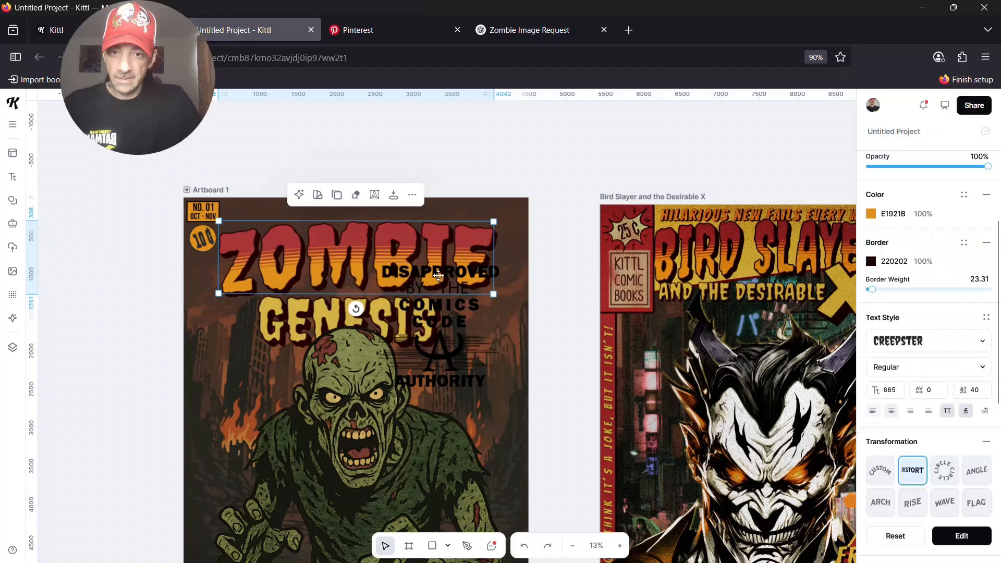
left_click(449, 318)
left_click(434, 313)
left_click(447, 308)
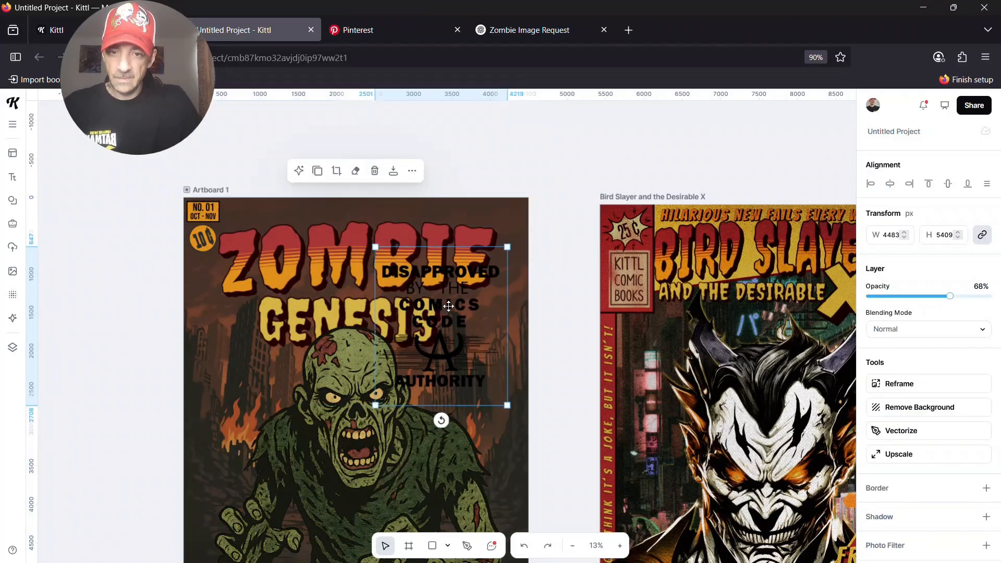
left_click_drag(455, 287, 107, 319)
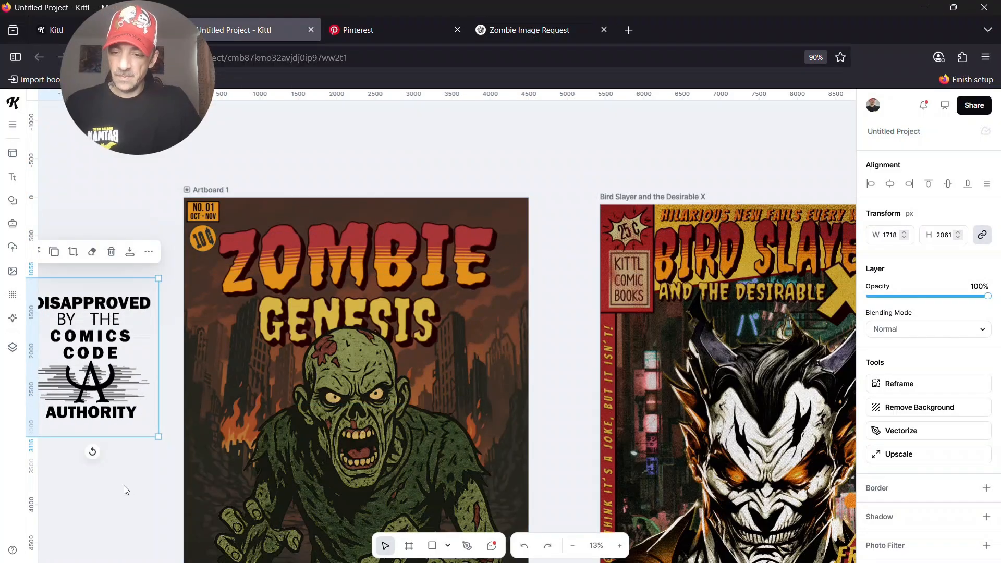
Step: Scale the Comics Code Authority graphic down to about 1407 × 1688 px and place it beside the cover's upper part
left_click_drag(107, 496, 330, 456)
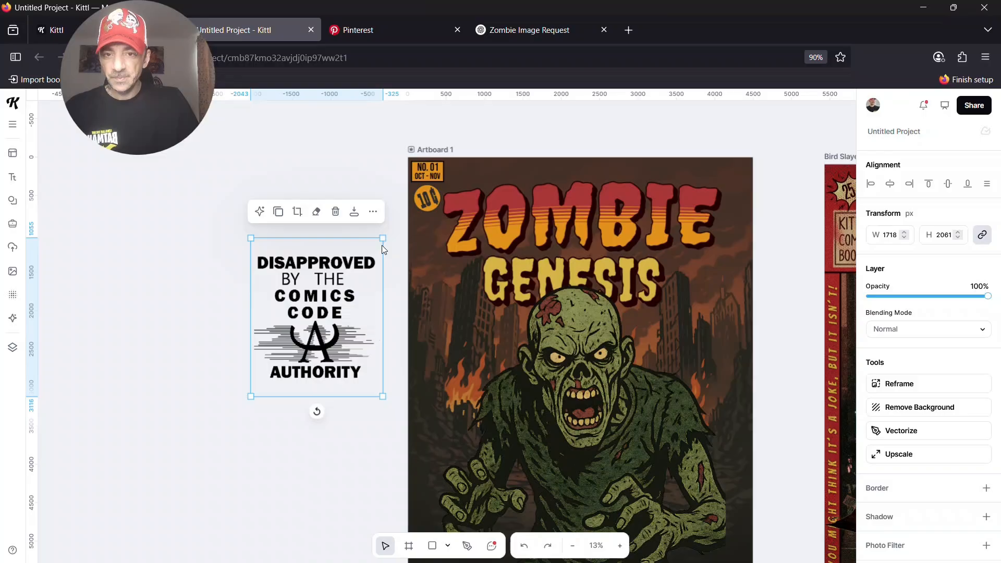
left_click_drag(381, 237, 355, 264)
left_click_drag(296, 339, 331, 225)
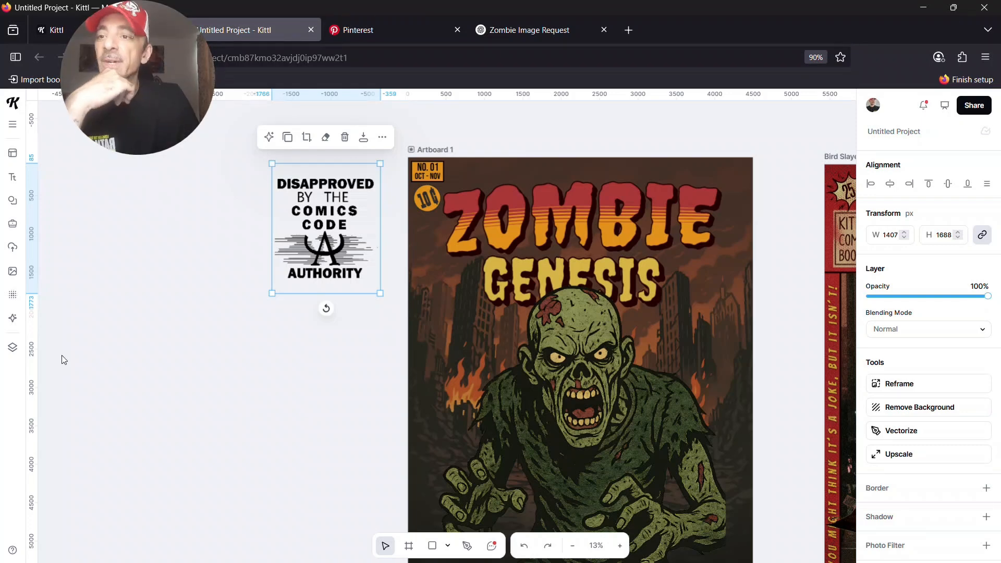
Step: Browse the Badges shapes for a backing shape to put behind the Comics Code Authority graphic
left_click(12, 200)
scroll(151, 313, "down", 2)
scroll(151, 333, "down", 3)
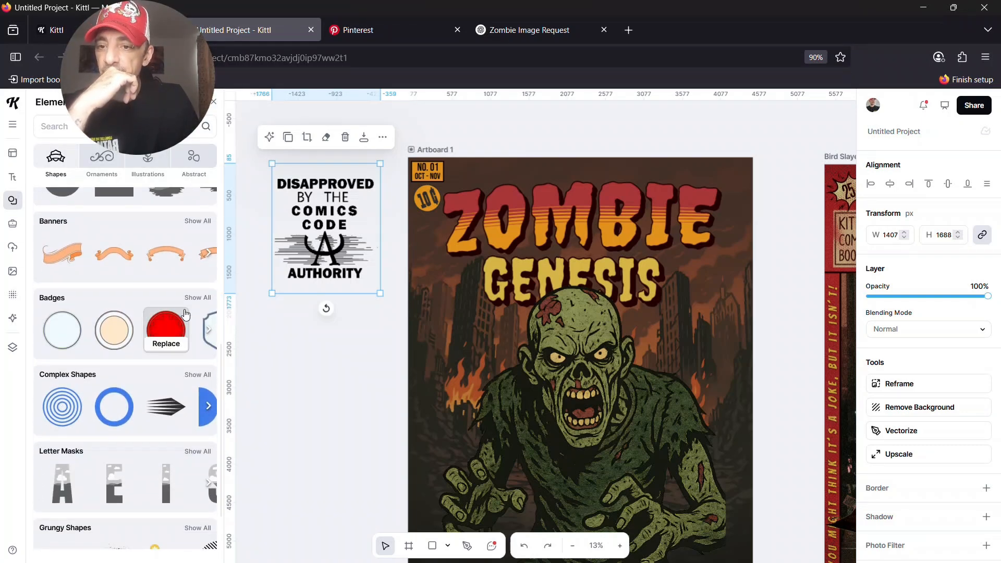
left_click(198, 300)
scroll(183, 359, "down", 2)
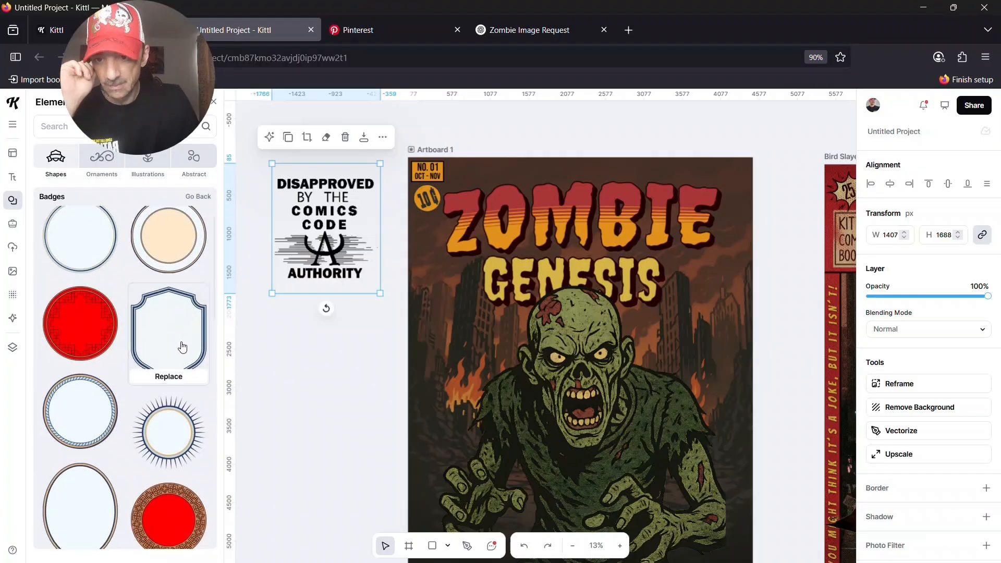
scroll(183, 359, "down", 6)
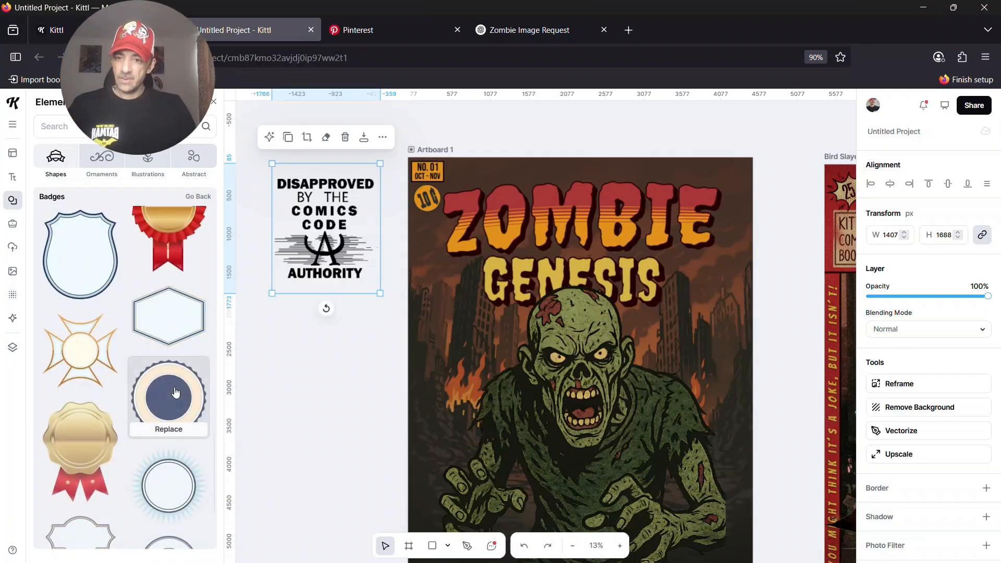
scroll(174, 397, "down", 3)
scroll(171, 402, "down", 10)
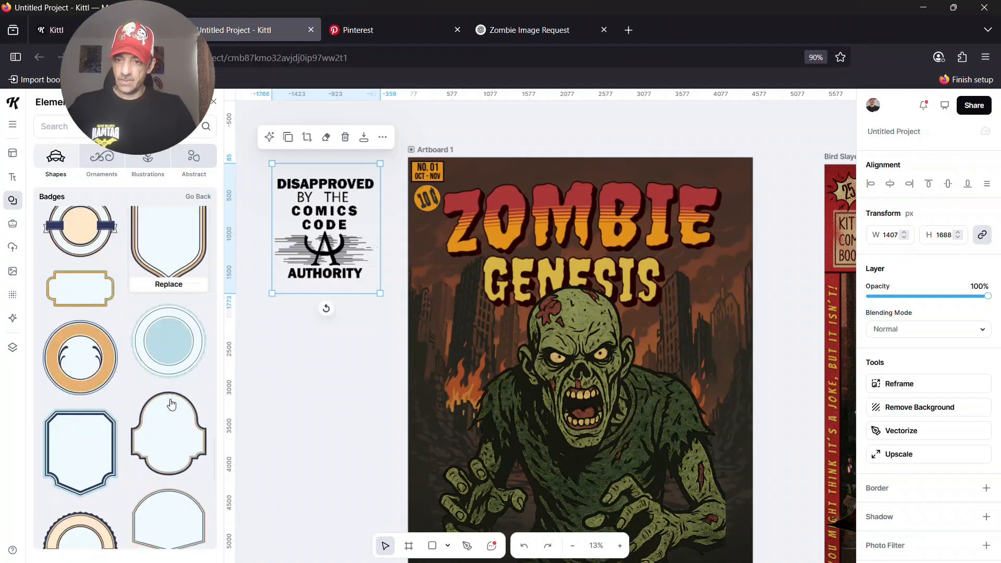
scroll(170, 412, "down", 5)
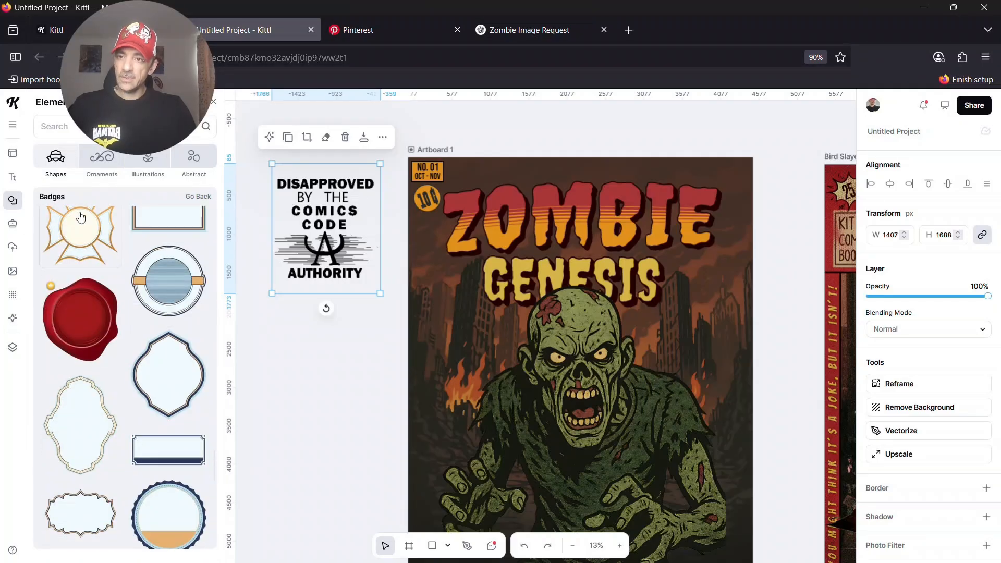
scroll(81, 224, "up", 5)
Step: Add the tall blue scalloped rectangle from the Text Boxes shapes and place it directly below the Comics Code Authority graphic
left_click(198, 197)
scroll(185, 360, "down", 6)
scroll(182, 381, "down", 7)
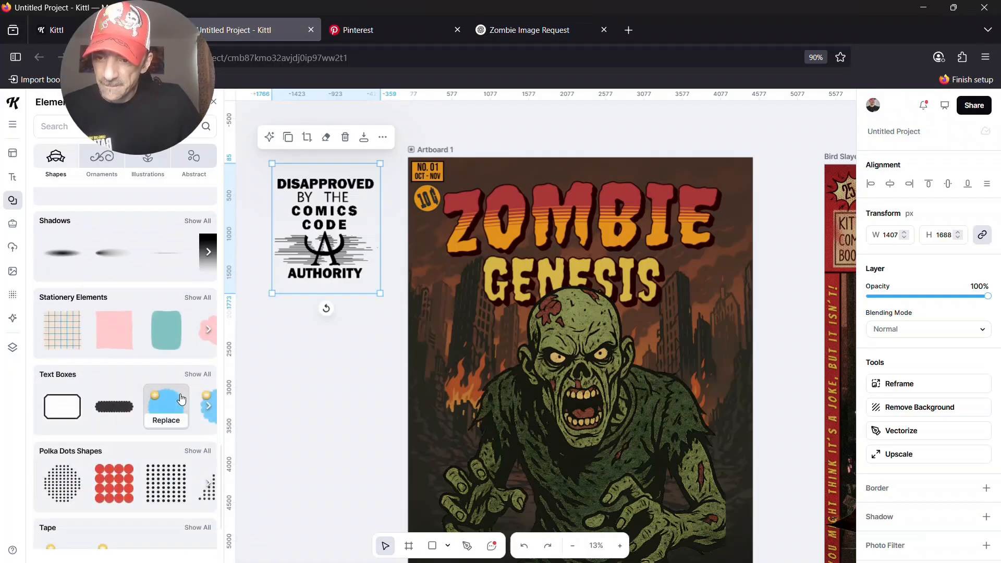
scroll(181, 400, "down", 1)
left_click(196, 332)
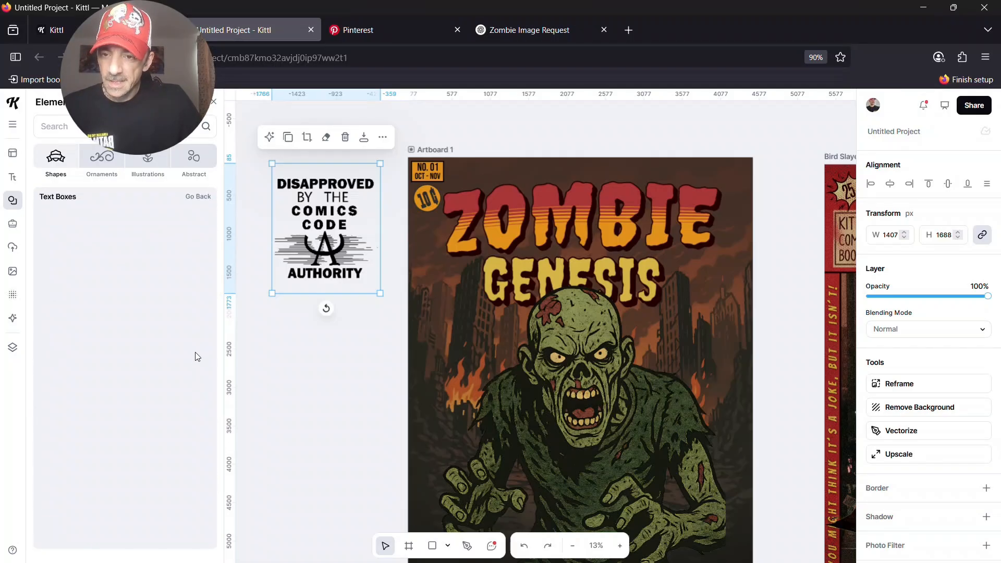
scroll(194, 376, "down", 4)
scroll(190, 380, "down", 8)
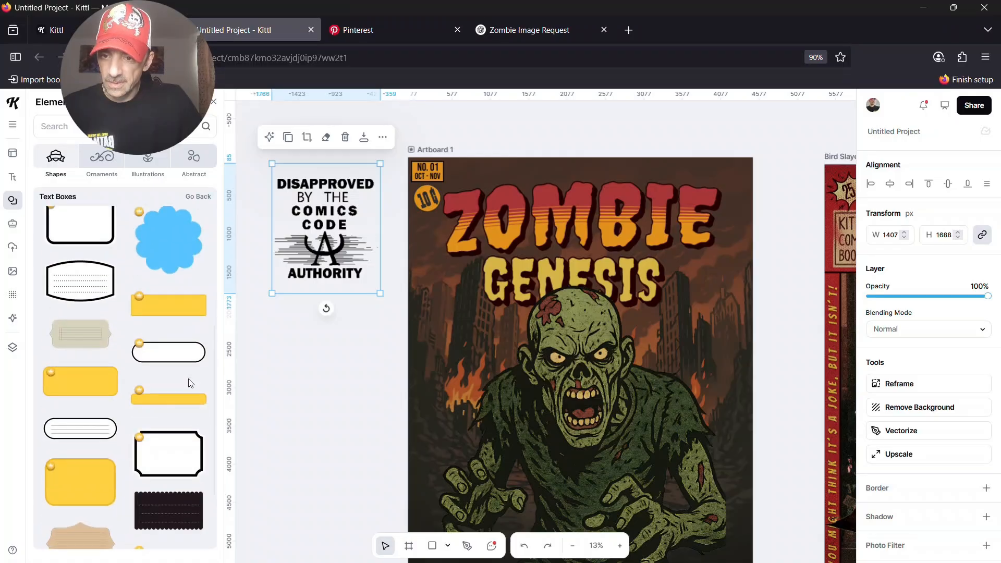
scroll(187, 391, "up", 1)
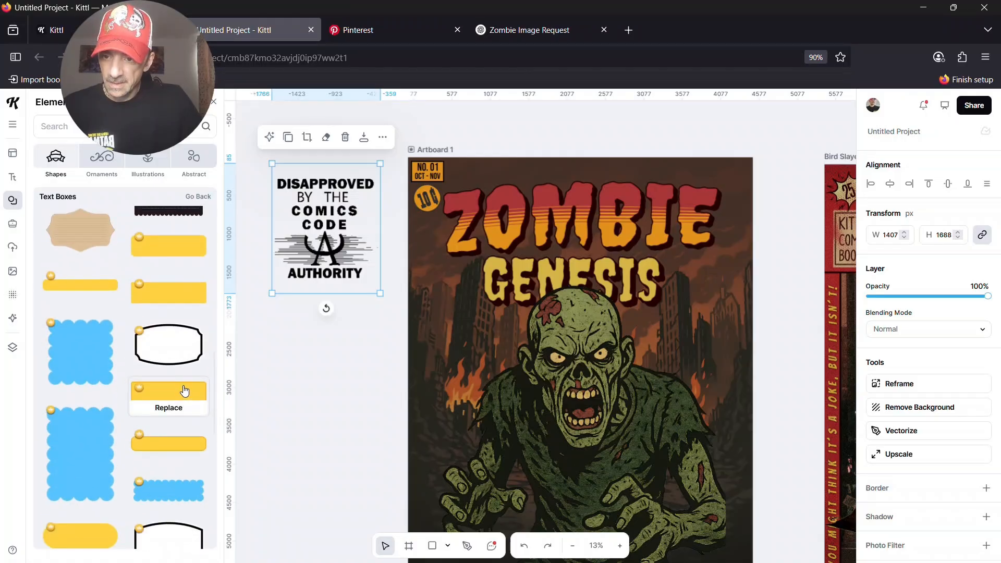
scroll(186, 391, "down", 1)
left_click(80, 407)
left_click_drag(445, 316, 330, 352)
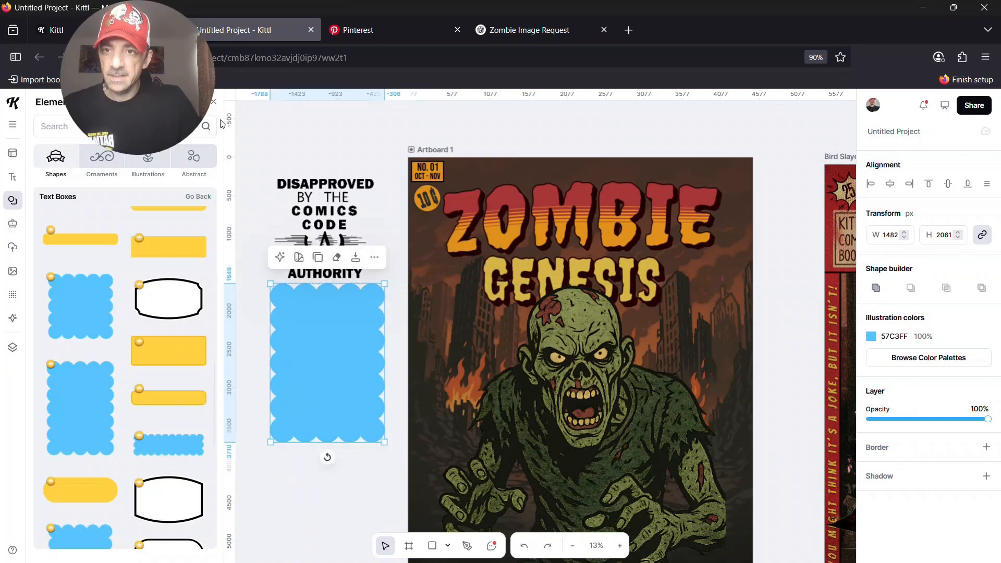
Step: Recolor the scalloped rectangle white (FFFFFF) and add a black border (000000) with a weight of about 51.30
left_click(216, 104)
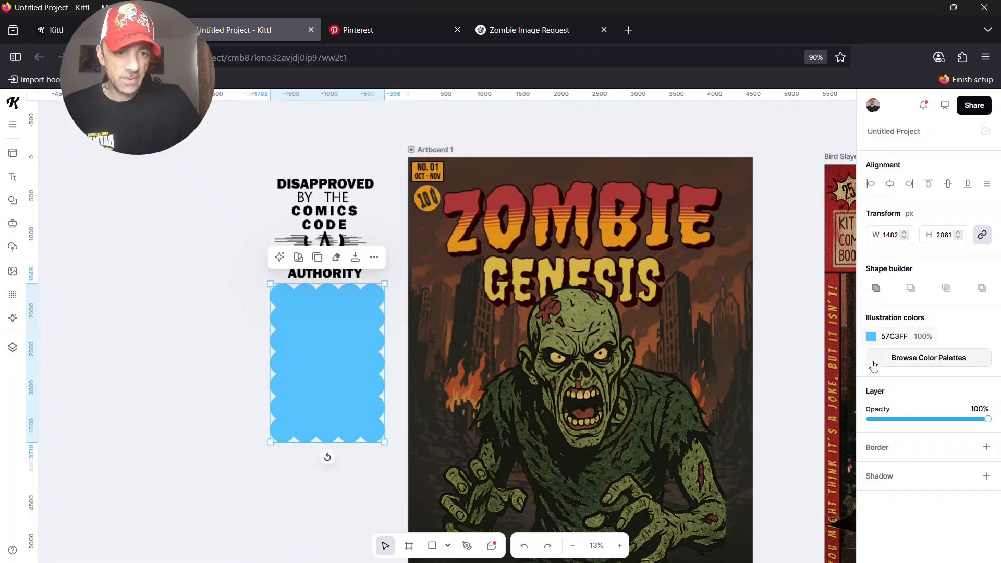
left_click(871, 336)
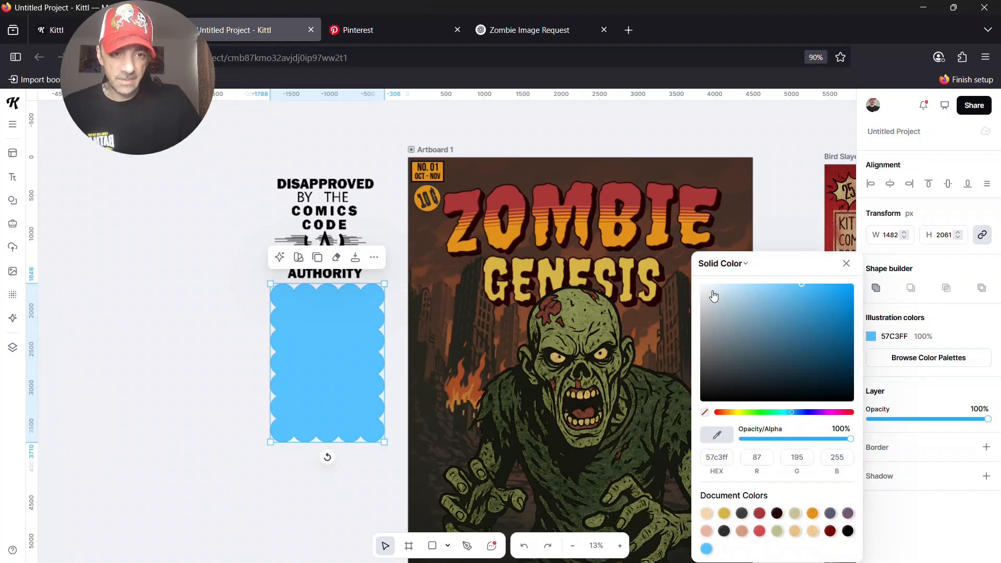
left_click_drag(714, 294, 702, 285)
left_click(847, 264)
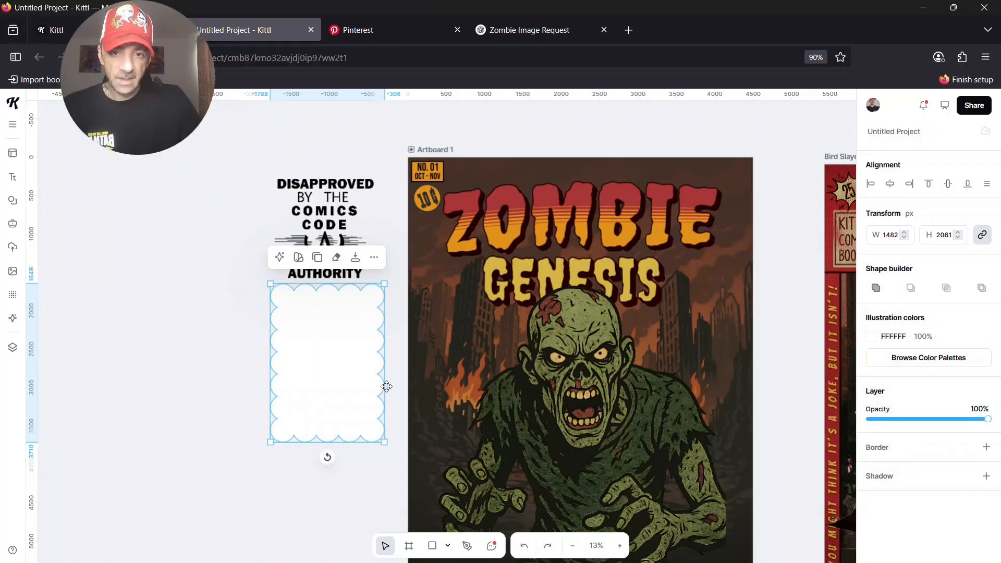
left_click(885, 447)
left_click_drag(868, 494, 872, 494)
left_click(793, 463)
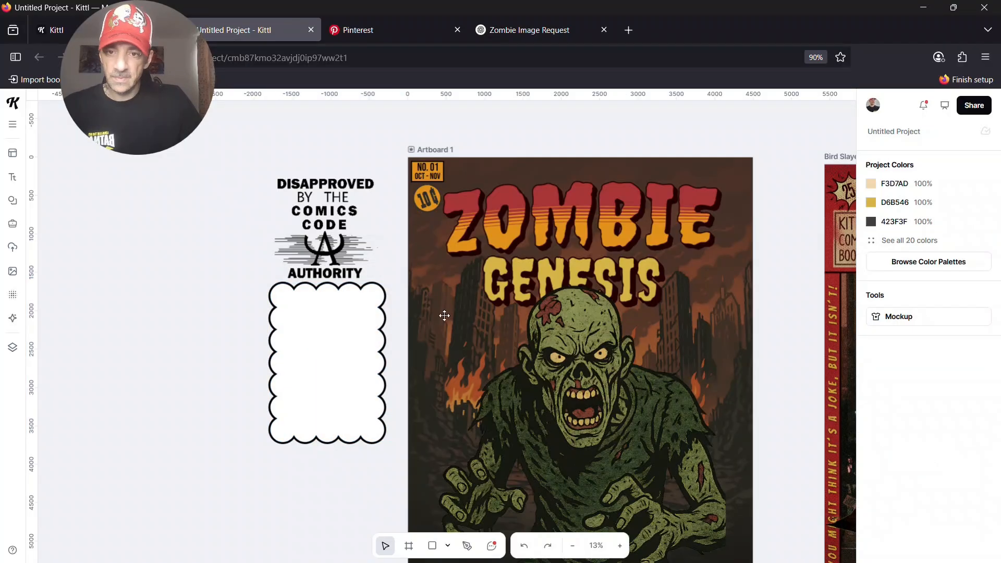
Step: Bring the Comics Code Authority graphic to the front and place it centred on the white scalloped rectangle
left_click(331, 228)
left_click_drag(331, 228, 329, 279)
left_click(371, 181)
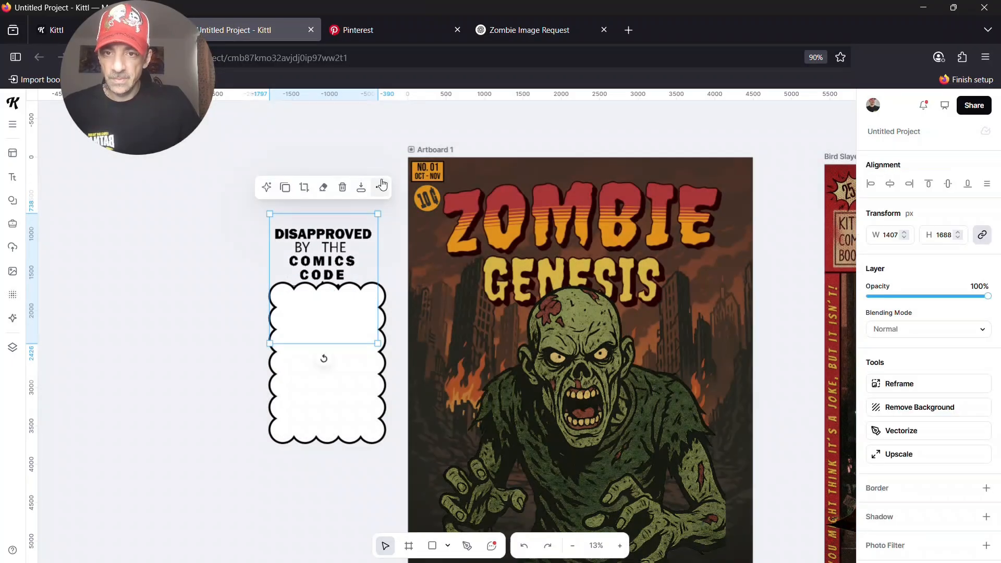
left_click(380, 187)
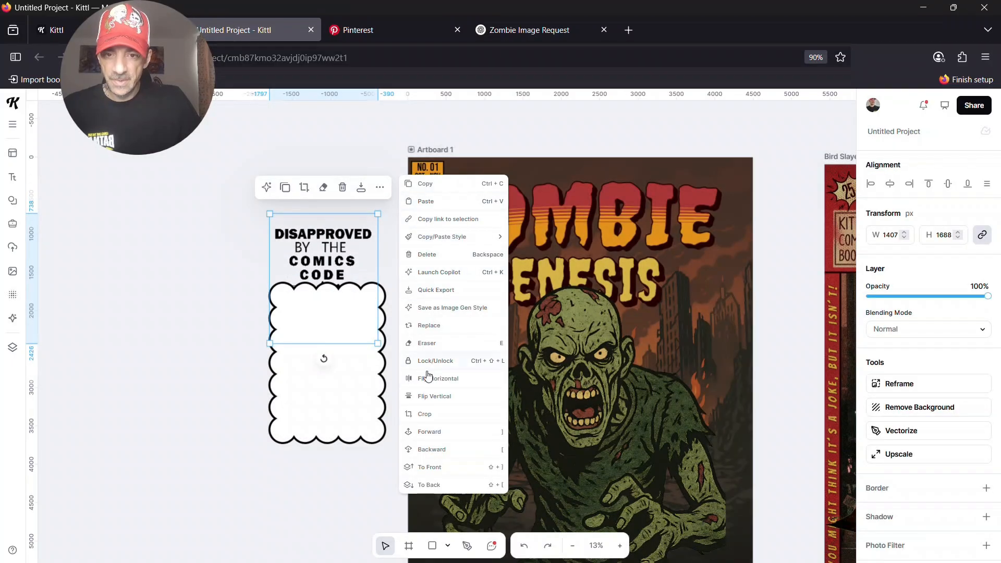
left_click(437, 470)
left_click_drag(325, 258, 332, 332)
left_click(327, 268)
mouse_move(242, 299)
left_mouse_down()
mouse_move(300, 274)
mouse_move(317, 304)
mouse_move(319, 361)
left_mouse_up()
left_click(239, 304)
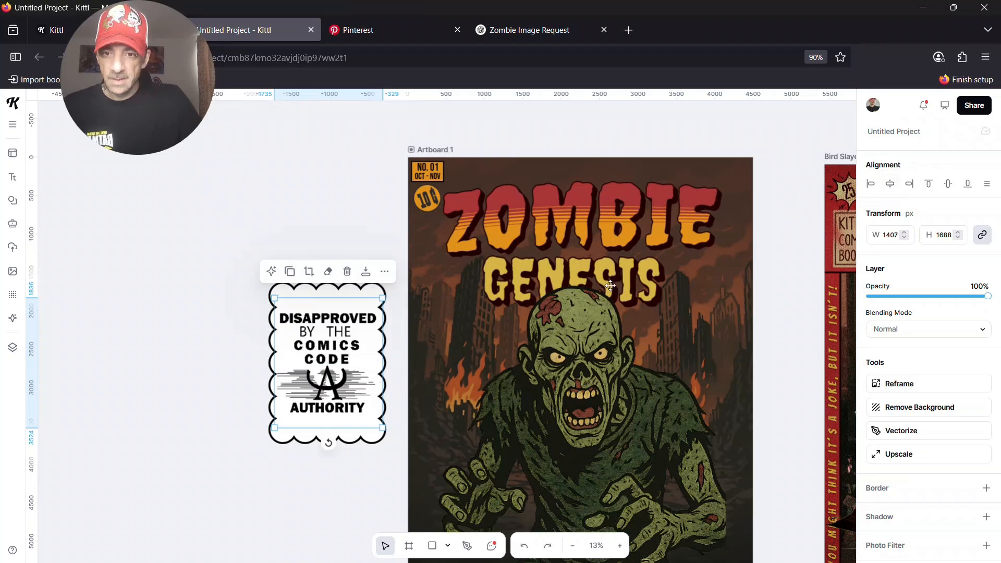
Step: Scale the Comics Code graphic to about 1201 × 1441 px and fit the scalloped rectangle around it at about 1262 × 1755 px
left_click_drag(382, 298, 367, 317)
left_click_drag(328, 351, 337, 373)
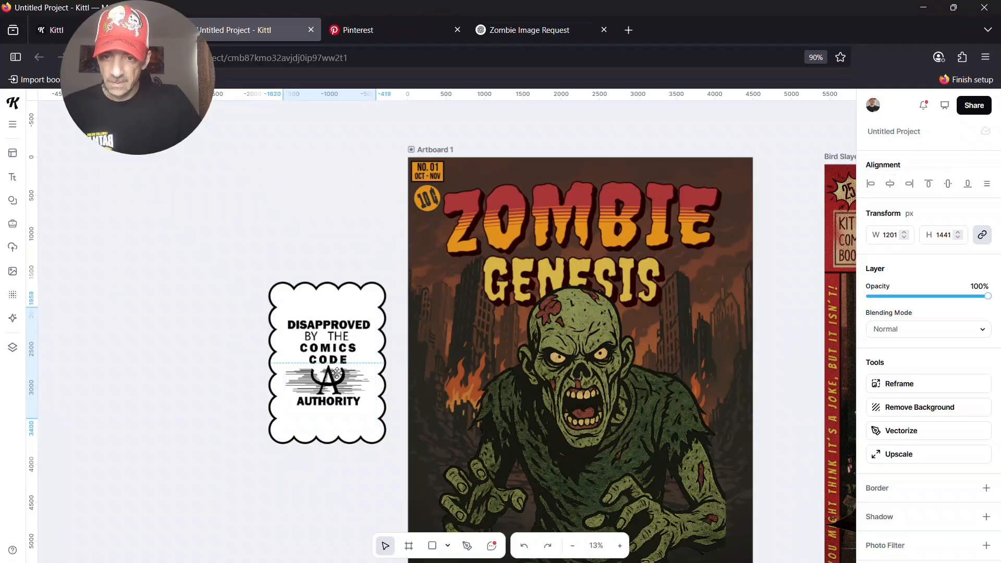
left_click(375, 301)
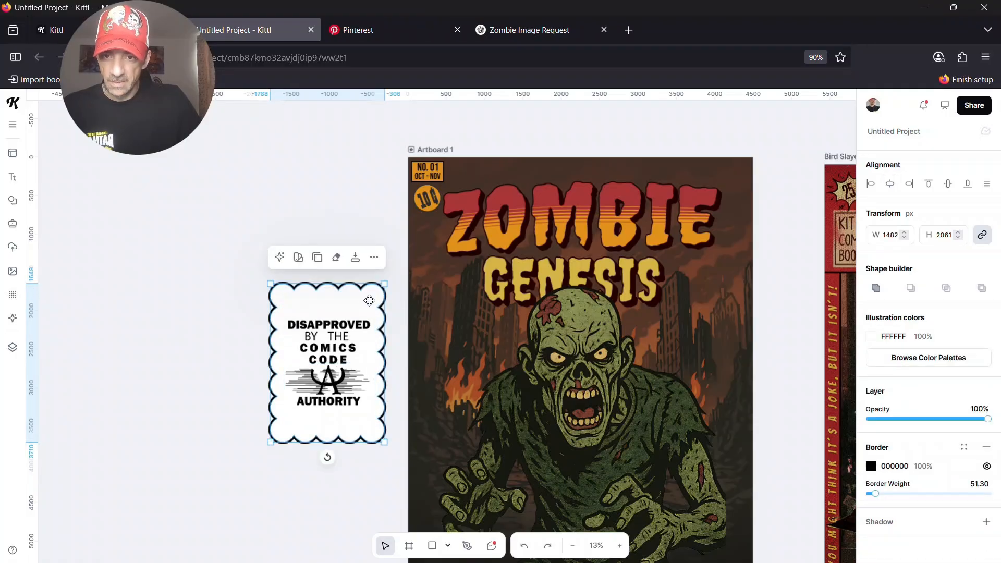
left_click_drag(384, 284, 374, 297)
left_click_drag(337, 350, 343, 347)
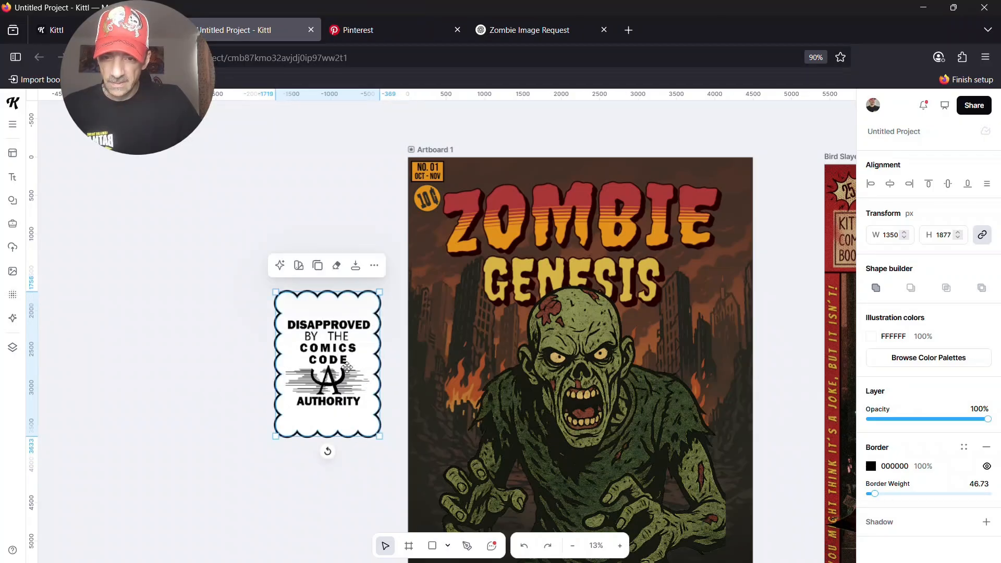
left_click_drag(377, 436, 369, 401)
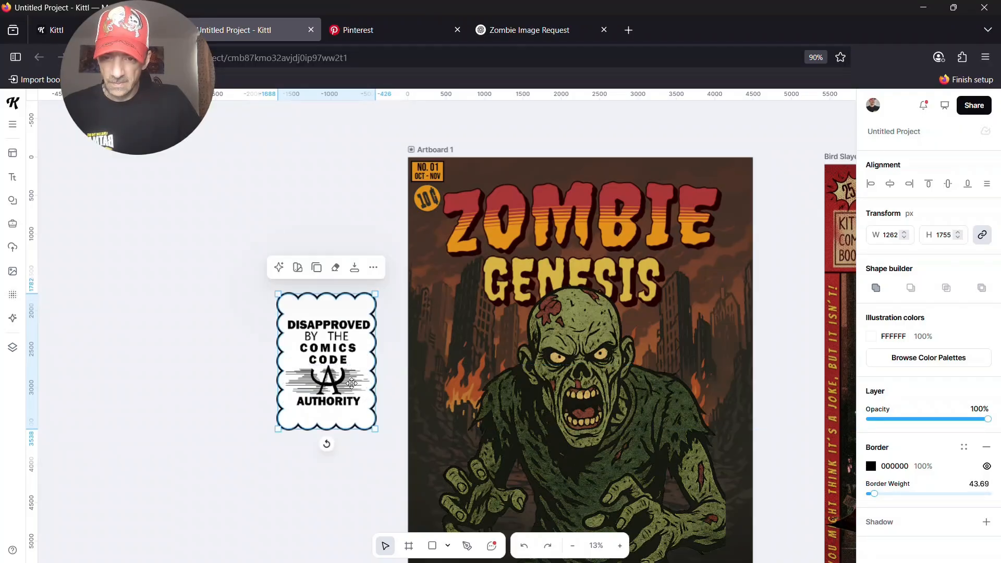
left_click(340, 377)
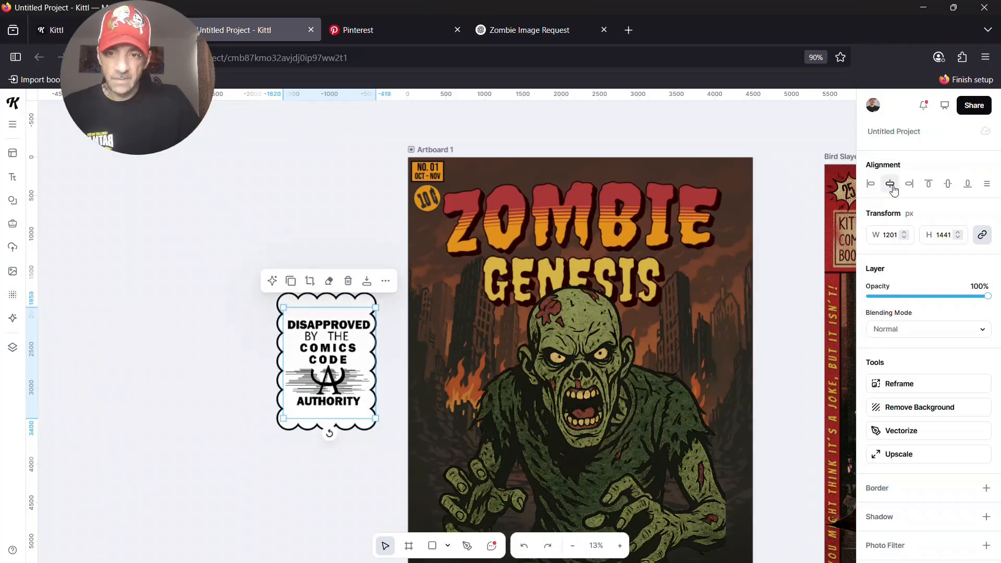
left_click(345, 478)
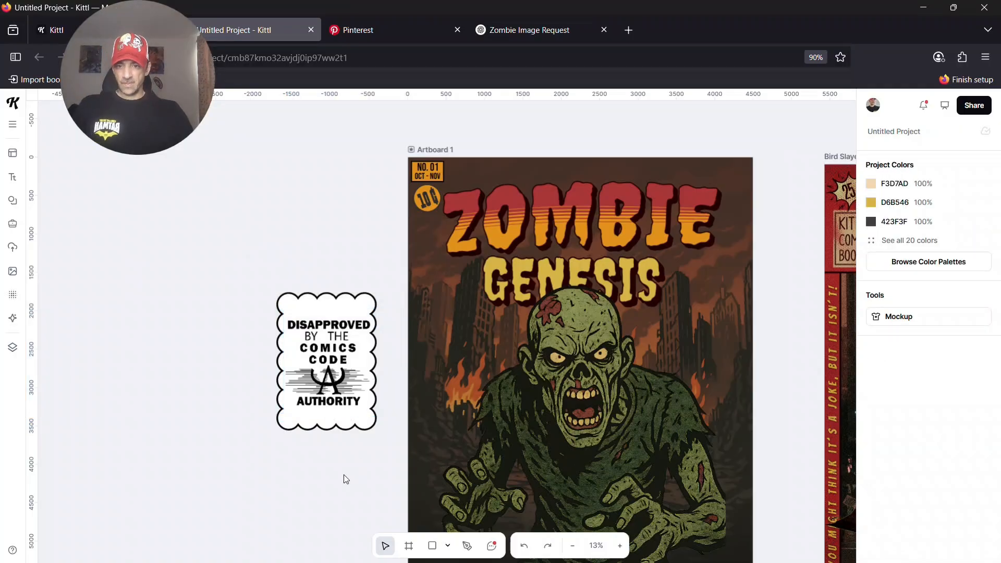
Step: Group the graphic with its scalloped backing and place the stamp in the cover's upper right corner at about 347 × 480 px
left_click_drag(252, 265, 388, 464)
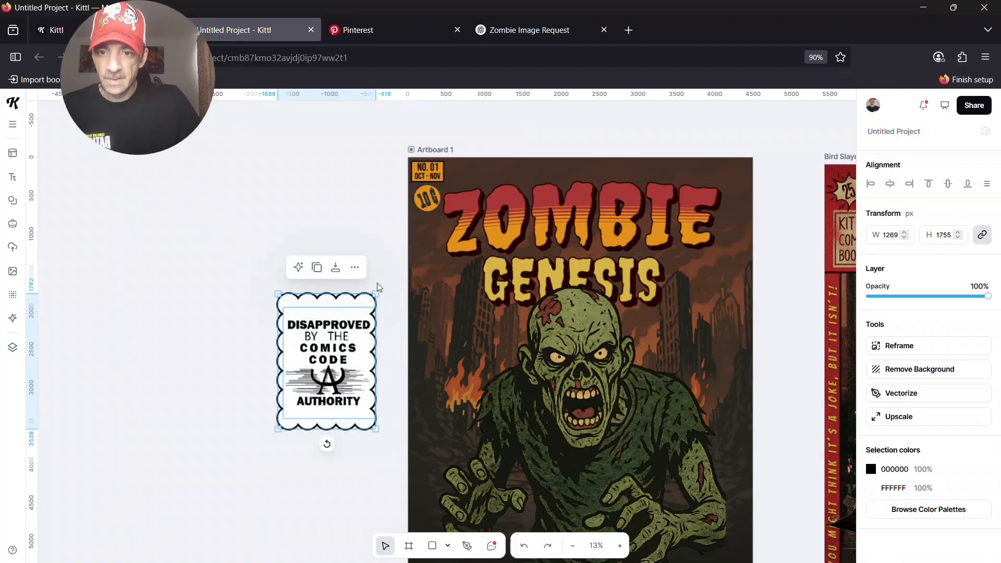
left_click(358, 274)
left_click(415, 342)
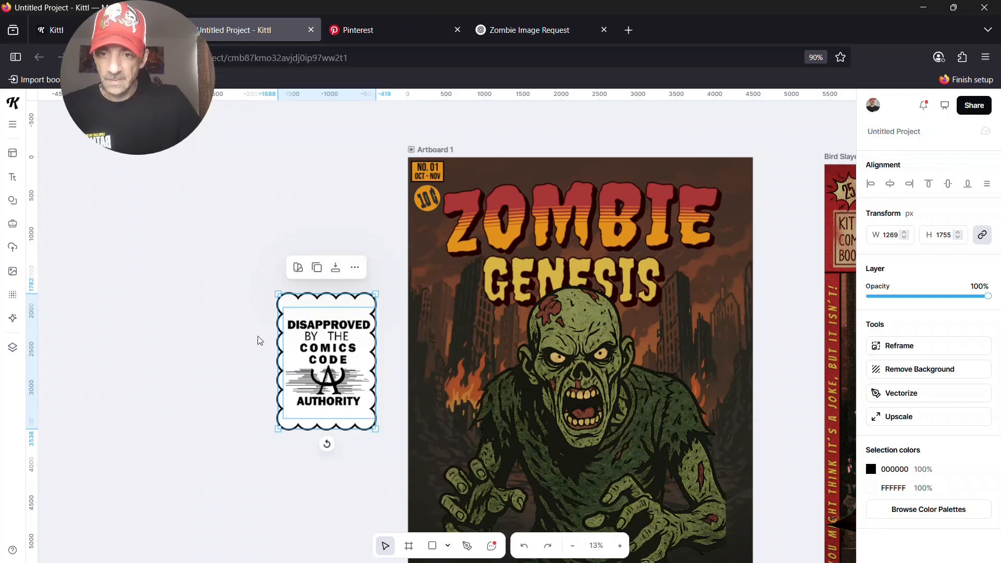
left_click_drag(280, 293, 733, 172)
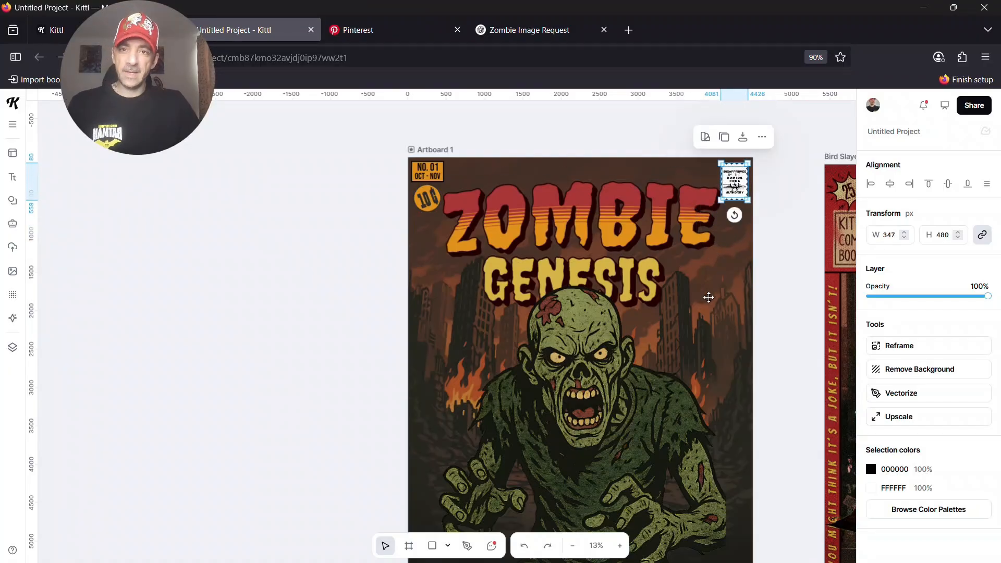
left_click_drag(737, 336, 586, 300)
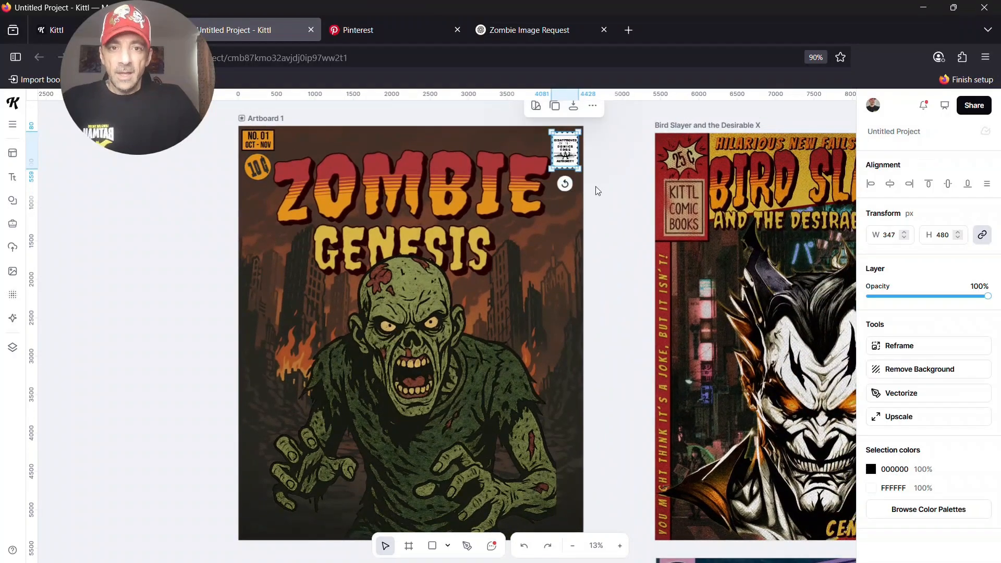
Step: Shrink the Comics Code stamp to about 218 × 301 px, keeping it tucked into the cover's upper right corner
left_click_drag(580, 130, 568, 151)
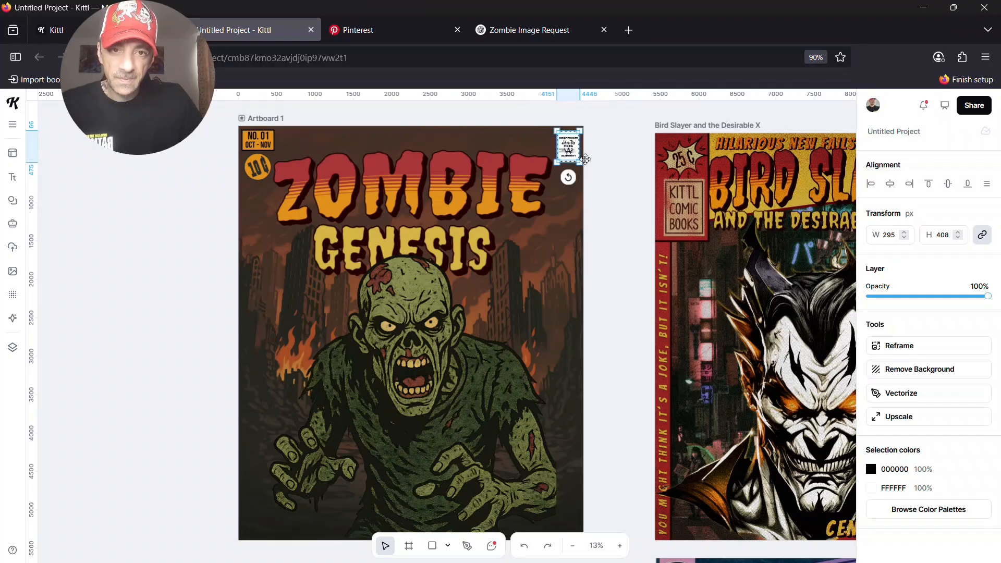
left_click(618, 176)
left_click(568, 150)
left_click_drag(576, 135, 571, 142)
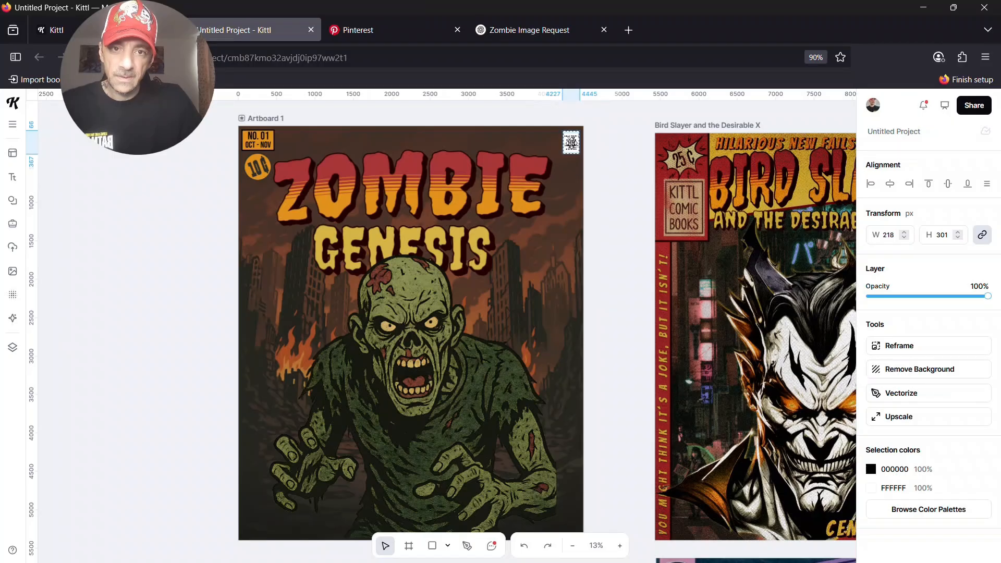
Step: Check the stamp's legibility up close and compare the cover with the Bird Slayer and Tales of Horror reference covers
left_click(621, 545)
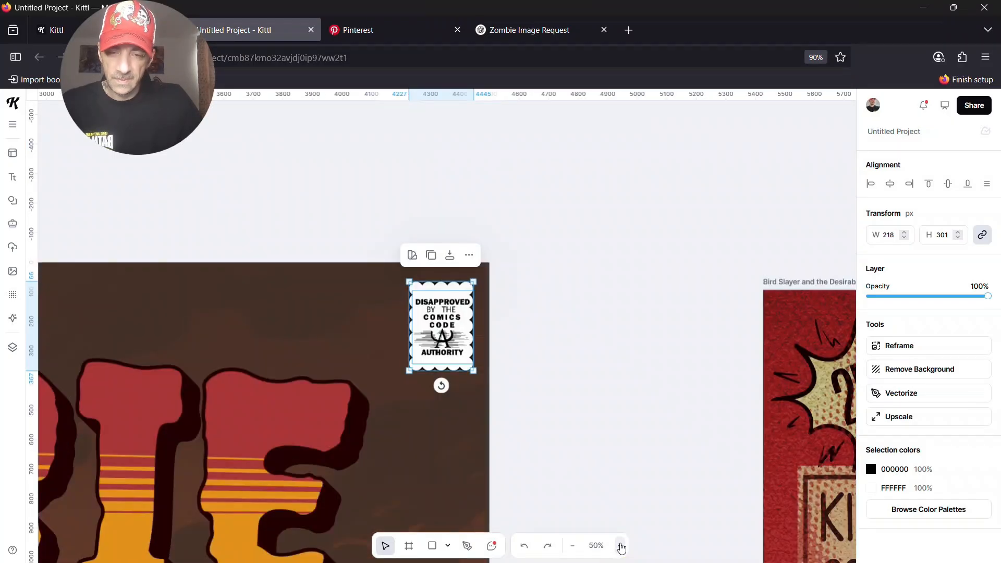
left_click(572, 546)
left_click(573, 546)
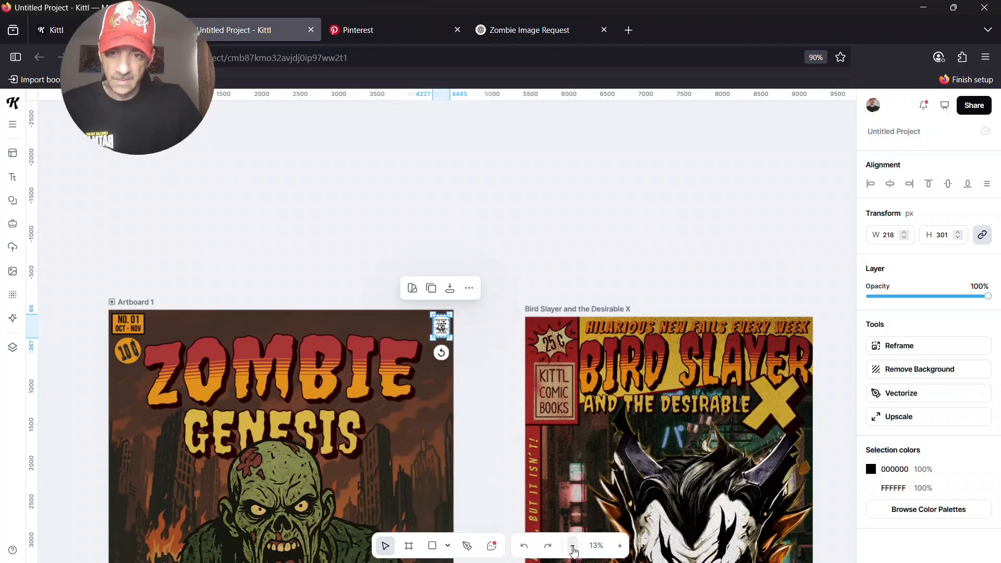
left_click(573, 546)
left_click(619, 553)
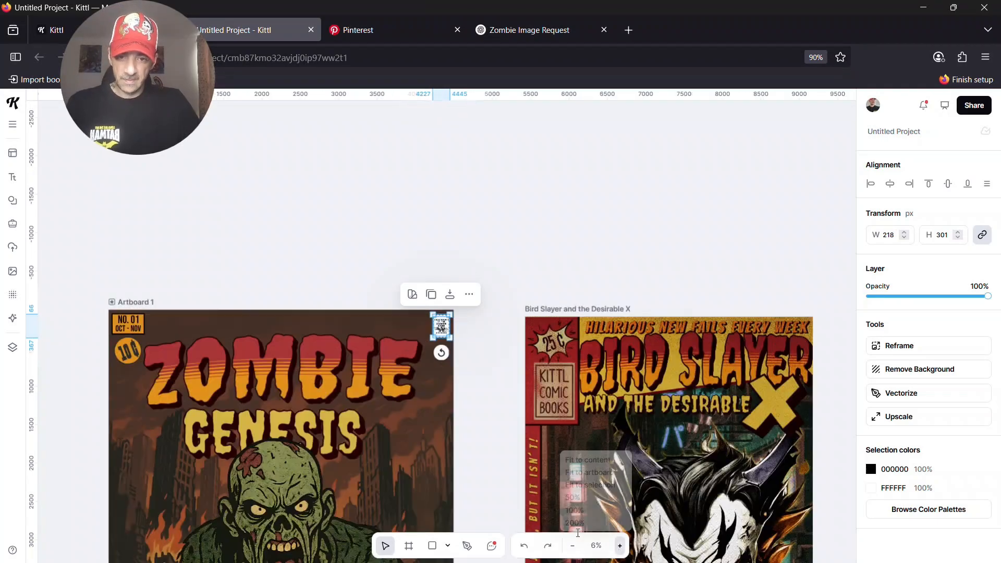
left_click_drag(479, 452, 569, 260)
left_click(574, 278)
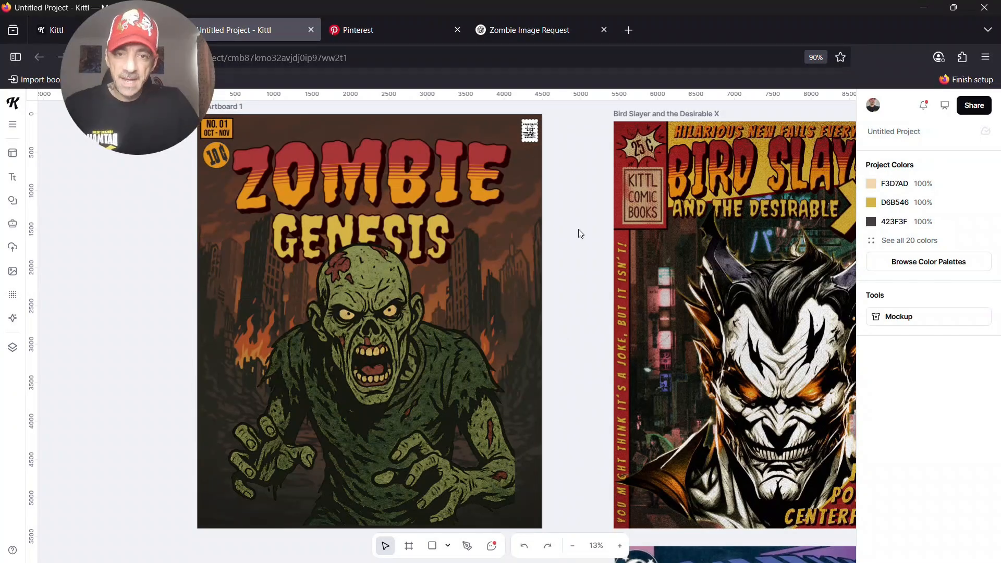
scroll(666, 312, "right", 8)
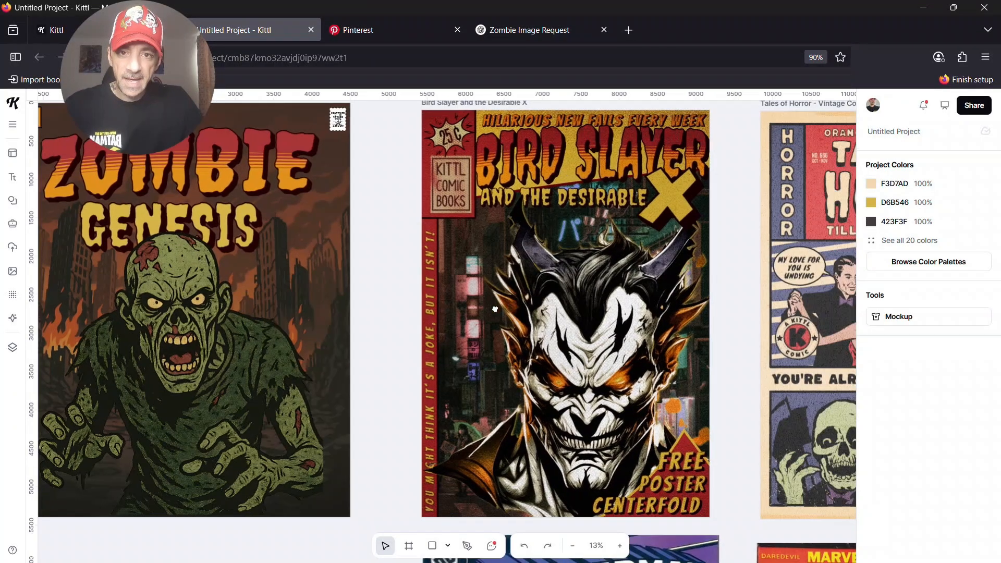
scroll(482, 316, "right", 1)
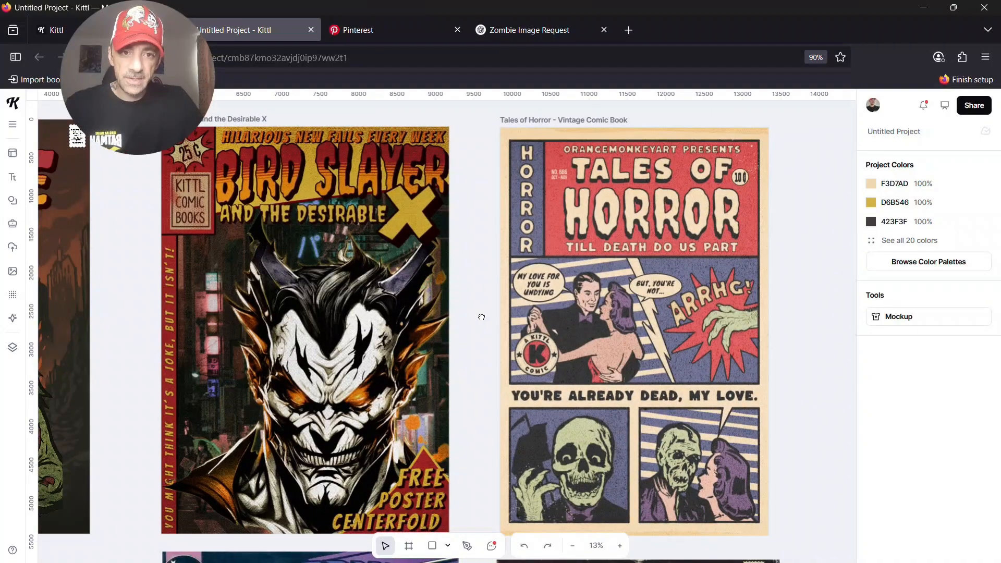
left_click_drag(482, 317, 743, 305)
Step: Duplicate the "TILL DEATH DO US PART" tagline from the Tales of Horror cover and move the copy over to the Zombie Genesis cover
left_click(788, 246)
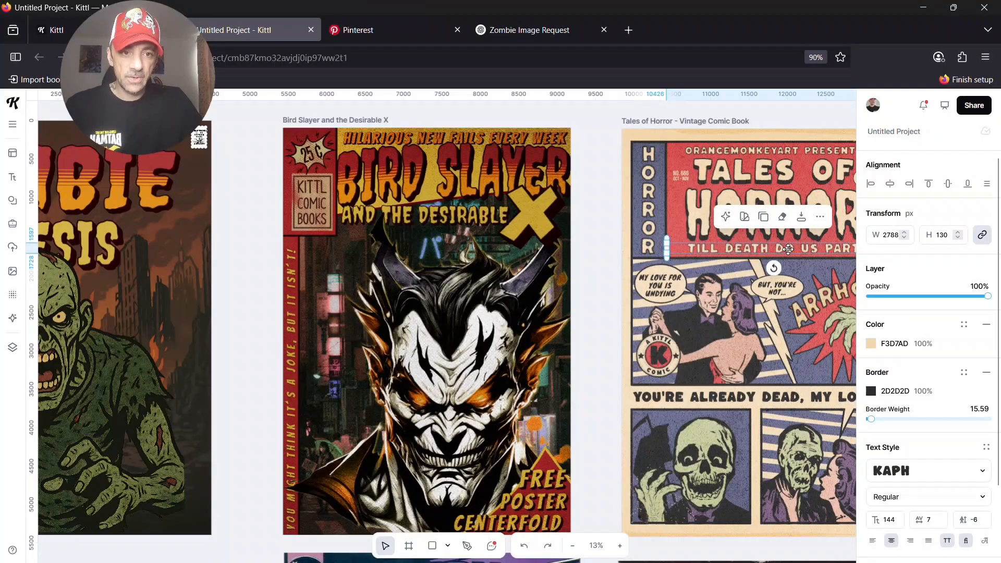
double_click(789, 247)
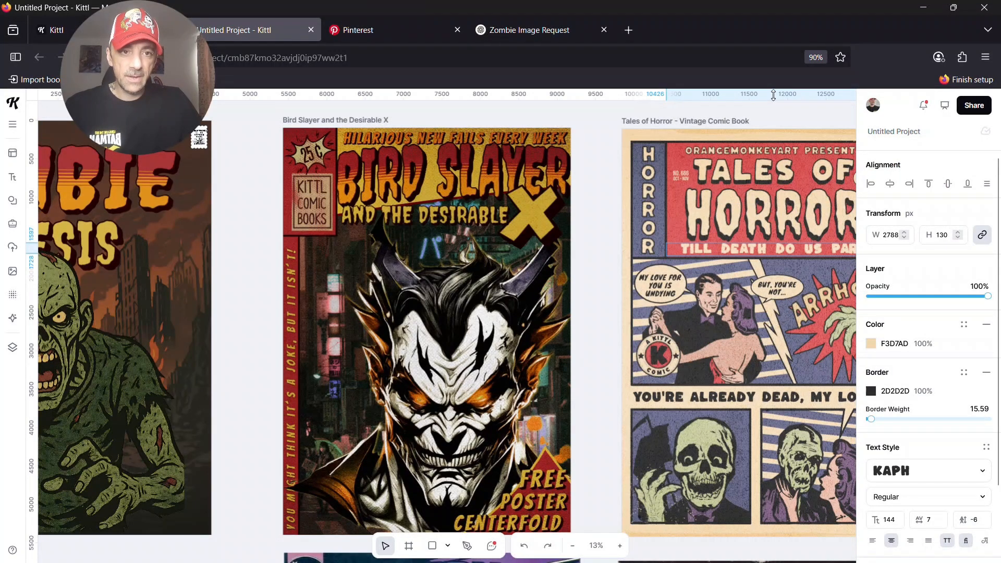
left_click(781, 117)
left_click(787, 246)
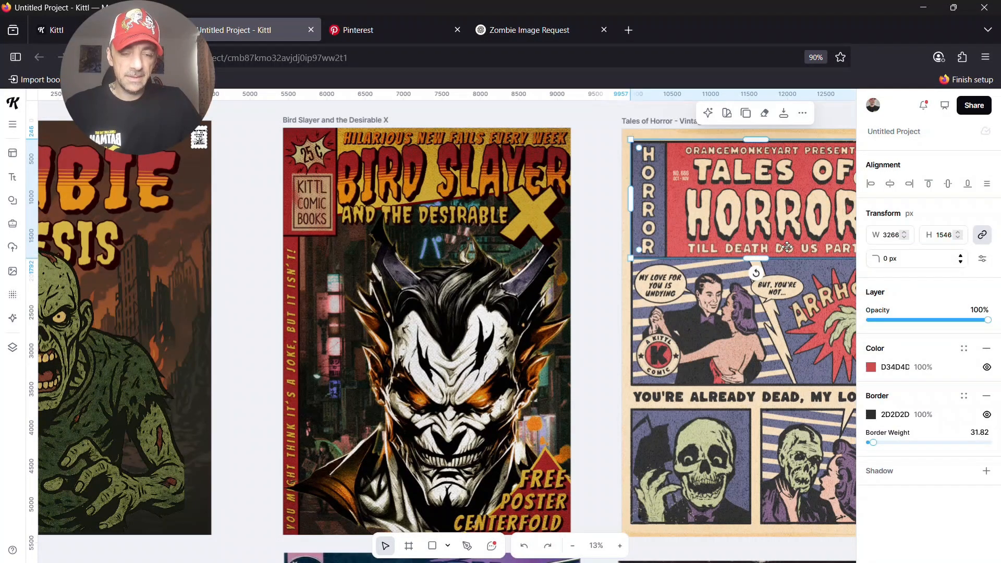
left_click(787, 247)
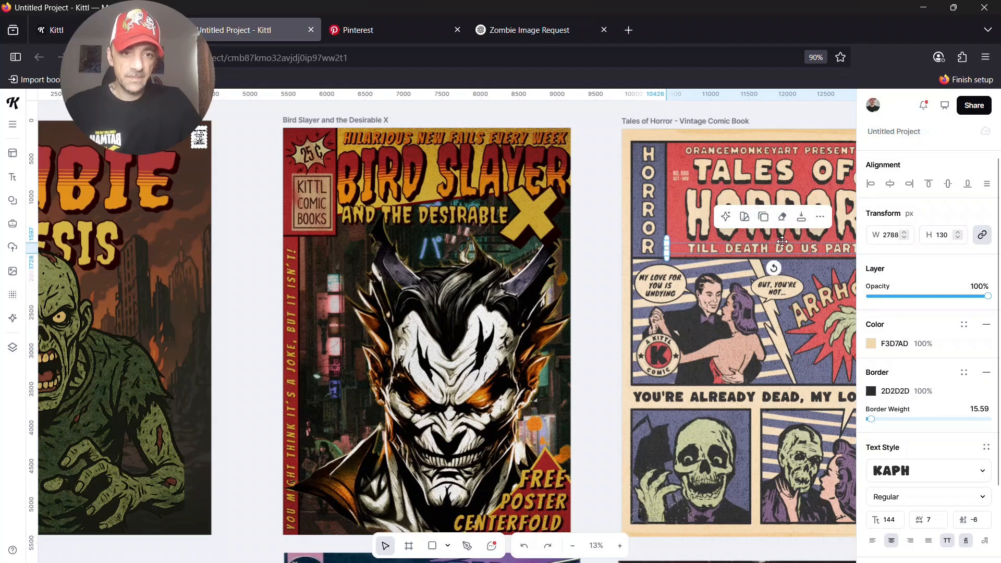
left_click(764, 217)
left_click_drag(782, 248, 63, 234)
left_click_drag(244, 264, 669, 291)
Step: Size the tagline to about 3390 × 159 px and place it above the ZOMBIE title, between the issue badge and the stamp
left_click_drag(604, 262, 545, 202)
key("ctrl+z")
left_click_drag(569, 259, 485, 166)
left_click_drag(578, 158, 558, 164)
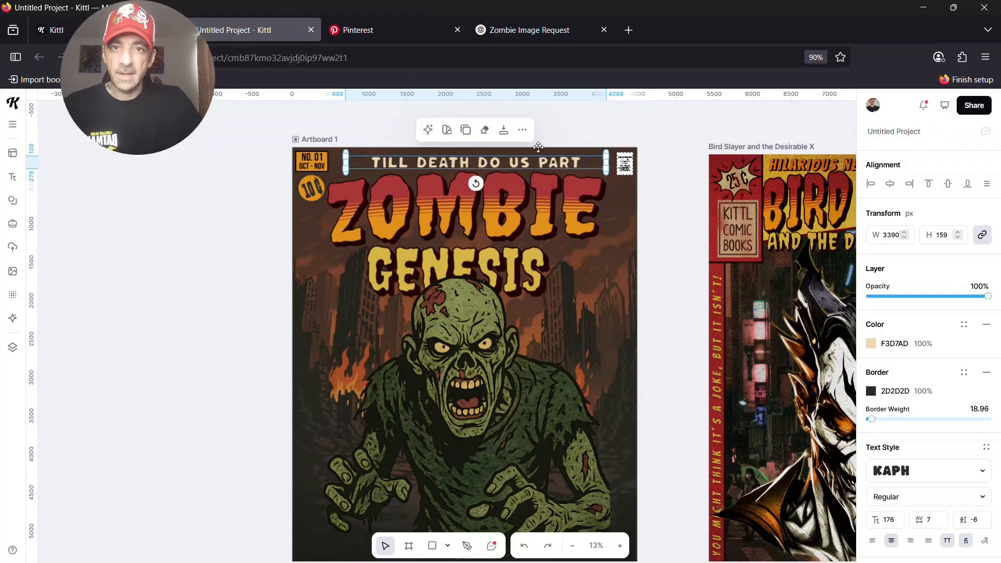
Step: Switch to the ChatGPT conversation and read through its zombie comic taglines and publisher name ideas, including the Dark & Gritty list
left_click(536, 31)
scroll(587, 292, "down", 4)
scroll(588, 294, "down", 20)
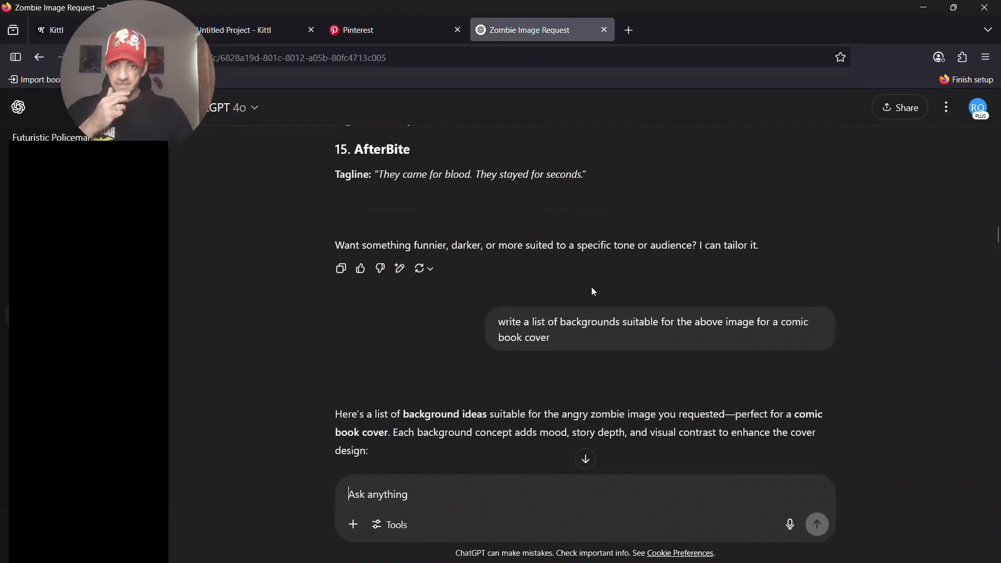
scroll(600, 302, "down", 20)
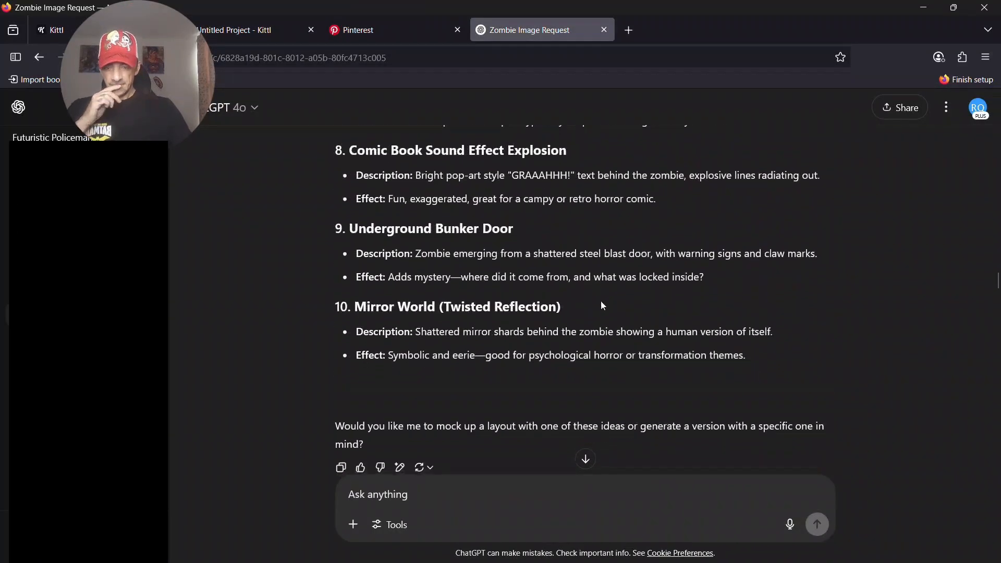
scroll(615, 294, "down", 12)
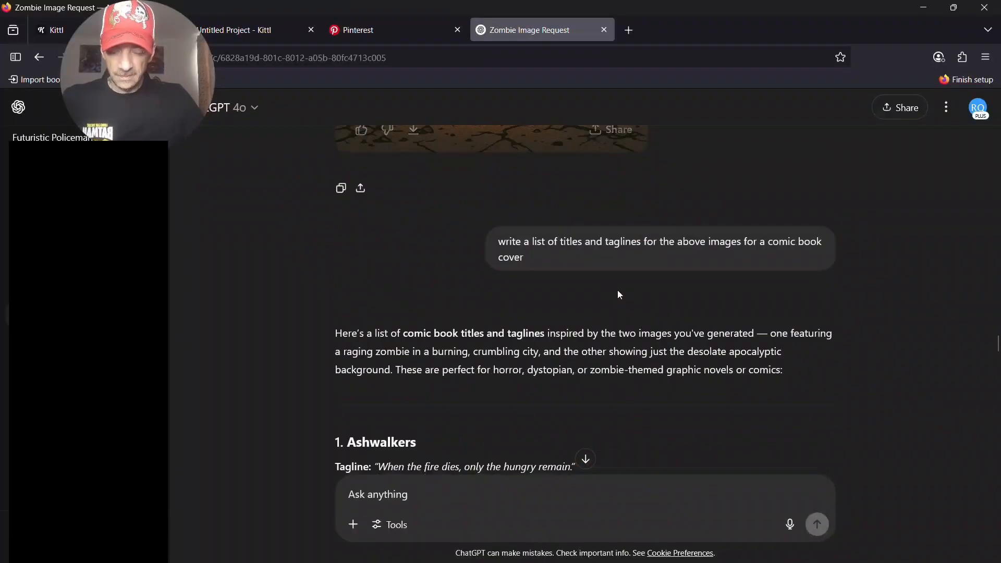
scroll(618, 288, "down", 6)
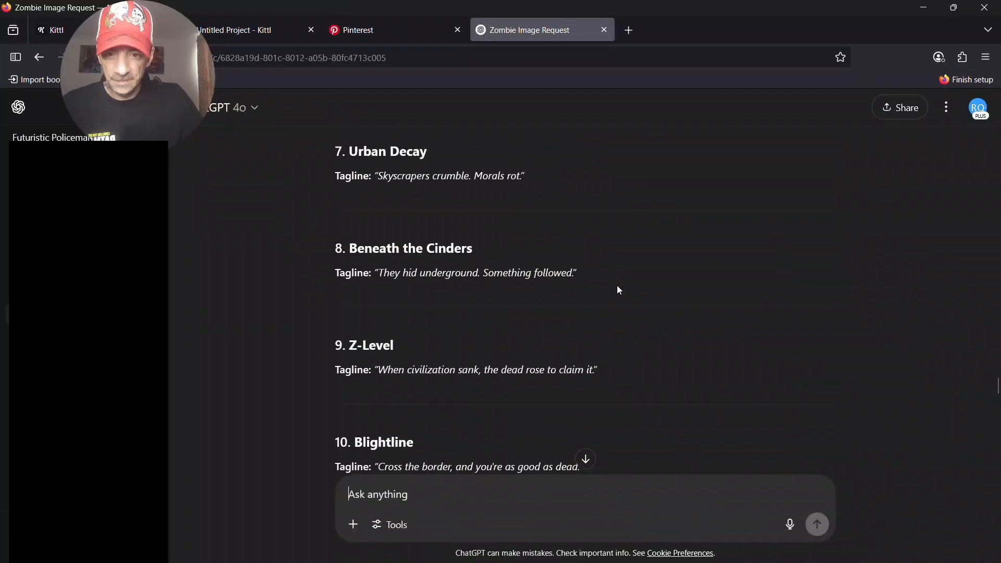
scroll(782, 266, "up", 3)
mouse_move(997, 384)
left_mouse_down()
mouse_move(996, 131)
mouse_move(997, 418)
left_mouse_up()
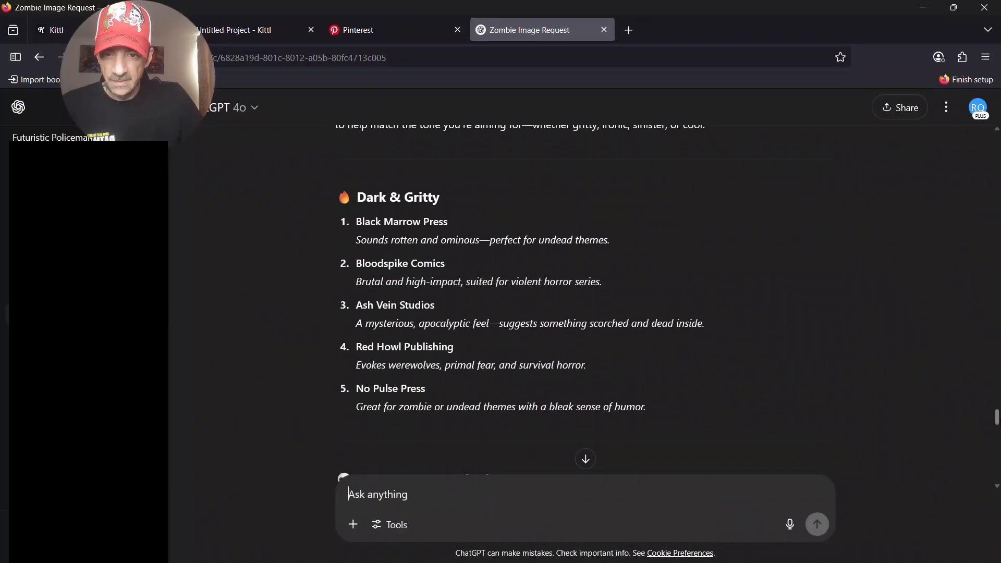
mouse_move(997, 417)
left_mouse_down()
mouse_move(997, 448)
mouse_move(998, 432)
left_mouse_up()
left_click_drag(997, 426, 997, 421)
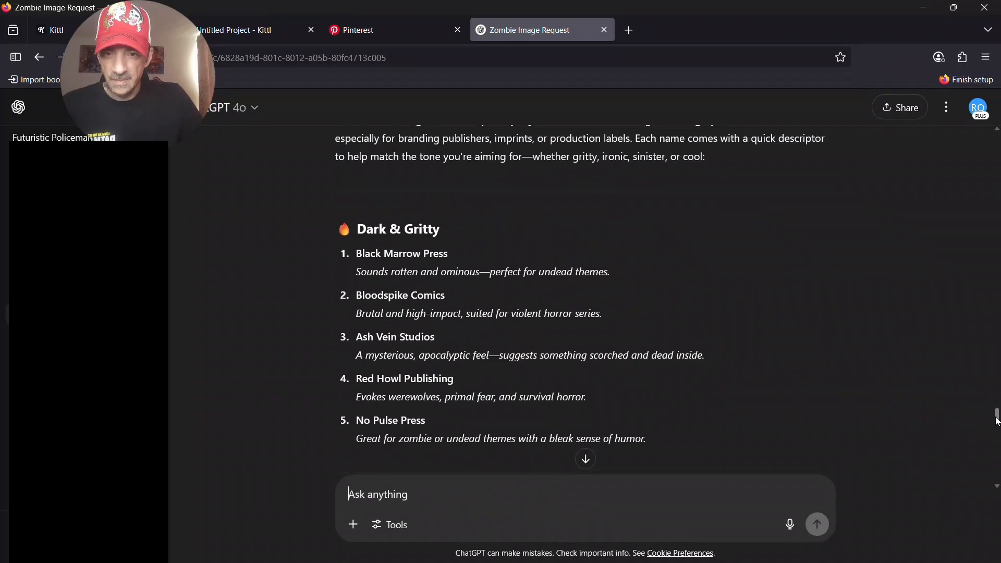
left_click_drag(997, 422, 997, 428)
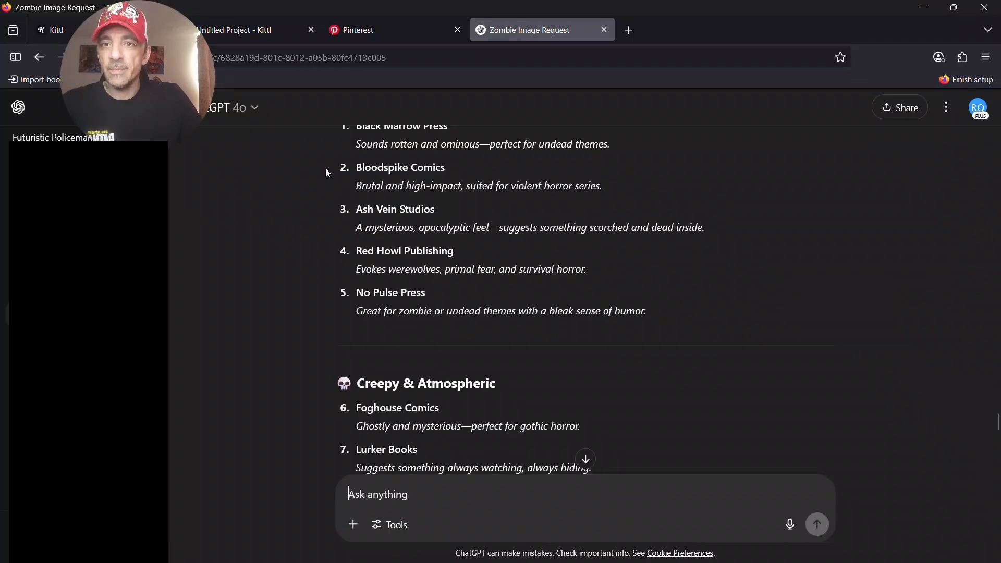
left_click(246, 29)
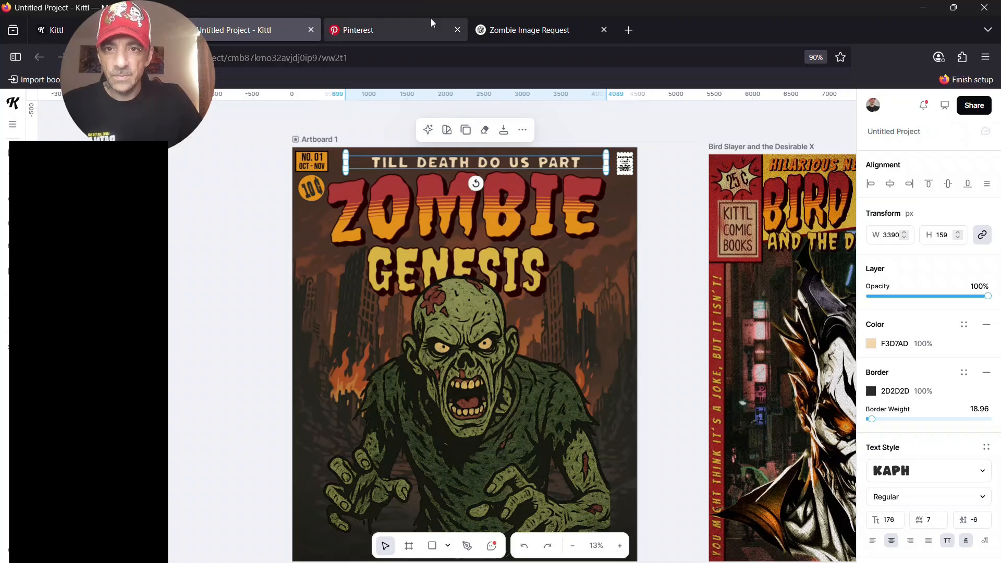
left_click(533, 33)
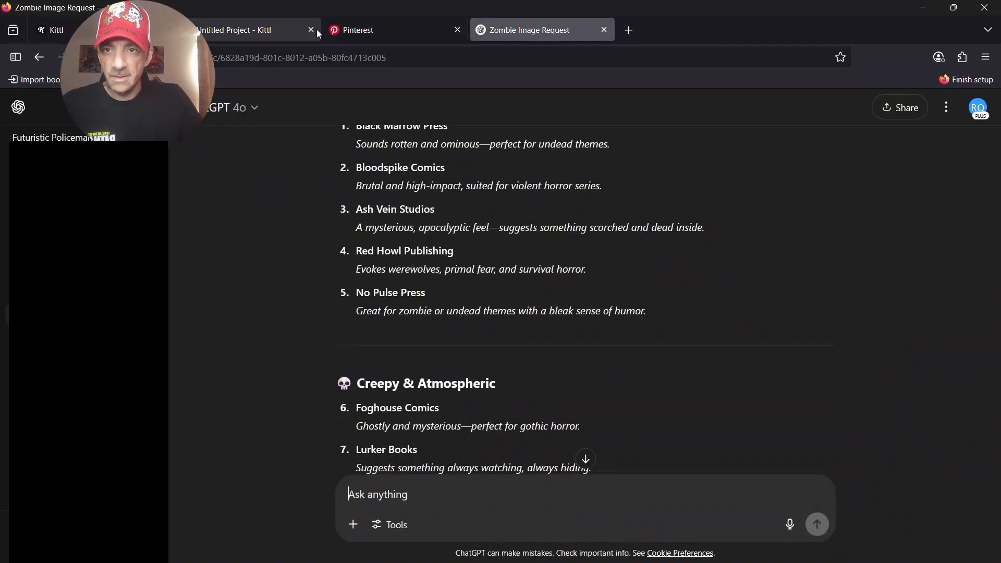
Step: Return to the Kittl project and replace the tagline above the ZOMBIE title with "NO PULSE PRESS PRESENTS"
left_click(265, 33)
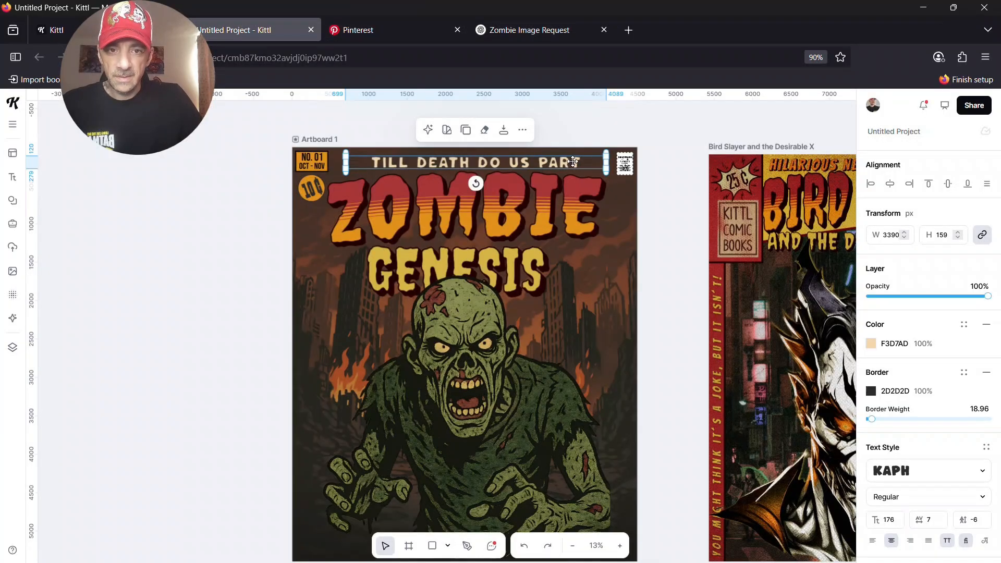
double_click(583, 160)
key("BackSpace")
key("BackSpace")
key("BackSpace")
key("BackSpace")
key("BackSpace")
key("BackSpace")
key("BackSpace")
key("BackSpace")
key("BackSpace")
key("BackSpace")
key("BackSpace")
key("BackSpace")
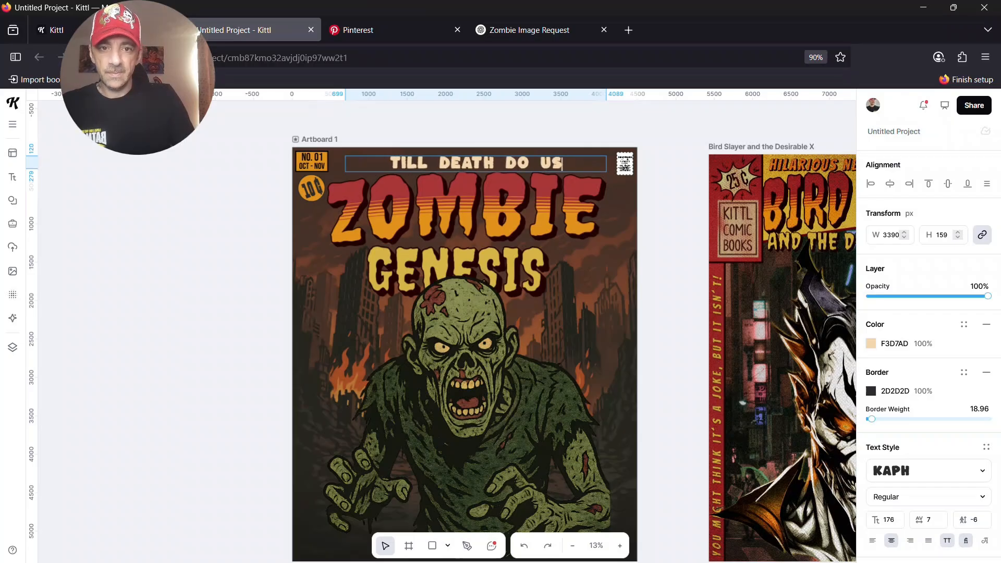
key("BackSpace")
key("BackSpace")
key("BackSpace")
key("BackSpace")
key("BackSpace")
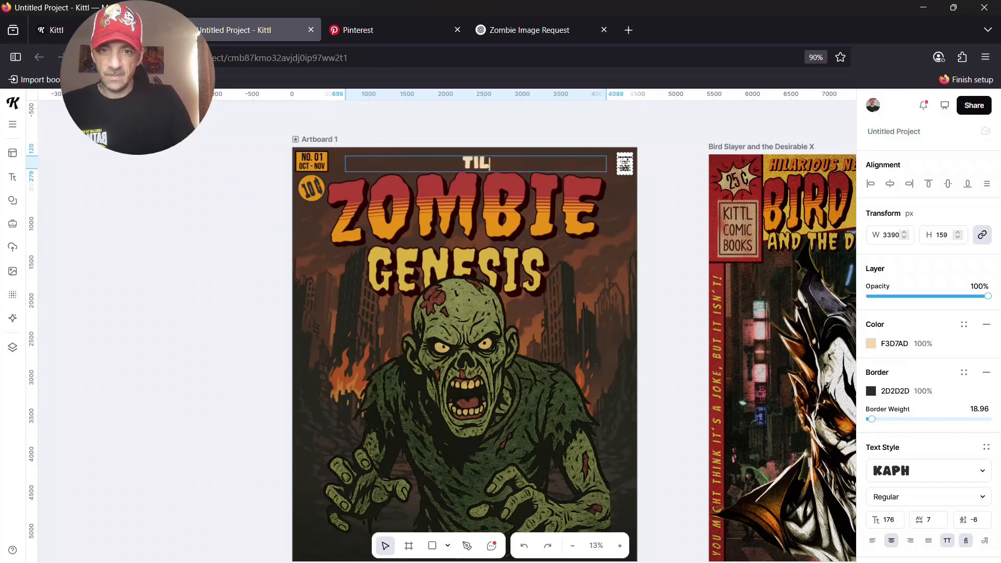
type("NO P")
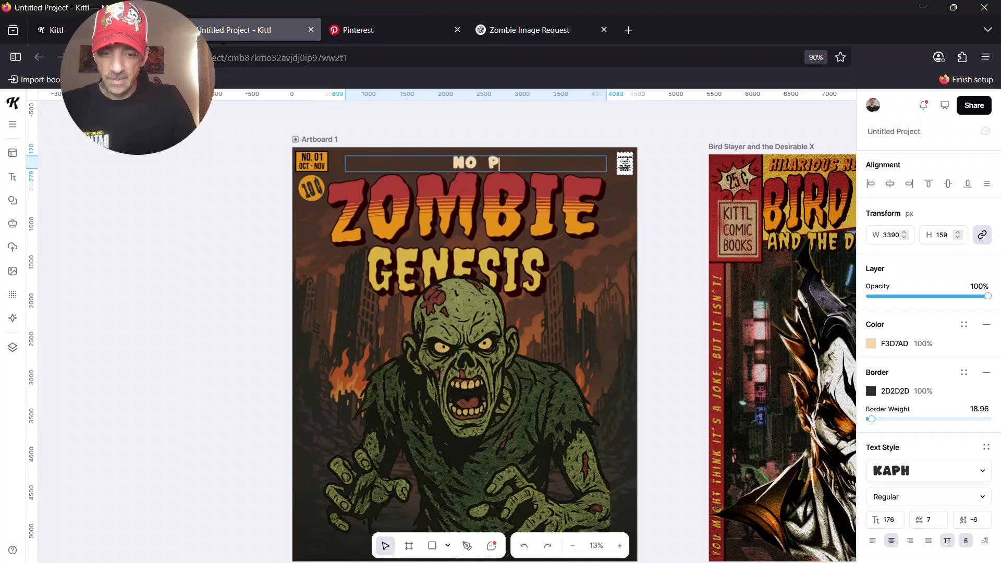
type("ULSE PRESS PRESENTS")
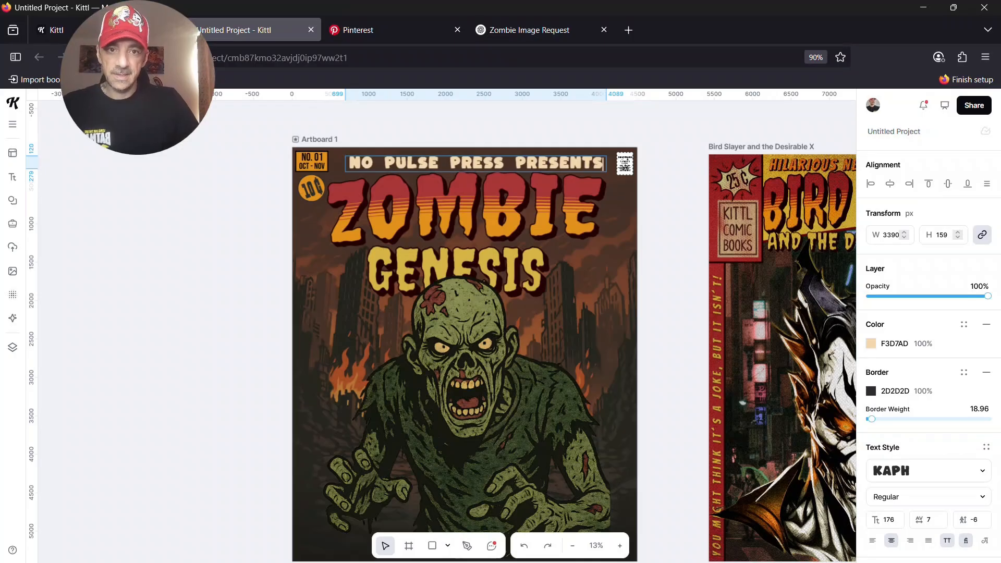
left_click(657, 223)
Step: Center the "NO PULSE PRESS PRESENTS" tagline horizontally on the Zombie Genesis cover
left_click_drag(545, 162, 539, 163)
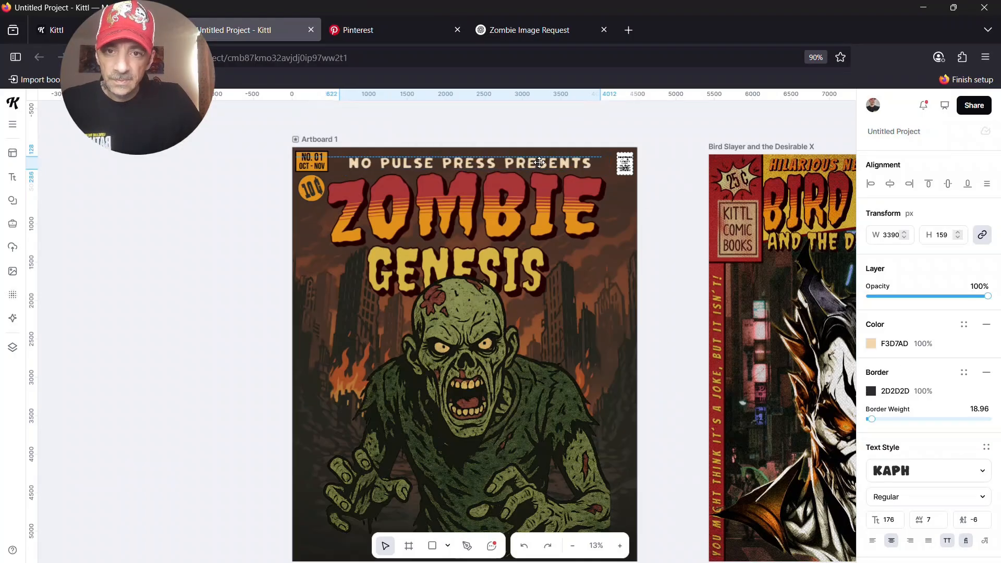
left_click(890, 183)
left_click(683, 267)
scroll(665, 271, "down", 4)
scroll(666, 271, "up", 4)
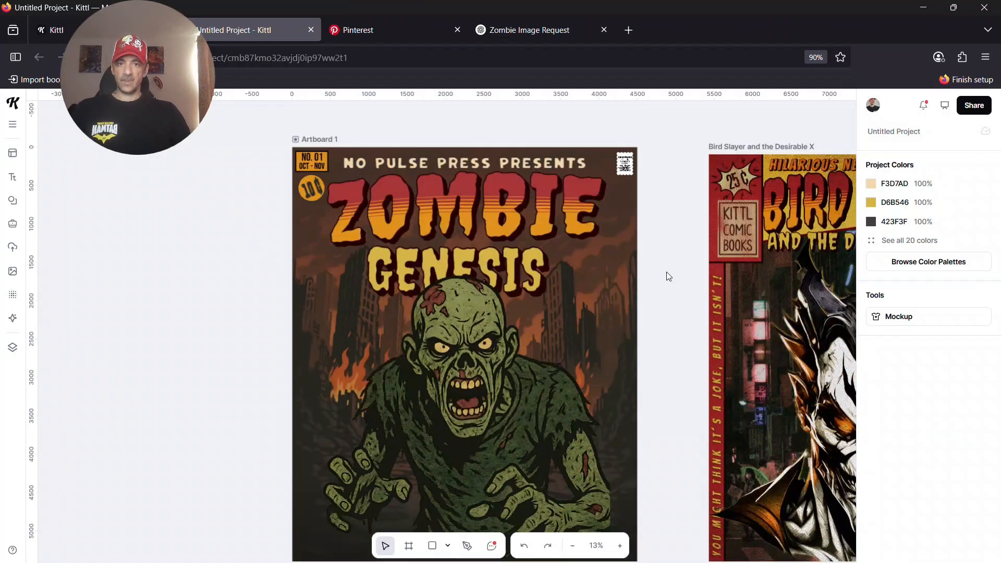
Step: Recolor the "NO PULSE PRESS PRESENTS" tagline with the yellow D6B546 sampled from the GENESIS lettering
left_click(564, 166)
left_click(871, 343)
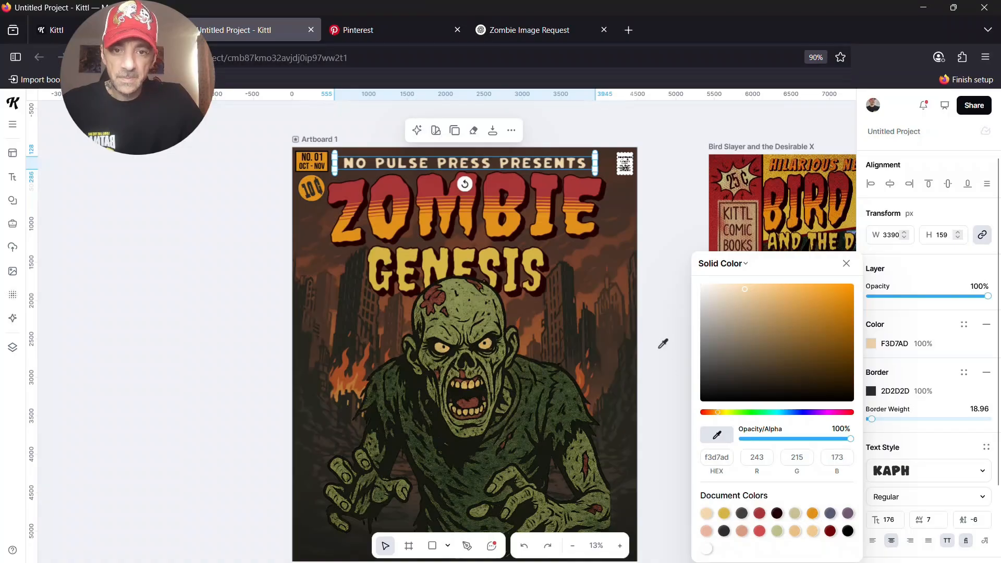
left_click(532, 256)
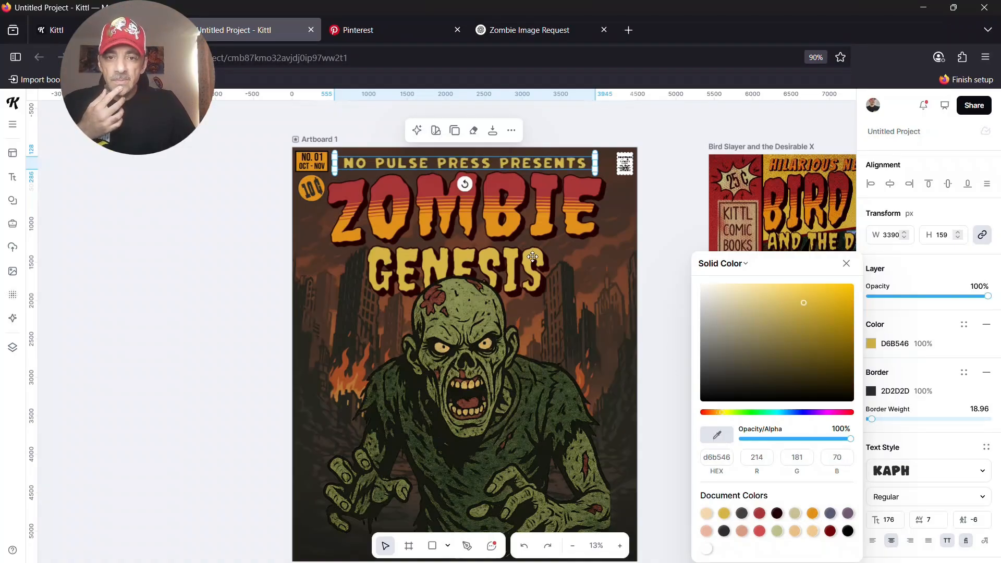
left_click(669, 228)
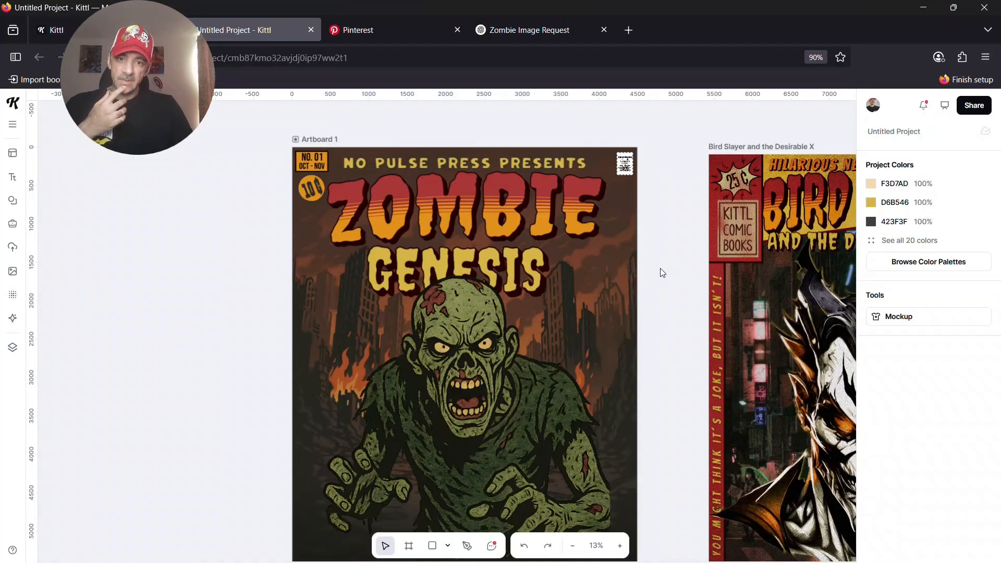
Step: Look over the Zombie Genesis cover and judge how the recolored tagline works with the titles, badges and stamp
scroll(662, 272, "down", 3)
scroll(660, 277, "up", 4)
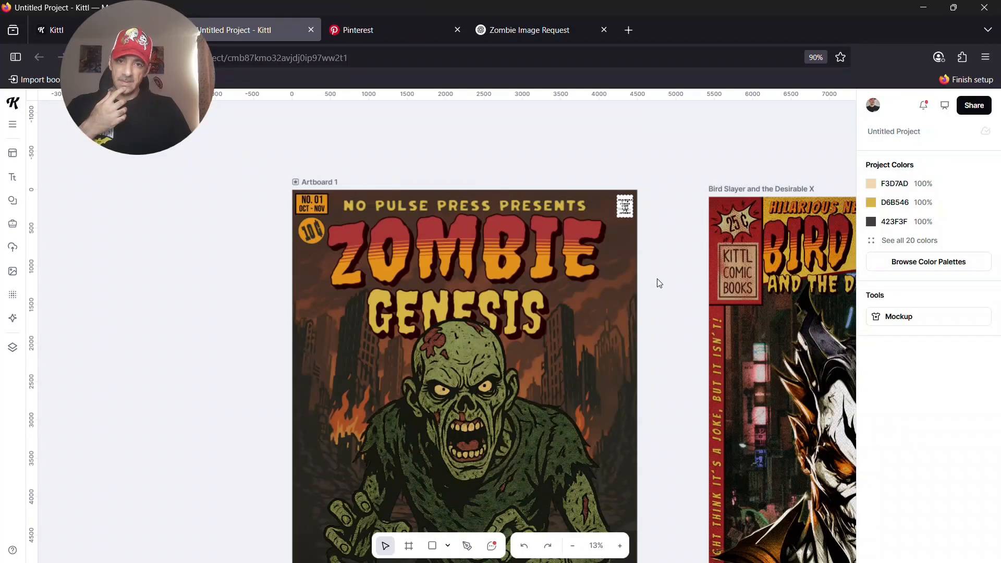
scroll(660, 283, "down", 2)
scroll(664, 423, "up", 2)
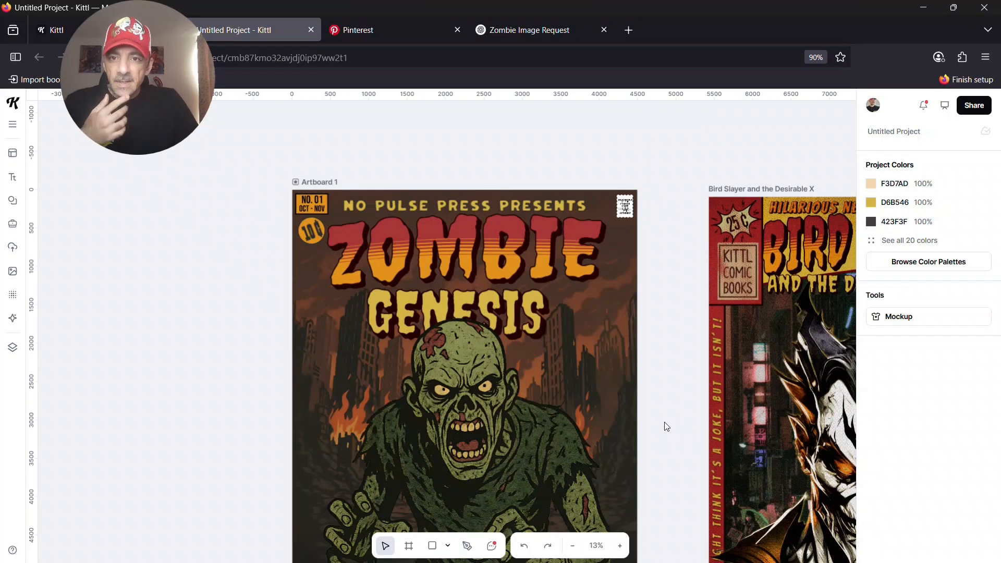
scroll(662, 420, "down", 1)
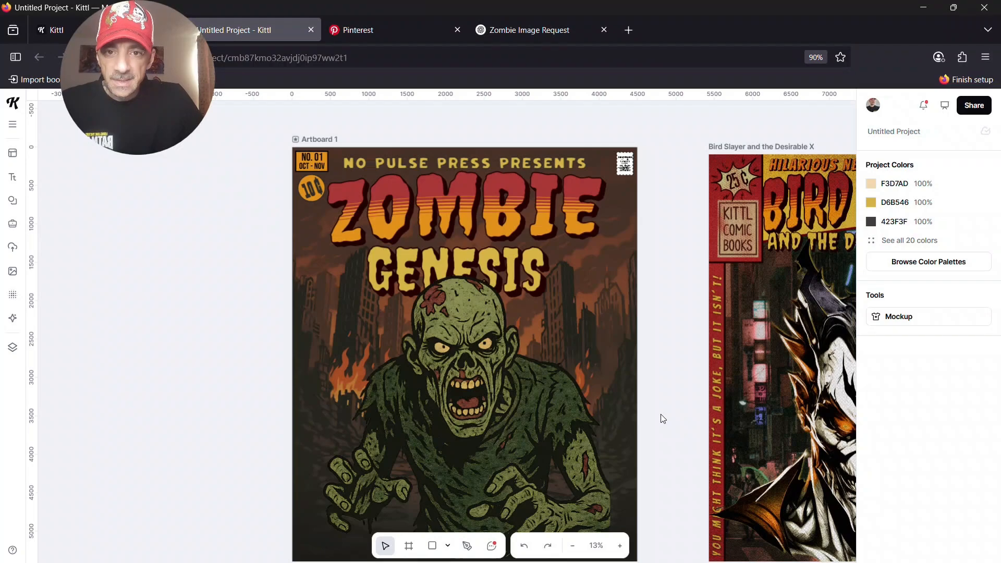
scroll(663, 418, "down", 1)
scroll(663, 418, "down", 1)
scroll(663, 418, "up", 2)
scroll(661, 415, "up", 1)
scroll(661, 415, "down", 1)
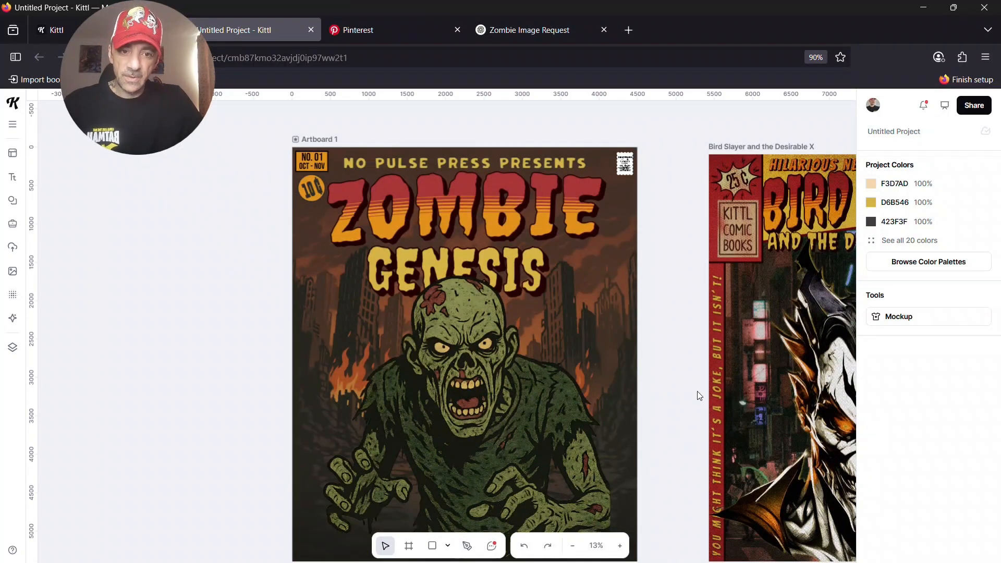
Step: Add the uploaded zombie head image, move it onto the empty canvas beside the cover and shrink it to 700 × 700 px
left_click_drag(781, 381, 813, 373)
left_click(15, 256)
left_click(82, 457)
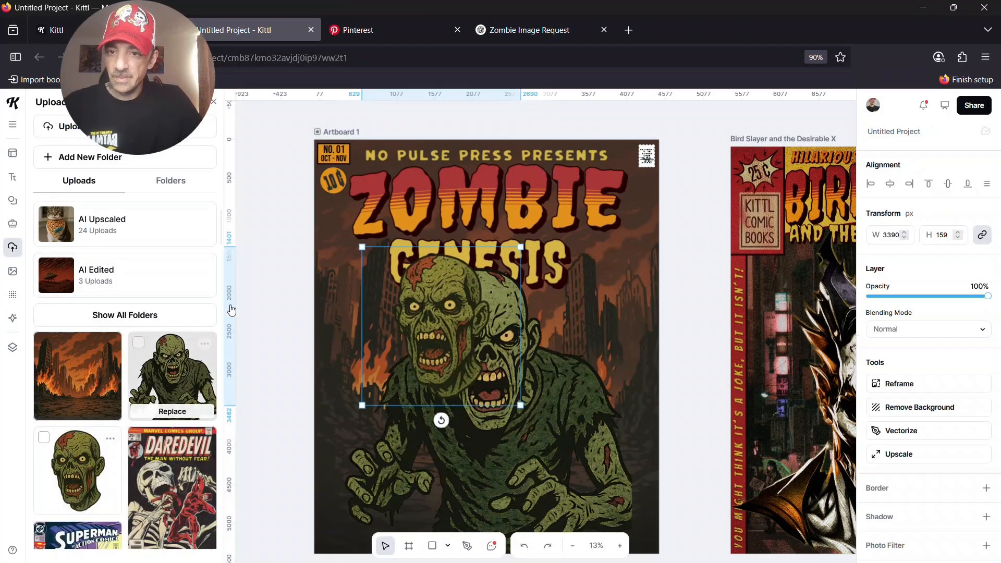
left_click(214, 102)
left_click_drag(446, 305, 169, 294)
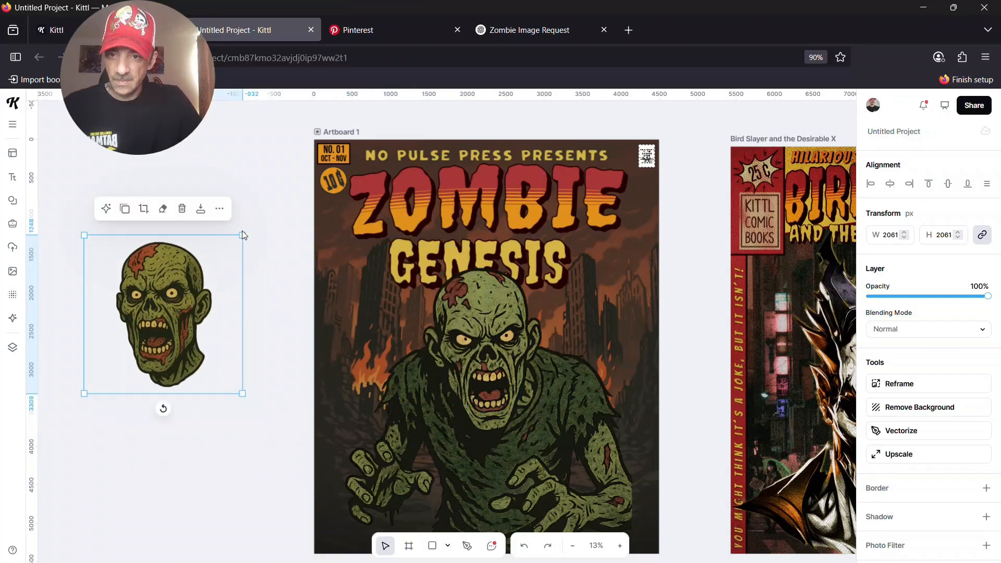
left_click_drag(242, 235, 247, 275)
left_click(286, 249)
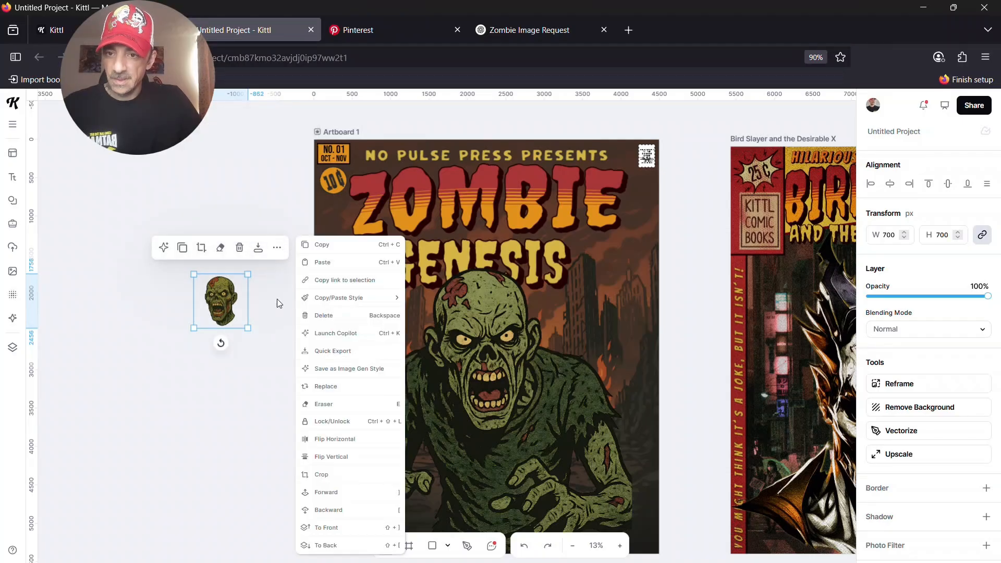
left_click(277, 299)
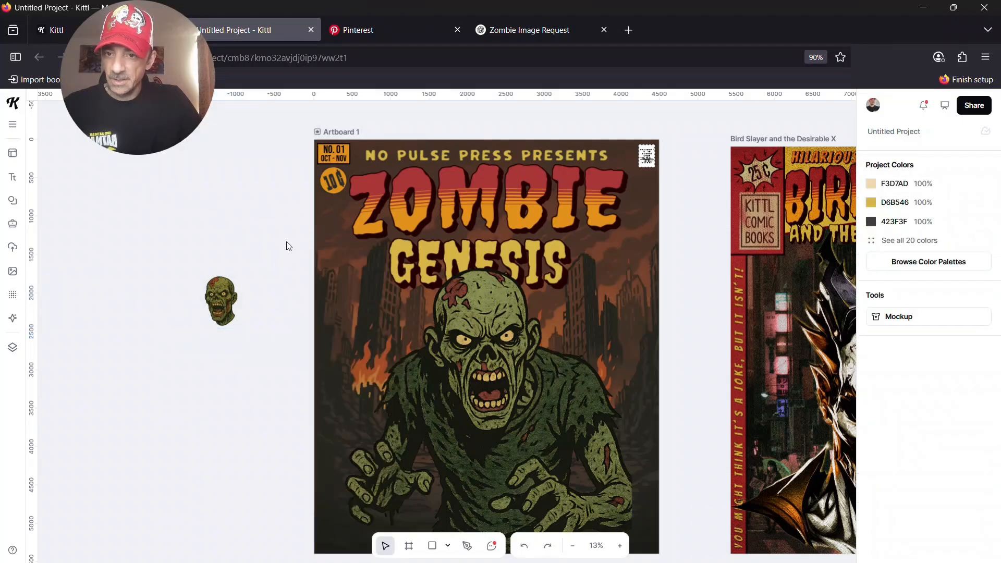
Step: Add a 2061 × 2061 px square, fill it with white FFFFFF and move it beside the cover, just below the zombie head
left_click(16, 203)
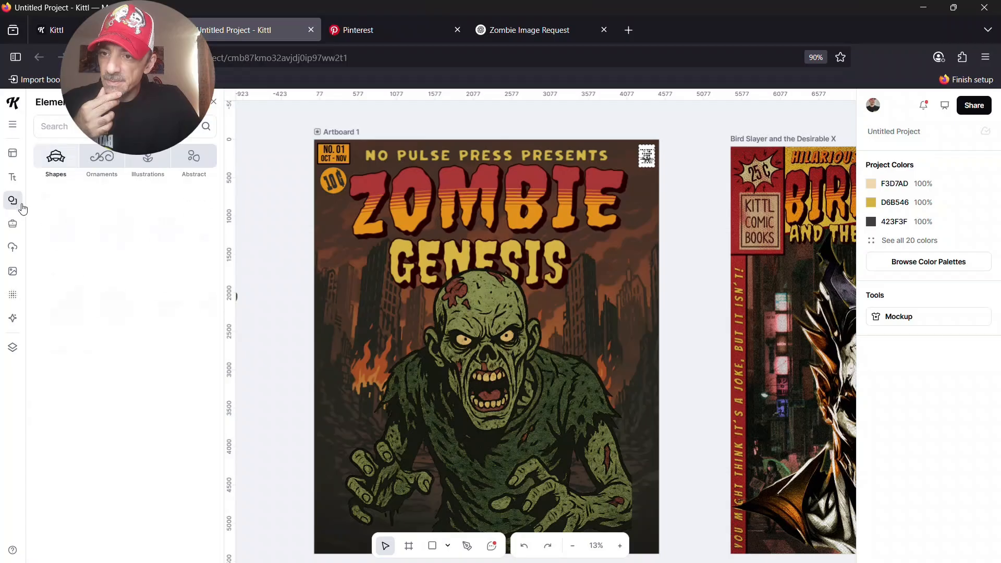
left_click(62, 306)
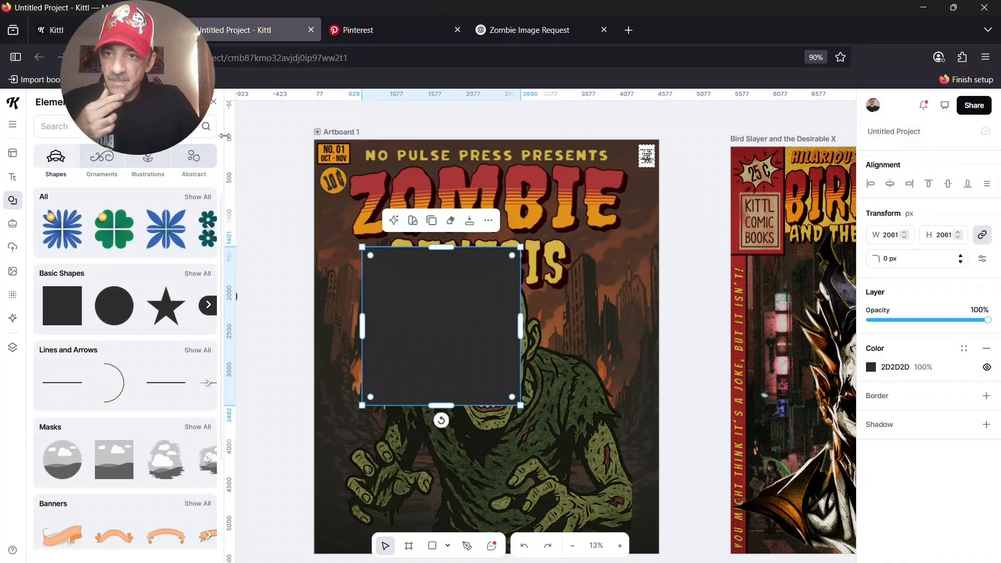
left_click(214, 103)
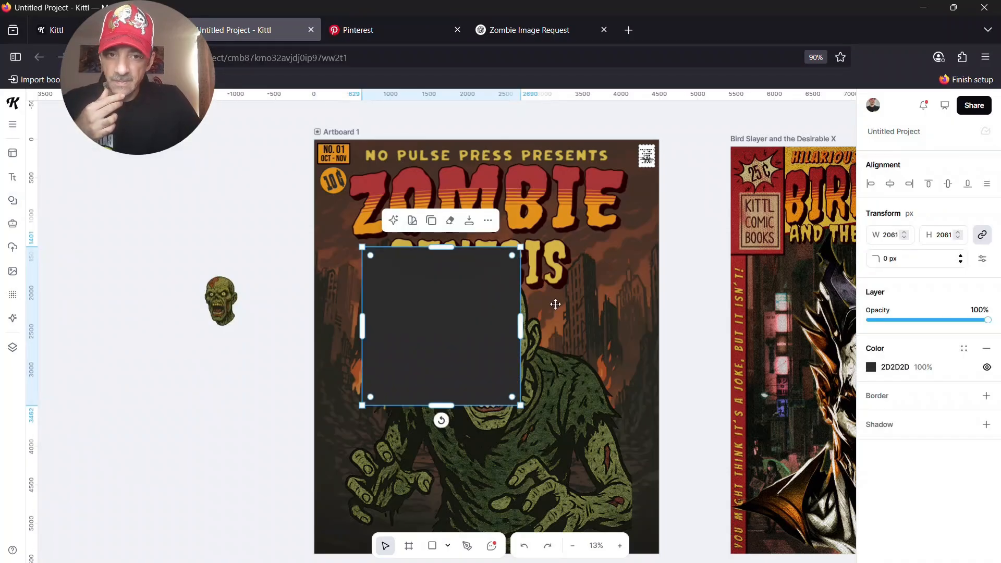
left_click(871, 367)
left_click_drag(727, 316, 682, 281)
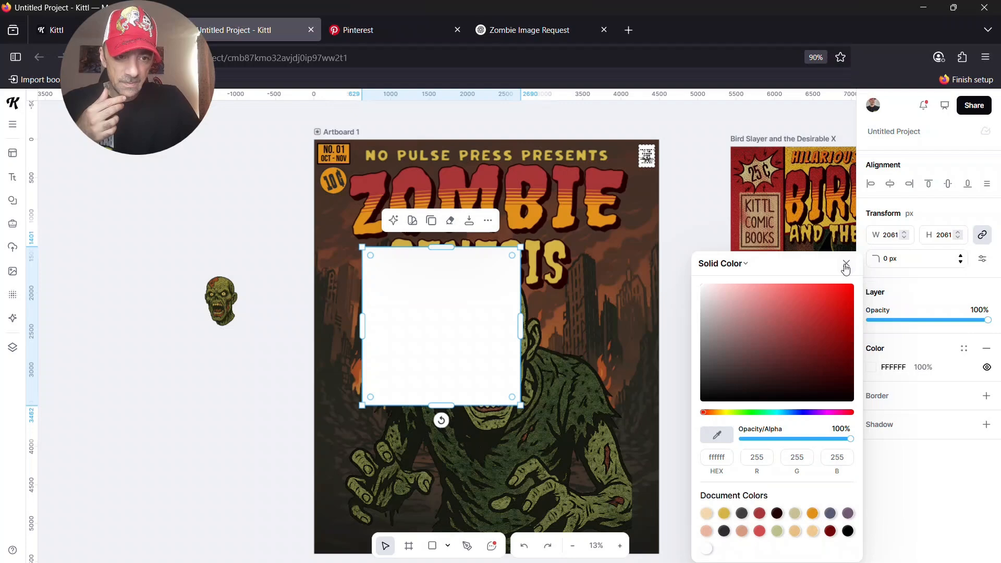
left_click(846, 263)
left_click_drag(474, 360, 224, 423)
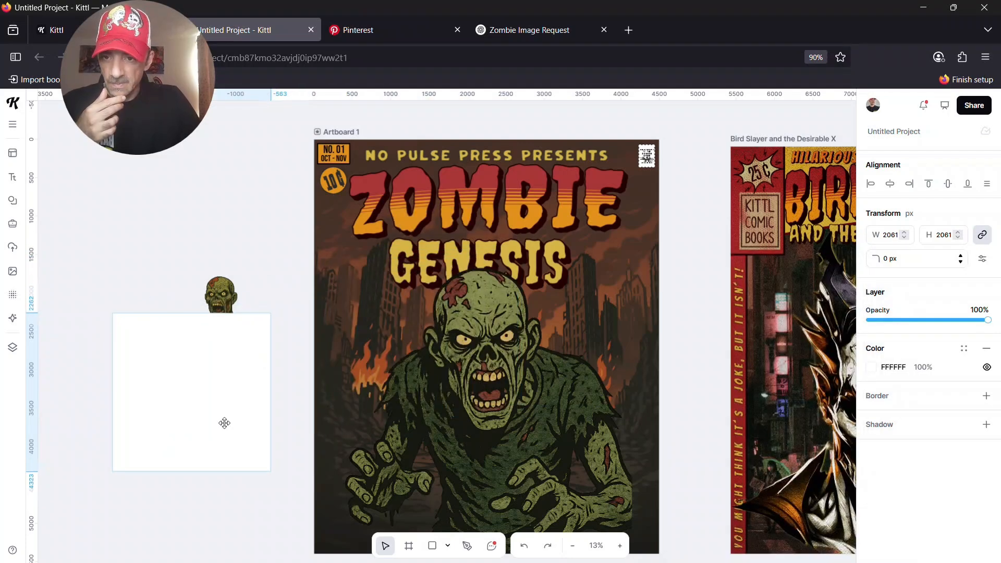
Step: Bring the zombie head in front of the white square, enlarge it to about 1737 × 1737 px and place it in the square's lower middle
left_click(222, 297)
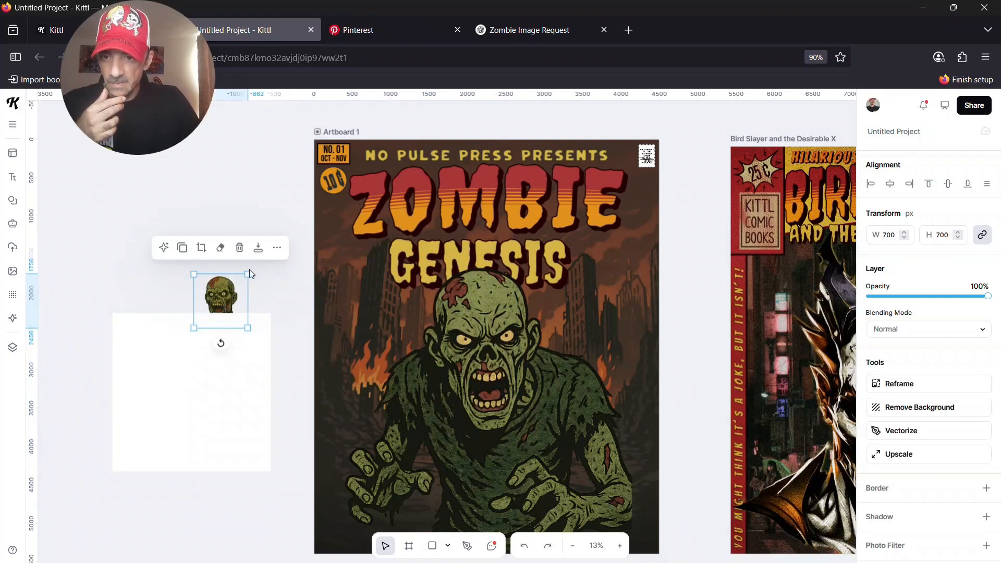
left_click(277, 247)
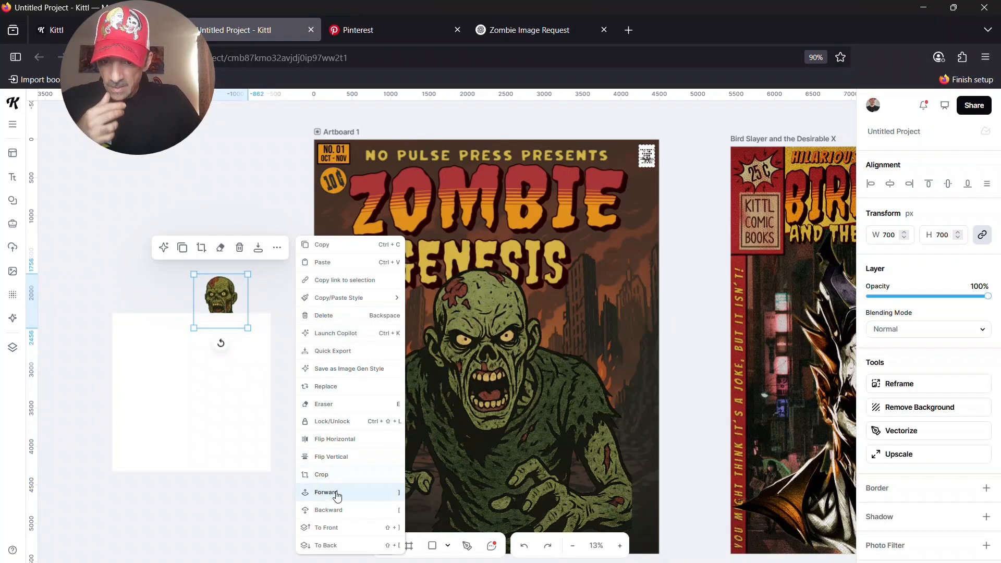
left_click(326, 528)
left_click_drag(237, 294, 287, 318)
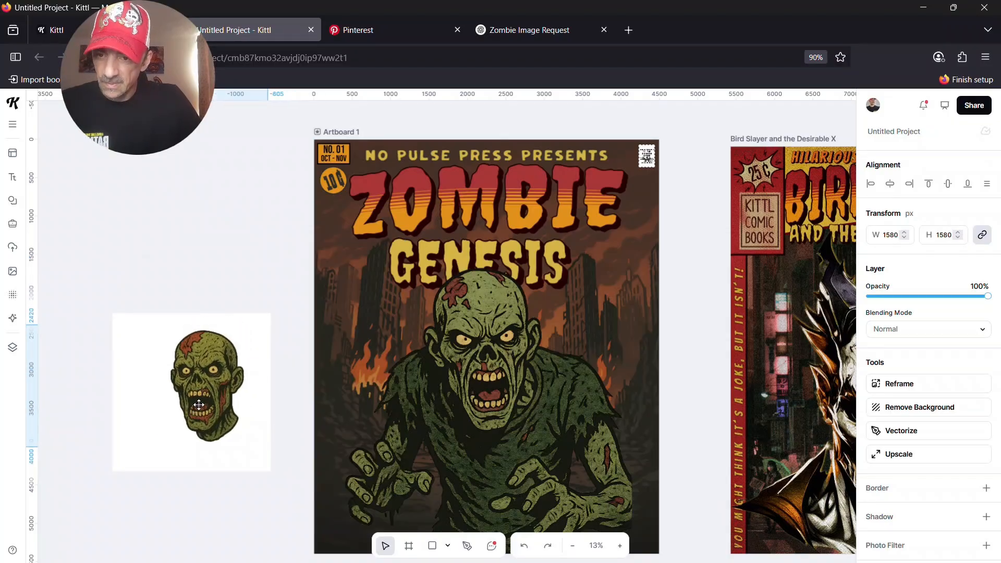
left_click_drag(192, 413, 190, 414)
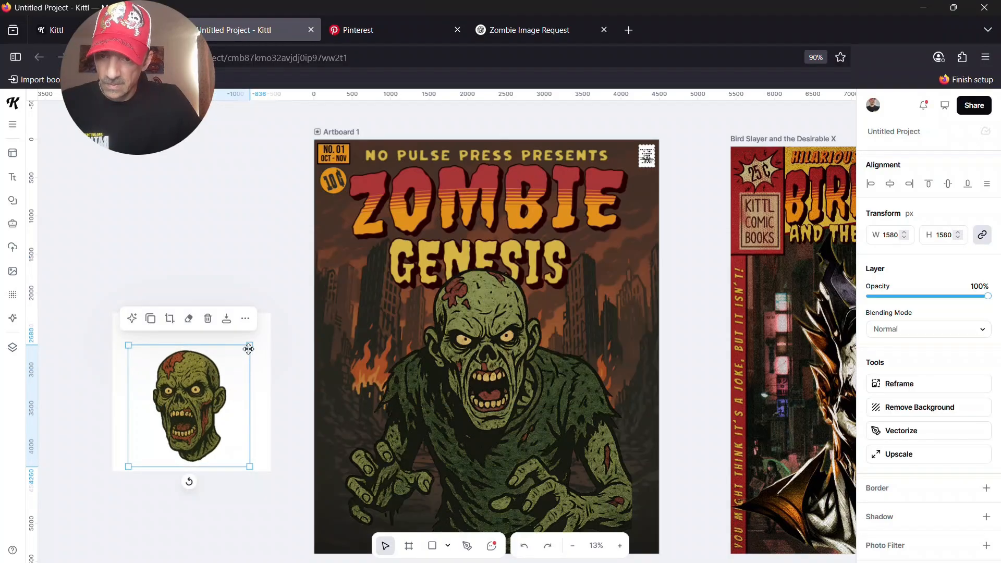
left_click_drag(250, 347, 263, 334)
left_click_drag(206, 385, 202, 390)
Step: Give the white square a black 000000 border with a weight of 67.90
left_click(263, 409)
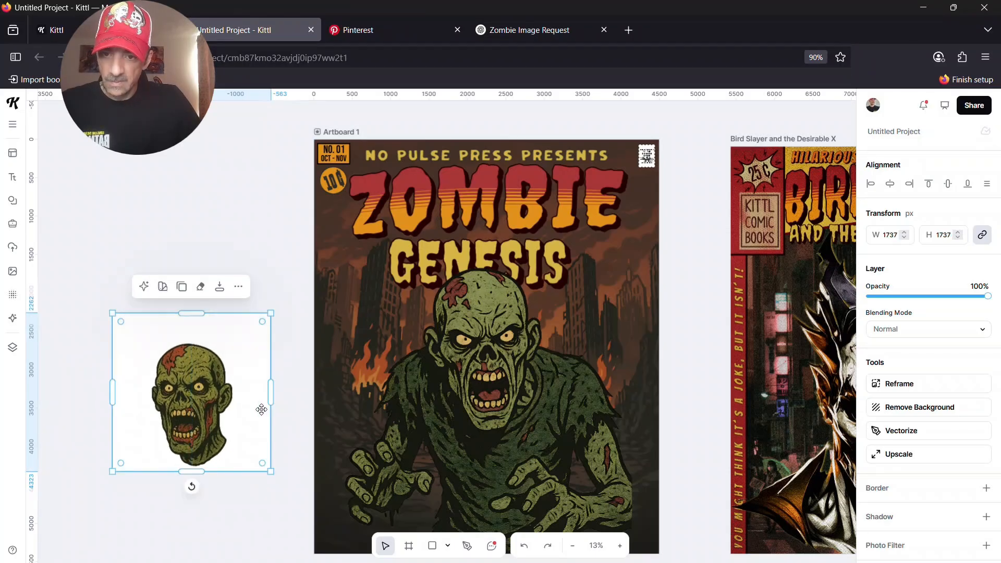
left_click(880, 405)
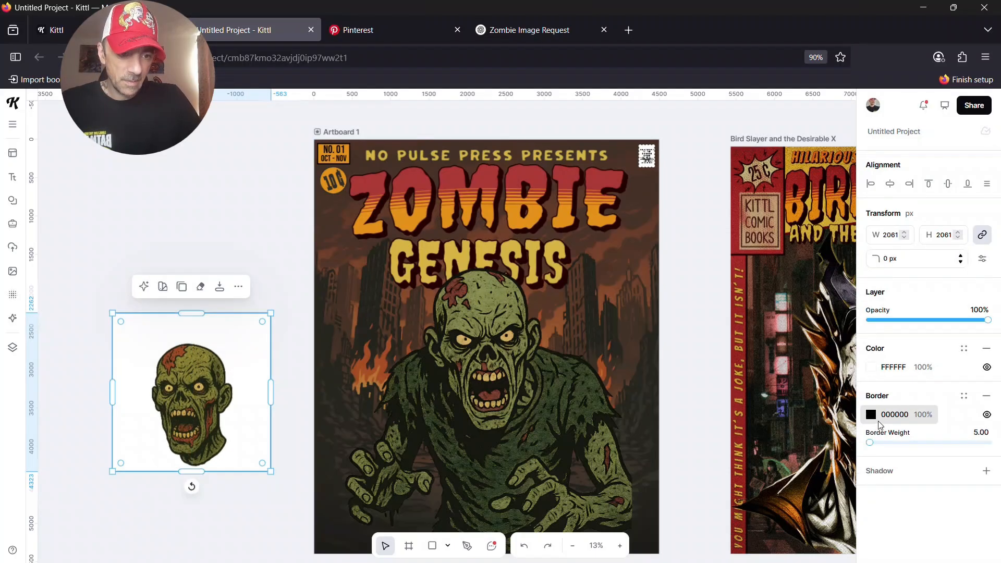
left_click(871, 443)
left_click_drag(871, 443, 878, 443)
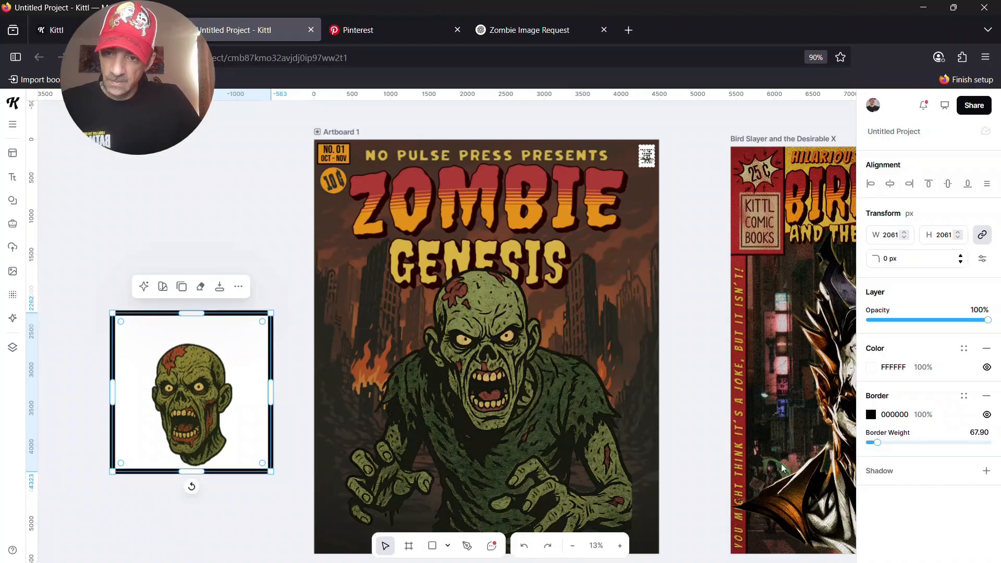
left_click(247, 525)
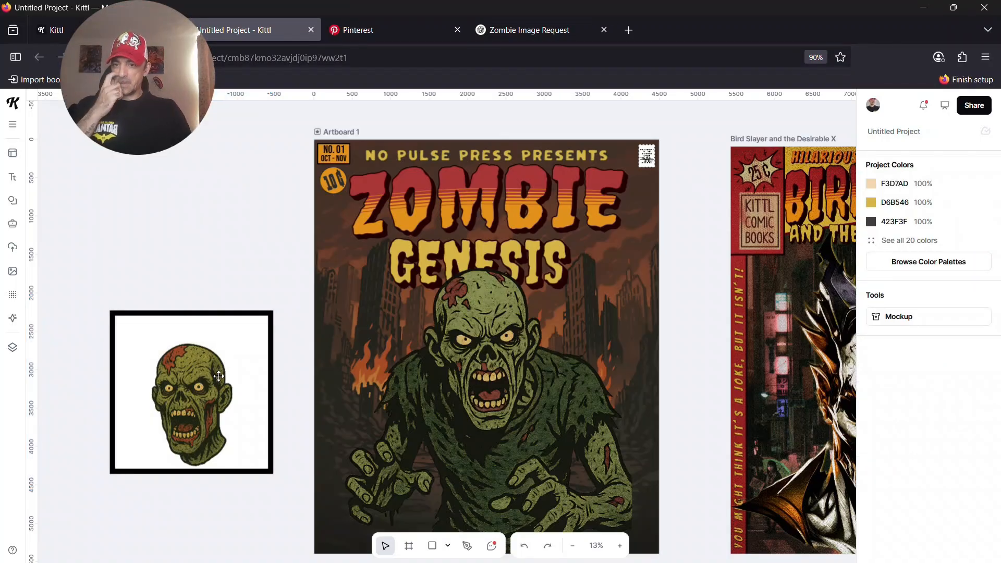
left_click(218, 397)
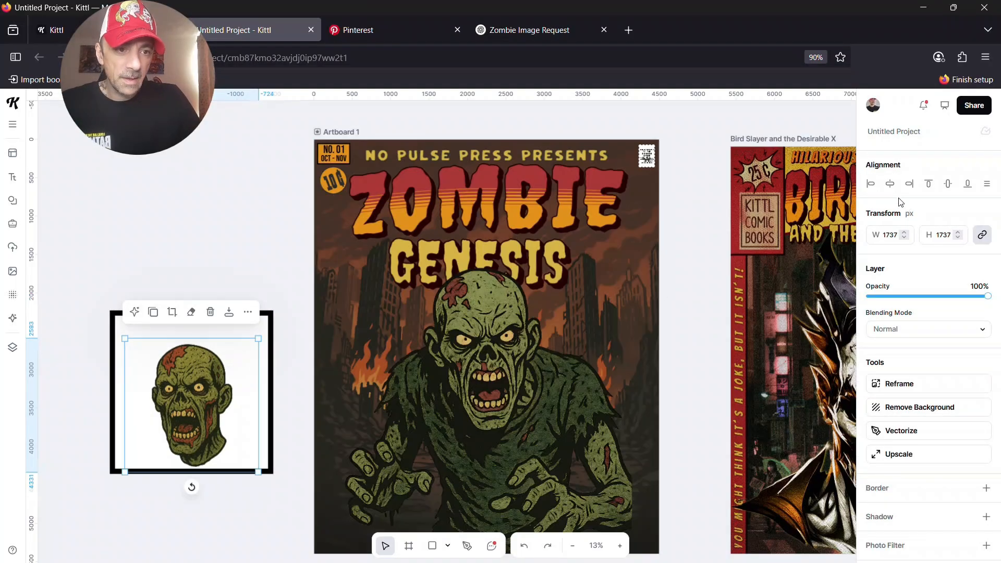
left_click(228, 511)
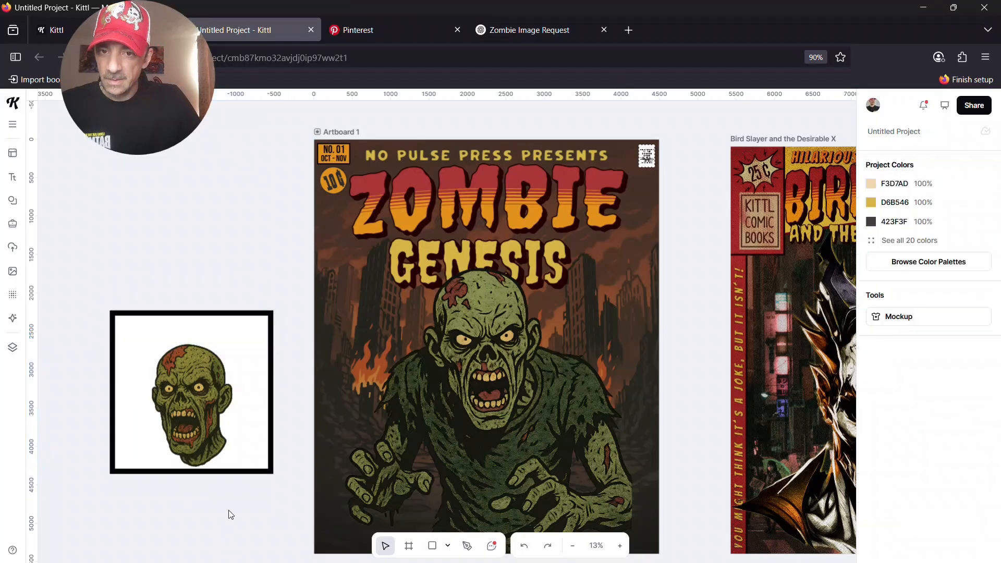
Step: Duplicate the "NO PULSE PRESS PRESENTS" tagline and place the copy on the empty canvas above the bordered zombie-head box
left_click(420, 157)
left_click(476, 123)
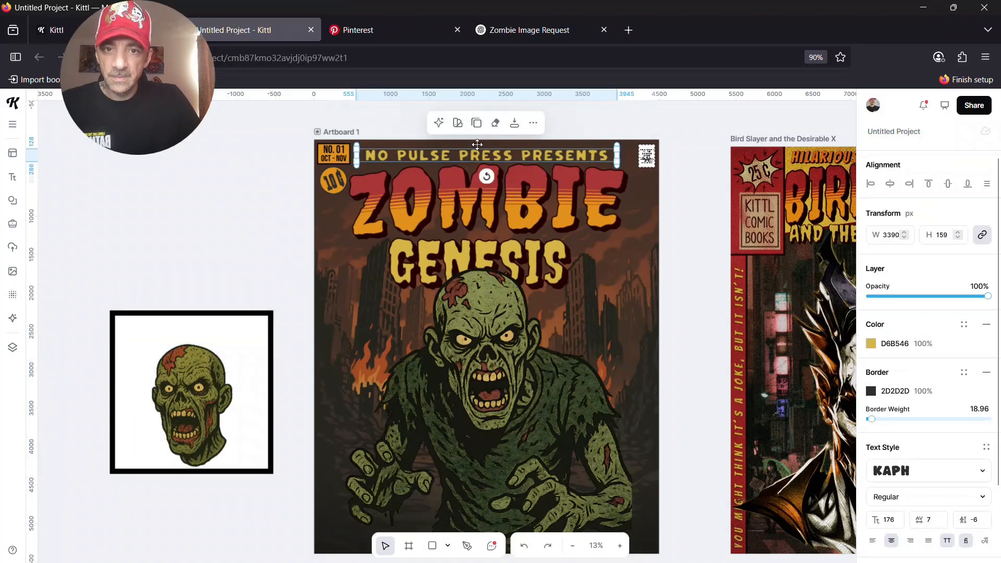
left_click_drag(474, 156, 171, 239)
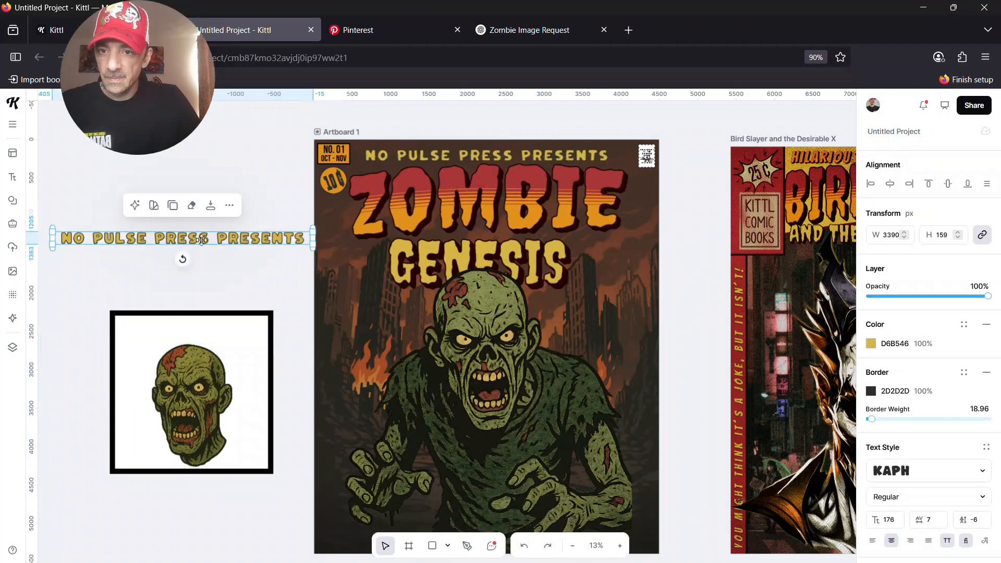
Step: Shorten the copied tagline's text to "NO PULSE PRESS"
double_click(302, 237)
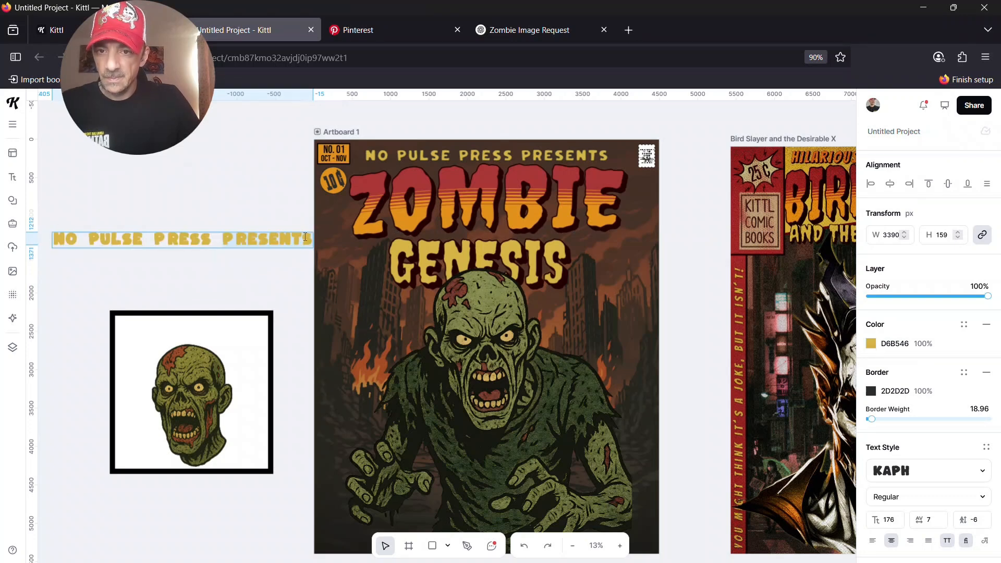
key("BackSpace")
key("BackSpace")
key("BackSpace")
key("BackSpace")
key("BackSpace")
key("BackSpace")
key("BackSpace")
key("BackSpace")
key("BackSpace")
key("BackSpace")
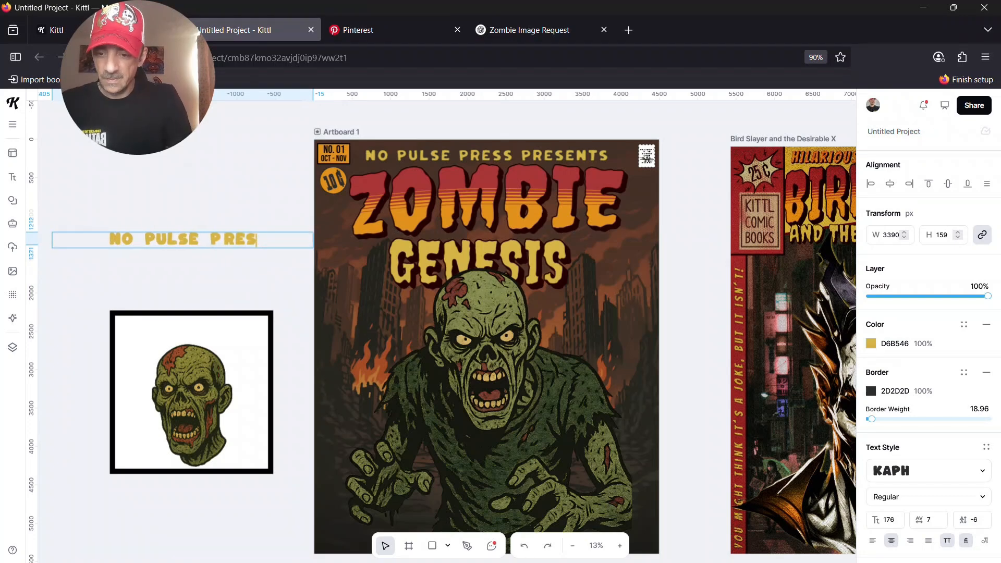
type("S")
key("Escape")
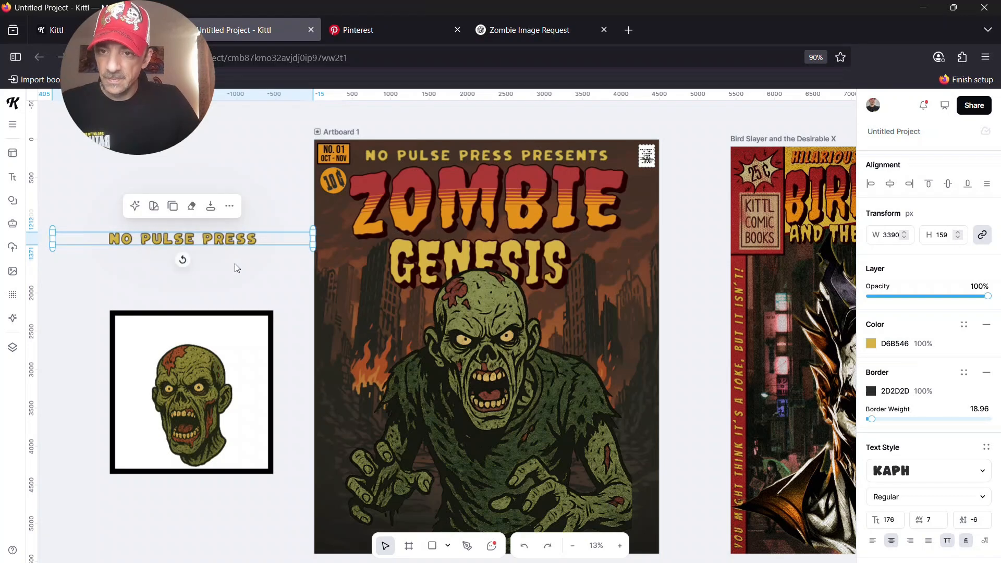
Step: Recolor the "NO PULSE PRESS" text black 000000 and fit it inside the box above the zombie head, its text frame 3178 px wide
left_click(871, 343)
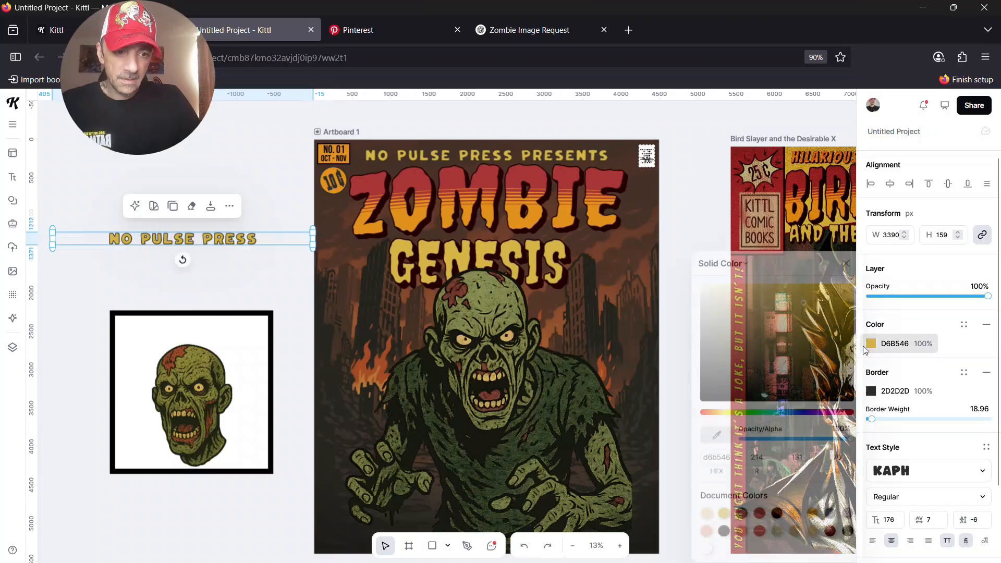
left_click_drag(714, 392, 653, 421)
left_click(244, 262)
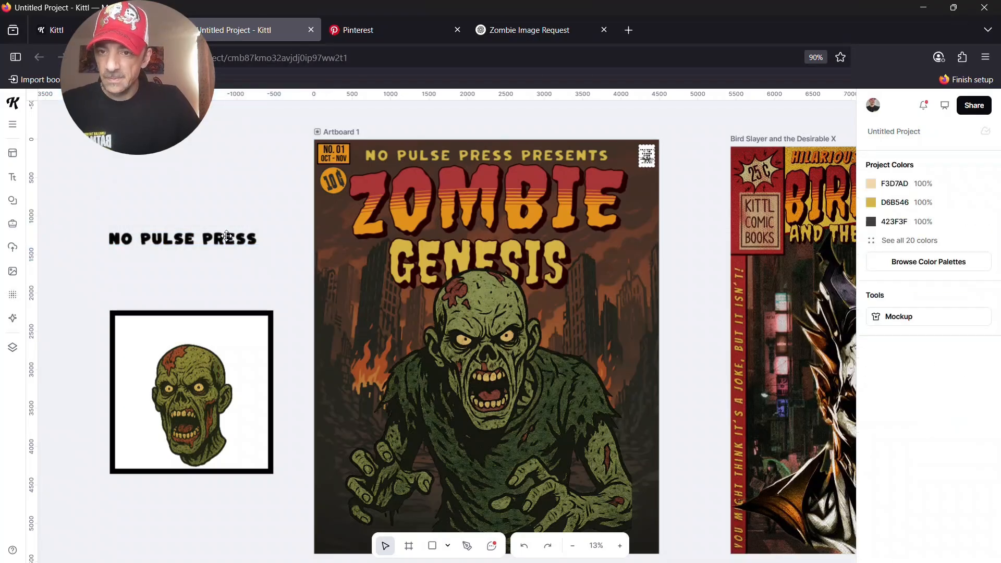
left_click_drag(227, 240, 243, 332)
left_click_drag(323, 326, 256, 330)
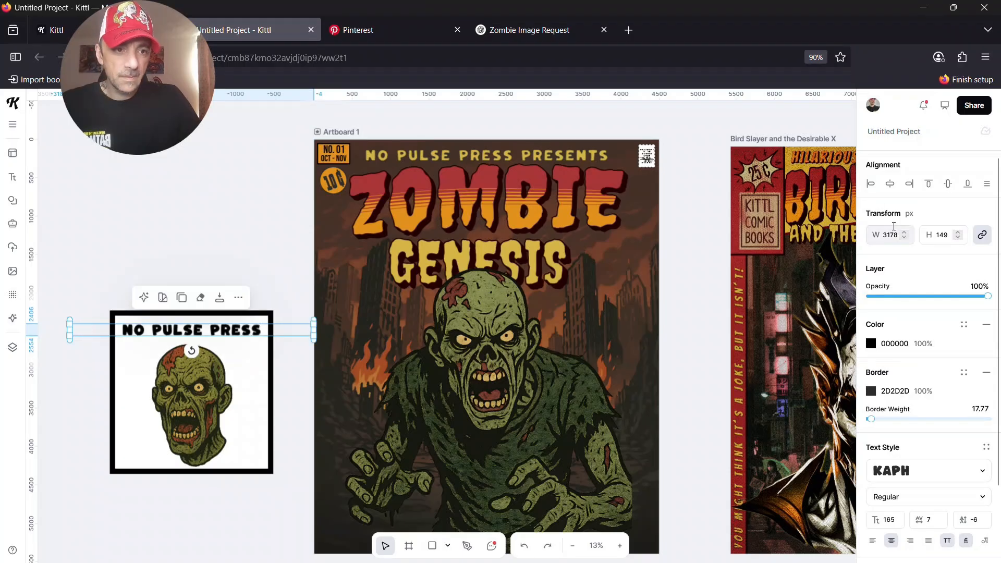
left_click(265, 494)
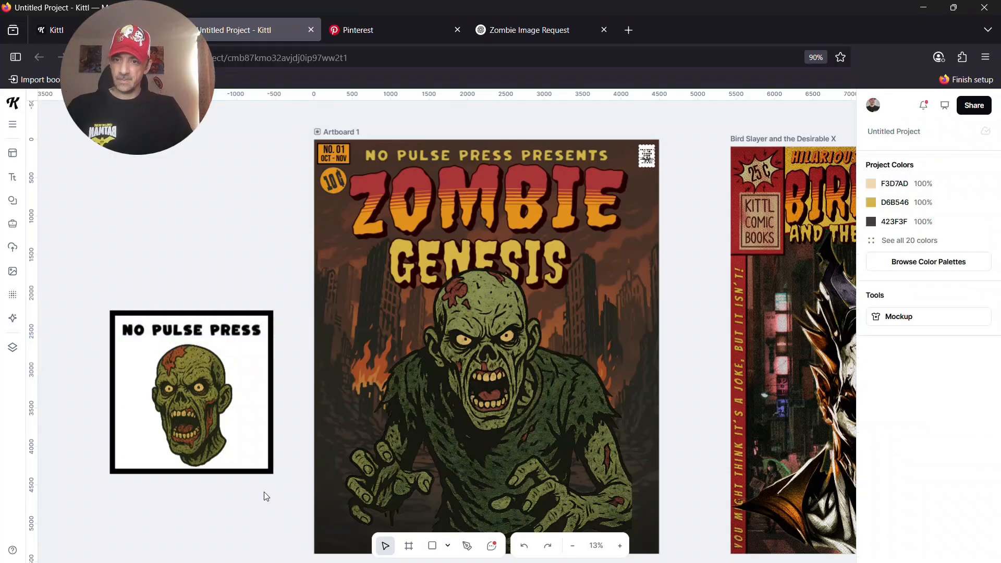
Step: Group the box, zombie head and "NO PULSE PRESS" text, shrink the group to 642 × 418 px and move it onto the cover below the stamp
left_click_drag(78, 279, 304, 509)
left_click(220, 286)
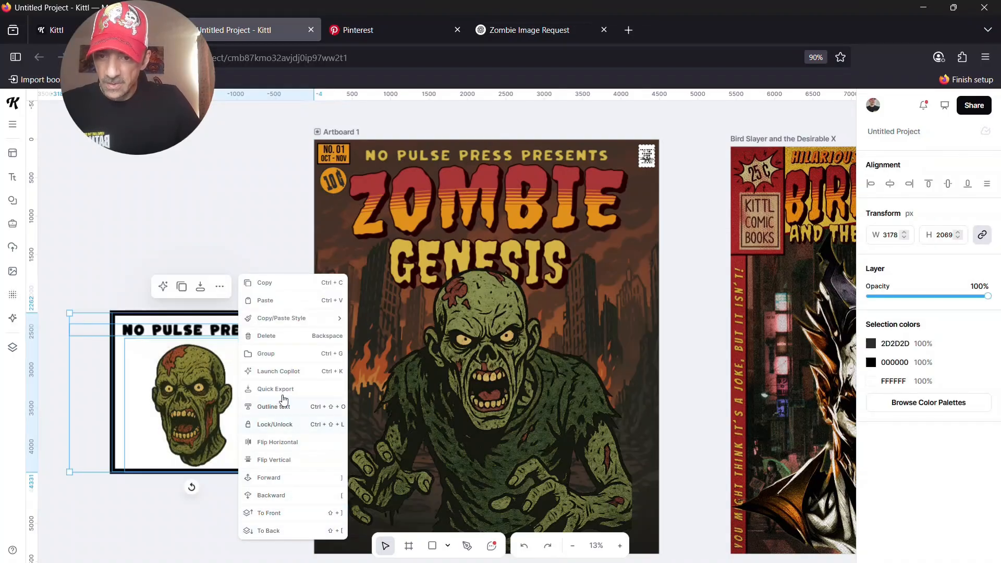
left_click(278, 354)
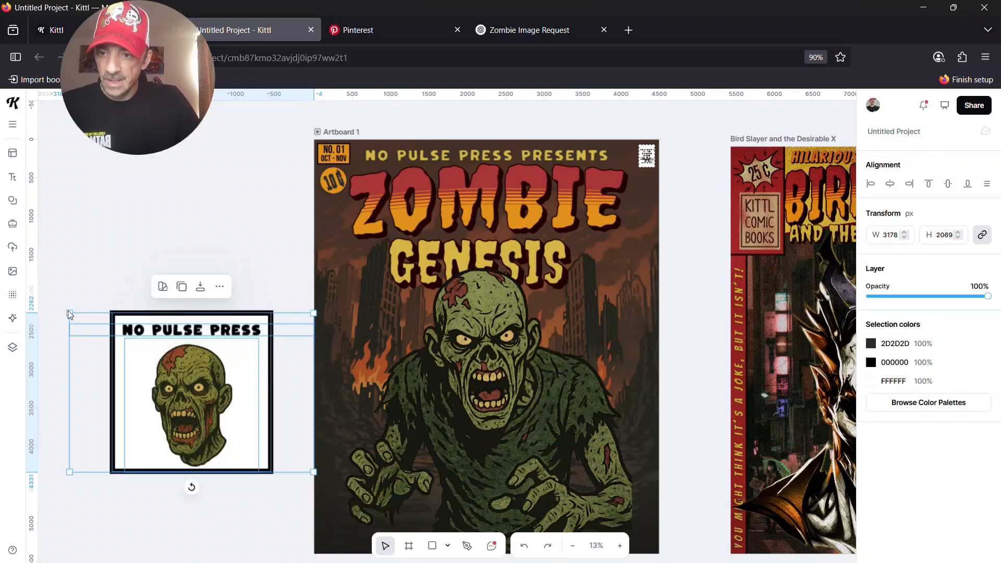
left_click_drag(71, 312, 201, 447)
left_click_drag(266, 450, 643, 207)
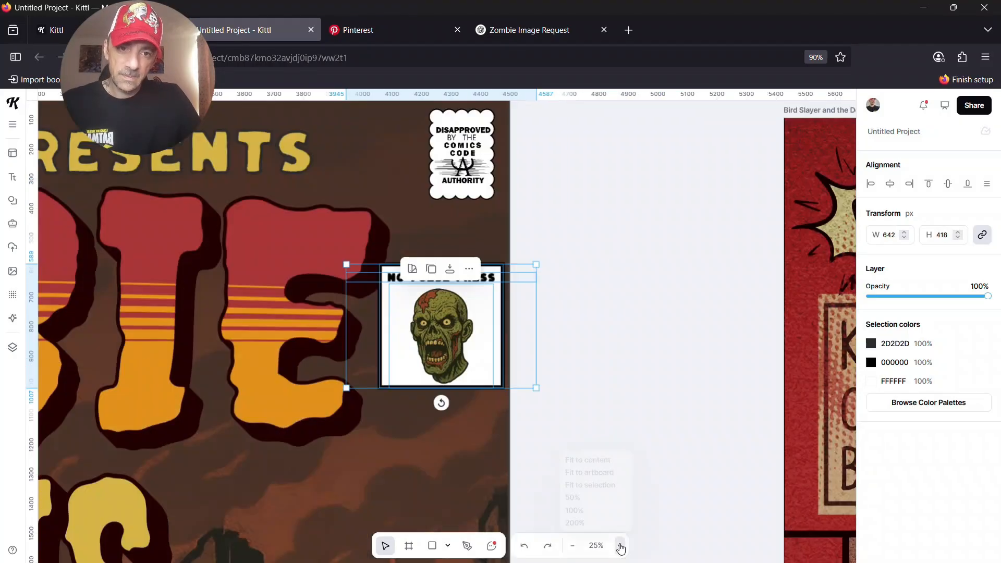
Step: Shrink the publisher box group to 333 × 217 px and center it directly beneath the Comics Code stamp
left_click(620, 545)
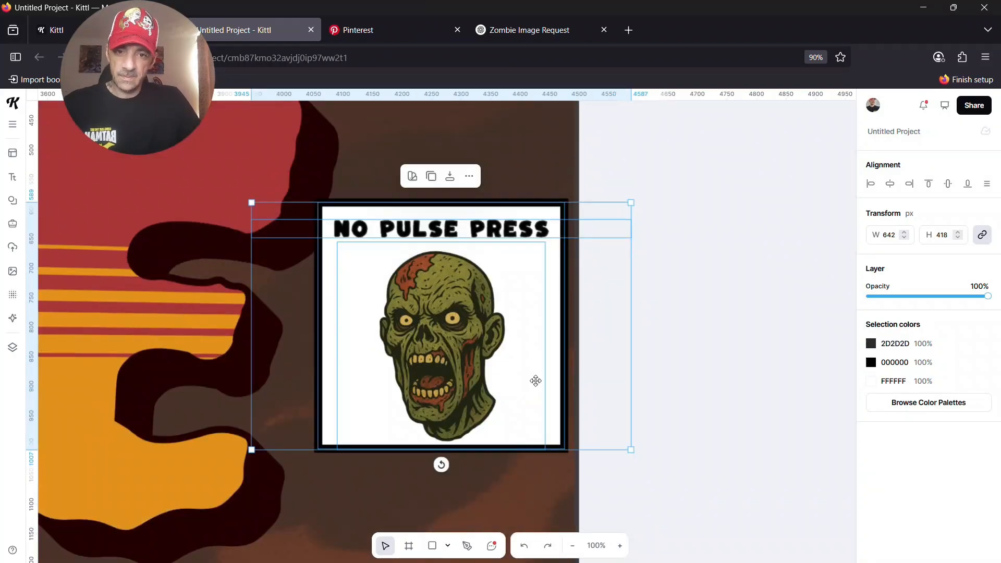
scroll(586, 405, "up", 3)
left_click_drag(499, 413, 490, 299)
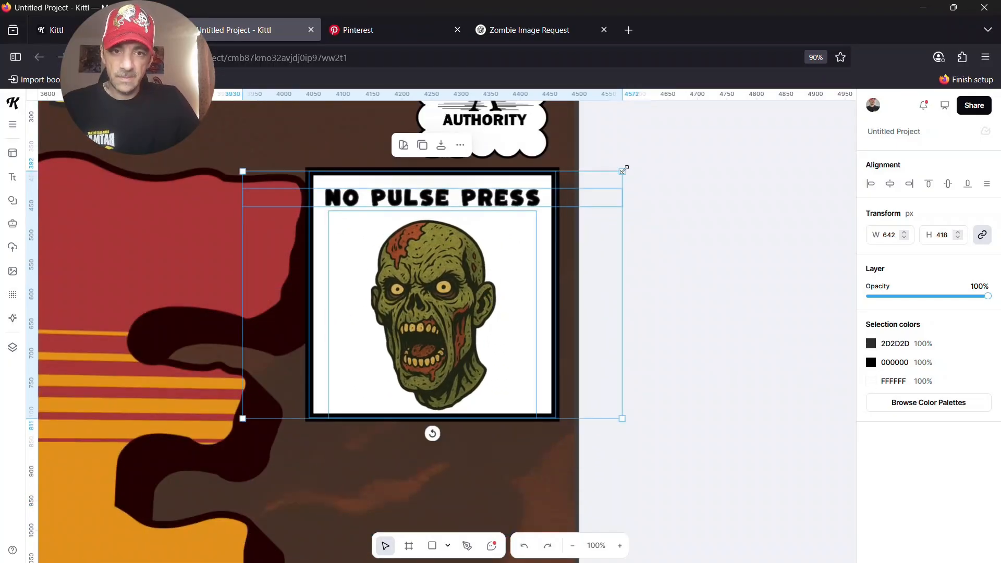
left_click_drag(599, 189, 580, 213)
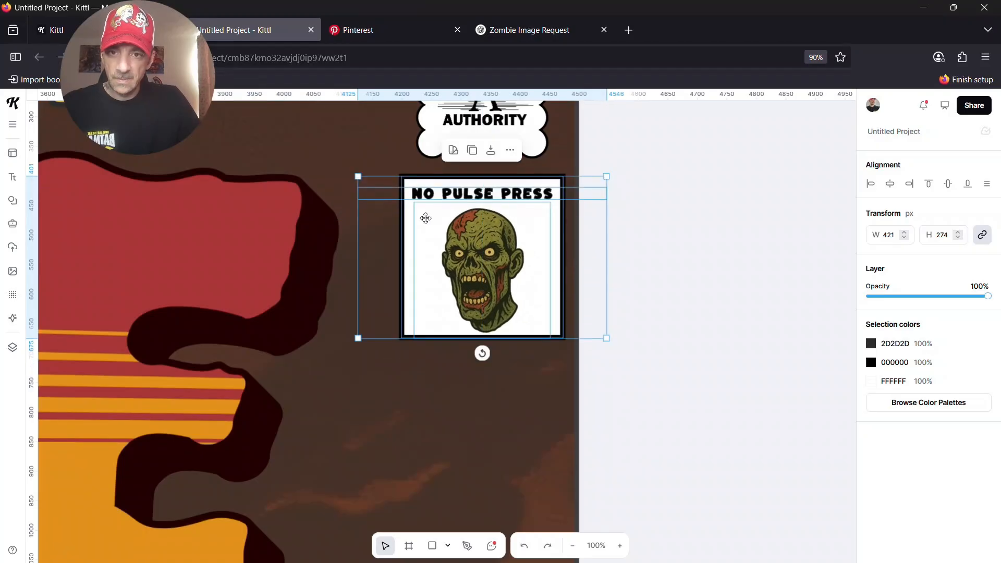
left_click_drag(357, 176, 409, 210)
left_click_drag(491, 266, 466, 228)
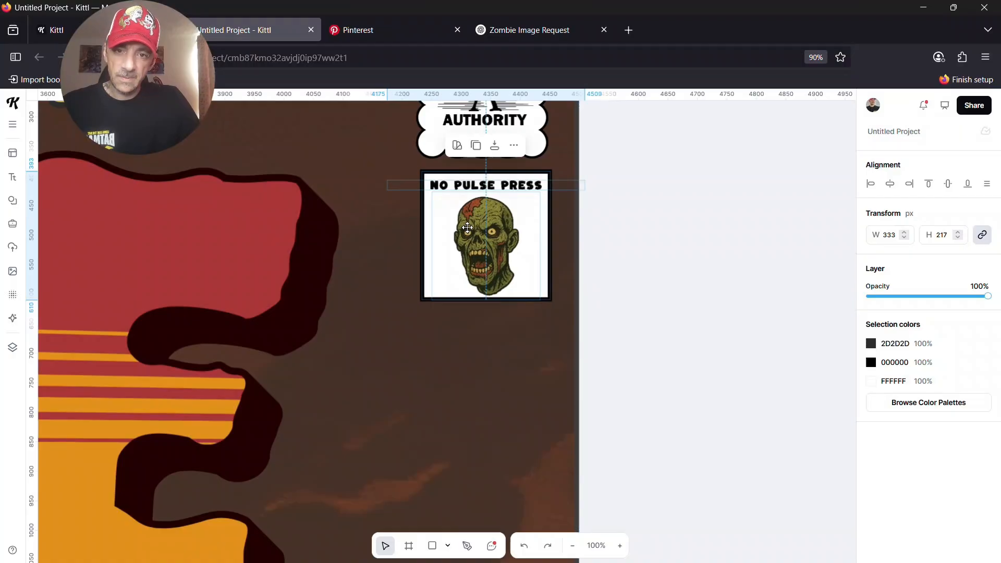
left_click(688, 288)
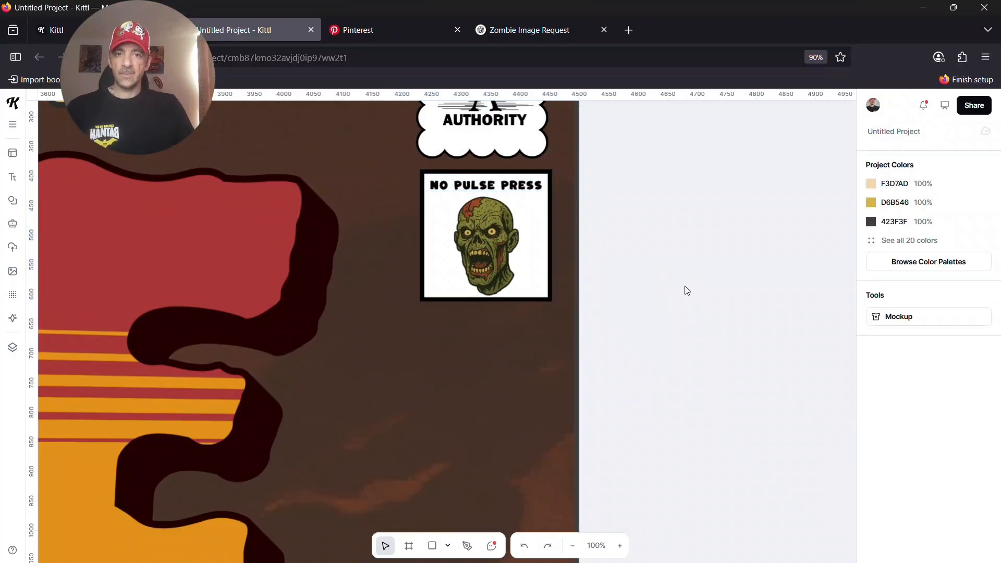
Step: Review the whole Zombie Genesis cover with its publisher box and compare its layout with the Bird Slayer reference cover
left_click(573, 545)
left_click(573, 545)
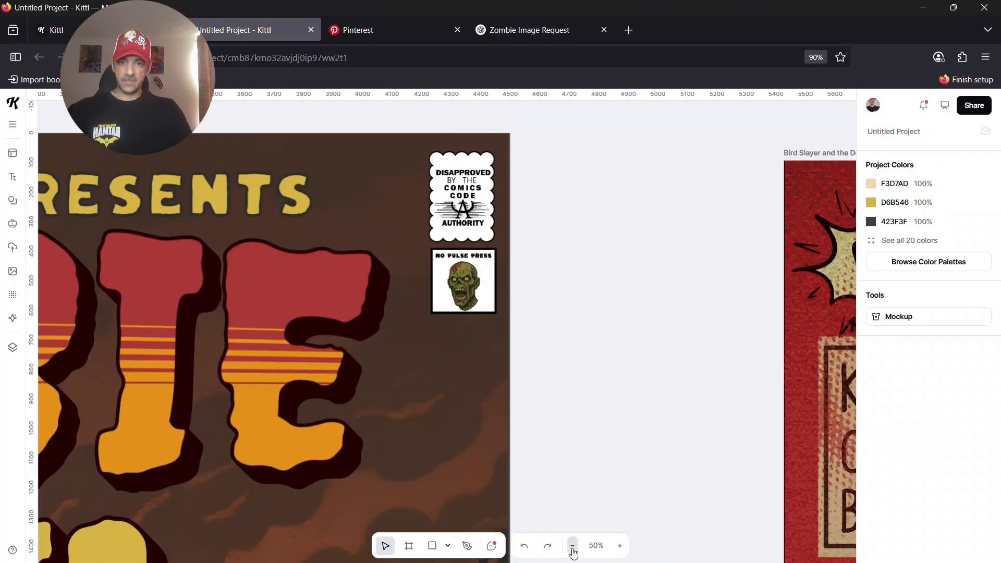
left_click(572, 545)
scroll(520, 437, "down", 4)
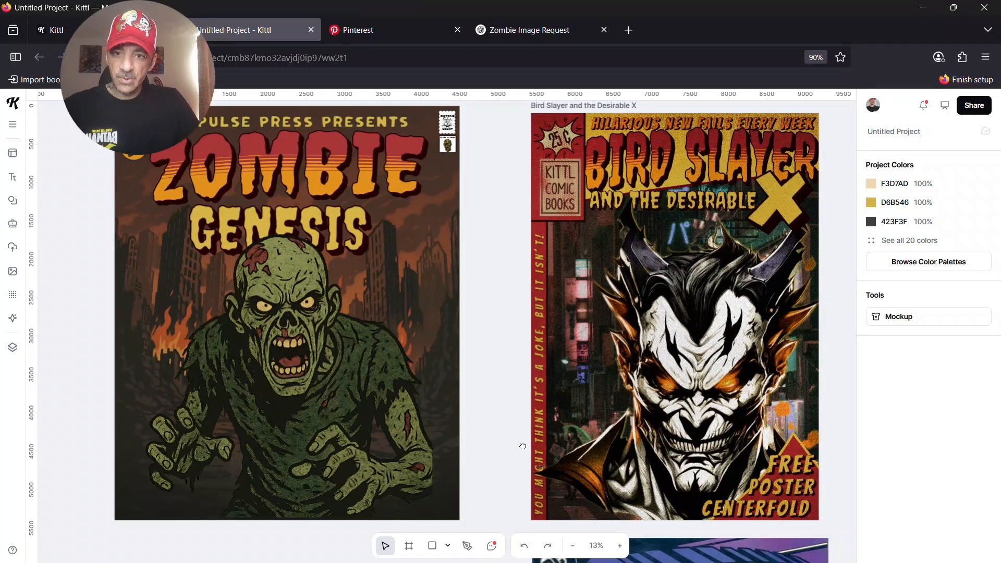
scroll(503, 441, "left", 4)
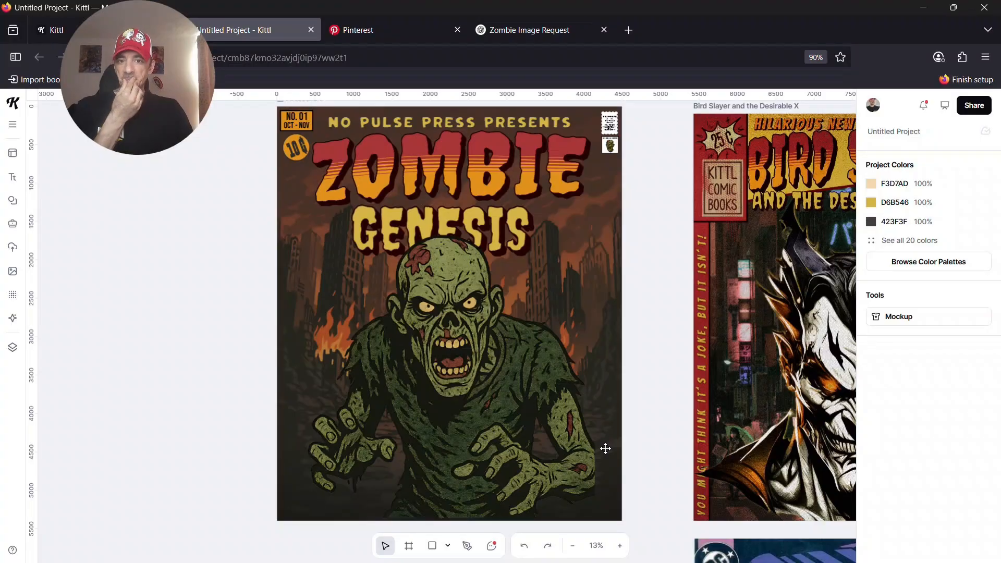
scroll(615, 441, "right", 1)
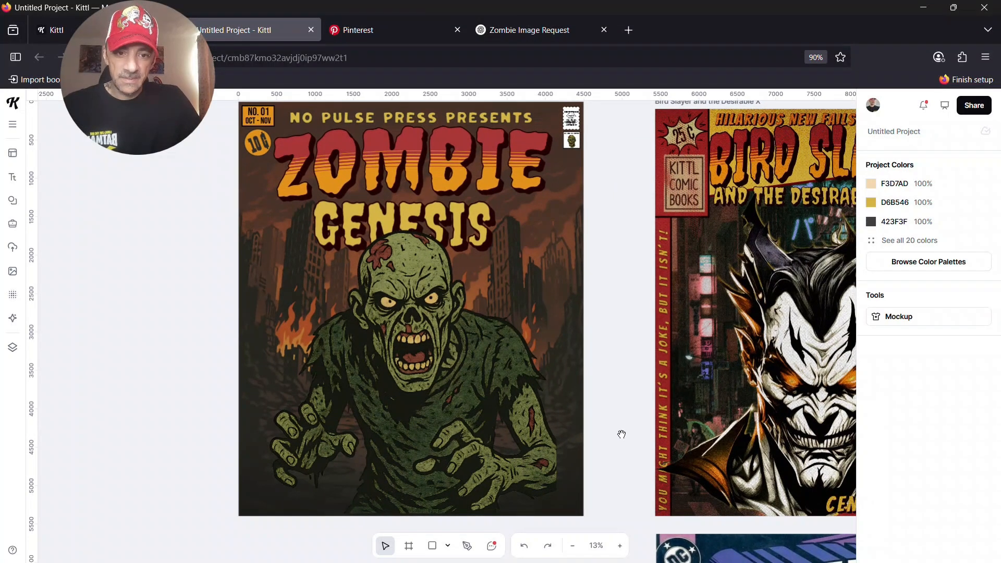
left_click_drag(622, 435, 574, 434)
left_click_drag(678, 436, 480, 429)
left_click_drag(419, 407, 677, 389)
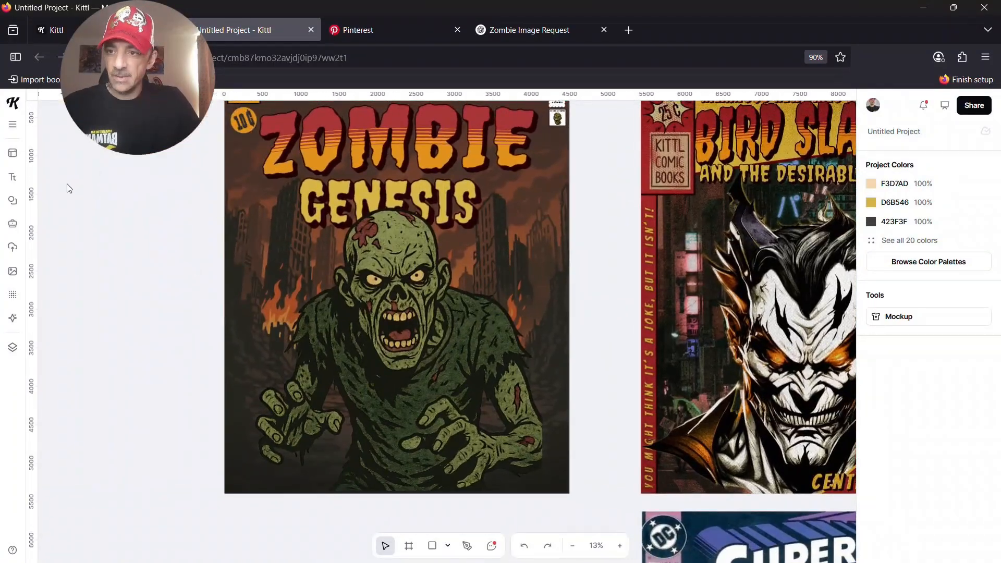
Step: Add a basic square, stretch it into a 4790 × 672 px band and place it across the lower part of the Zombie Genesis cover
left_click(14, 206)
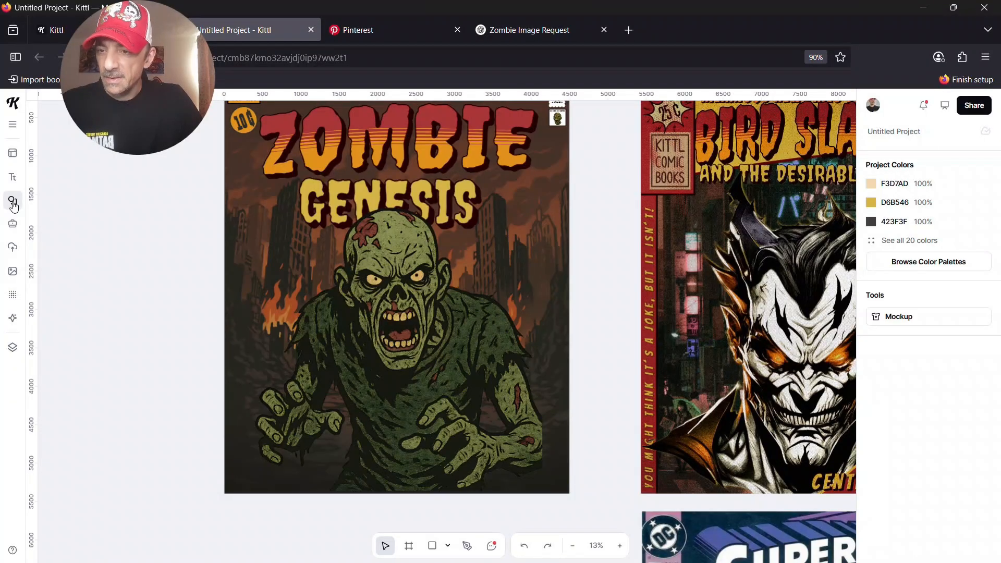
left_click_drag(60, 314, 424, 323)
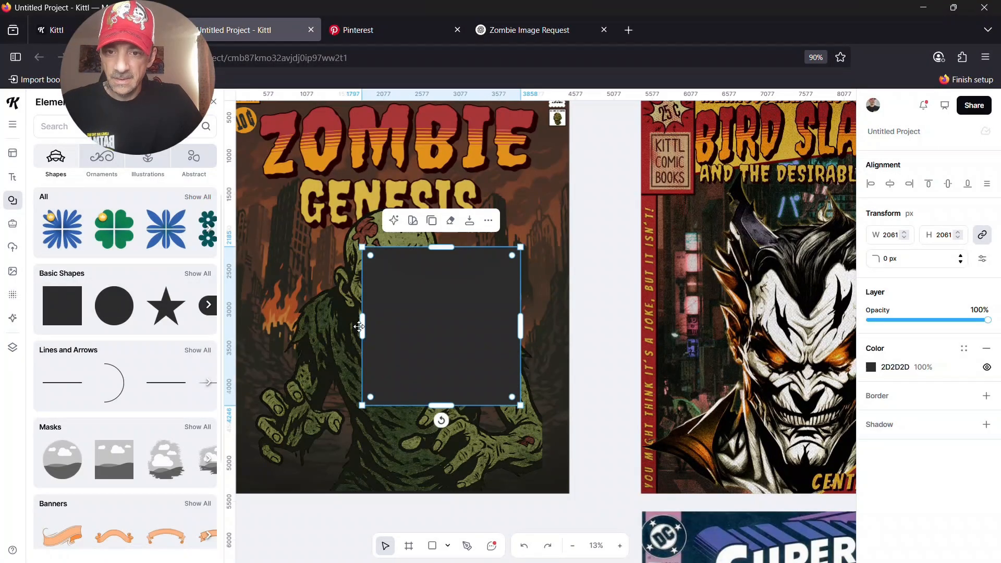
left_click_drag(363, 323, 293, 323)
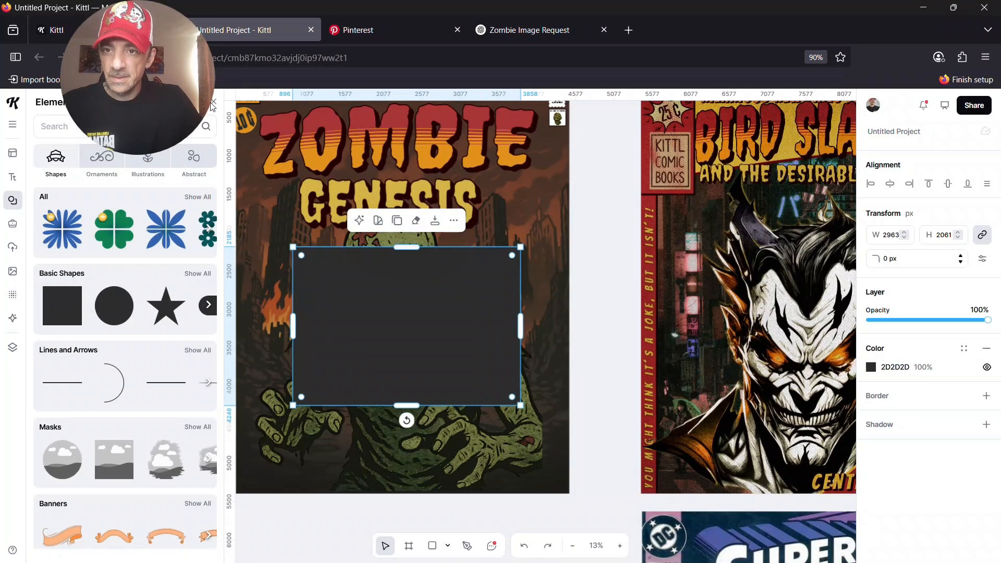
left_click(213, 102)
left_click_drag(519, 328, 577, 330)
left_click_drag(281, 331, 197, 330)
left_click_drag(390, 248, 392, 351)
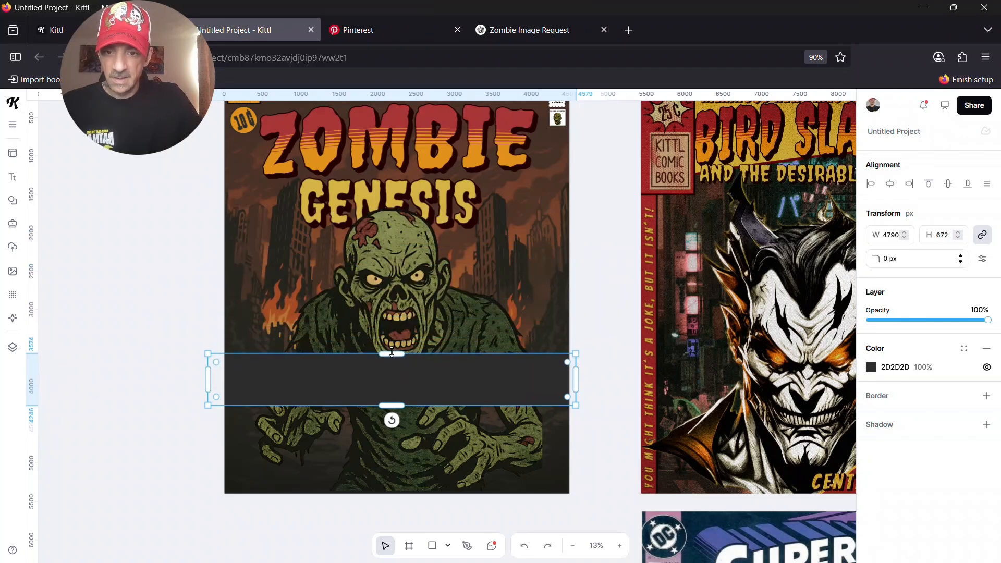
left_click_drag(454, 380, 457, 460)
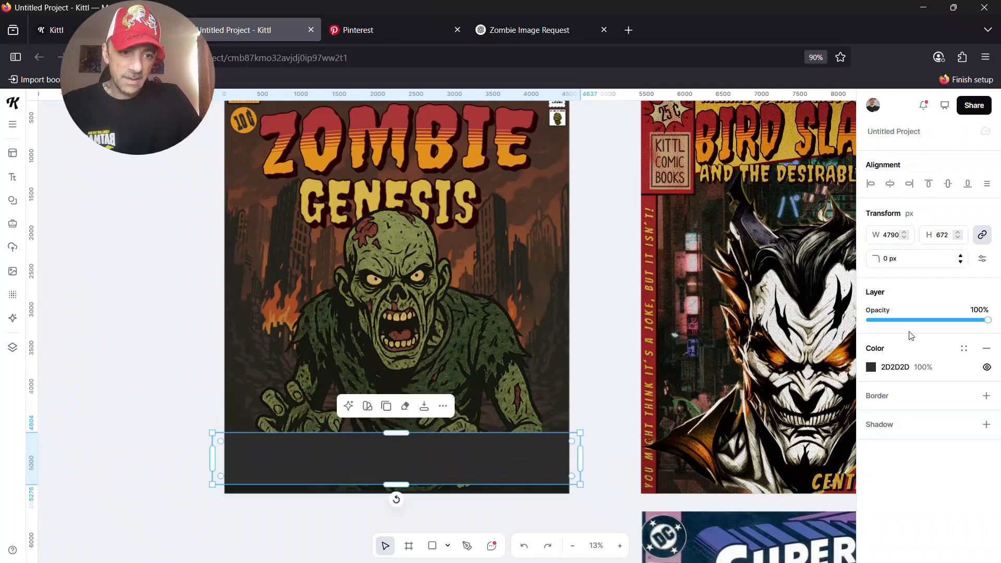
Step: Recolor the band red A83636, sampled from the ZOMBIE title lettering
left_click(871, 368)
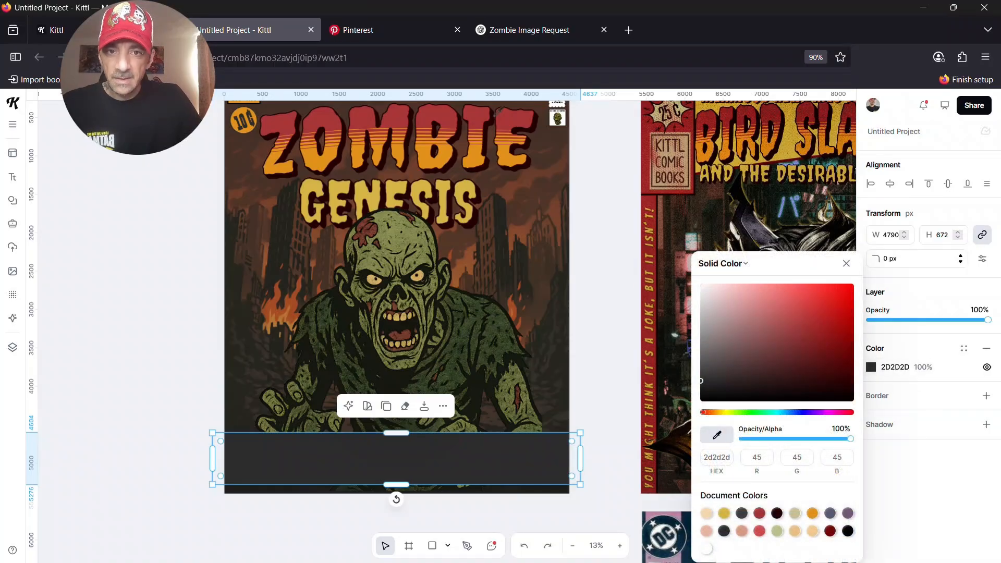
left_click(527, 128)
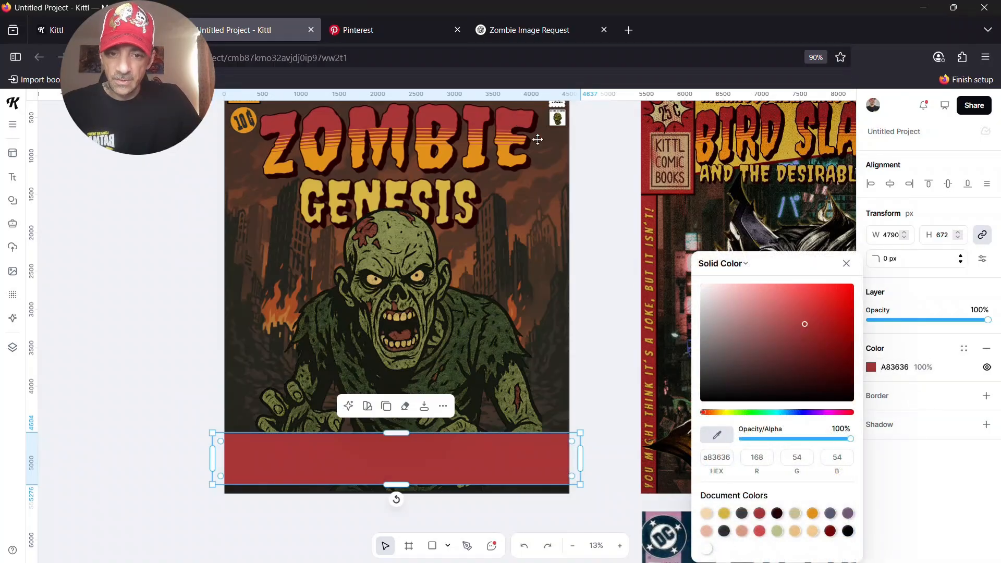
left_click(847, 263)
left_click(628, 333)
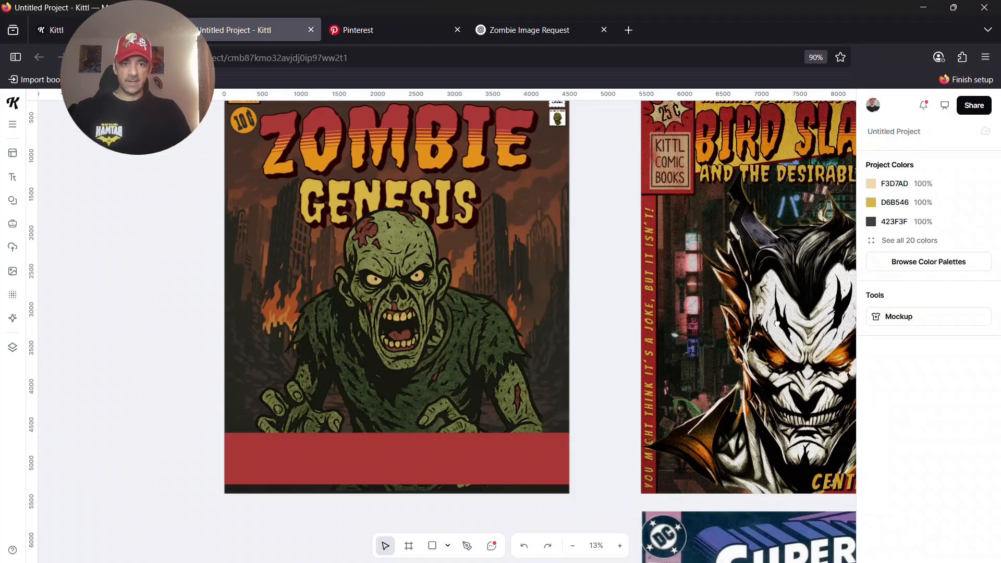
Step: Copy the "YOU'RE ALREADY DEAD, MY LOVE." text from the Tales of Horror cover and place it on the red band
scroll(783, 324, "right", 6)
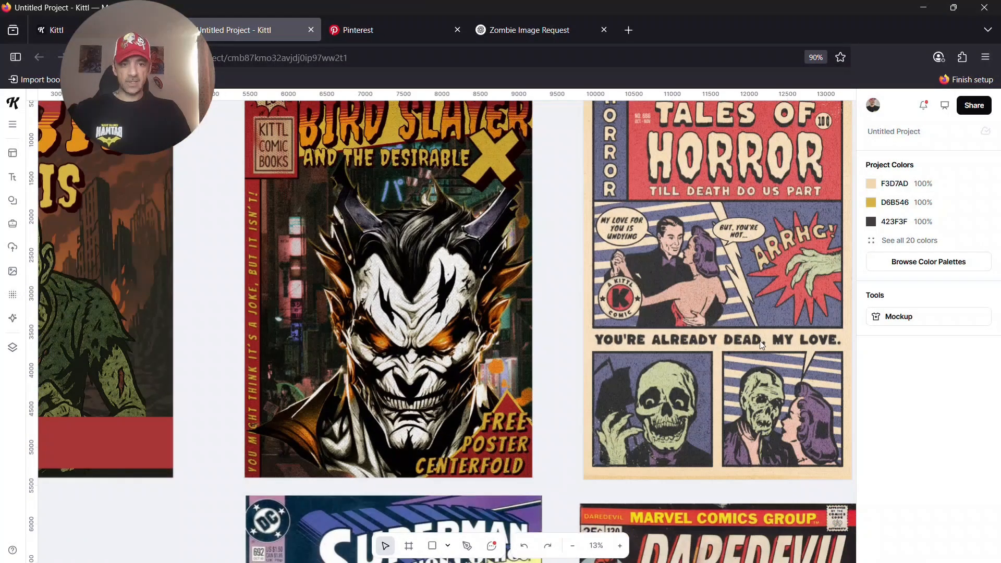
left_click(759, 340)
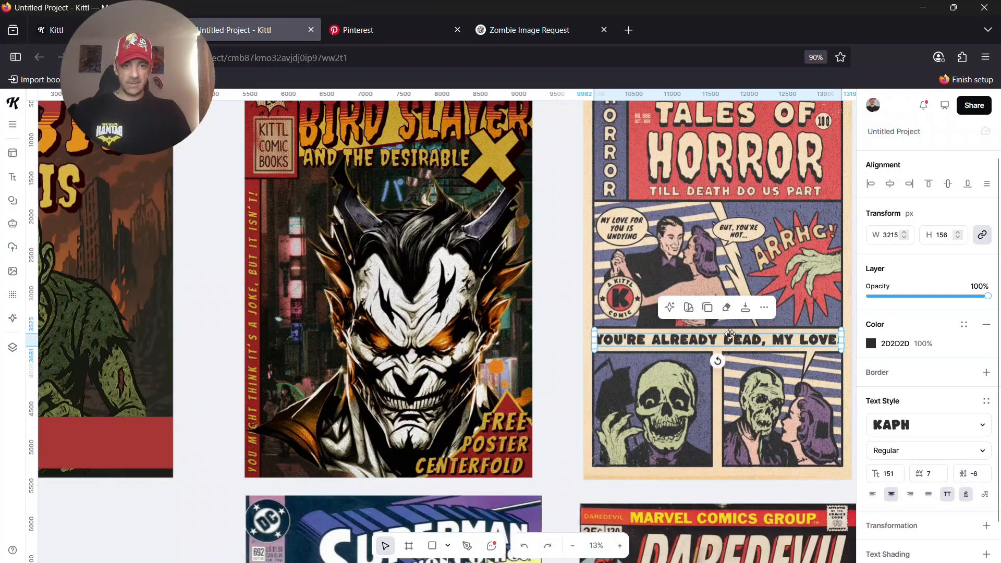
key("ctrl+v")
left_click_drag(730, 333, 369, 353)
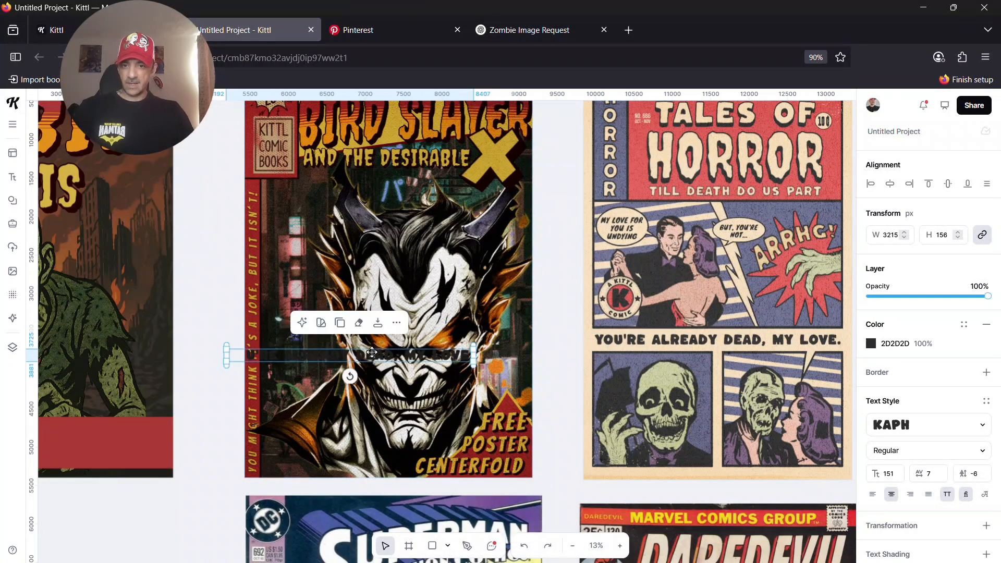
scroll(716, 294, "left", 6)
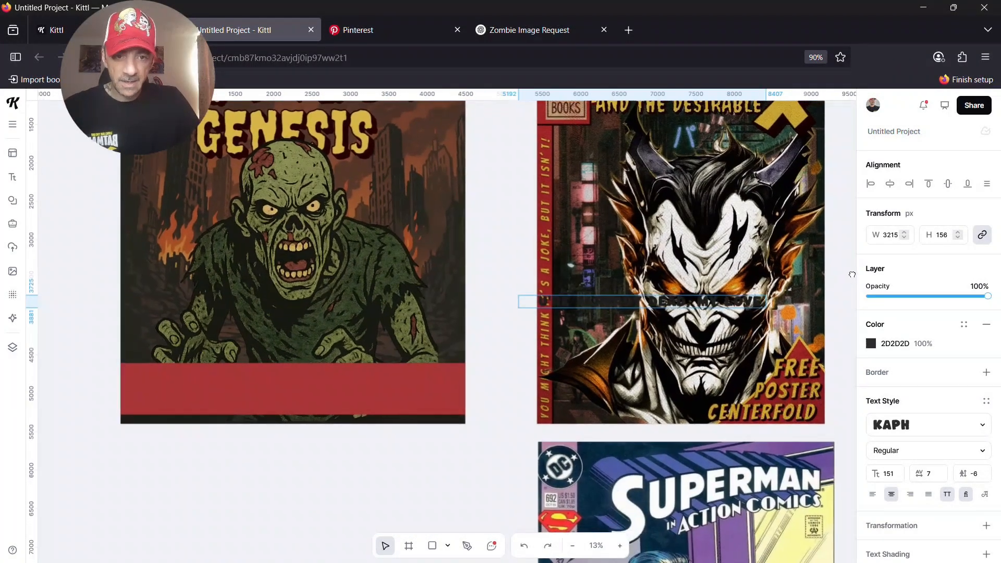
left_click_drag(717, 301, 342, 386)
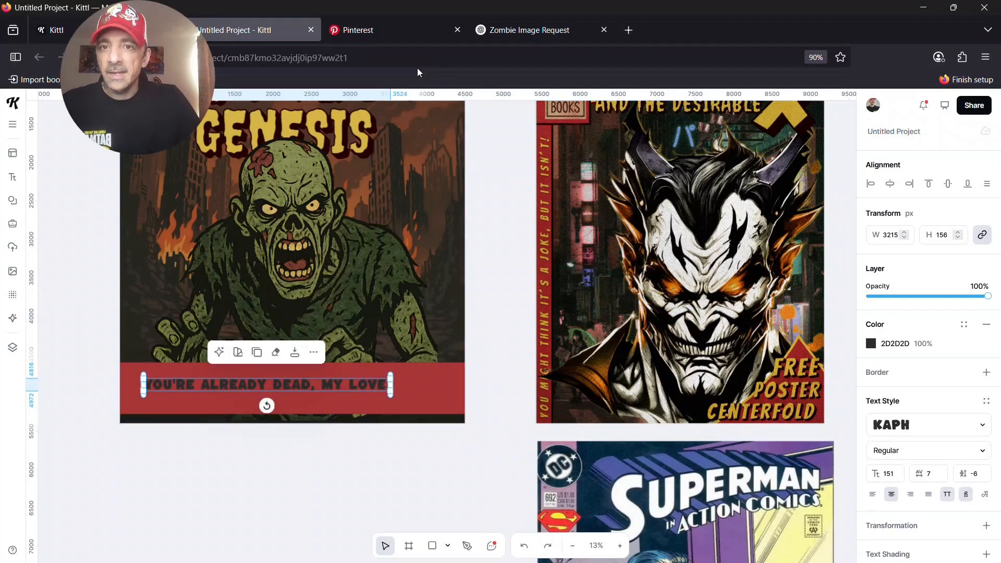
Step: Switch to the ChatGPT conversation and look up the tagline suggested for Zombie Genesis
left_click(513, 32)
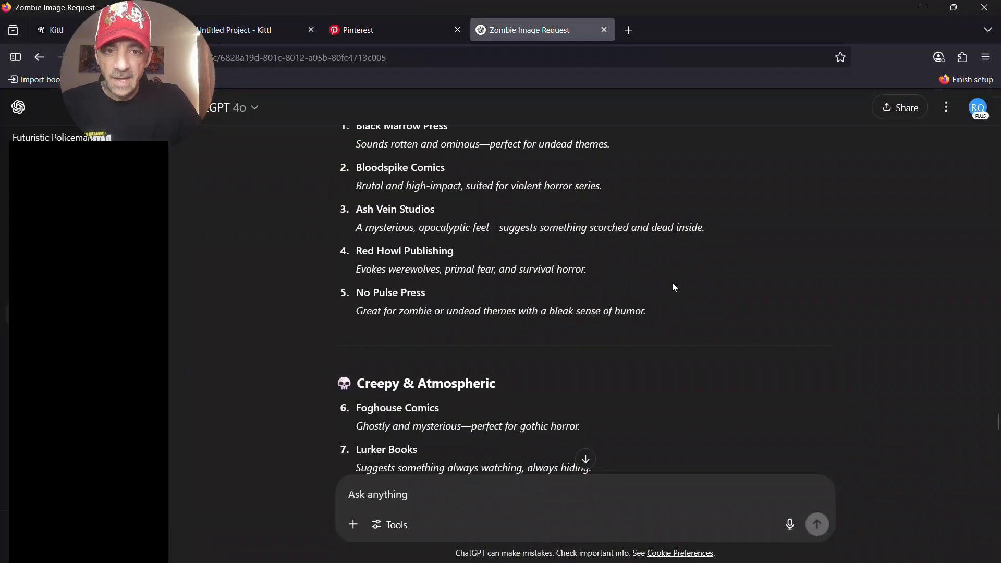
scroll(675, 291, "up", 3)
left_click_drag(998, 412, 998, 211)
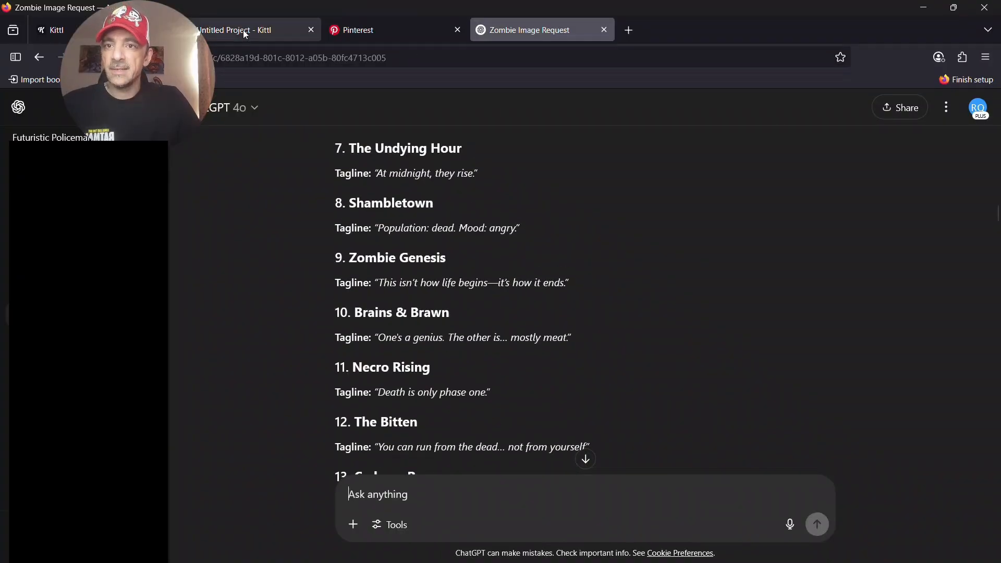
Step: Back in Kittl, replace the copied text on the red band with "THIS ISN'T HOW LIFE BEGINS"
mouse_move(246, 35)
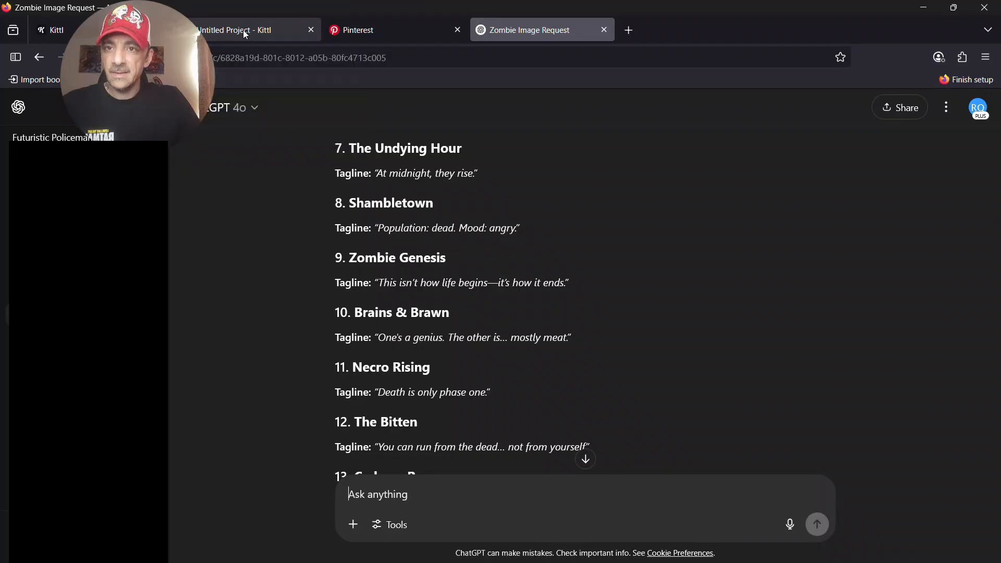
left_click(243, 30)
double_click(383, 386)
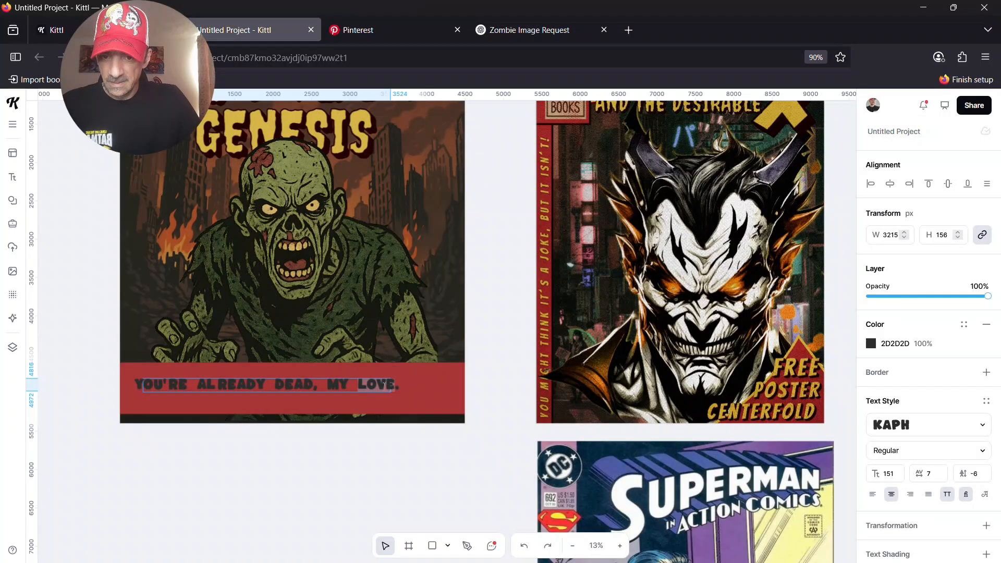
key("BackSpace")
key("BackSpace")
key("BackSpace")
key("BackSpace")
key("BackSpace")
key("BackSpace")
key("BackSpace")
key("BackSpace")
key("BackSpace")
key("BackSpace")
key("BackSpace")
key("BackSpace")
key("BackSpace")
key("BackSpace")
key("BackSpace")
key("BackSpace")
key("BackSpace")
key("BackSpace")
key("BackSpace")
key("BackSpace")
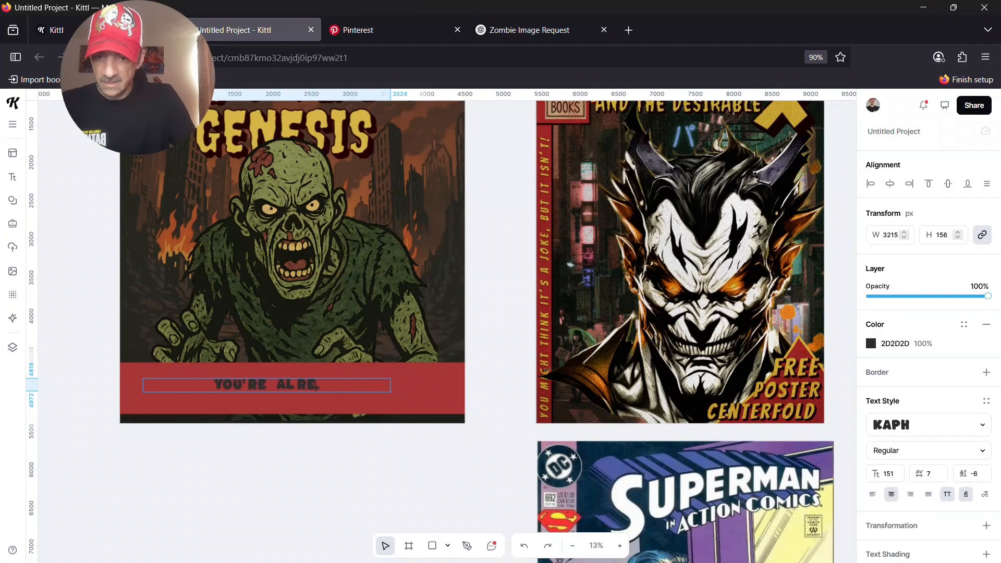
type("THIS ")
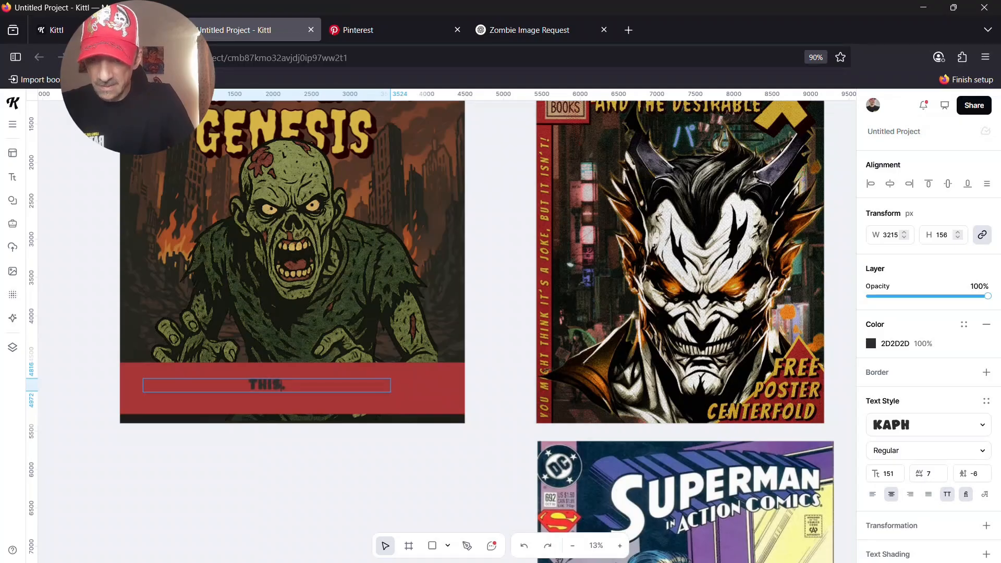
type("IS")
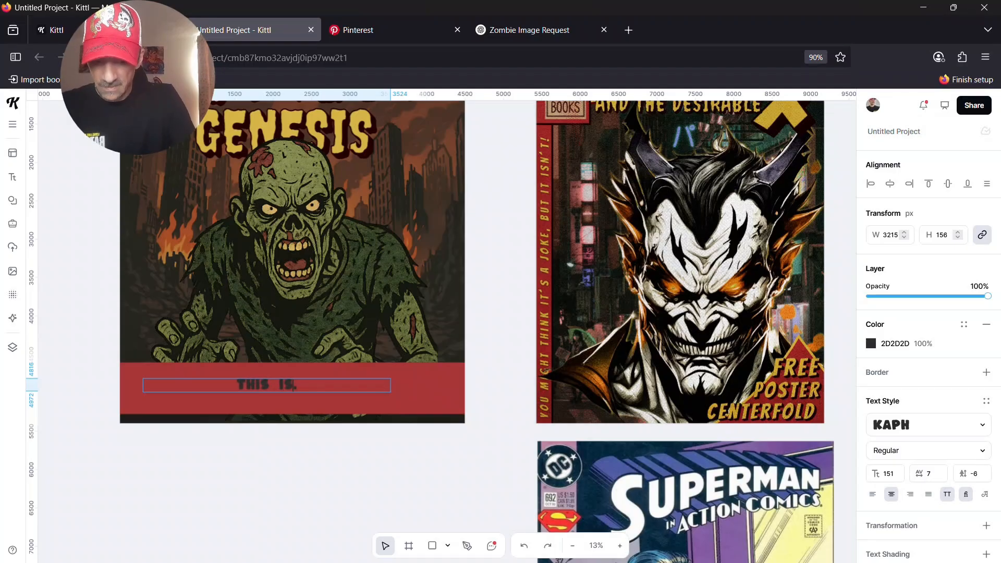
type("N'T ")
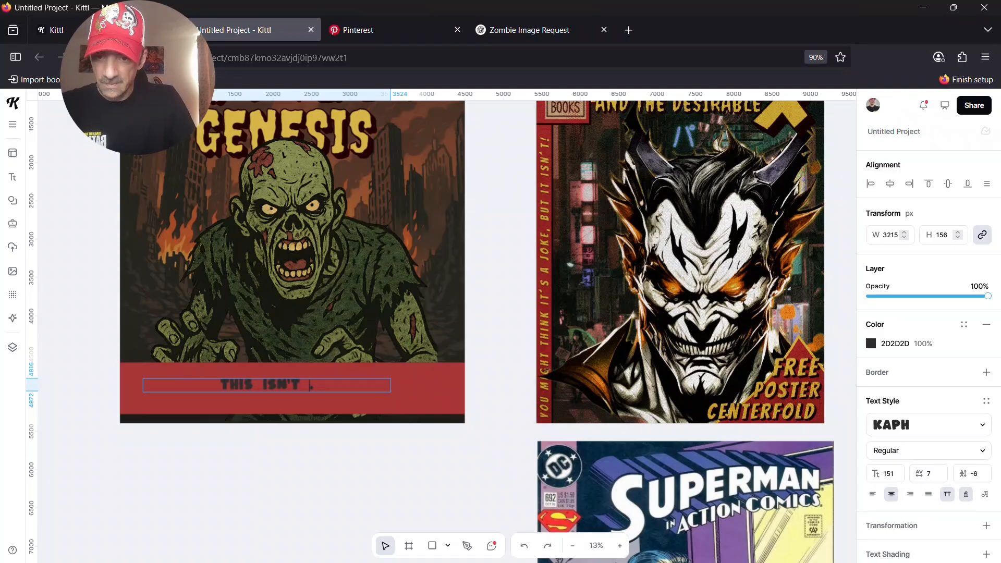
type("HOW L")
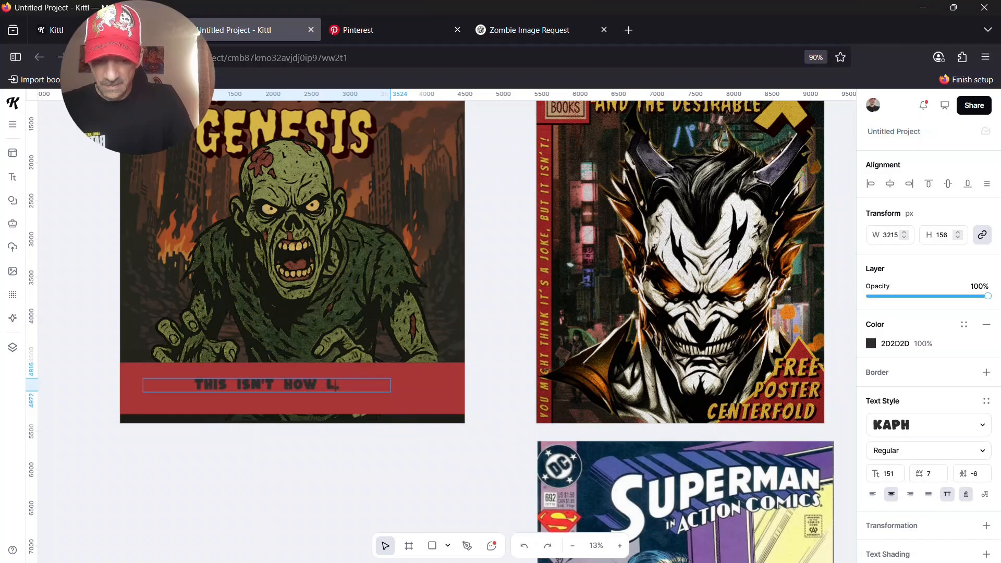
type("IFE BEGINS.")
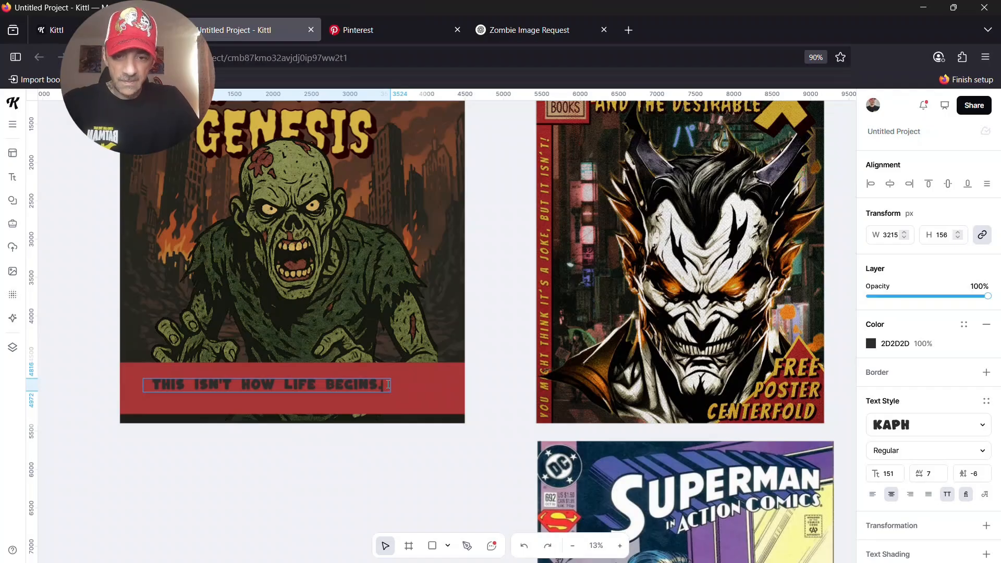
key("BackSpace")
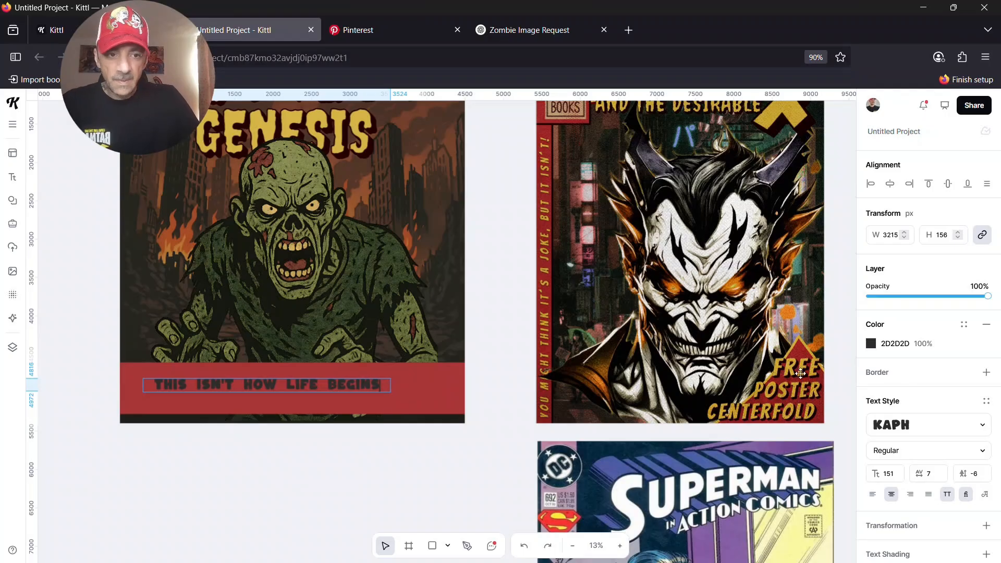
Step: Recolor the "THIS ISN'T HOW LIFE BEGINS" text yellow D6B546, sampled from the GENESIS lettering
left_click(871, 343)
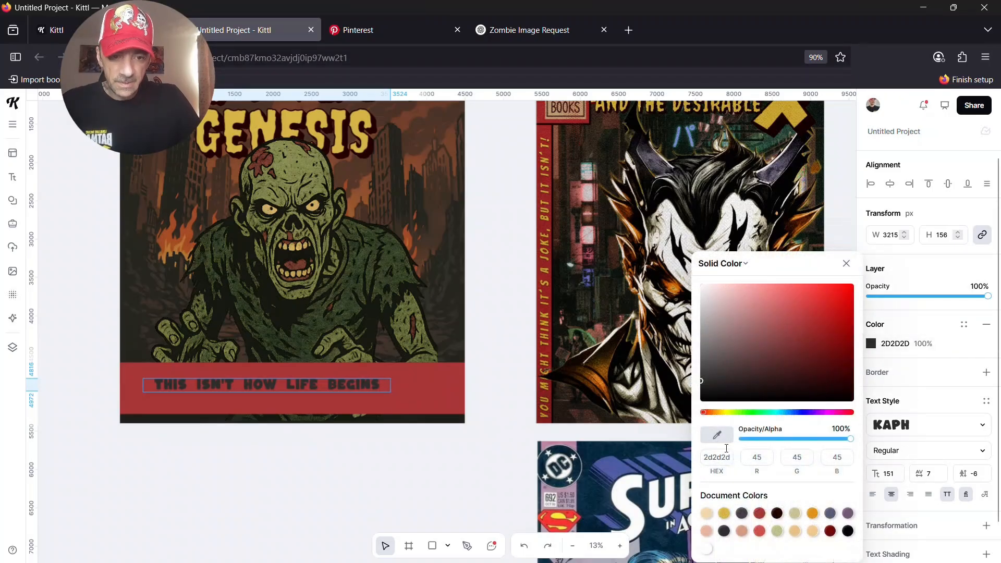
left_click(322, 121)
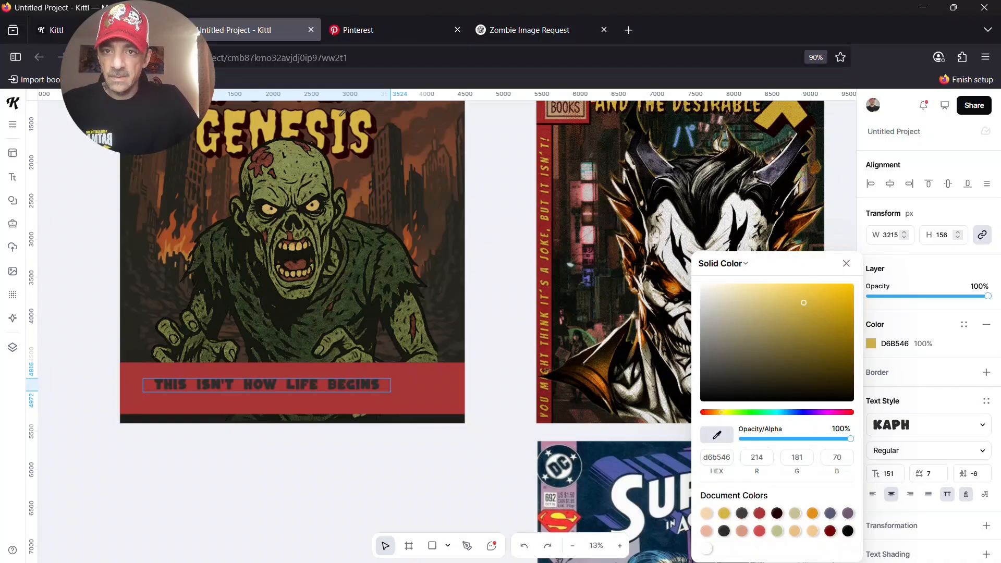
left_click(489, 248)
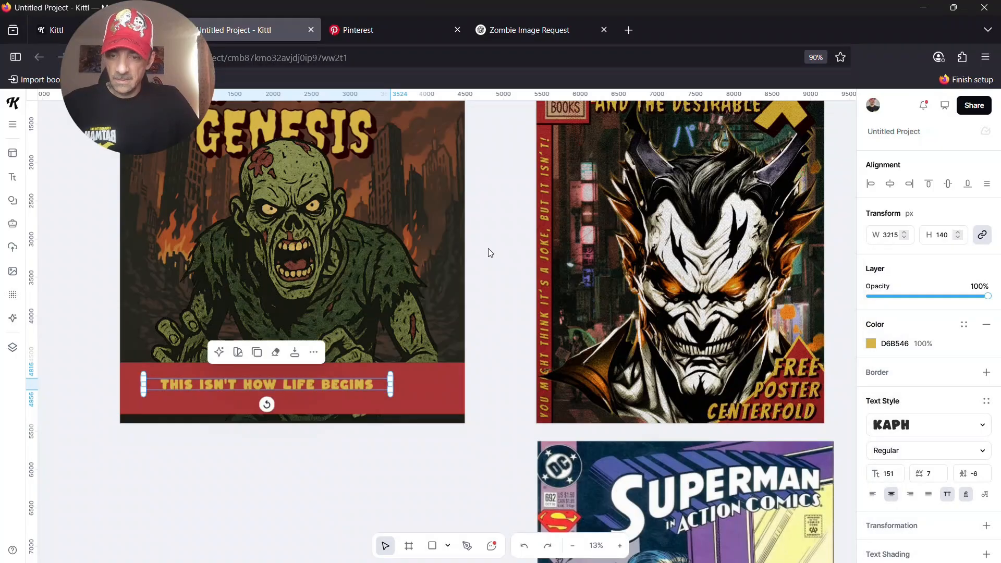
Step: Duplicate the tagline, placing one copy at the band's upper left and the other at its lower right
left_click(461, 427)
left_click_drag(331, 386, 397, 396)
left_click(227, 343)
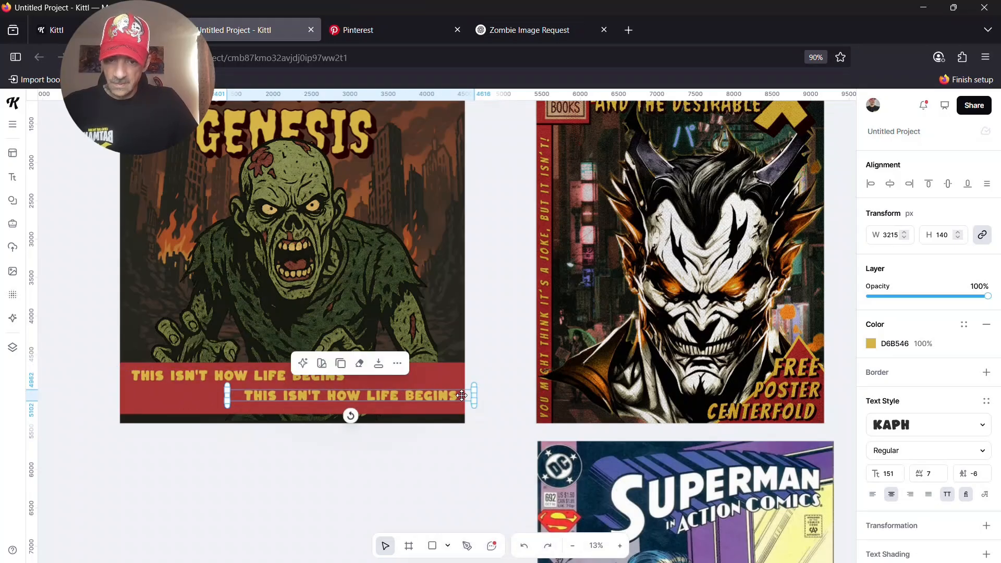
Step: Replace the lower tagline copy with "....IT HOW IT ENDS.." and shift it closer to the band's lower right corner
double_click(458, 397)
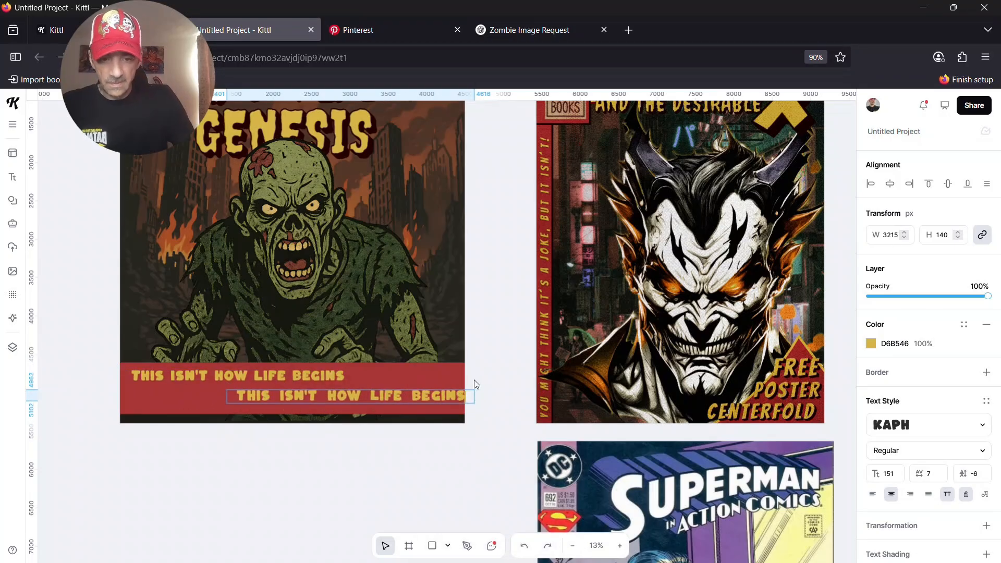
key("BackSpace")
key("BackSpace")
key("BackSpace")
key("BackSpace")
key("BackSpace")
key("BackSpace")
key("BackSpace")
key("BackSpace")
key("BackSpace")
key("BackSpace")
key("BackSpace")
key("BackSpace")
key("BackSpace")
key("BackSpace")
key("BackSpace")
key("BackSpace")
key("BackSpace")
key("BackSpace")
key("BackSpace")
key("BackSpace")
key("BackSpace")
key("BackSpace")
key("BackSpace")
key("BackSpace")
key("BackSpace")
key("BackSpace")
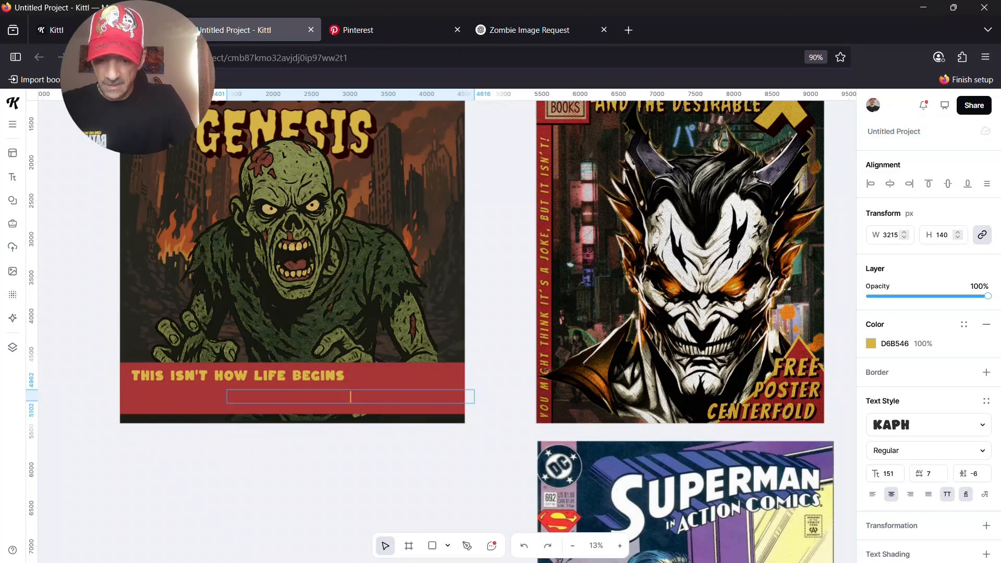
type("....IT HOW IT ENDS")
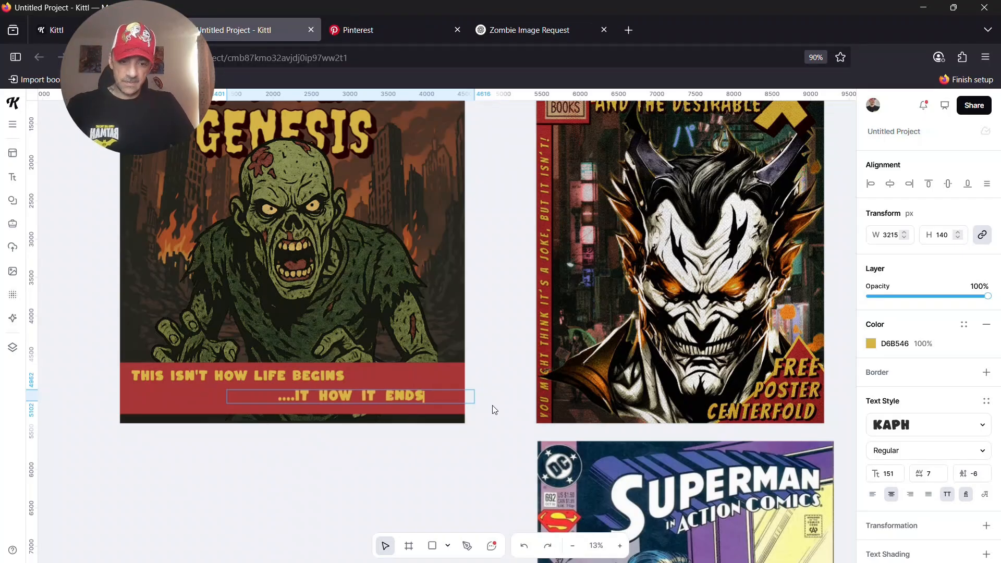
type("..")
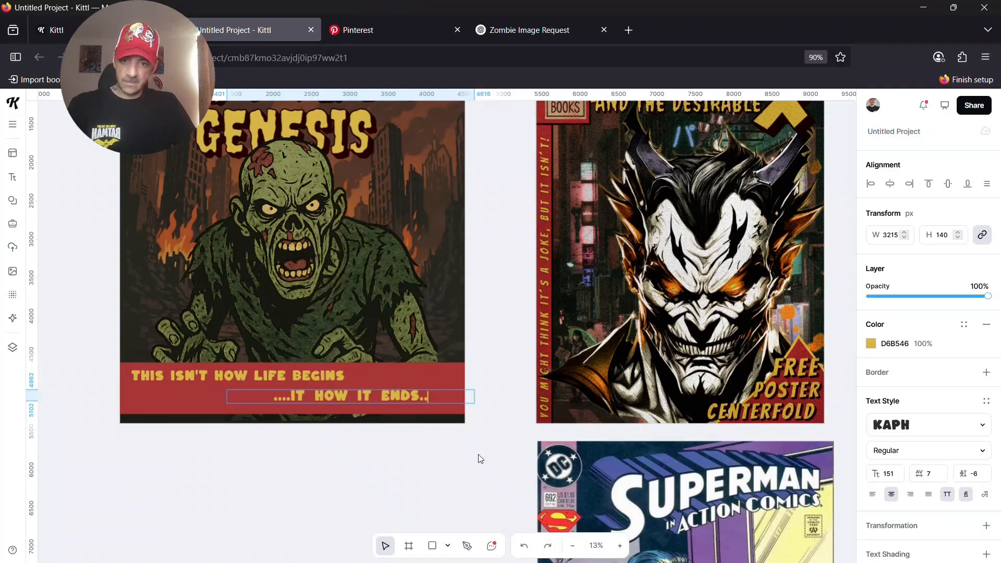
key("Escape")
left_click_drag(401, 397, 431, 400)
left_click(496, 380)
Step: Check the tagline wording in ChatGPT, then correct the lower line in Kittl to "....IT'S HOW IT ENDS.." and nudge it slightly inward
left_click(501, 30)
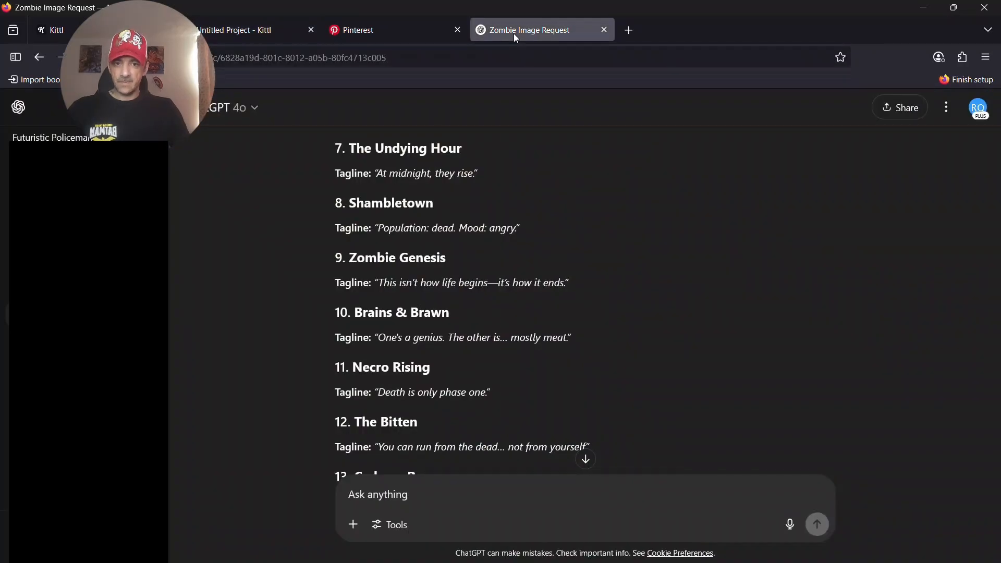
left_click(289, 27)
left_click(332, 398)
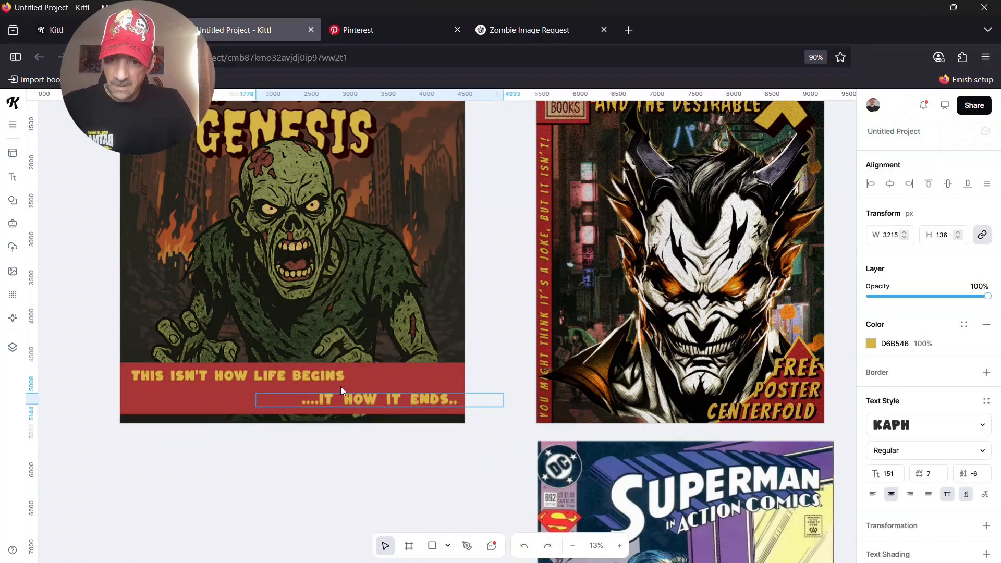
key("BackSpace")
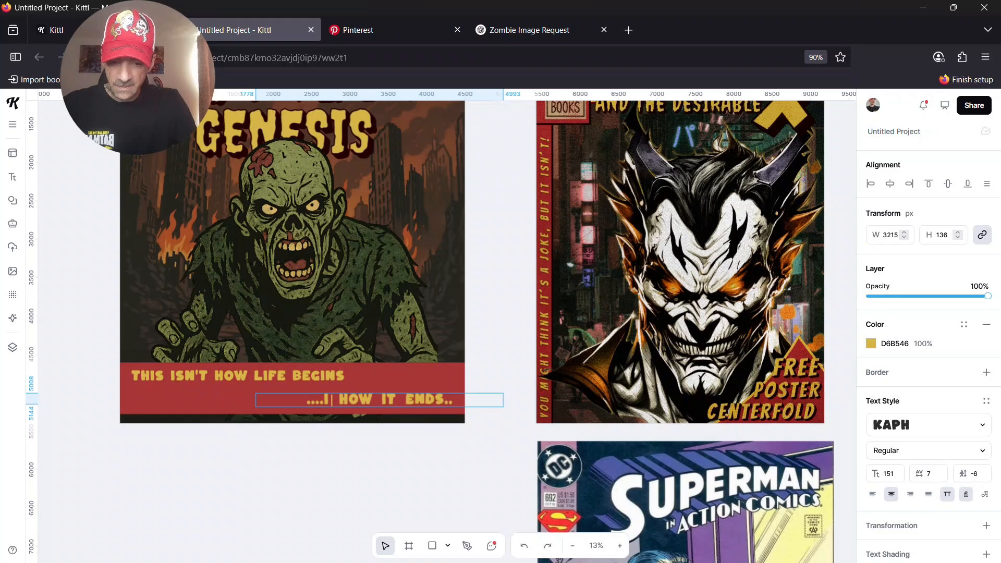
type("T'S")
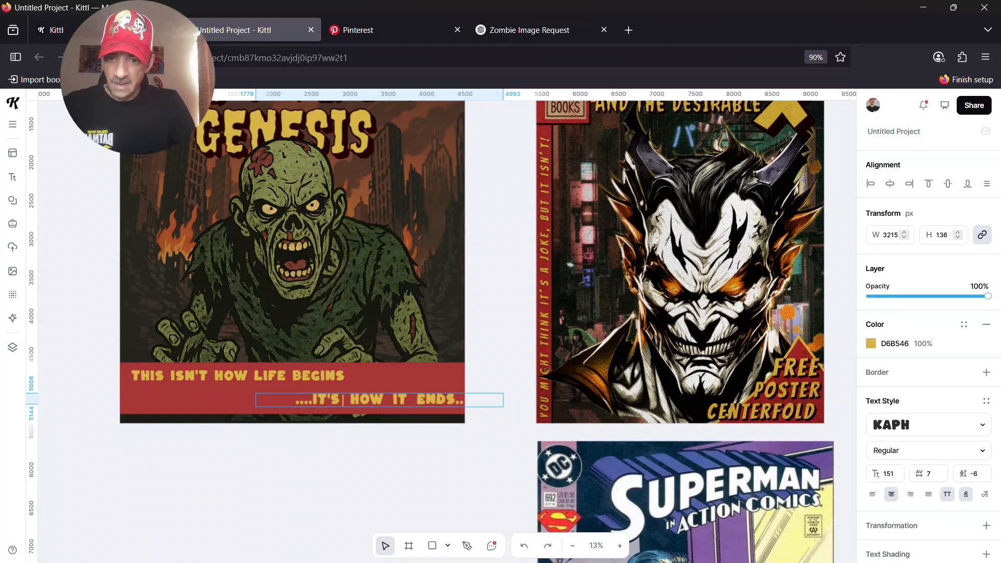
key("Escape")
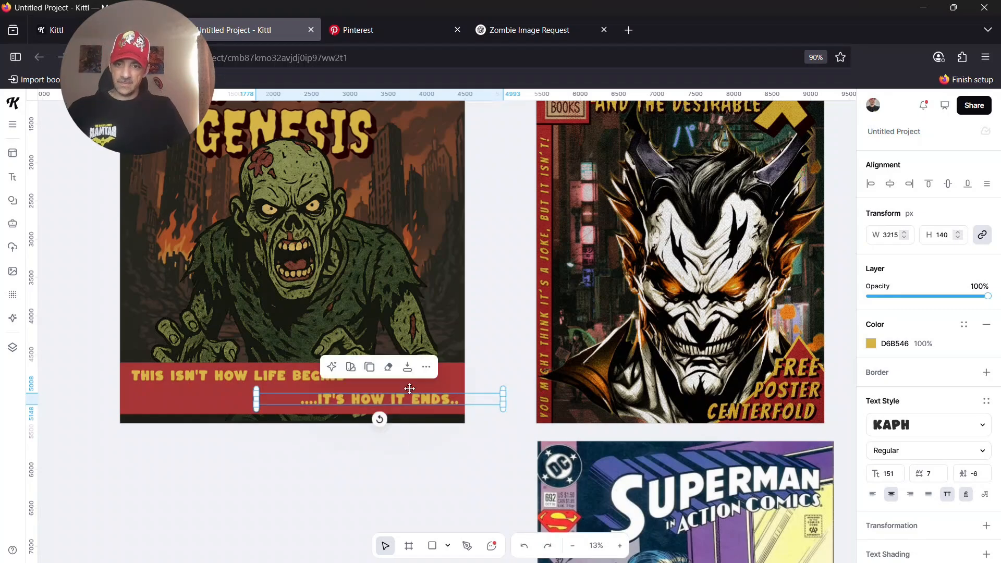
left_click_drag(414, 396, 411, 398)
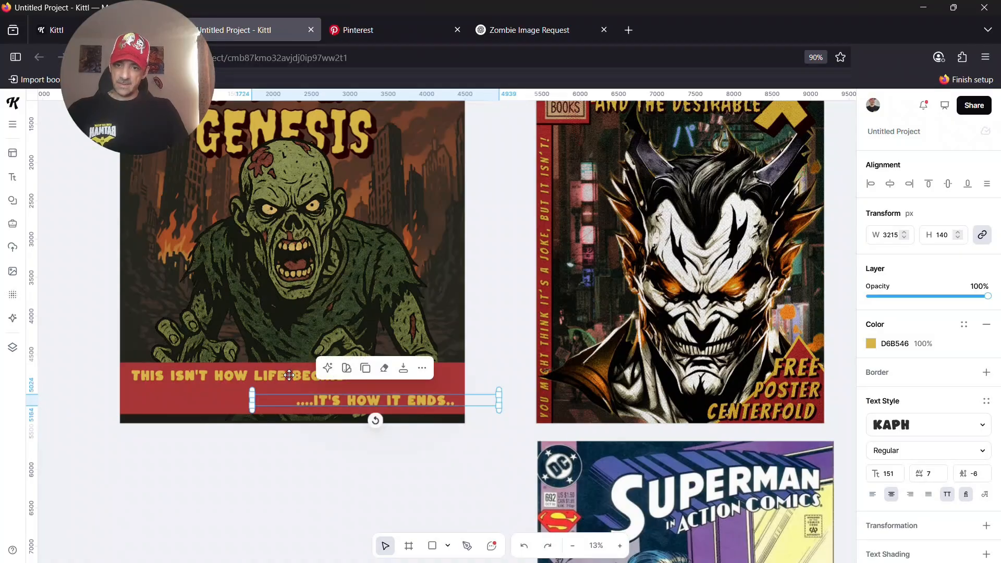
Step: Nudge the two tagline lines closer together vertically, lowering the upper one and raising the lower one within the red band
left_click(290, 376)
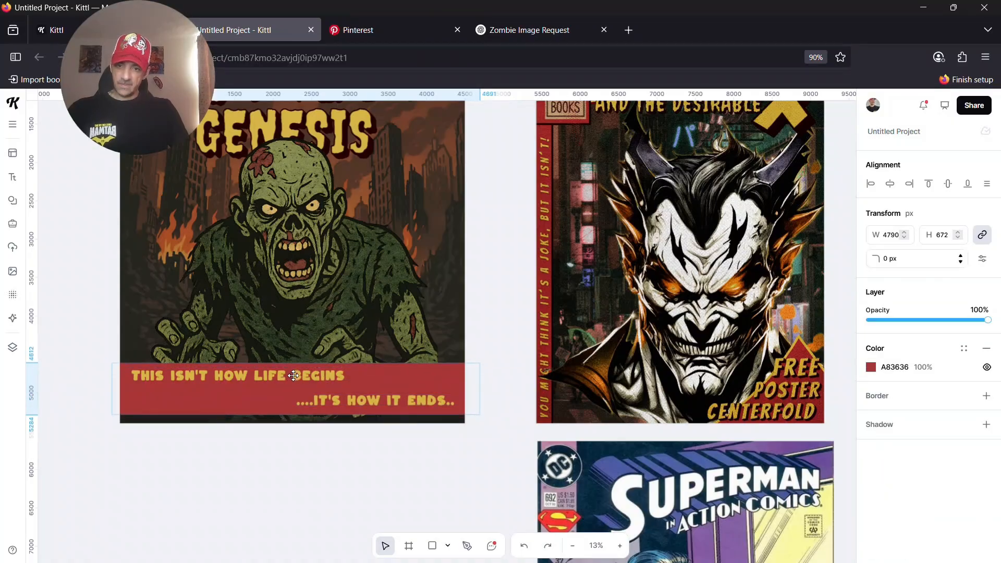
left_click(294, 376)
left_click_drag(294, 376, 304, 374)
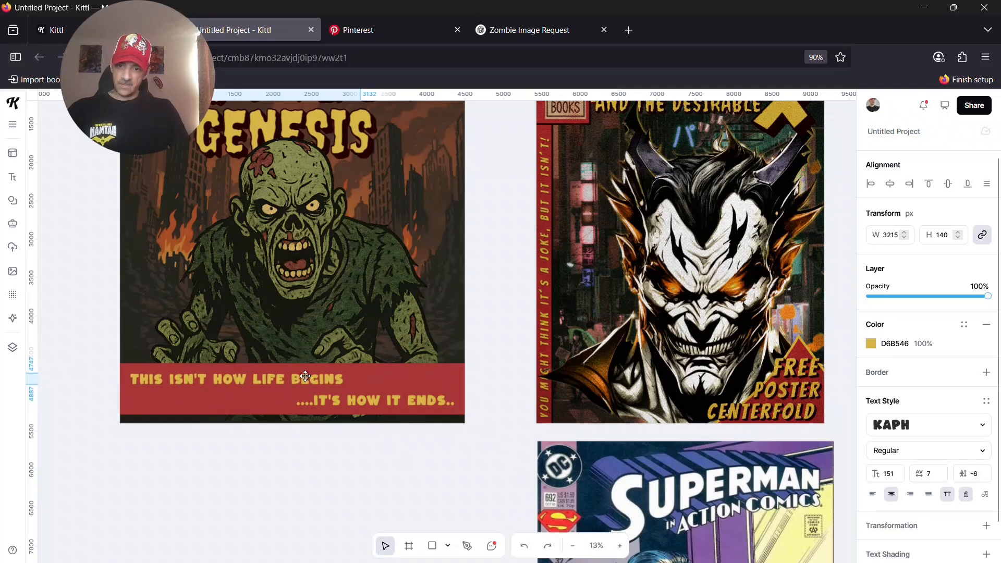
left_click(382, 400)
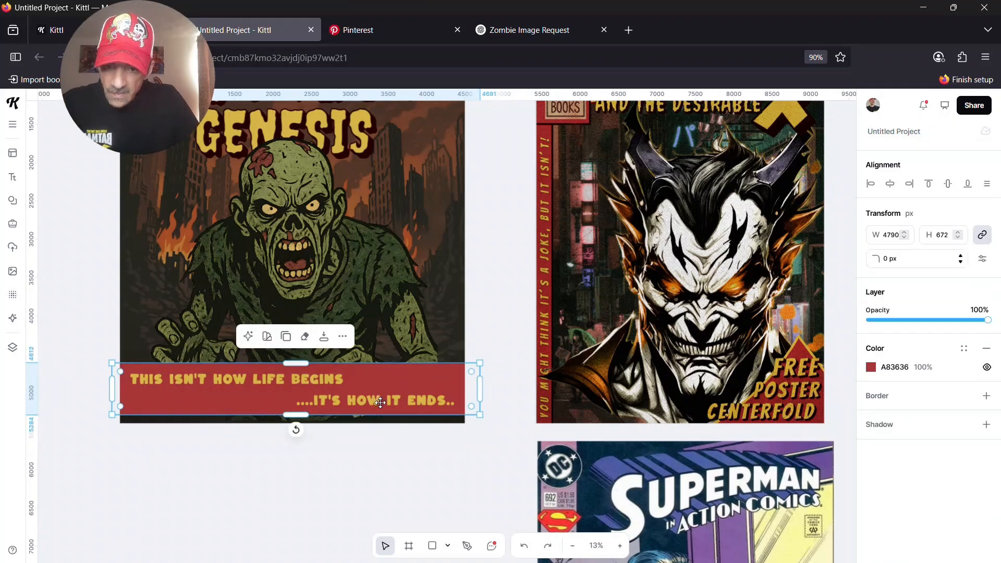
left_click(375, 403)
left_click_drag(375, 403, 373, 400)
Step: Add a black 000000 border with a weight of 38.90 to the red band
left_click(438, 377)
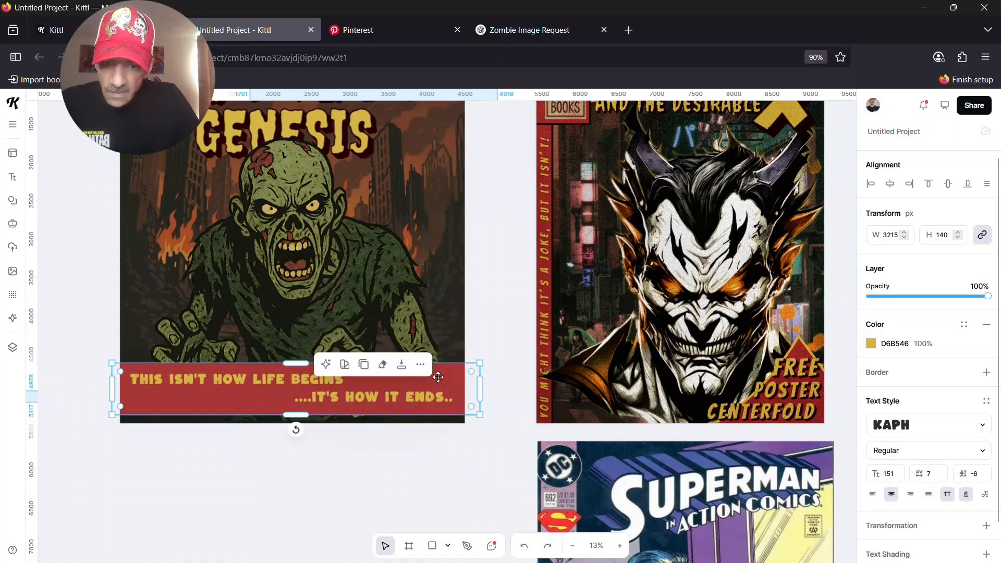
left_click(877, 406)
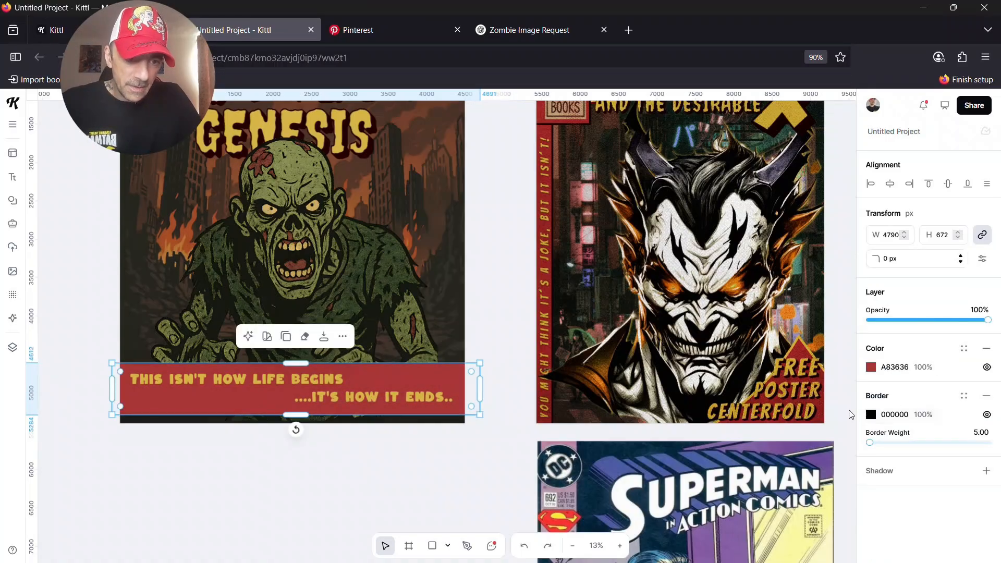
left_click_drag(873, 442, 871, 444)
left_click(477, 473)
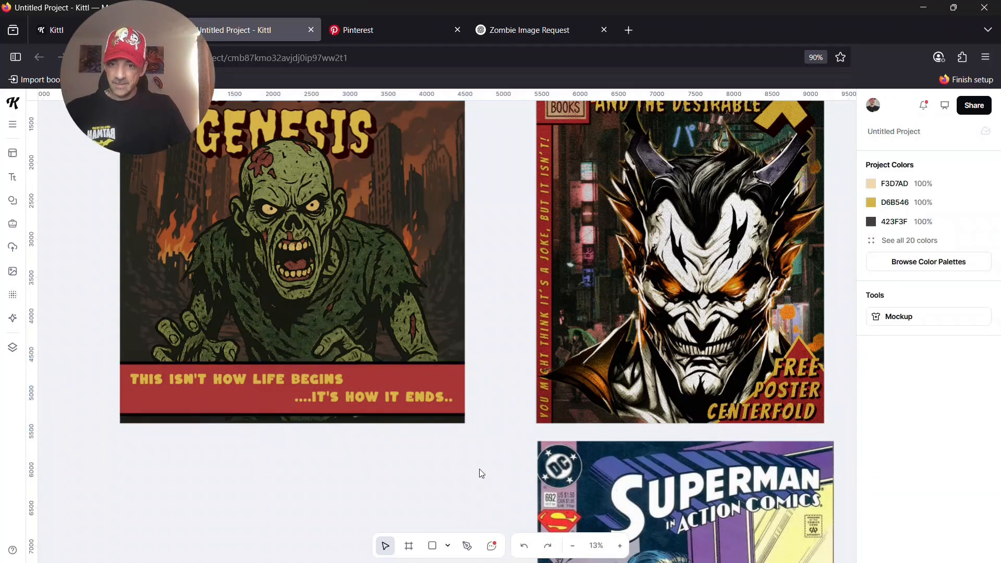
Step: Reduce the red band's opacity to 76% so the artwork shows through it
left_click(445, 386)
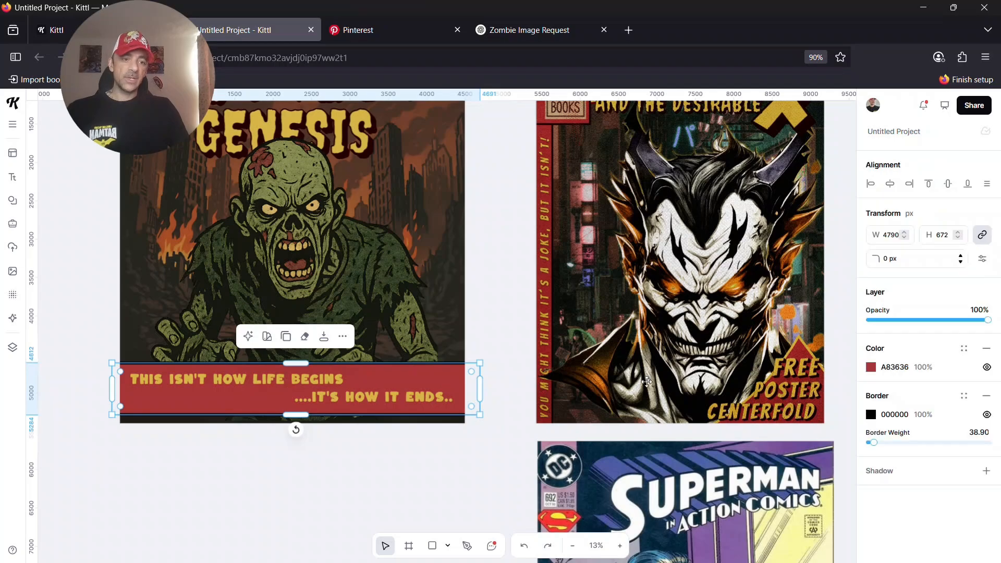
left_click_drag(988, 320, 961, 330)
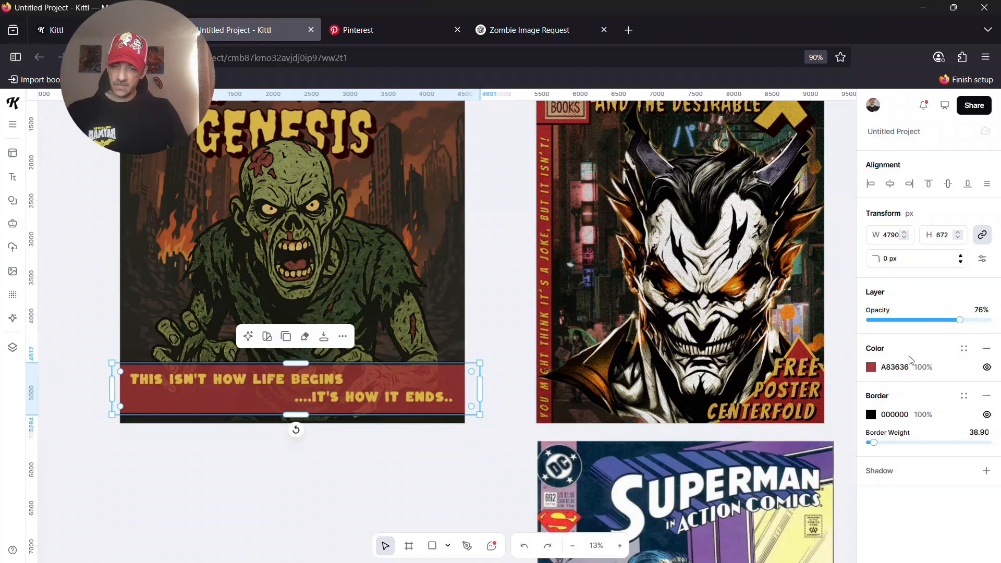
left_click(493, 499)
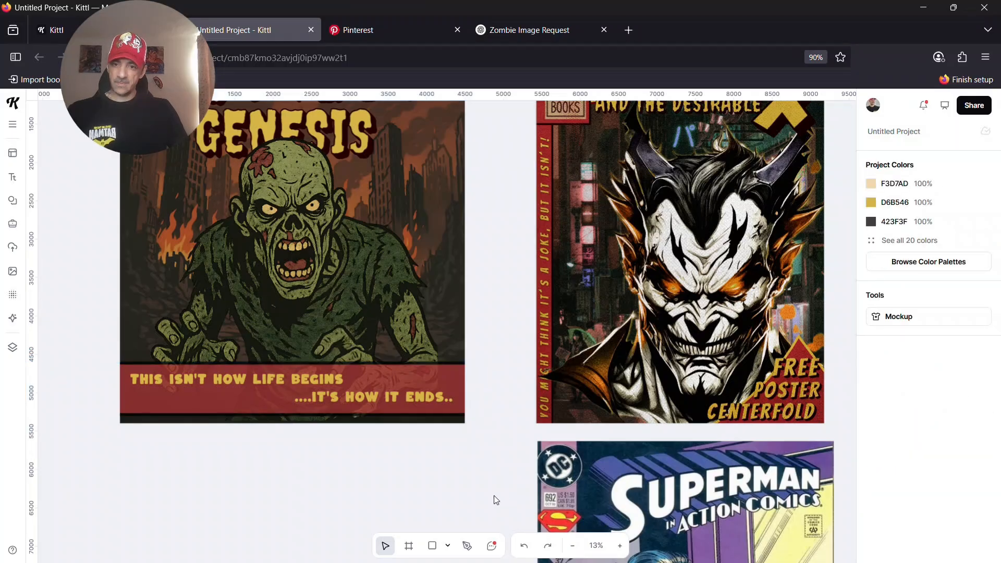
scroll(493, 495, "up", 3)
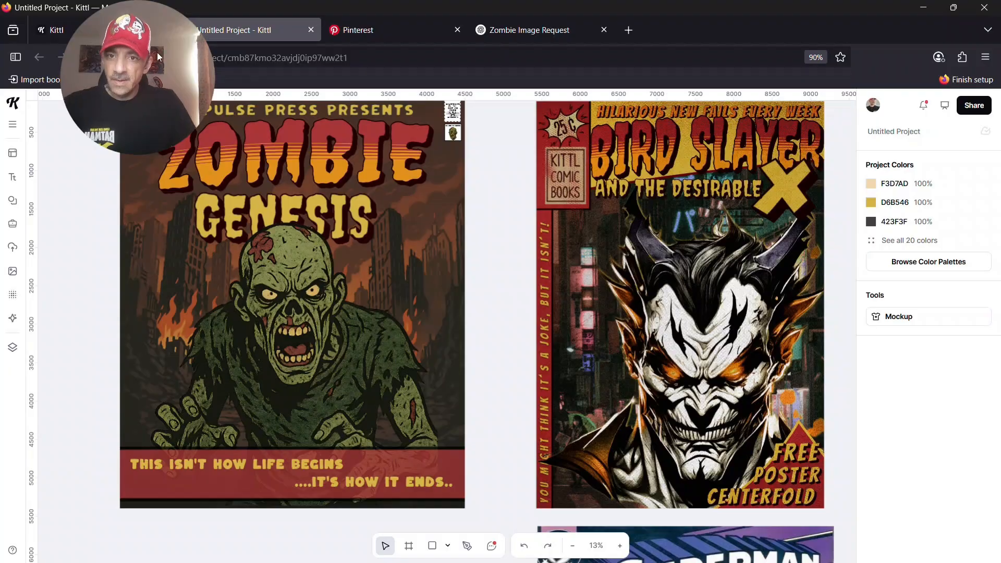
left_click_drag(136, 69, 772, 65)
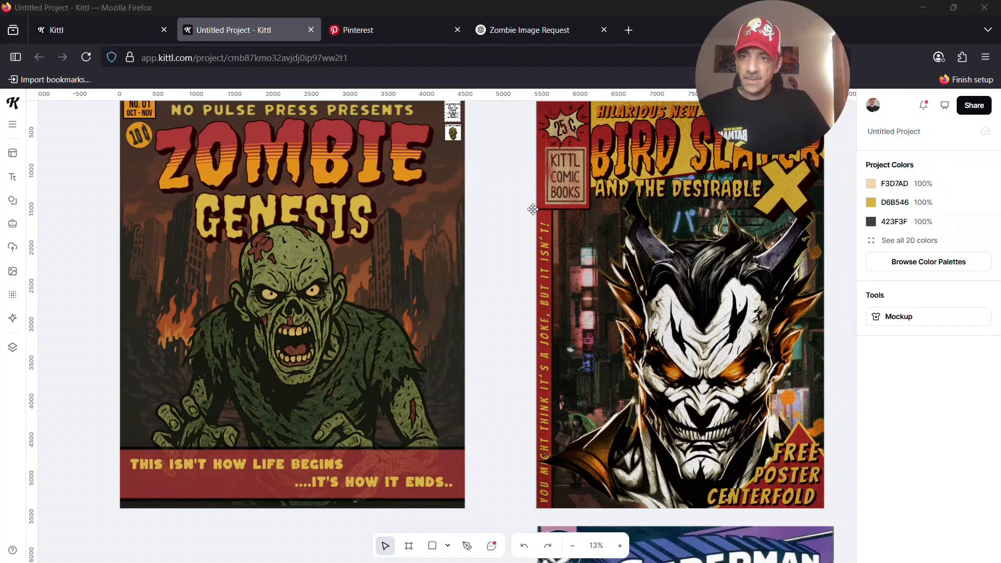
scroll(513, 275, "up", 2)
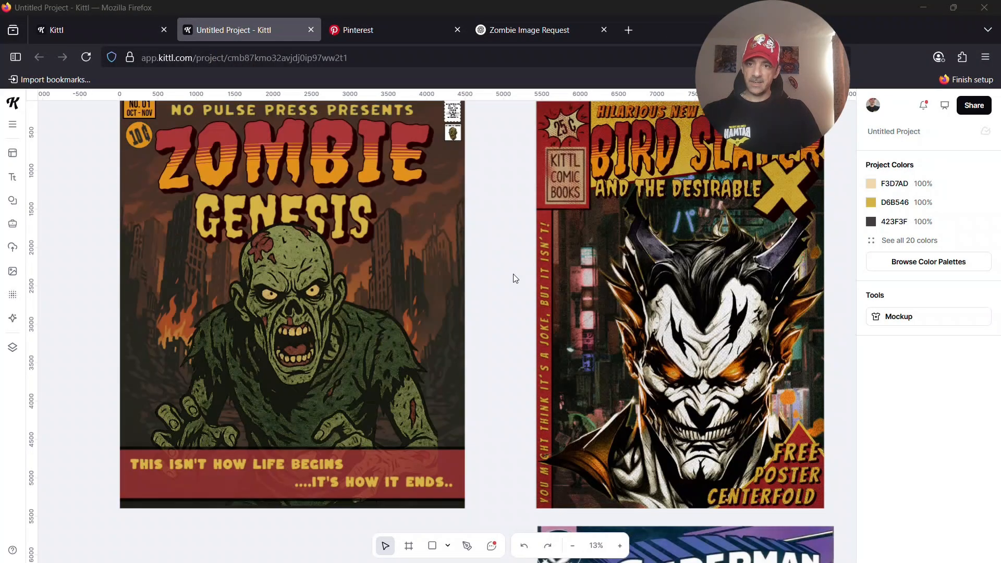
scroll(513, 277, "down", 2)
scroll(514, 277, "up", 2)
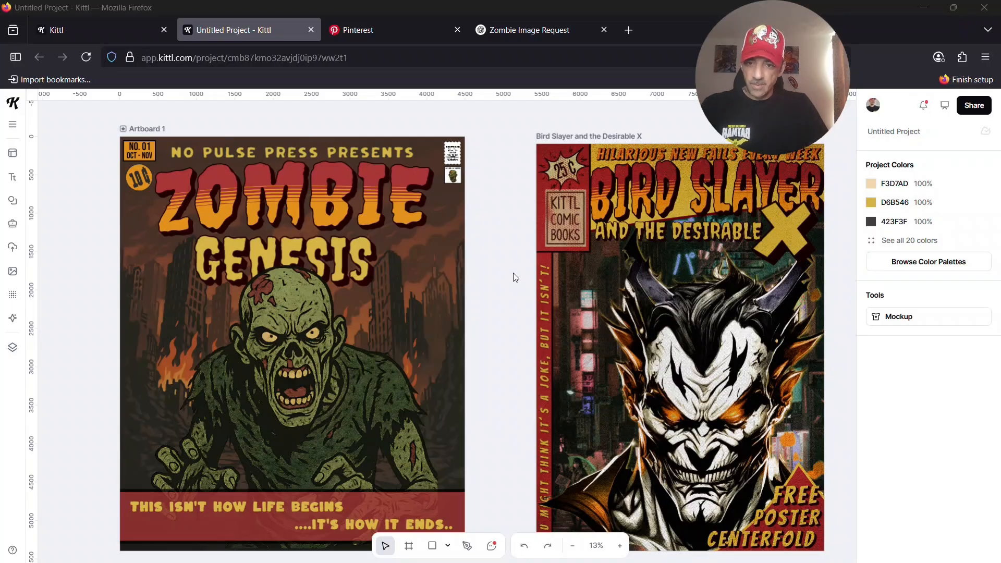
scroll(516, 277, "down", 2)
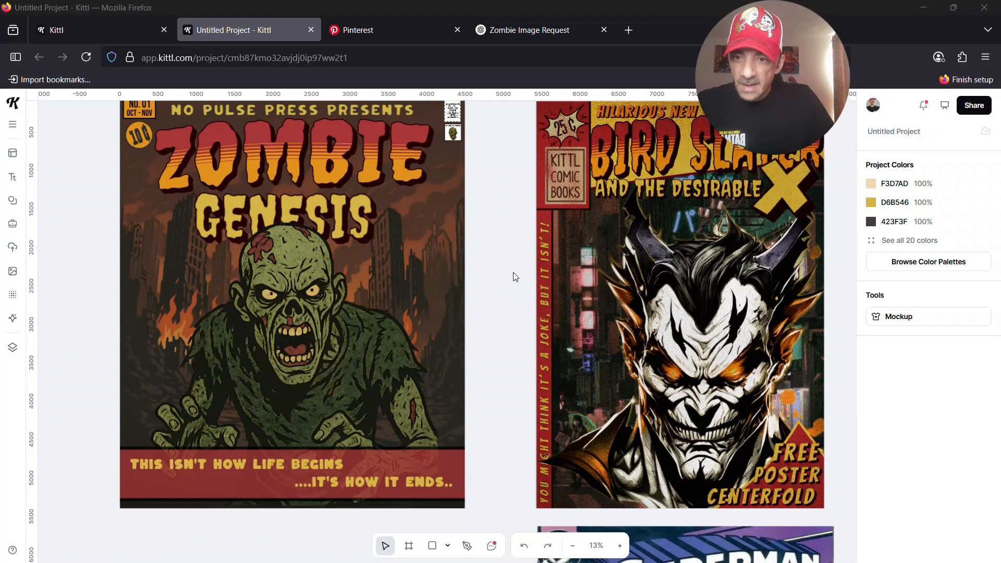
scroll(514, 276, "up", 2)
scroll(514, 276, "down", 2)
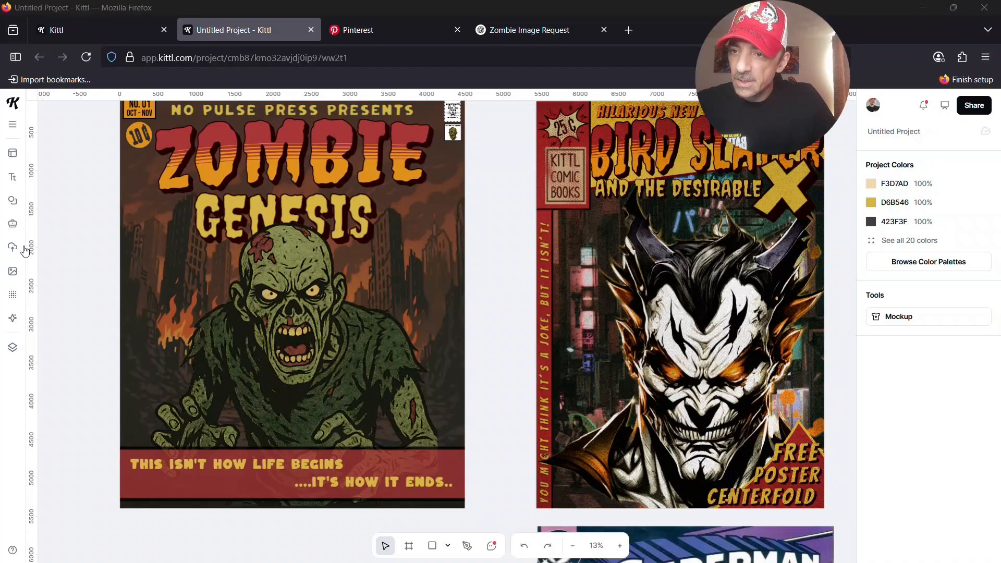
Step: Search the elements for "barcode", insert a plain black barcode and place it on the empty canvas left of the cover
left_click(12, 200)
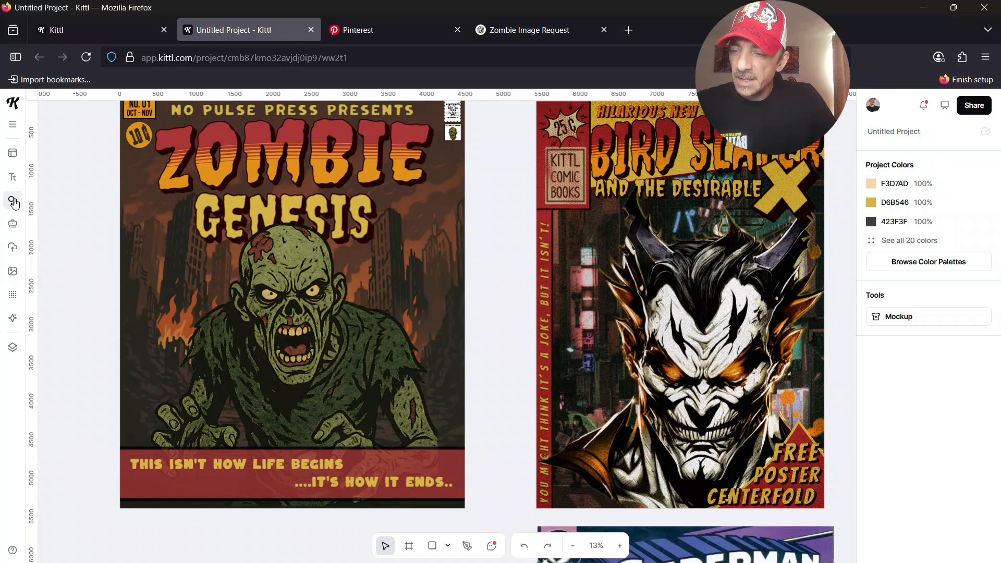
left_click(84, 124)
type("barcode")
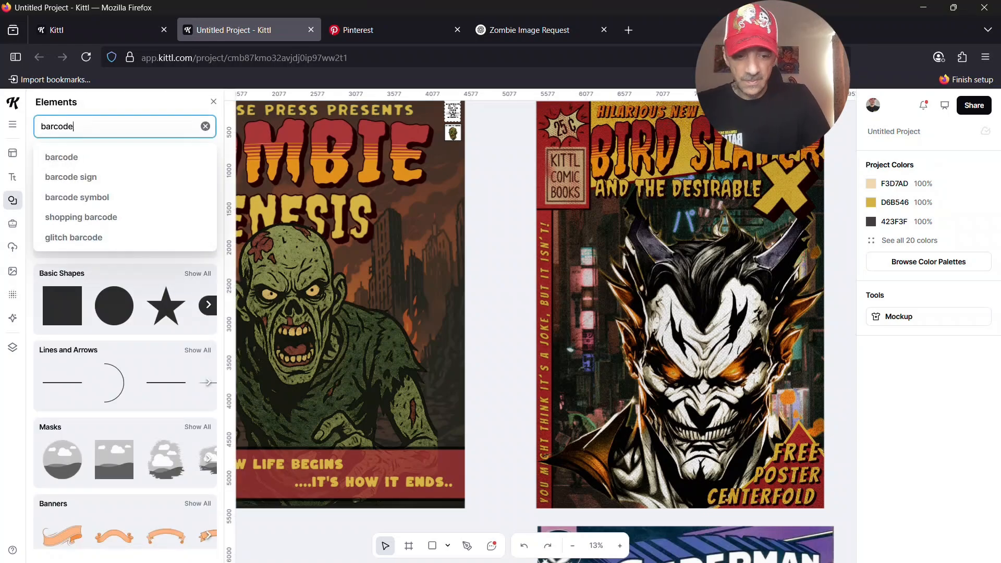
key("Return")
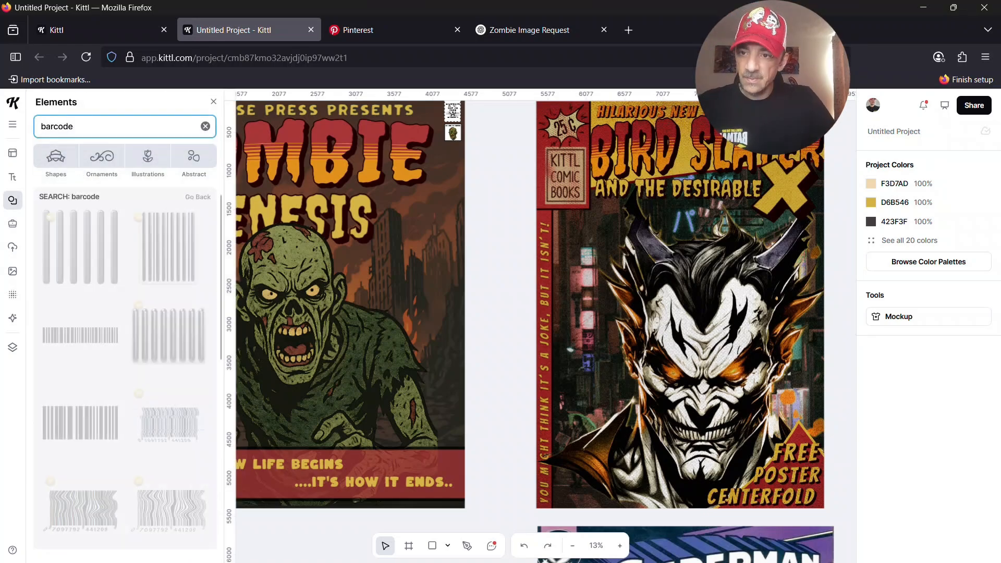
left_click(101, 419)
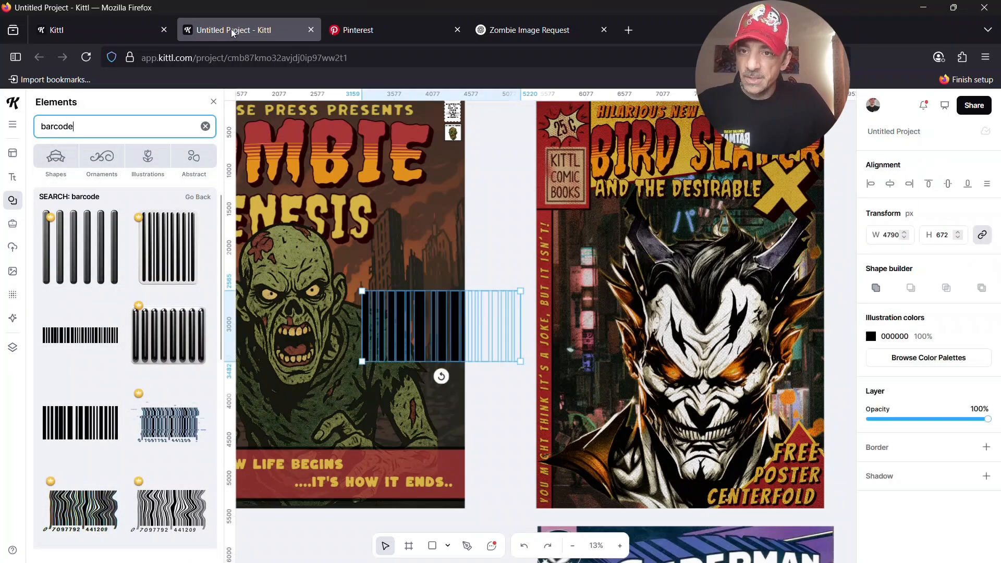
left_click_drag(378, 315, 120, 338)
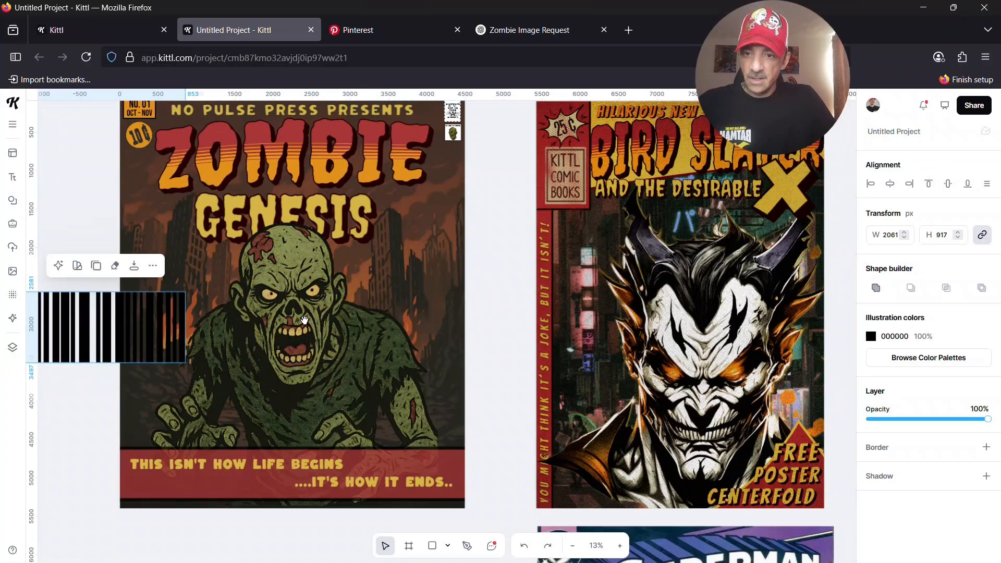
scroll(258, 317, "left", 5)
left_click_drag(258, 316, 237, 315)
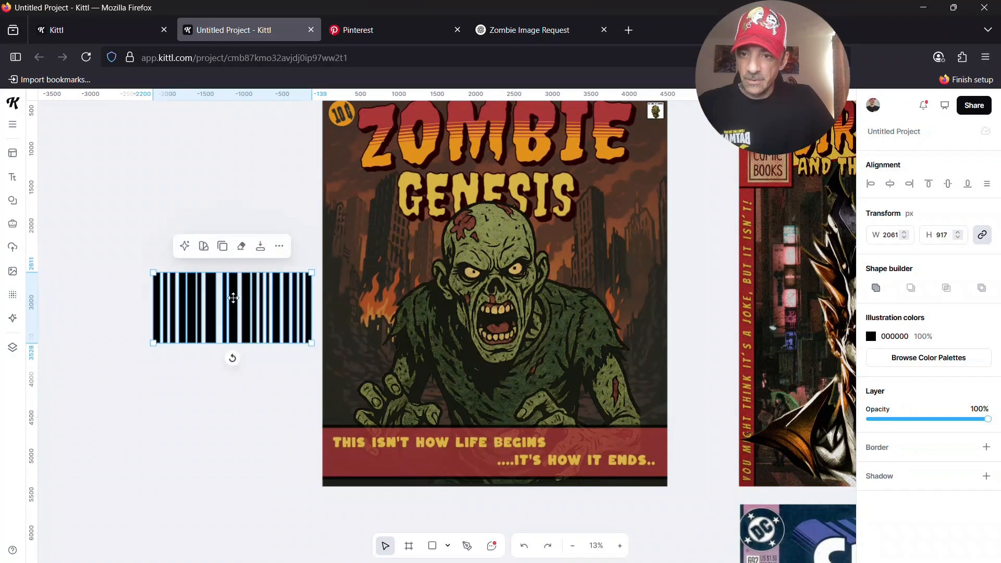
Step: Add a basic square, reshape it into a rectangle of about 2575 by 993 px and place it below the barcode
left_click(12, 200)
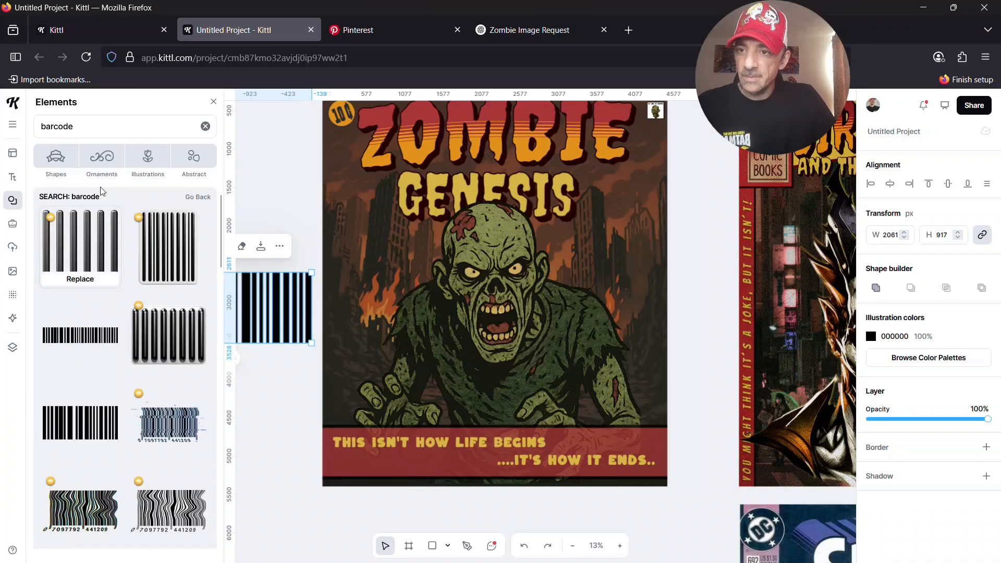
left_click(205, 127)
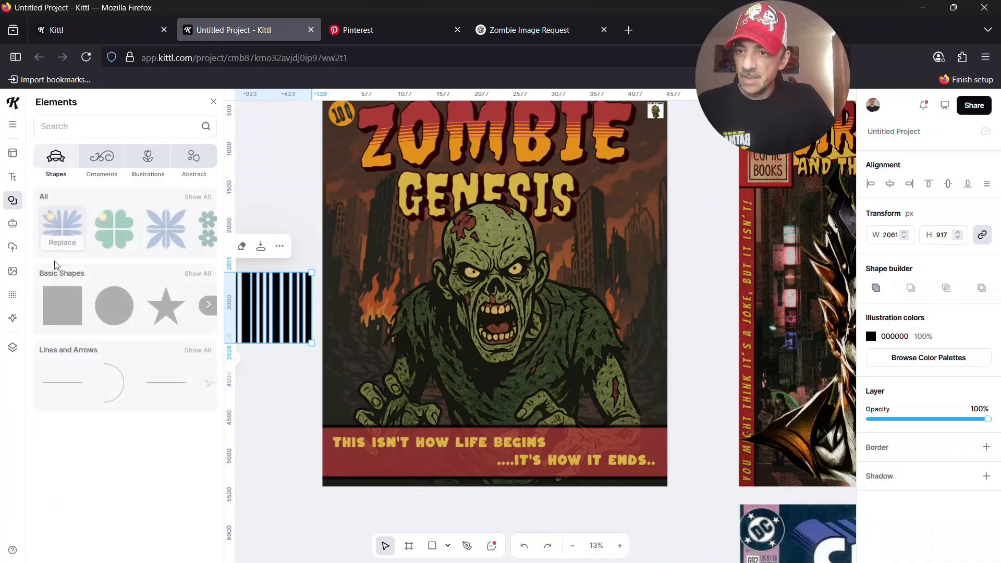
left_click(62, 306)
left_click(214, 102)
left_click_drag(387, 291, 130, 323)
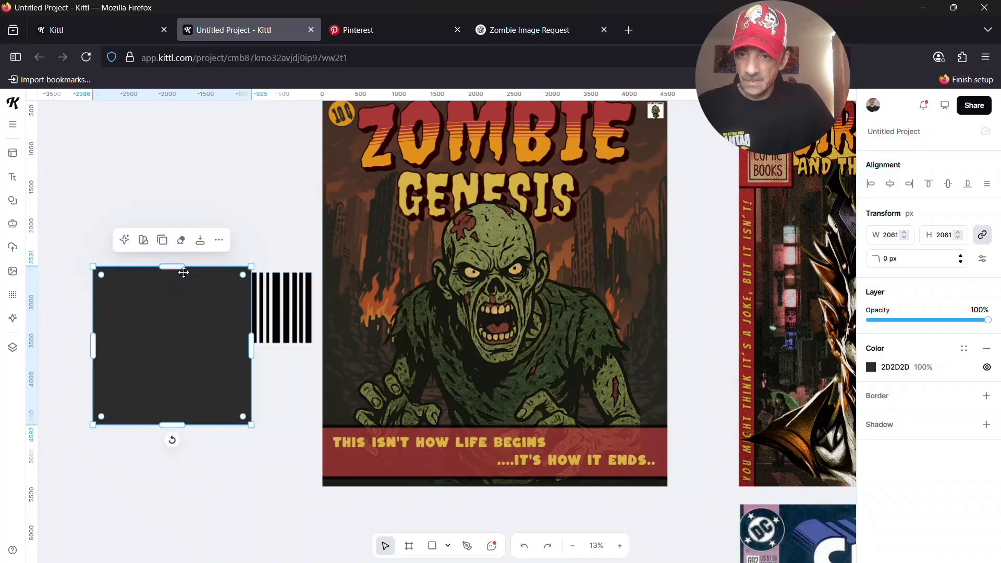
left_click_drag(176, 268, 177, 365)
left_click_drag(161, 404, 212, 317)
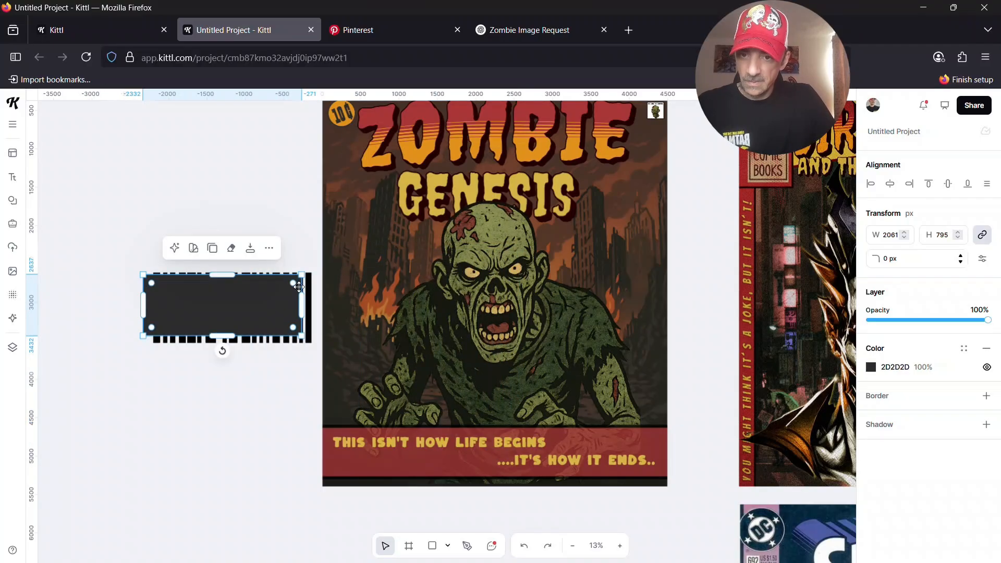
left_click_drag(302, 273, 340, 262)
left_click_drag(297, 295, 262, 395)
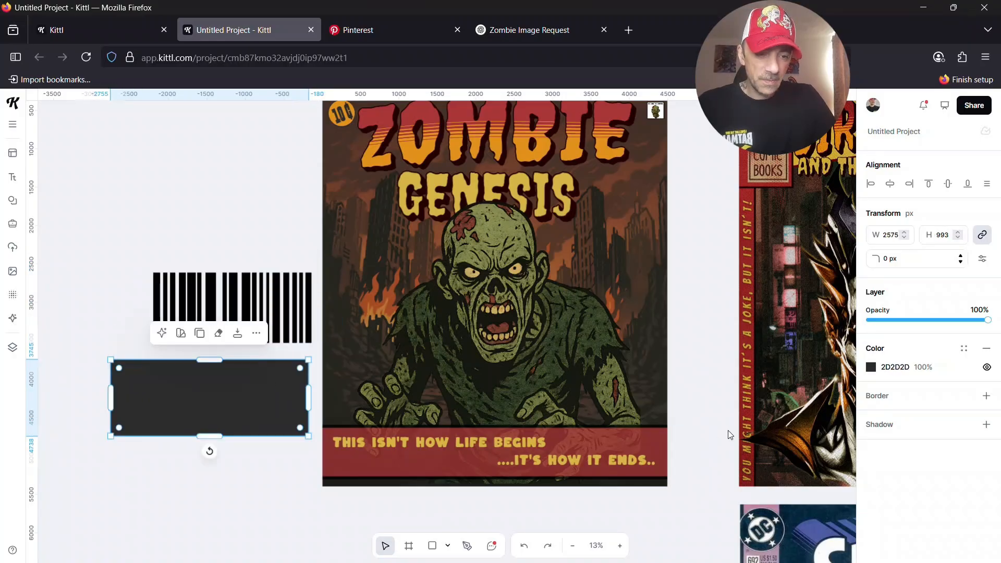
Step: Recolor the dark rectangle white FFFFFF
left_click(871, 367)
left_click(709, 294)
left_click(701, 284)
left_click(847, 264)
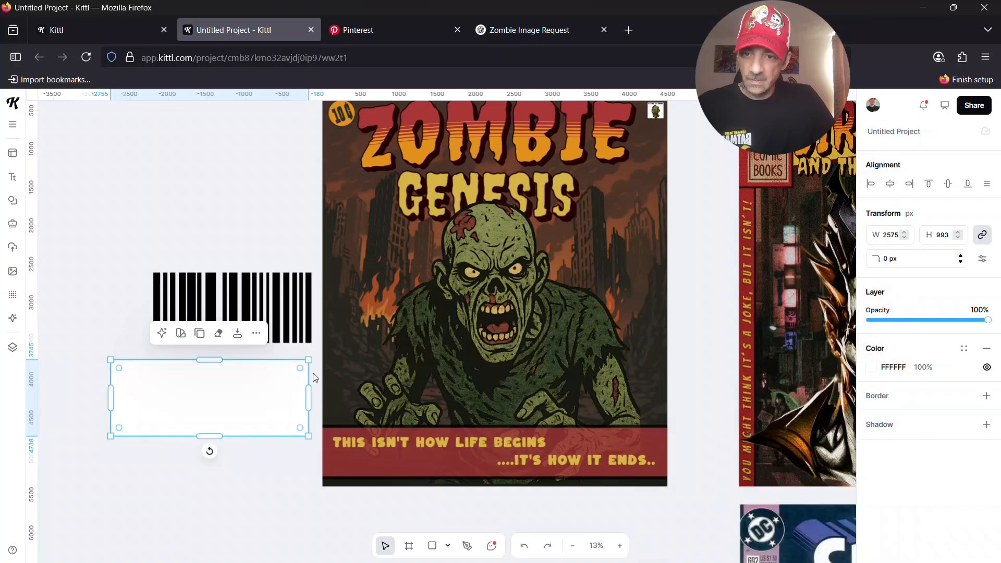
Step: Place the barcode over the white rectangle and layer it in front of the rectangle
left_click(93, 305)
left_click(221, 313)
left_click_drag(221, 315, 228, 366)
left_click_drag(253, 308, 218, 400)
left_click(246, 237)
left_click(254, 315)
left_click(320, 534)
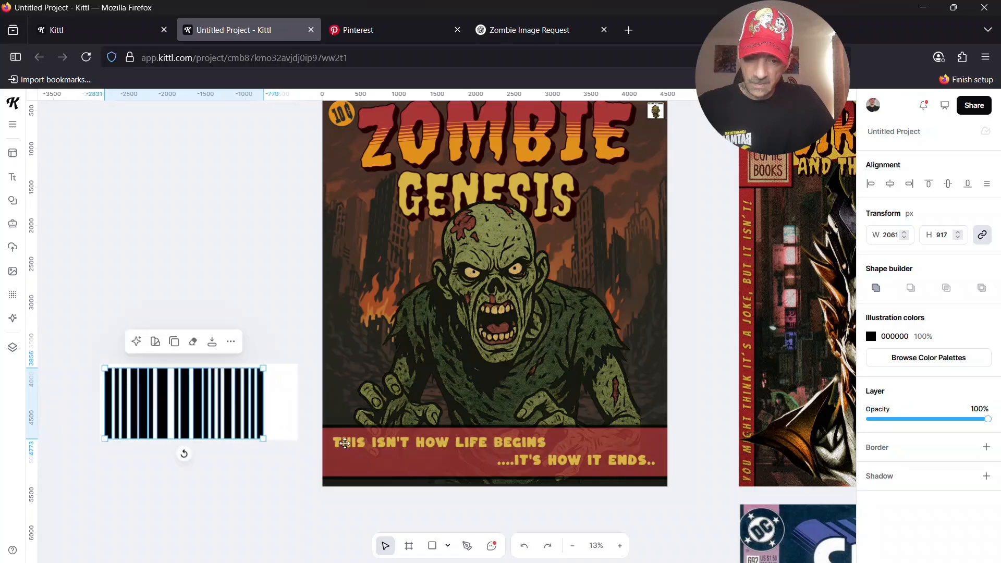
Step: Narrow the white rectangle behind the barcode to about 2176 px wide so its margins are even on both sides
left_click(621, 546)
left_click_drag(505, 335, 501, 334)
left_click(634, 347)
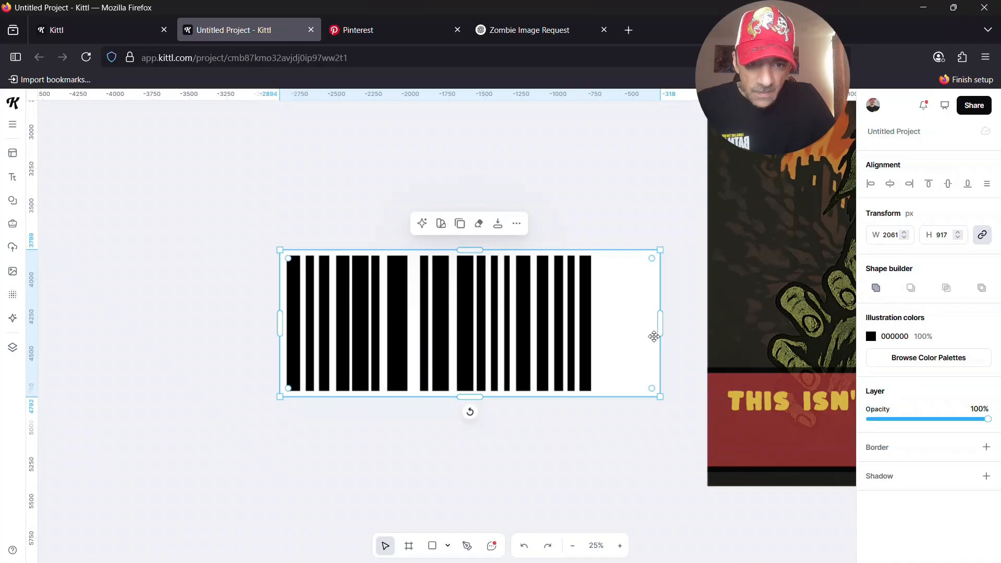
left_click_drag(660, 324, 601, 325)
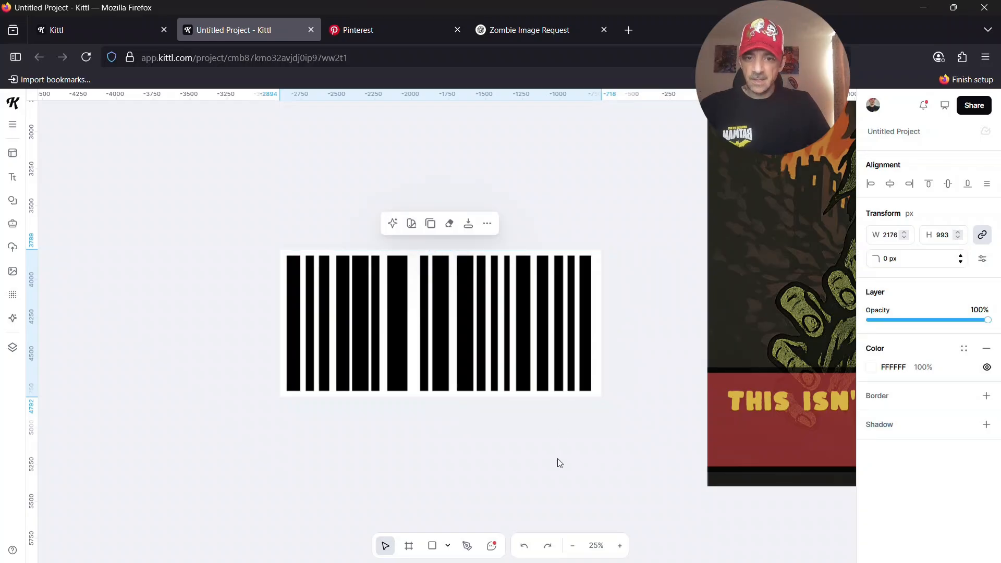
Step: Select the barcode together with its white rectangle and group them into one object
left_click(559, 462)
left_click_drag(256, 232, 640, 429)
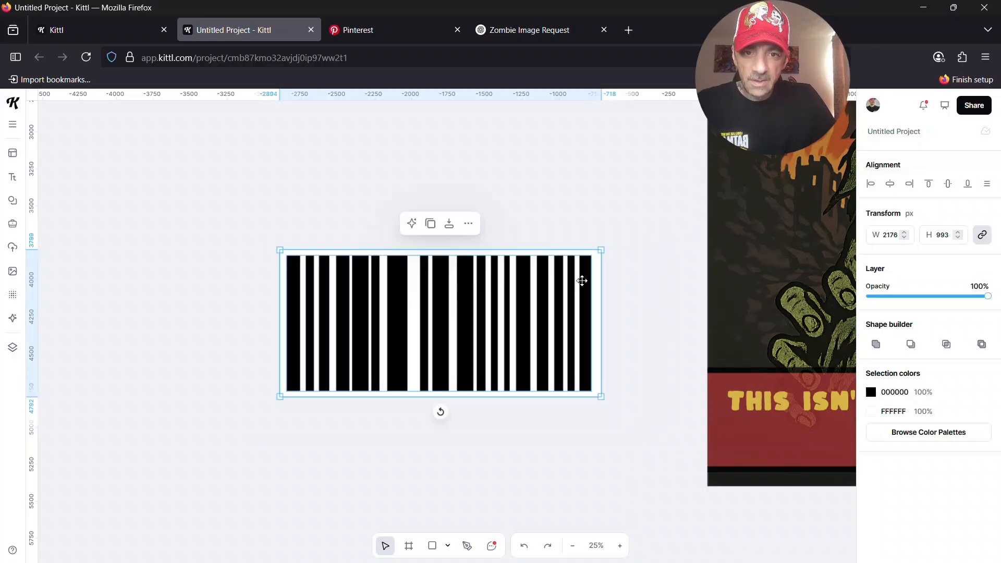
left_click(469, 223)
left_click(524, 294)
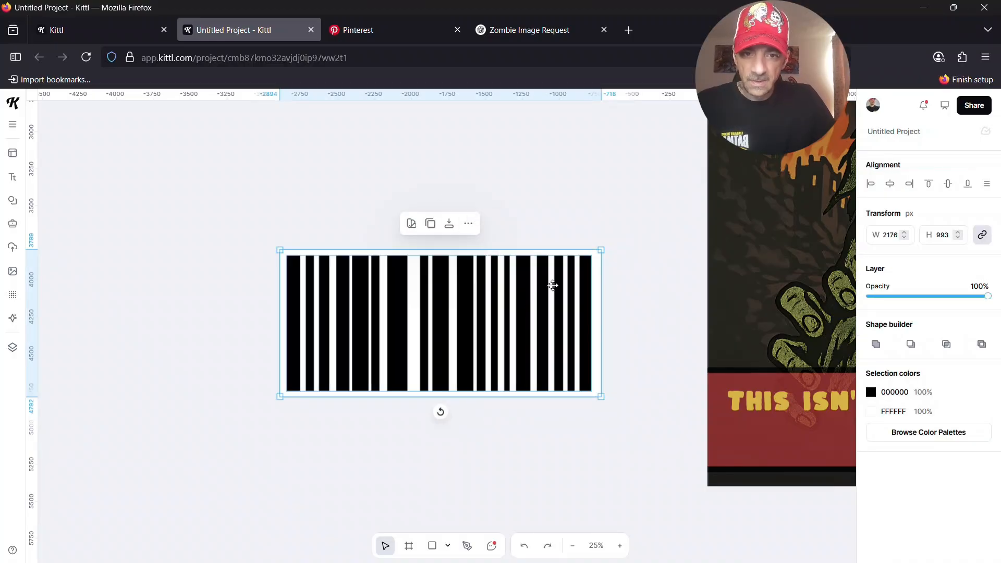
Step: Scale the barcode group to about 950 by 434 px, rotate it upright and place it at the cover's left edge just above the red band
left_click_drag(600, 251, 838, 258)
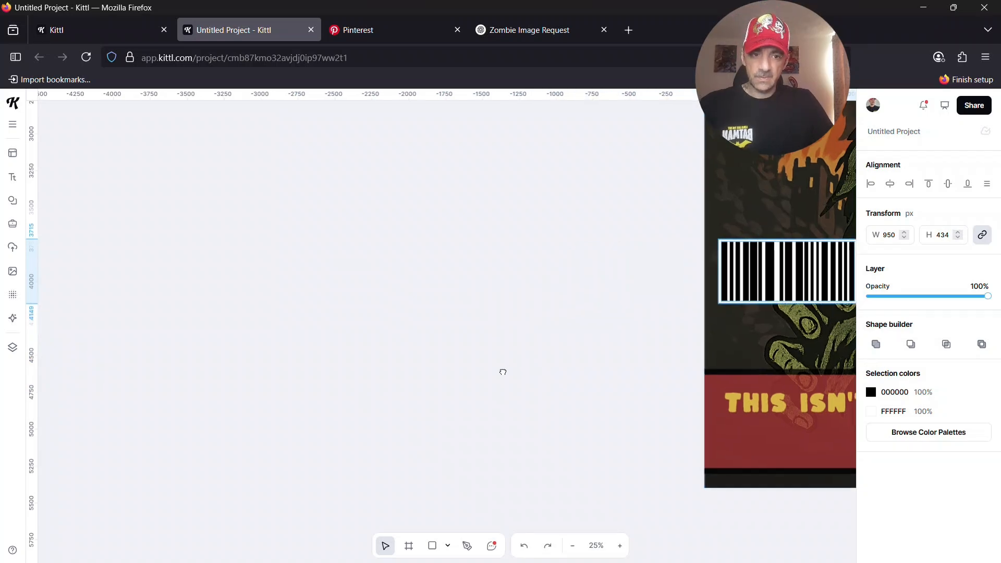
left_click_drag(512, 369, 229, 374)
left_click_drag(437, 286, 433, 348)
left_click_drag(437, 386, 401, 307)
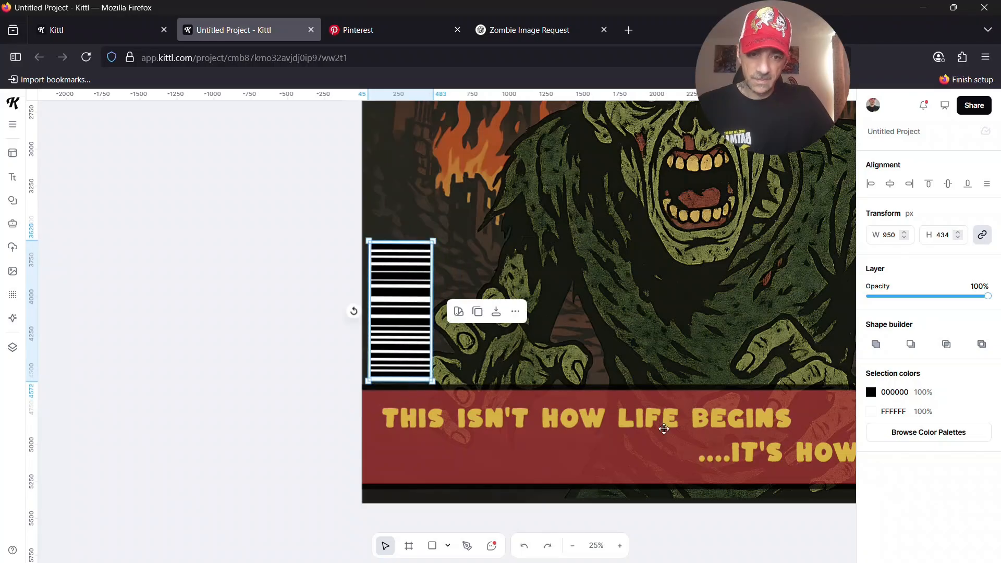
Step: Examine the whole cover with the barcode in place beside the reference comics
left_click(572, 545)
left_click(572, 545)
left_click(557, 476)
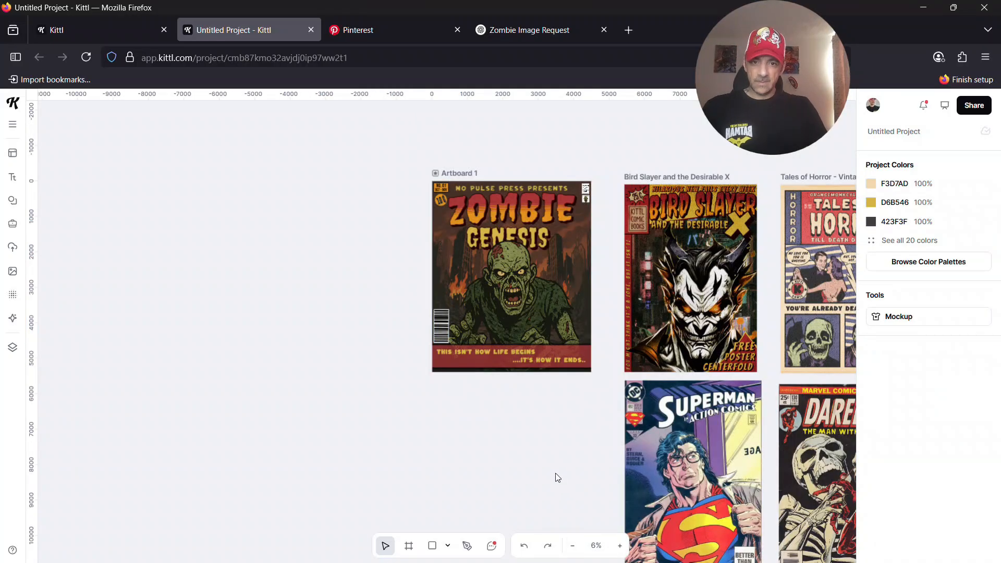
left_click(620, 546)
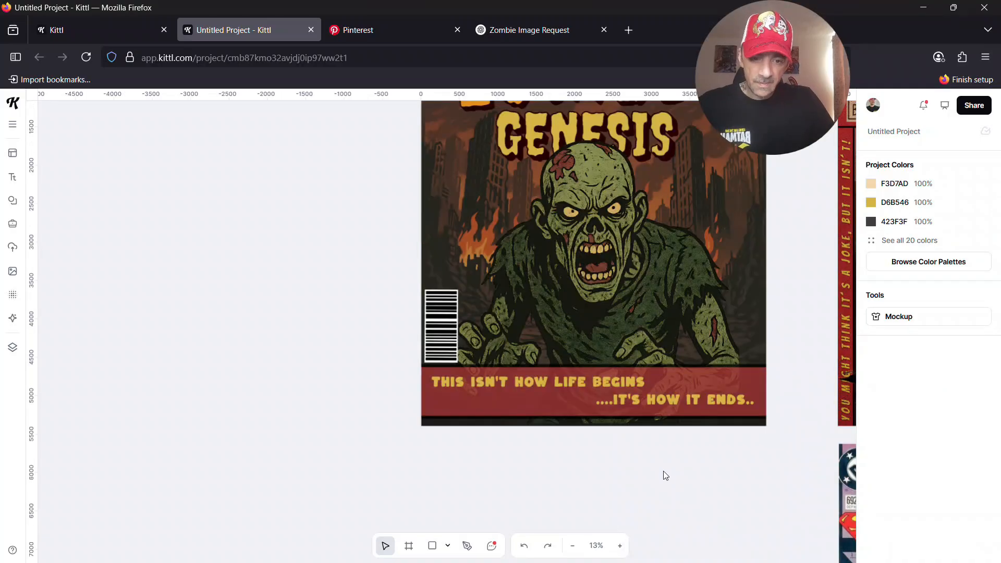
left_click(596, 546)
key("BackSpace")
key("Return")
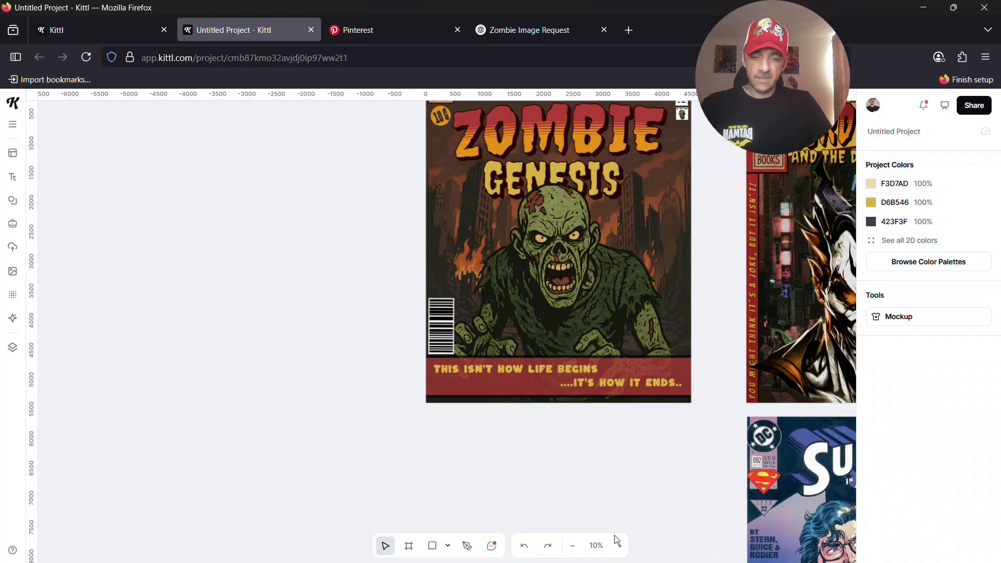
left_click_drag(650, 493, 566, 562)
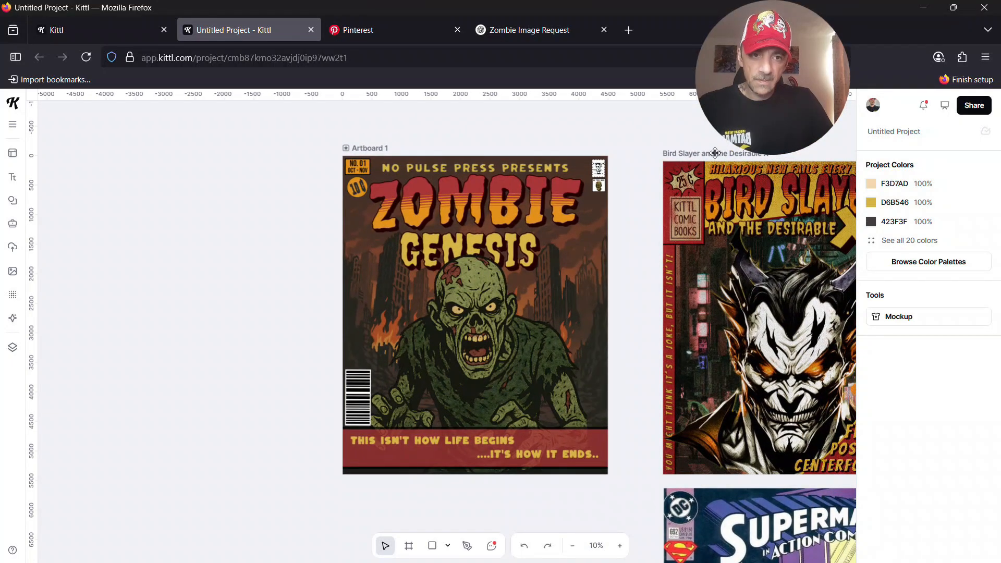
Step: Move the Bird Slayer reference artboard and the Superman reference image far to the right, clear of the zombie cover
left_click_drag(715, 153, 961, 127)
left_click_drag(681, 504, 961, 462)
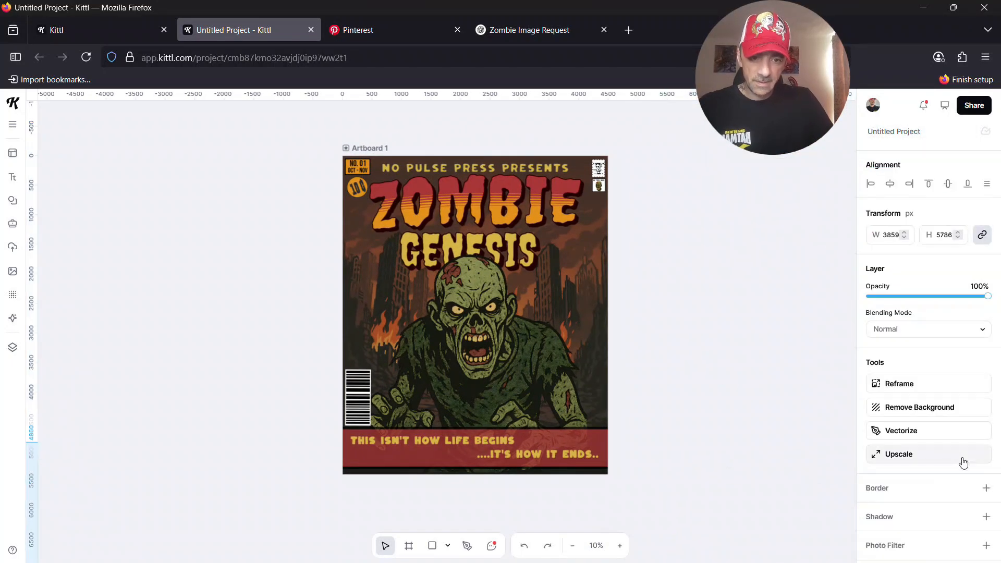
scroll(761, 367, "down", 1)
scroll(761, 370, "up", 1)
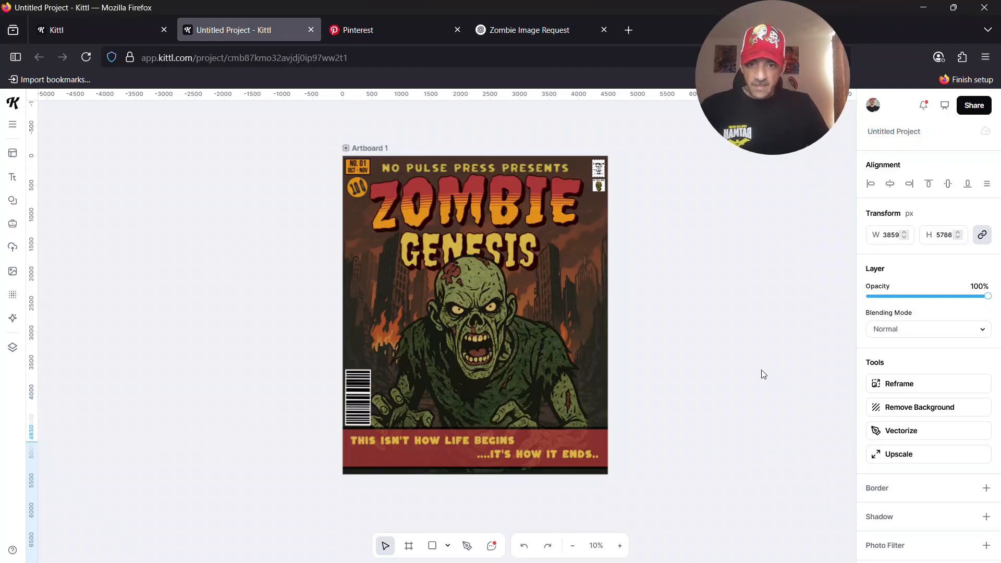
scroll(765, 374, "down", 1)
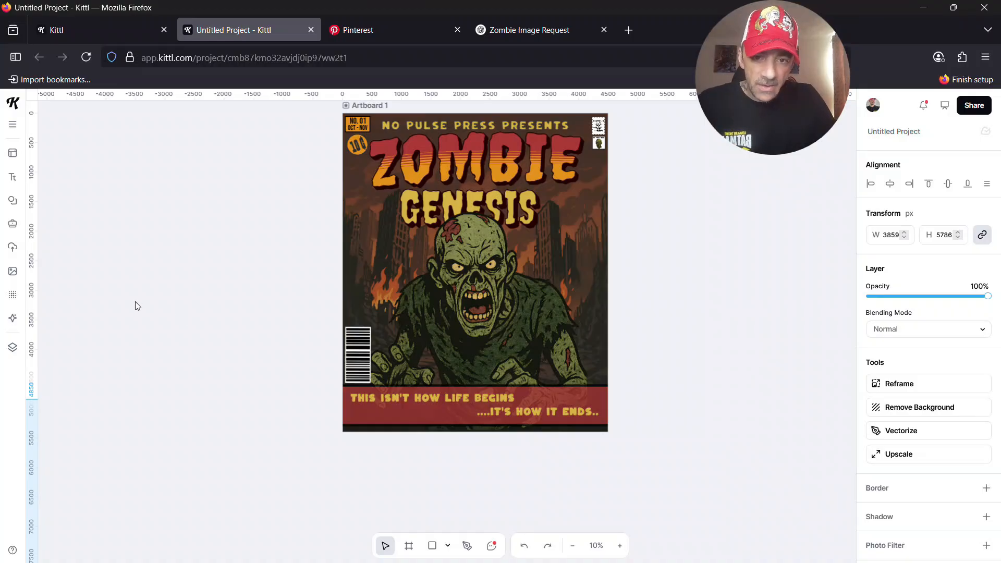
Step: Browse the texture library and show the full Halftone Textures collection
left_click(13, 295)
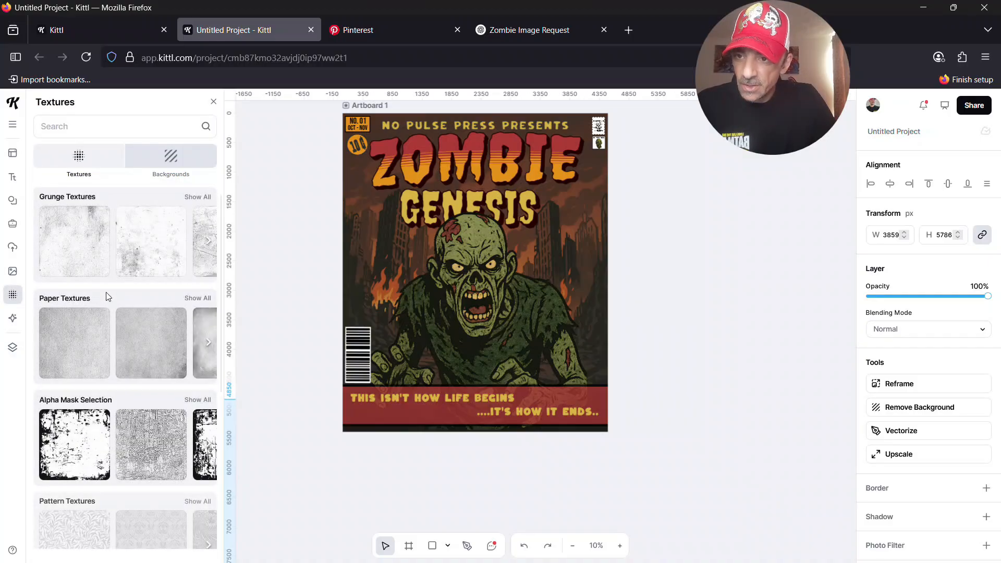
scroll(107, 300, "down", 2)
scroll(110, 305, "down", 7)
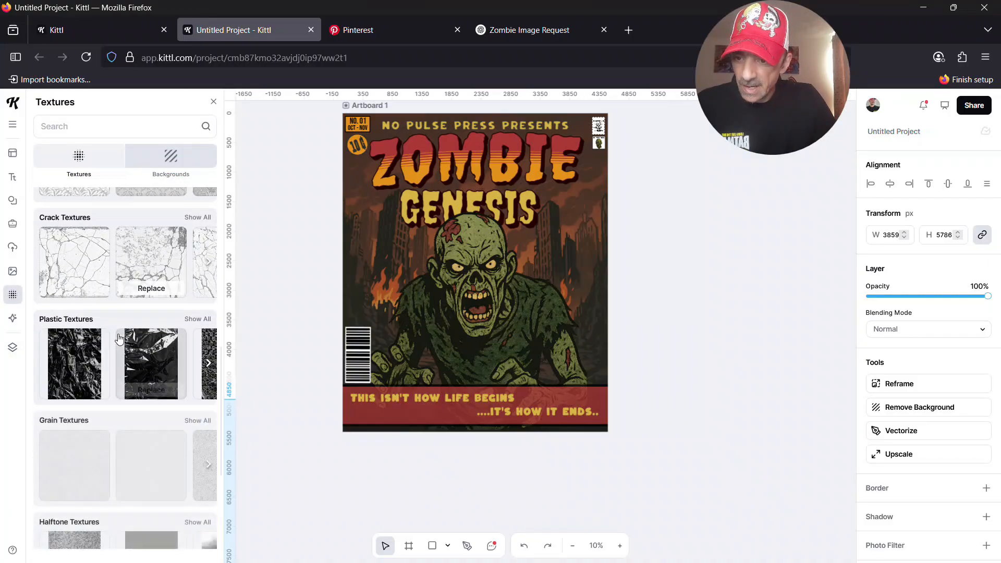
scroll(118, 340, "down", 1)
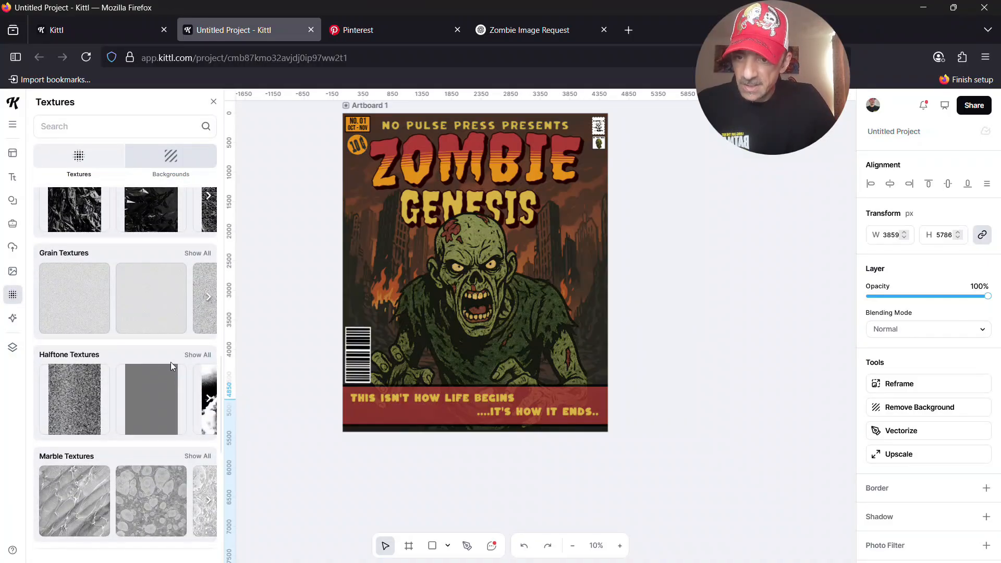
left_click(205, 355)
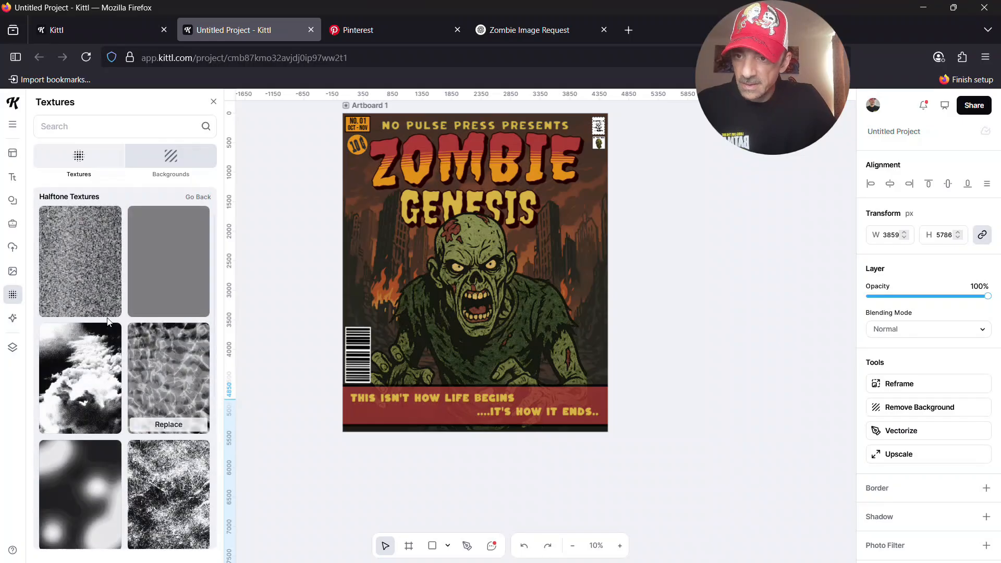
Step: Try the grainy speckled halftone texture on the cover artboard
left_click(83, 275)
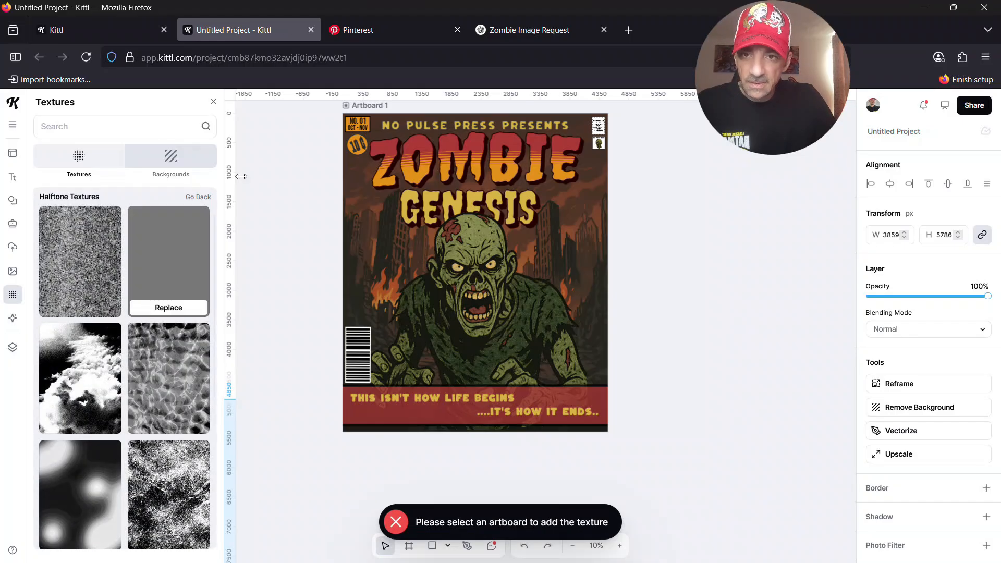
left_click(361, 105)
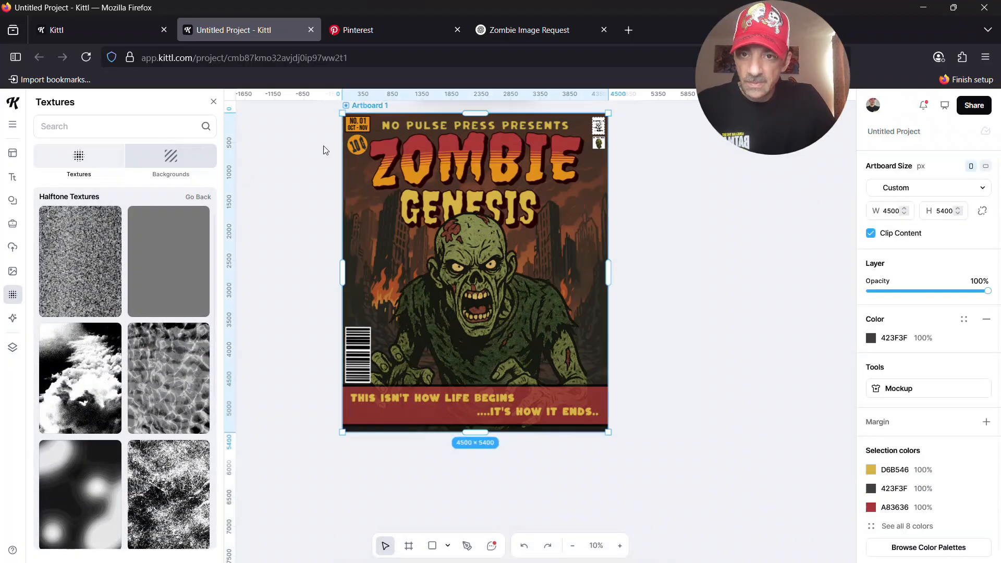
left_click(84, 261)
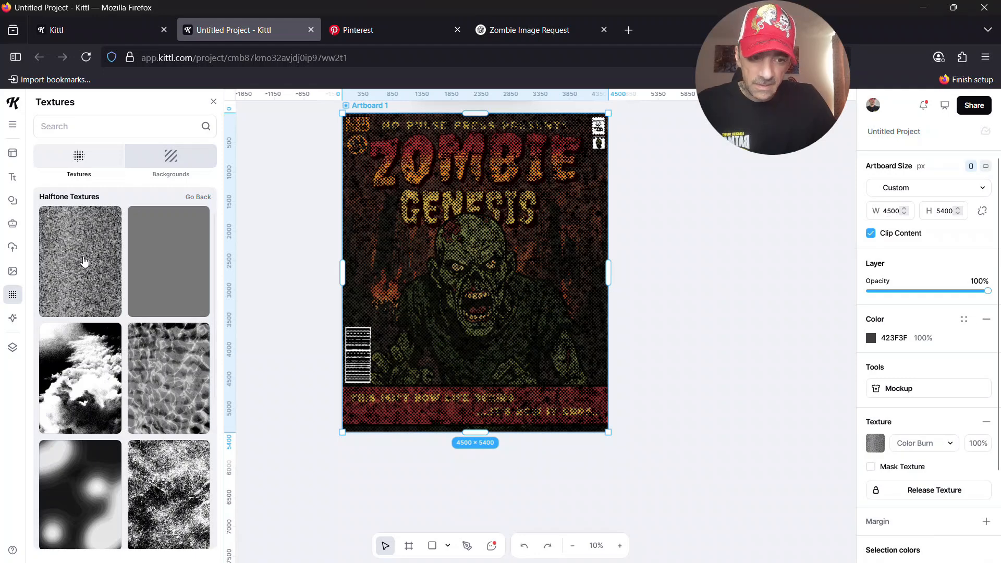
left_click(872, 469)
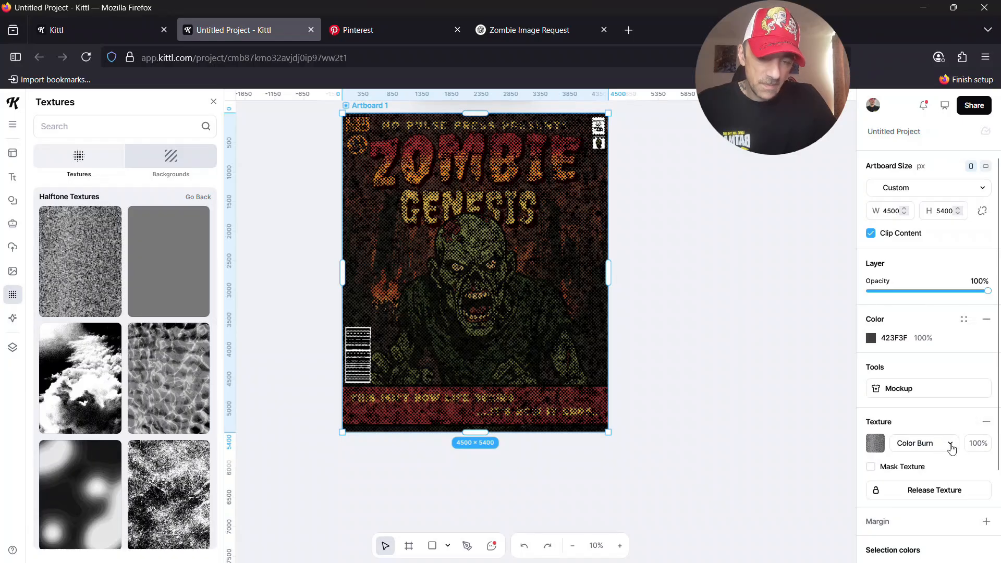
left_click(952, 446)
left_click(816, 452)
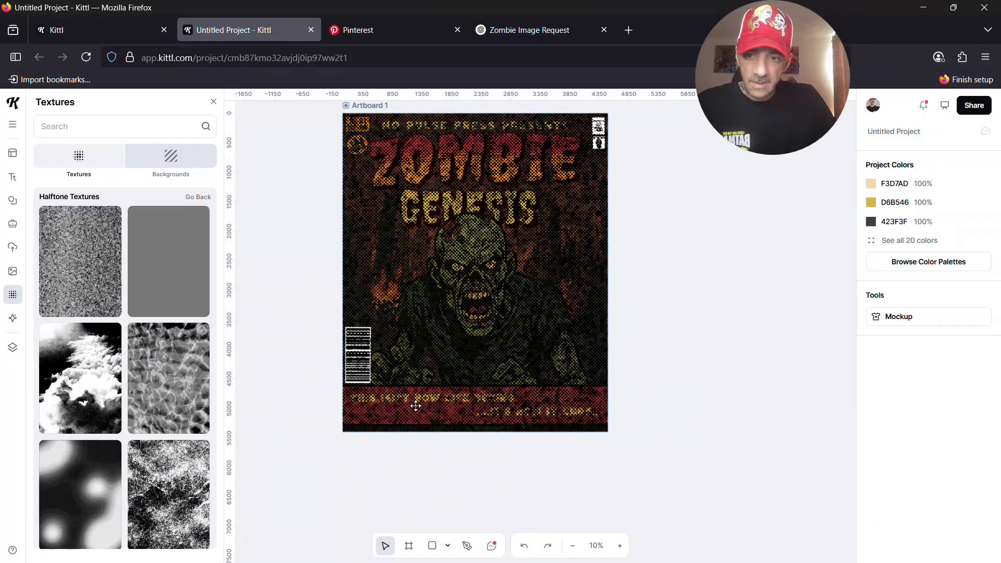
Step: Select the cover artboard and replace its texture with the plain grey halftone
left_click(196, 269)
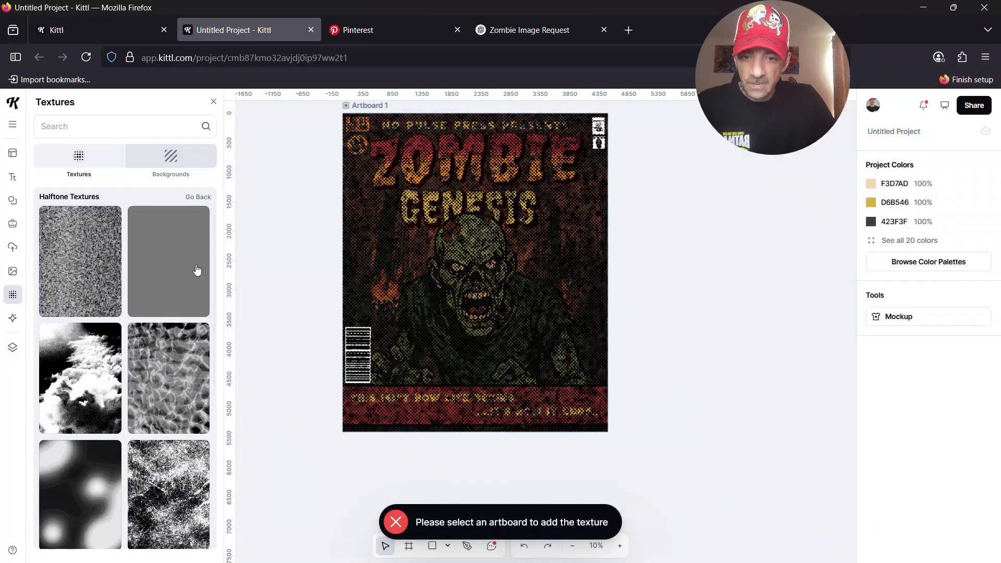
left_click(369, 105)
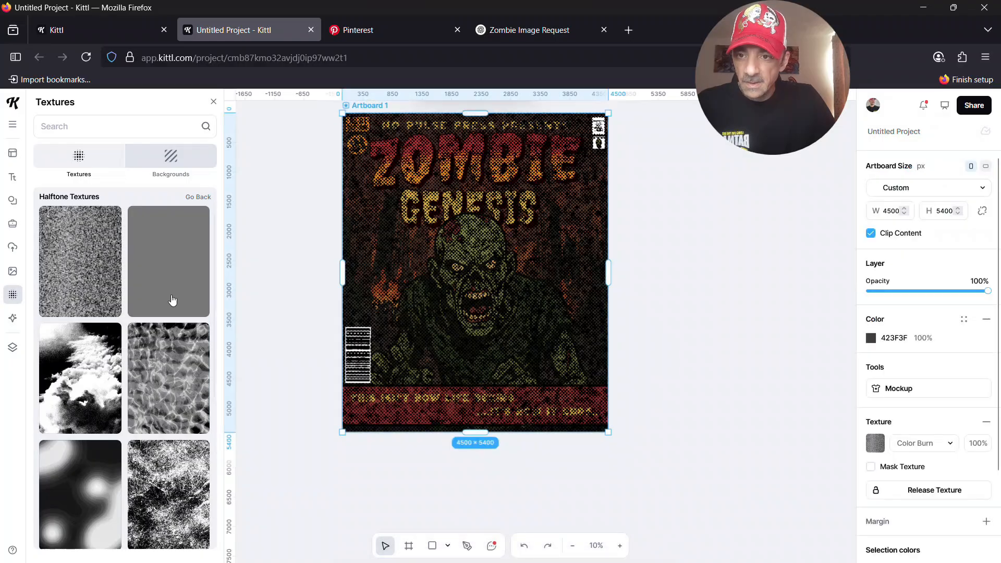
left_click(173, 292)
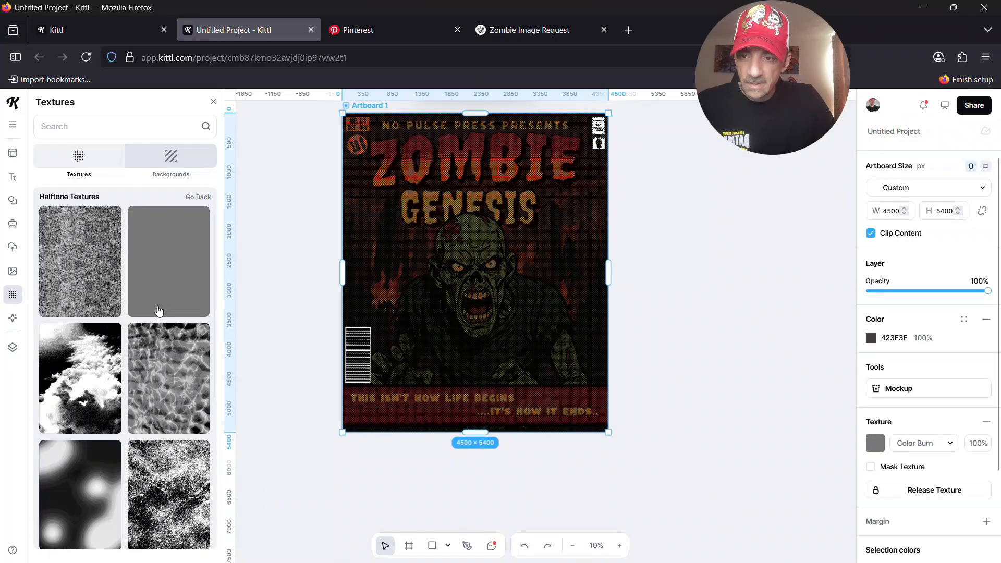
Step: Try the cloud, speckled, blurred-spot, white-blob and dark-blotch halftones on the artboard, and return to the plain grey one
left_click(86, 384)
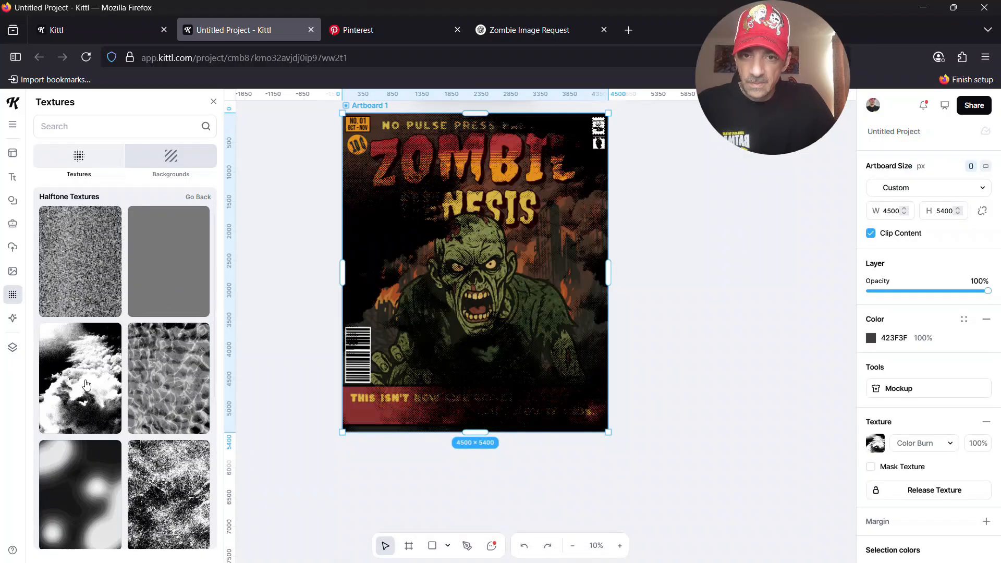
left_click(171, 389)
scroll(171, 390, "down", 2)
left_click(170, 392)
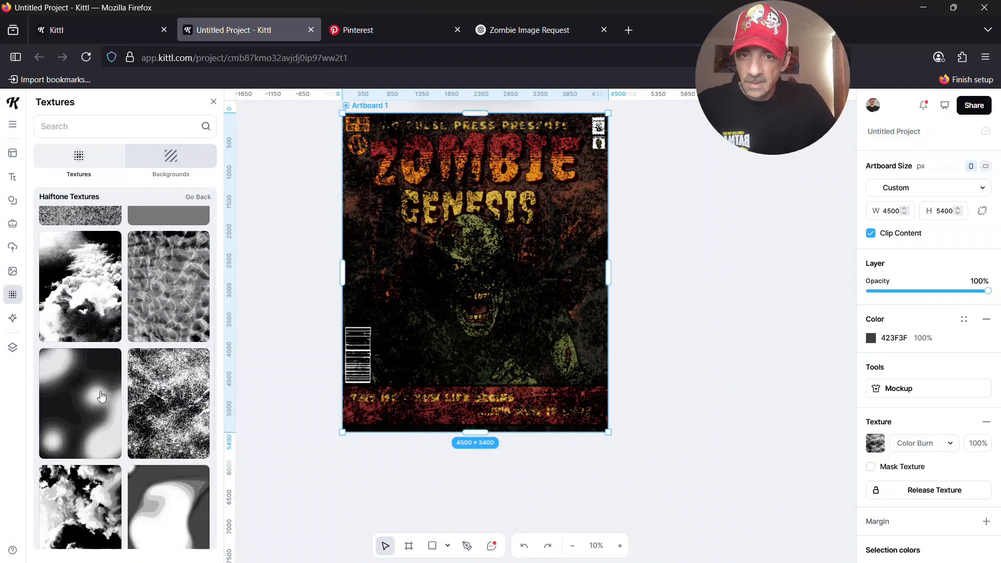
left_click(85, 401)
scroll(86, 405, "down", 3)
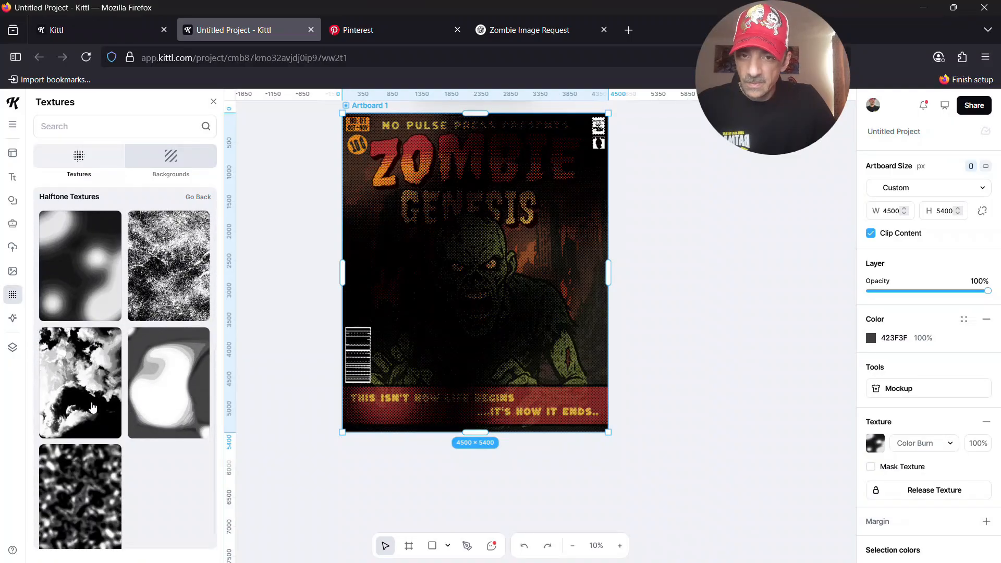
left_click(172, 401)
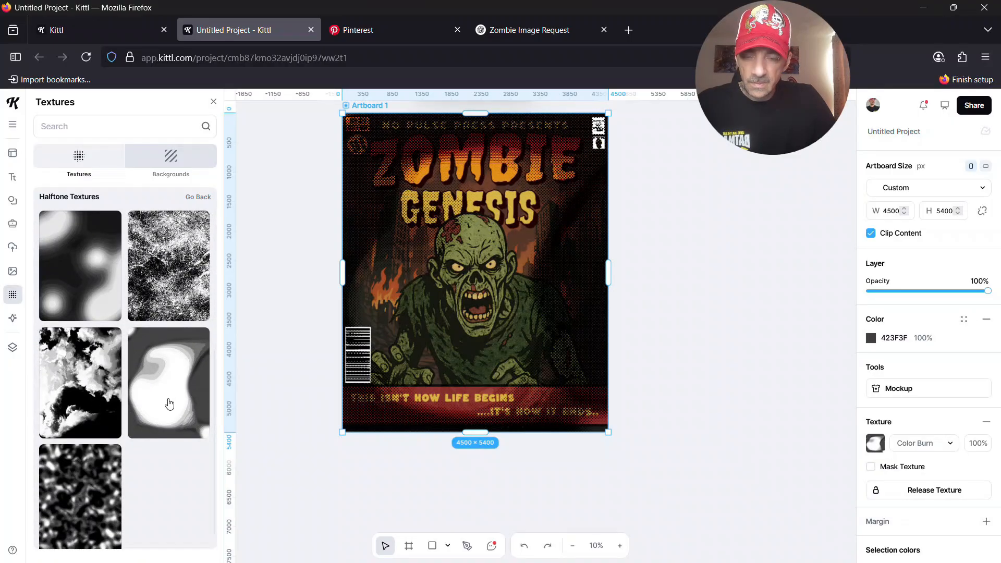
left_click(89, 499)
scroll(137, 471, "up", 4)
scroll(149, 448, "up", 2)
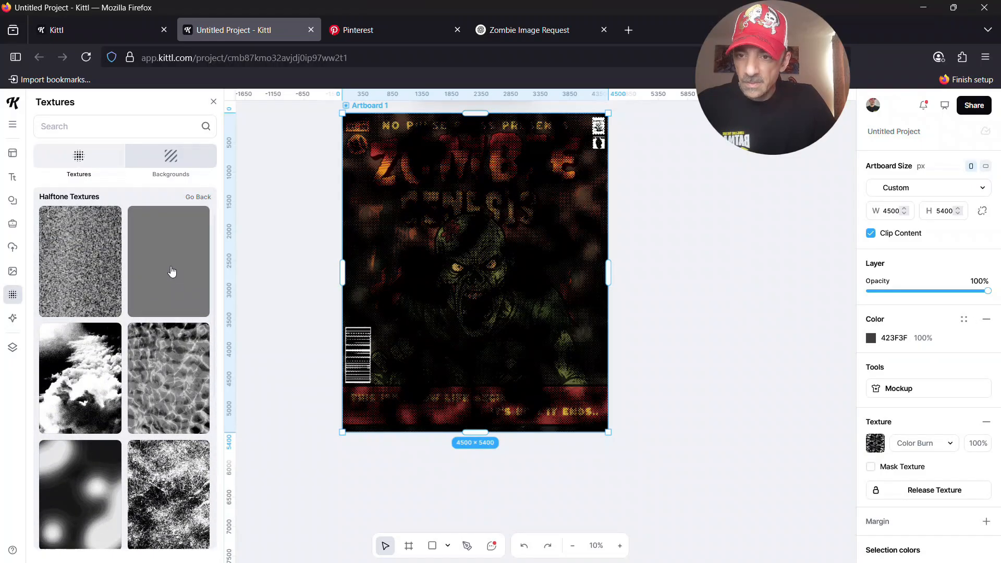
left_click(171, 271)
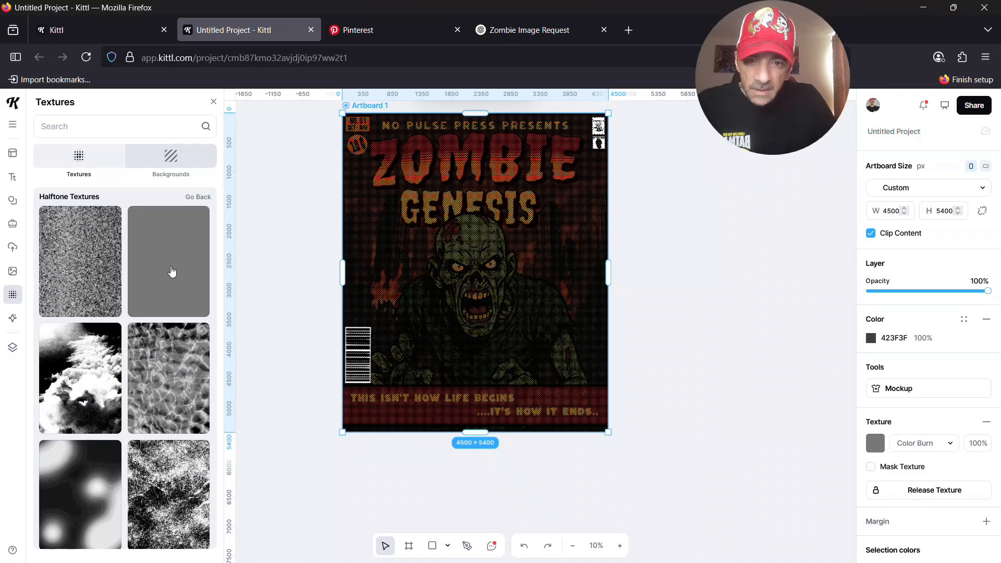
Step: Preview the available blending modes on the cover's halftone texture and set the texture to Overlay
left_click(946, 445)
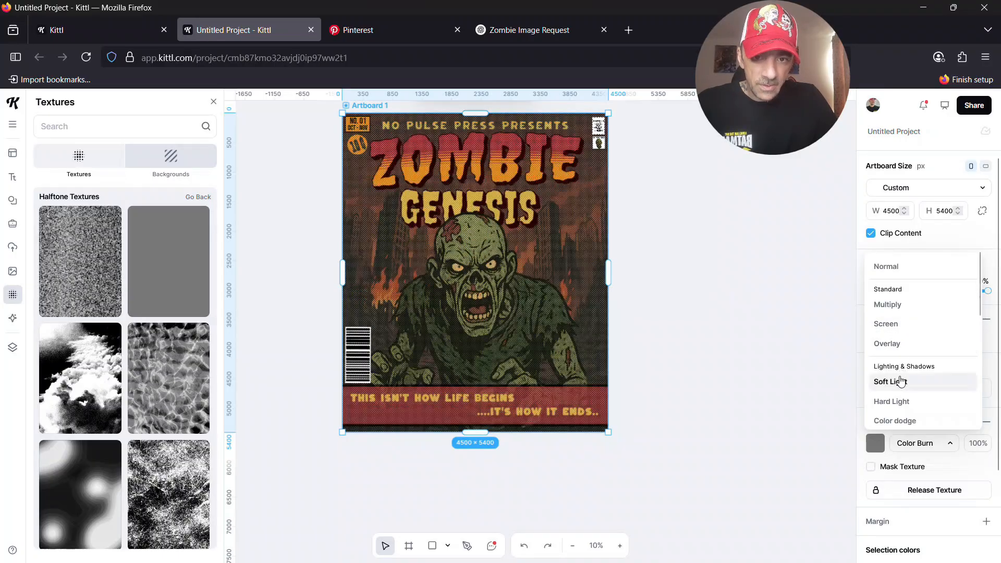
scroll(899, 391, "down", 3)
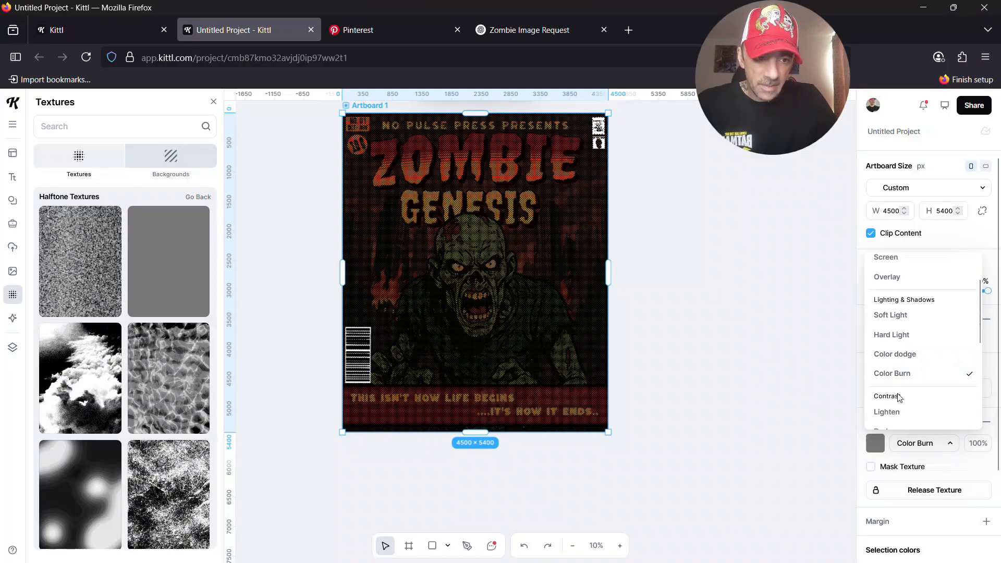
scroll(894, 412, "down", 3)
scroll(895, 417, "down", 4)
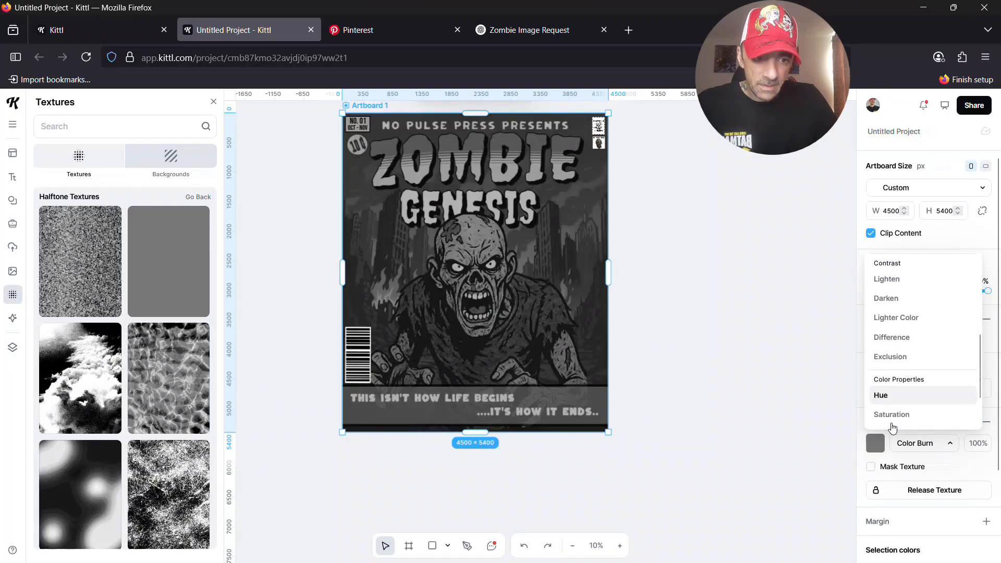
scroll(892, 421, "down", 1)
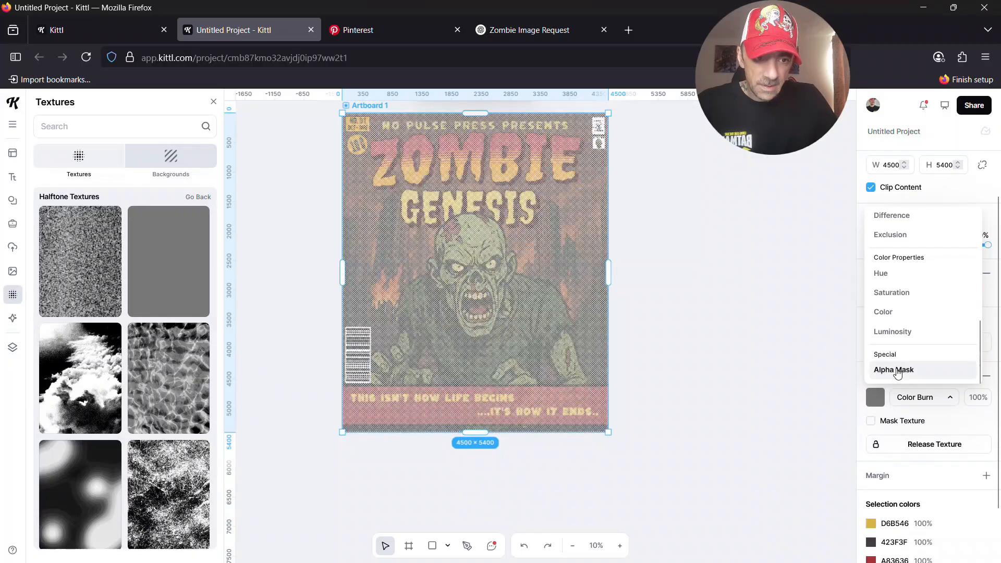
scroll(896, 374, "up", 6)
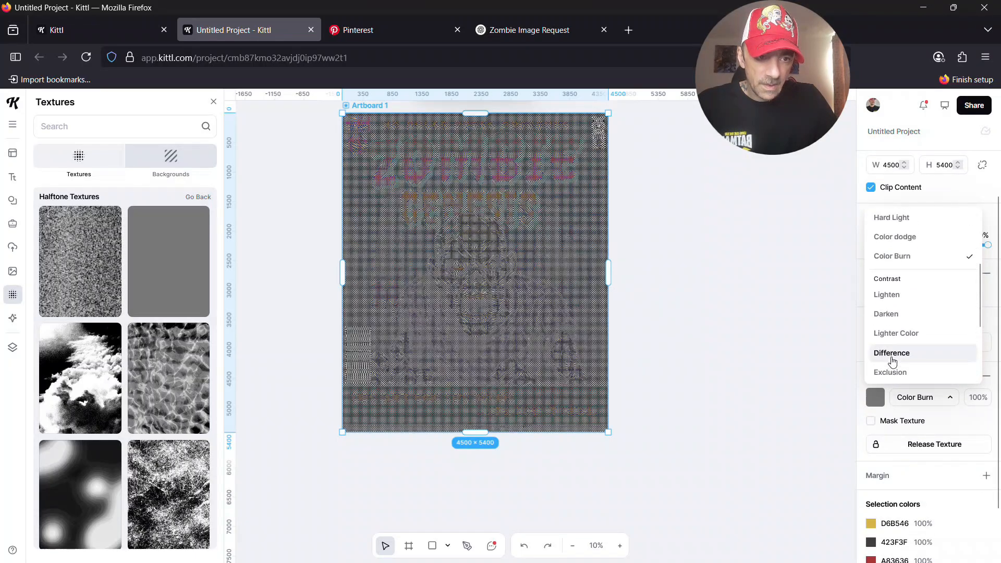
scroll(891, 312, "up", 2)
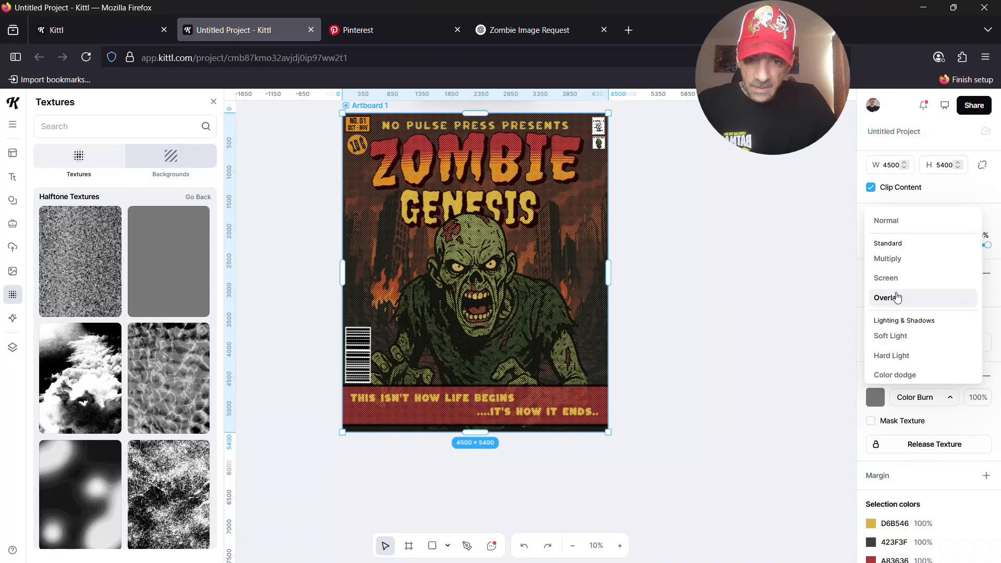
left_click(896, 297)
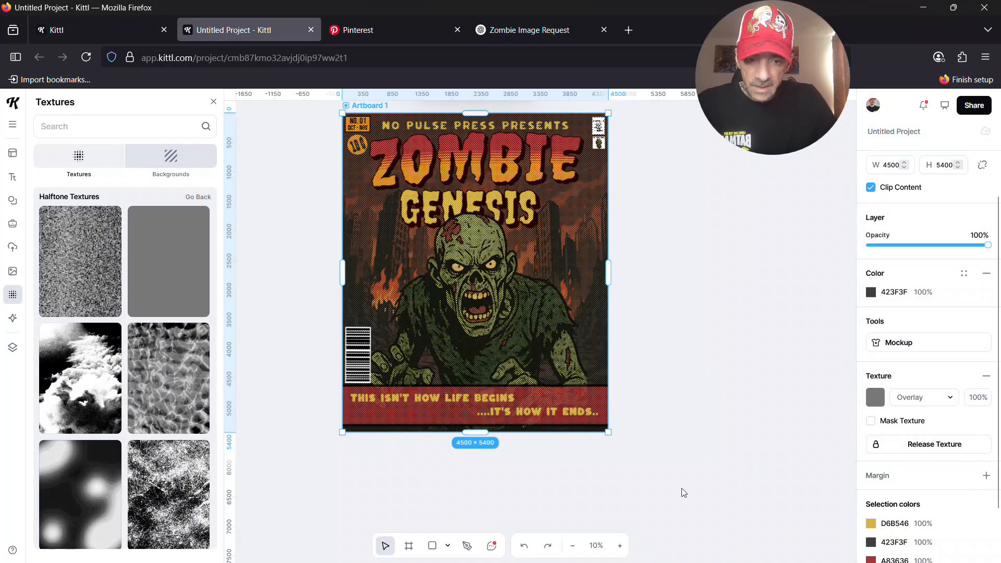
Step: Check the halftone texture up close on the artboard and set its opacity to 50%
left_click(620, 546)
left_click(623, 548)
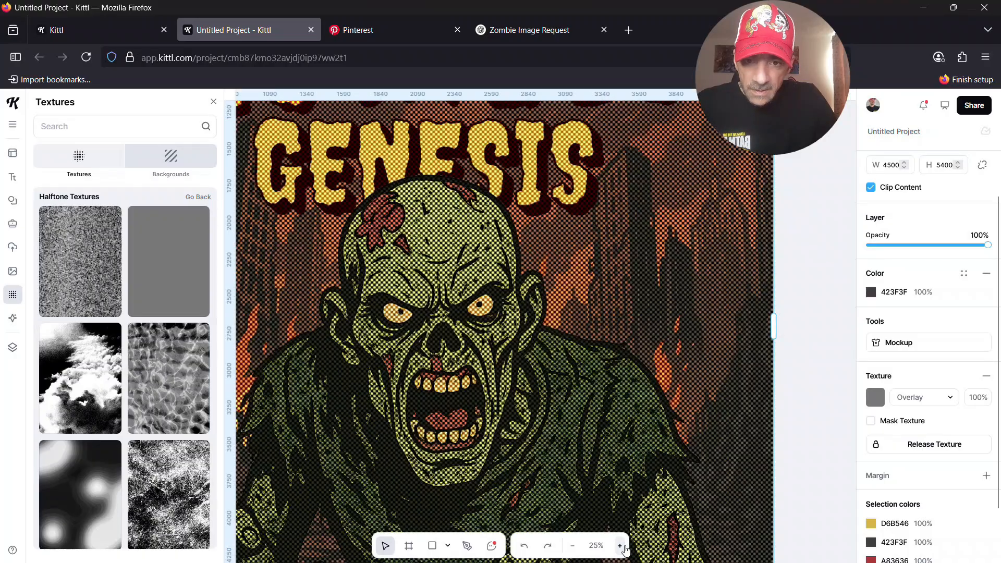
left_click(572, 546)
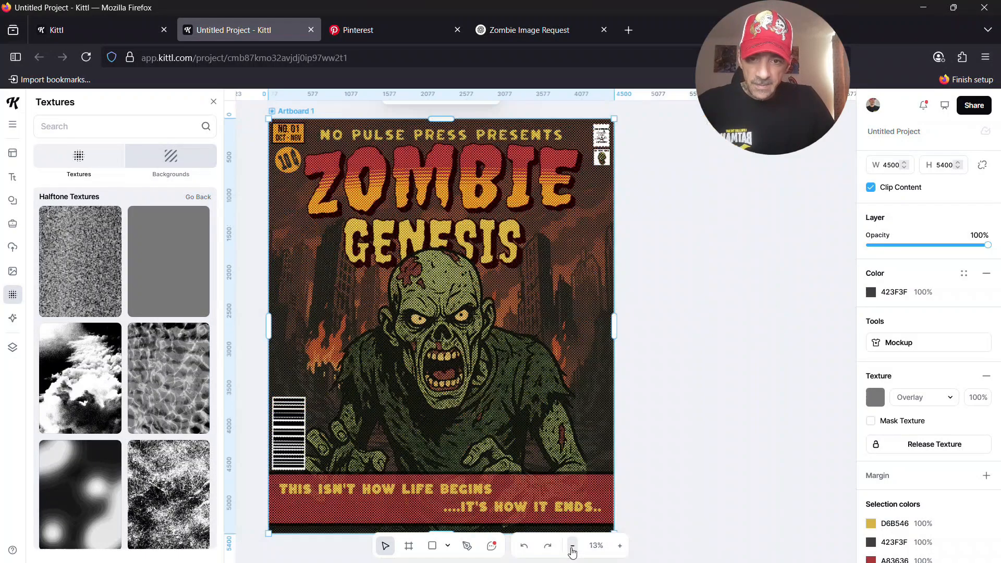
left_click(978, 398)
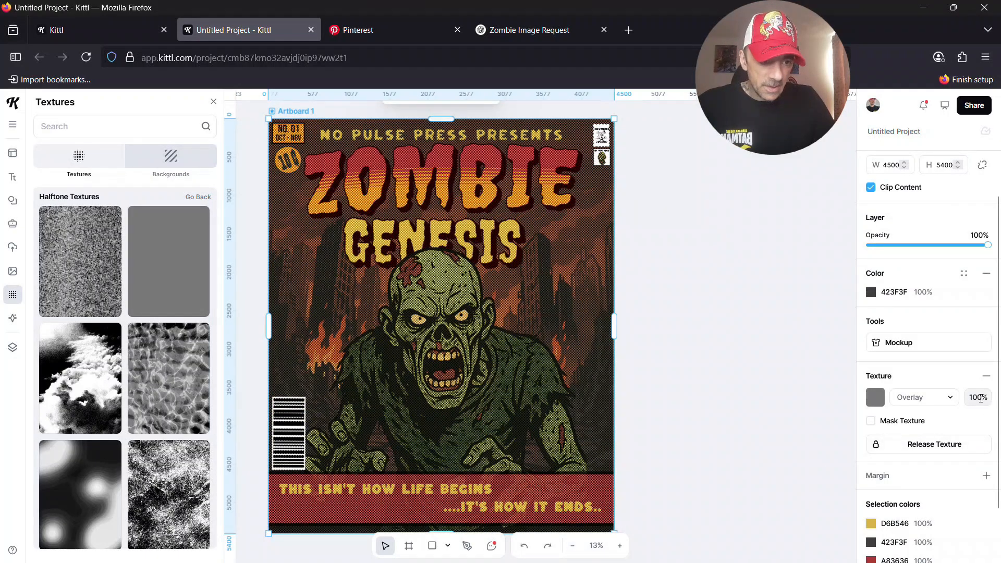
key("BackSpace")
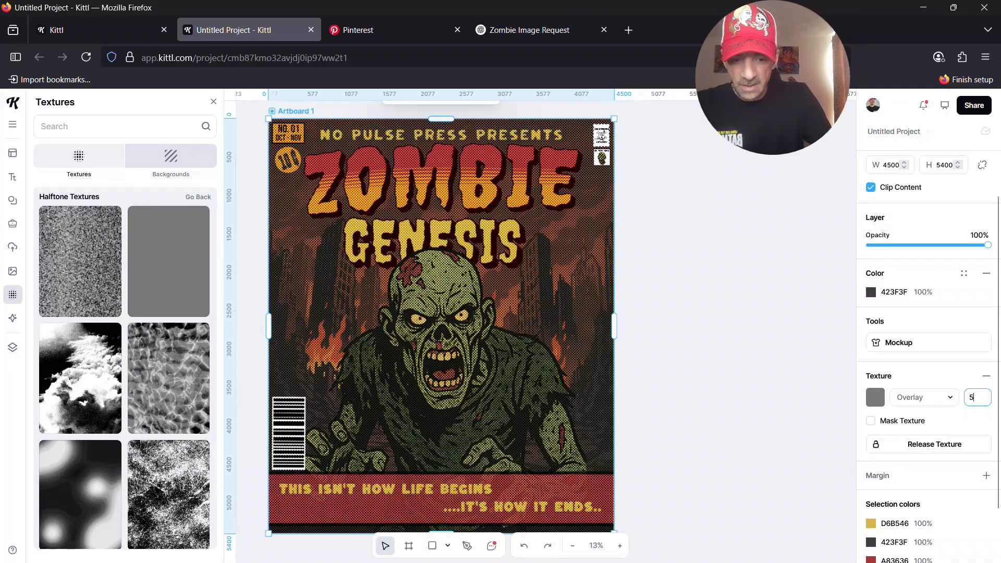
key("Return")
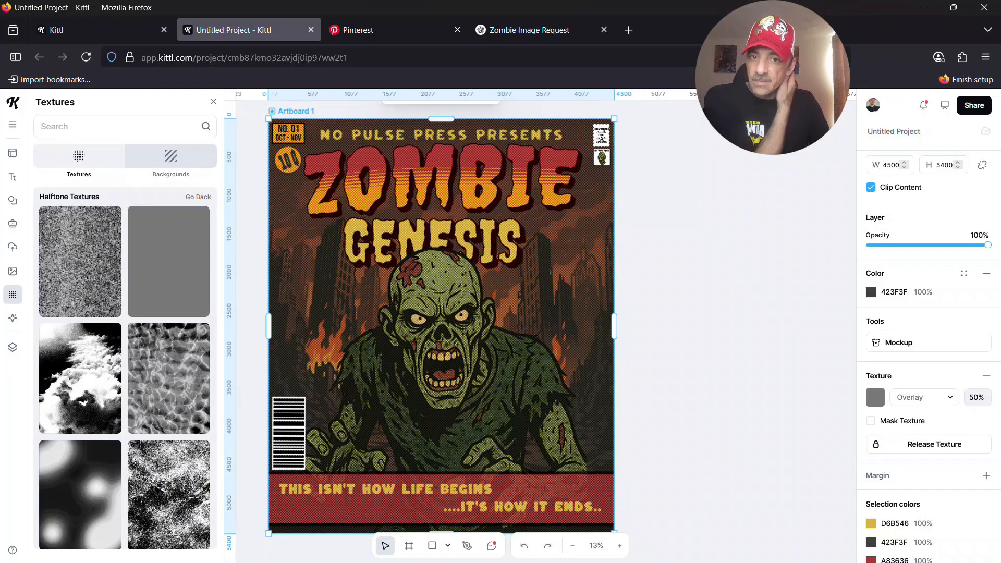
Step: Close the texture library and examine the halftone dots on the zombie's face and across the whole cover
left_click(214, 102)
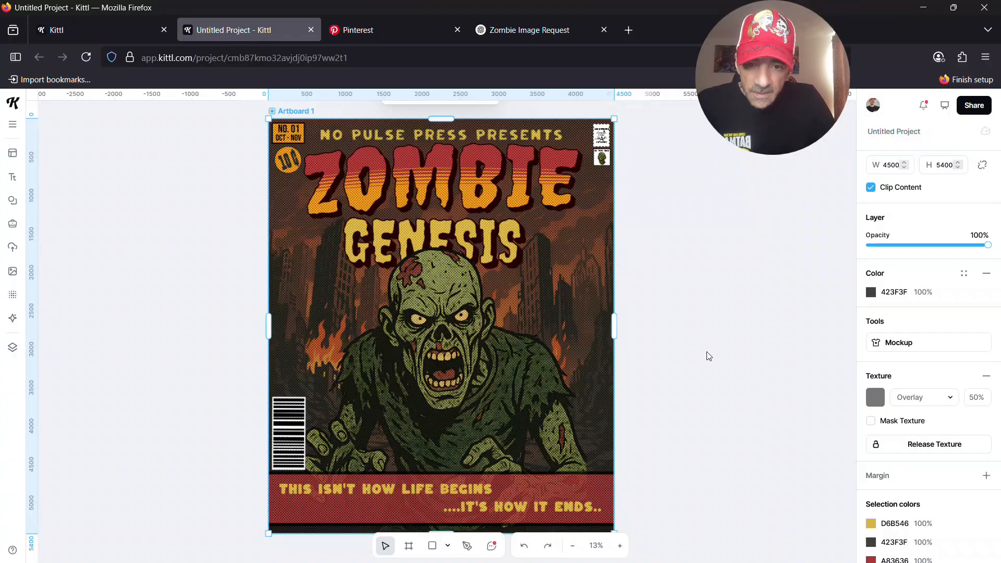
left_click(620, 545)
left_click(620, 546)
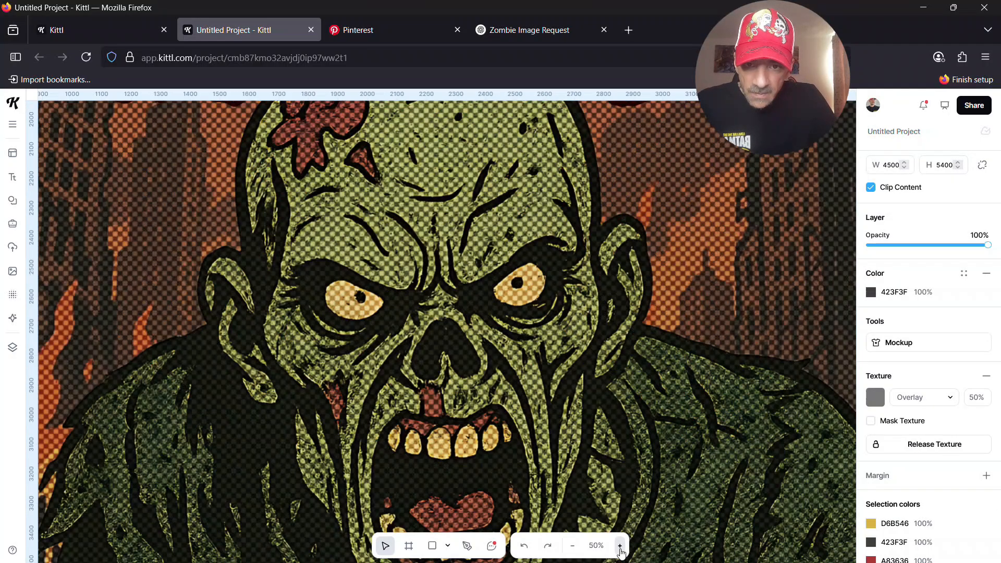
left_click(573, 546)
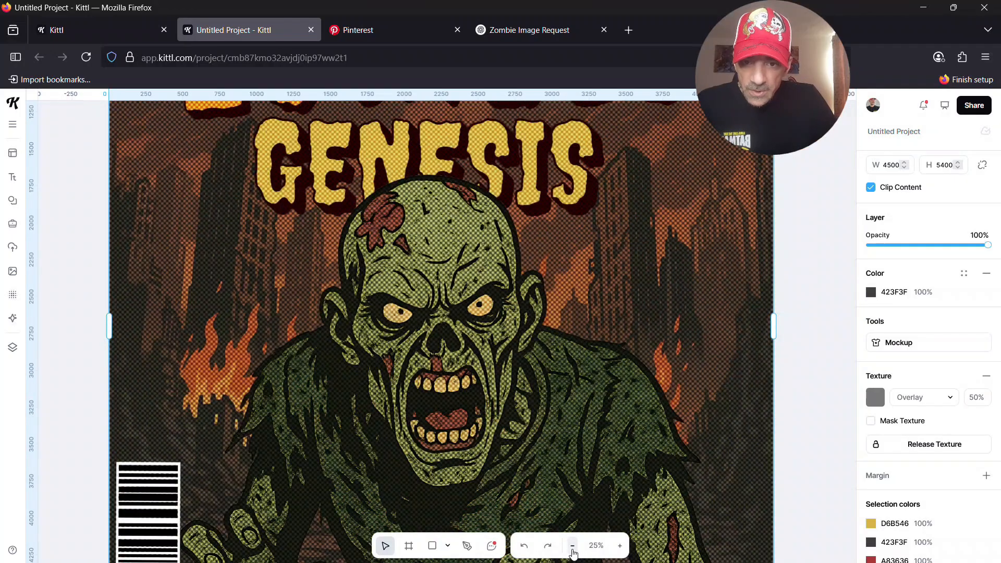
left_click(573, 545)
left_click(669, 451)
scroll(670, 450, "down", 3)
scroll(672, 451, "up", 3)
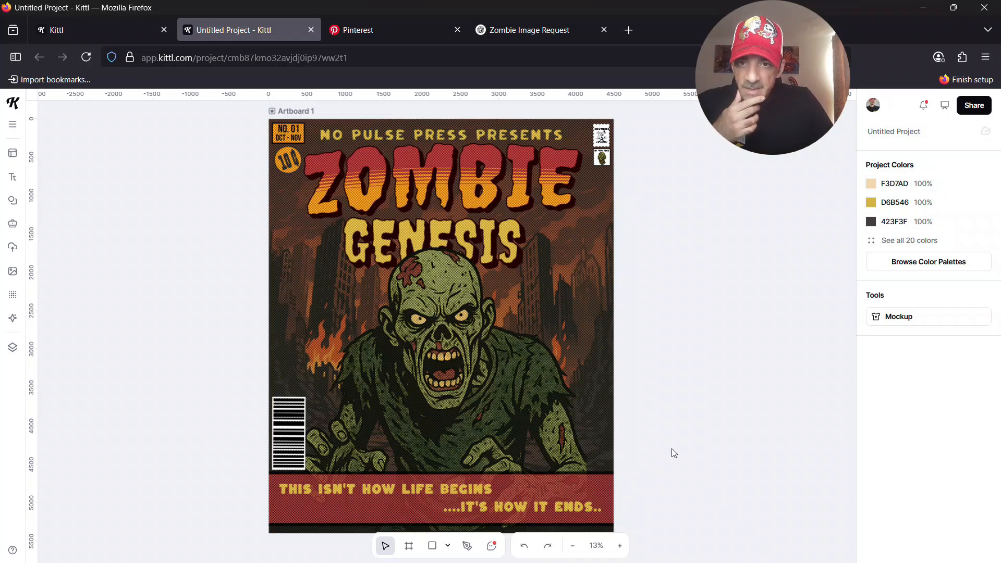
left_click(543, 135)
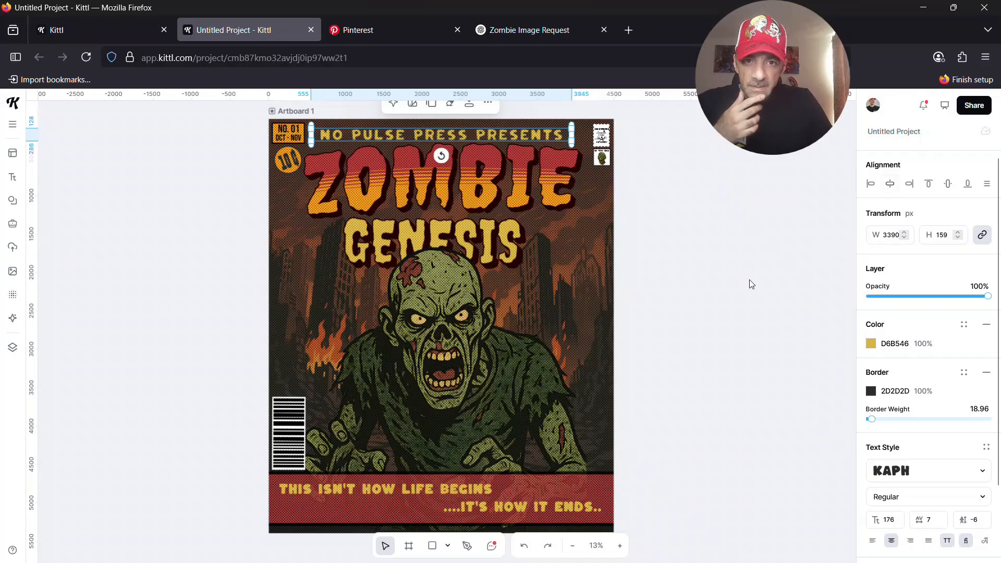
left_click(738, 292)
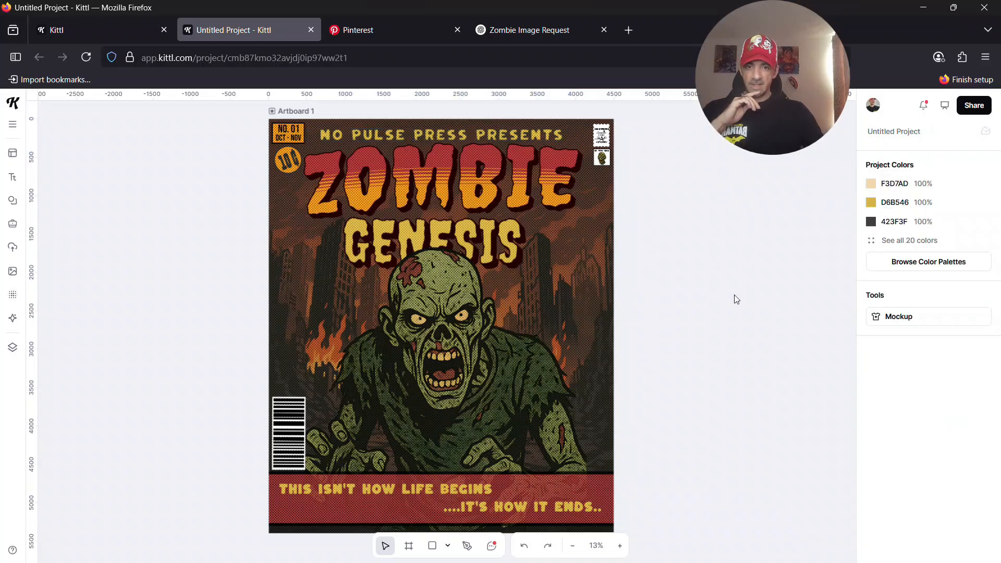
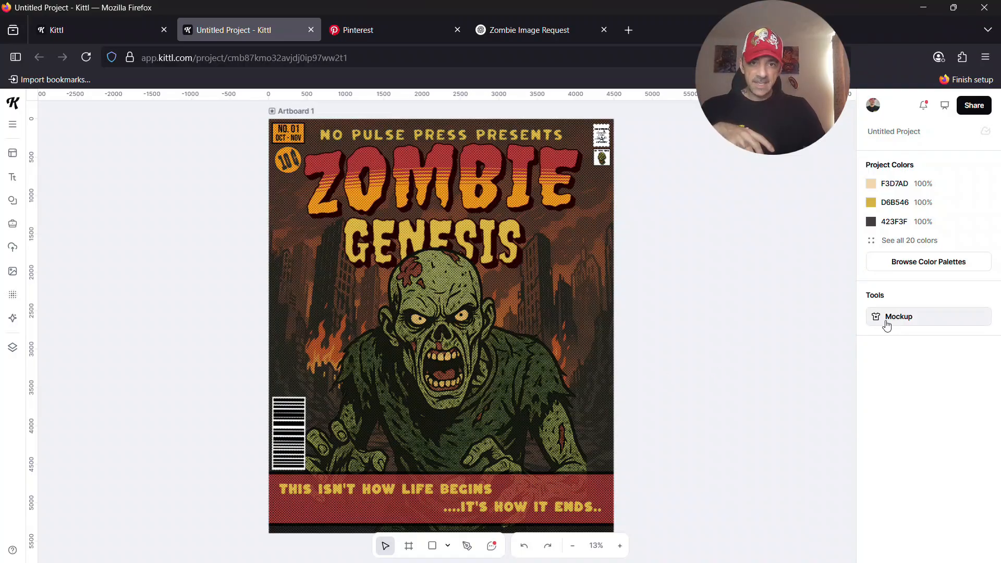
Step: Select the cover artboard and open it as a mockup
left_click(299, 109)
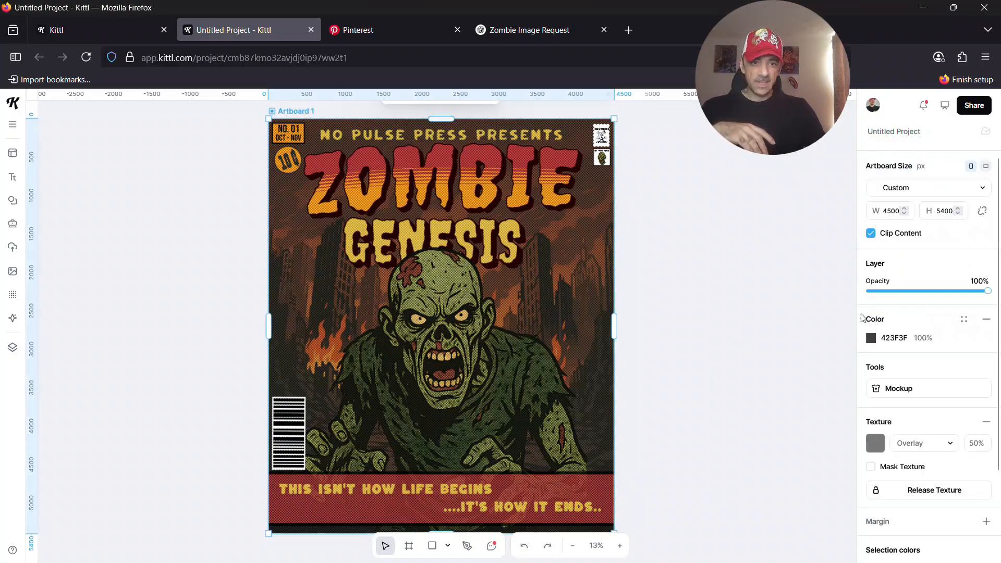
left_click(906, 386)
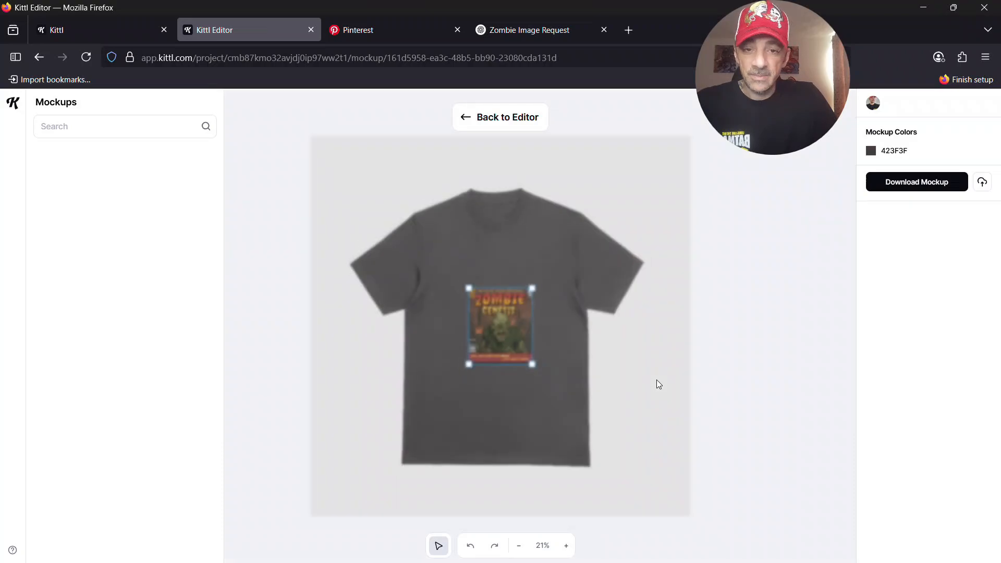
Step: Browse the mockup library's collections for products suited to displaying the cover
left_click(151, 126)
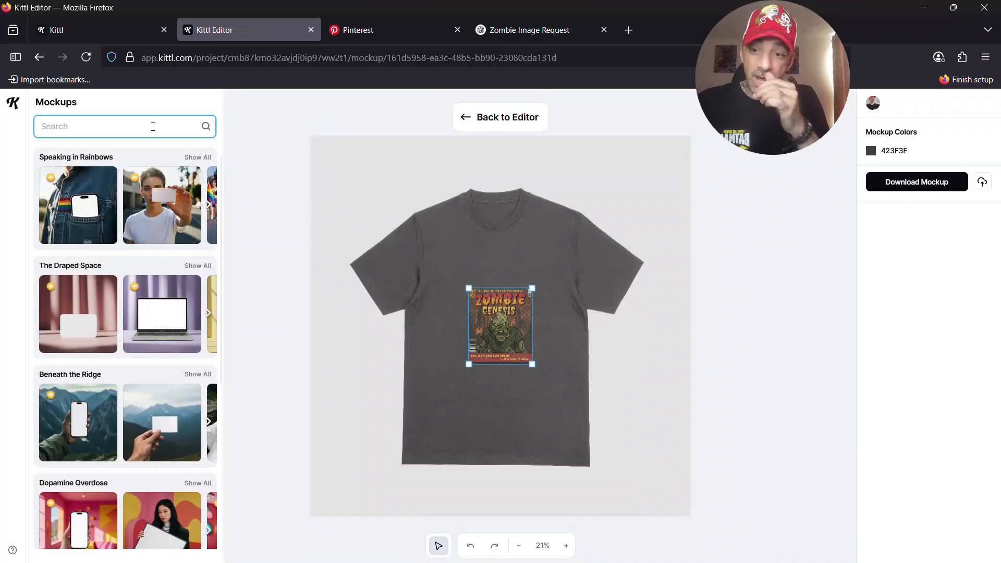
scroll(144, 285, "down", 1)
scroll(144, 286, "down", 8)
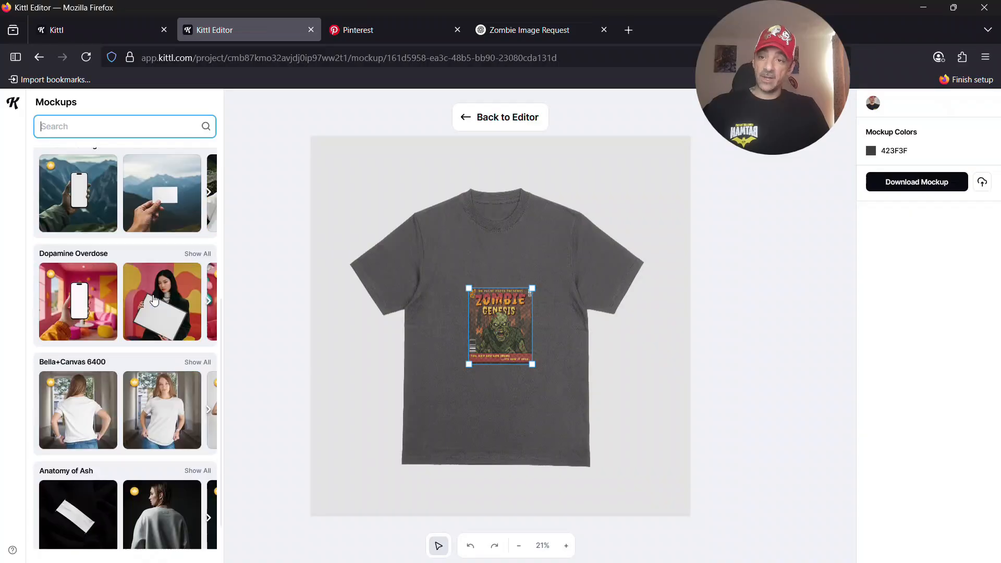
scroll(169, 340, "down", 9)
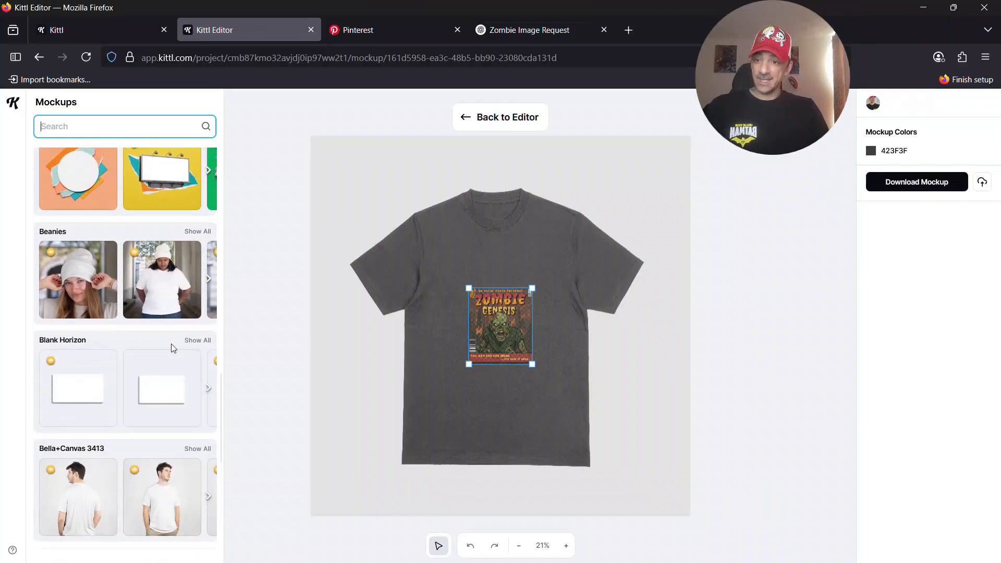
scroll(172, 348, "down", 9)
scroll(174, 354, "down", 10)
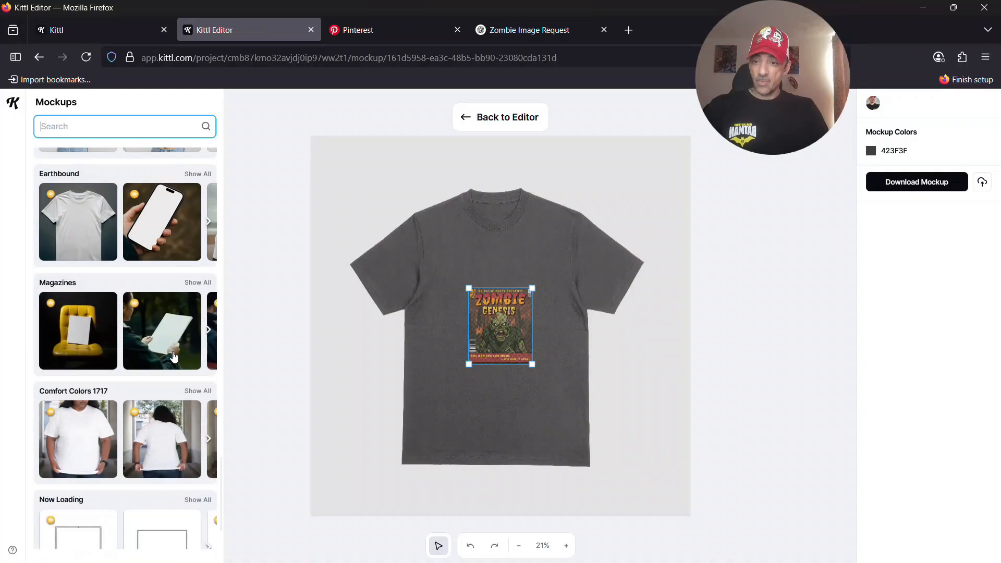
scroll(177, 357, "down", 8)
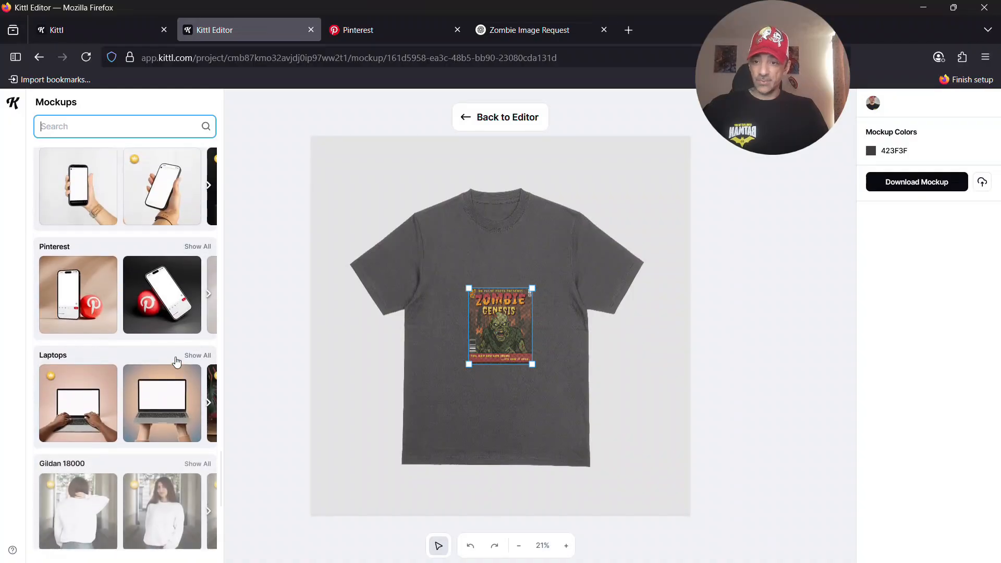
scroll(184, 354, "down", 9)
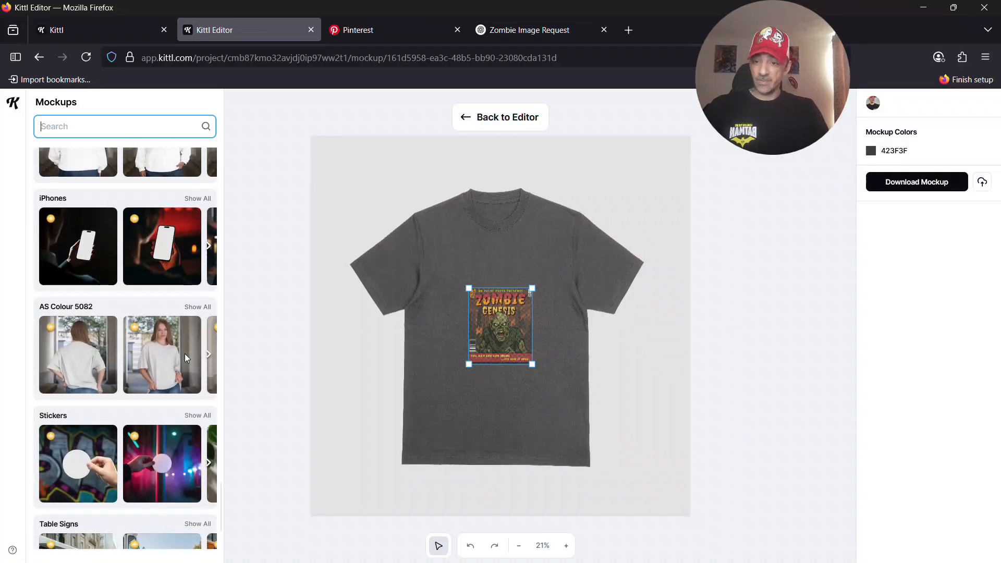
scroll(184, 361, "down", 3)
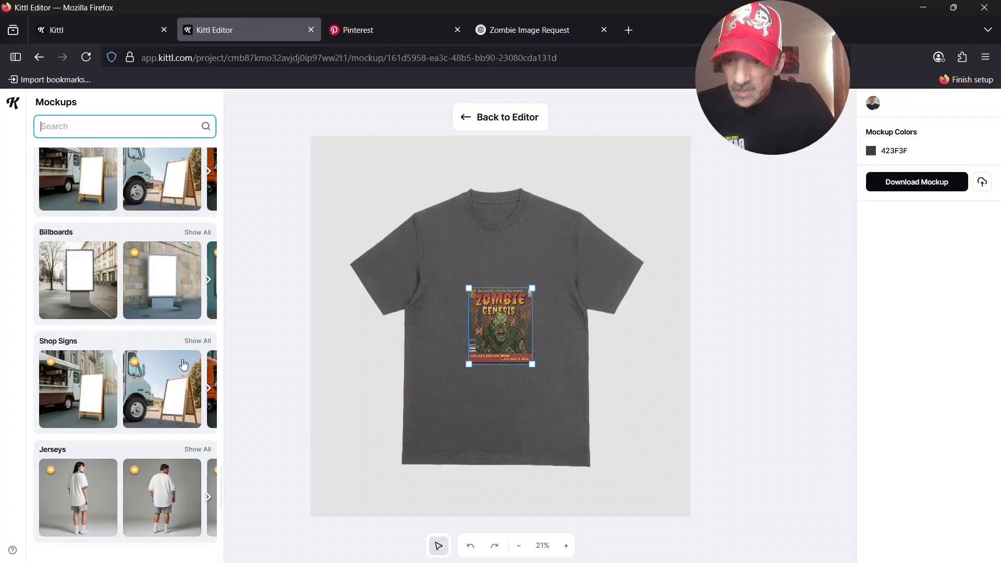
scroll(179, 363, "up", 2)
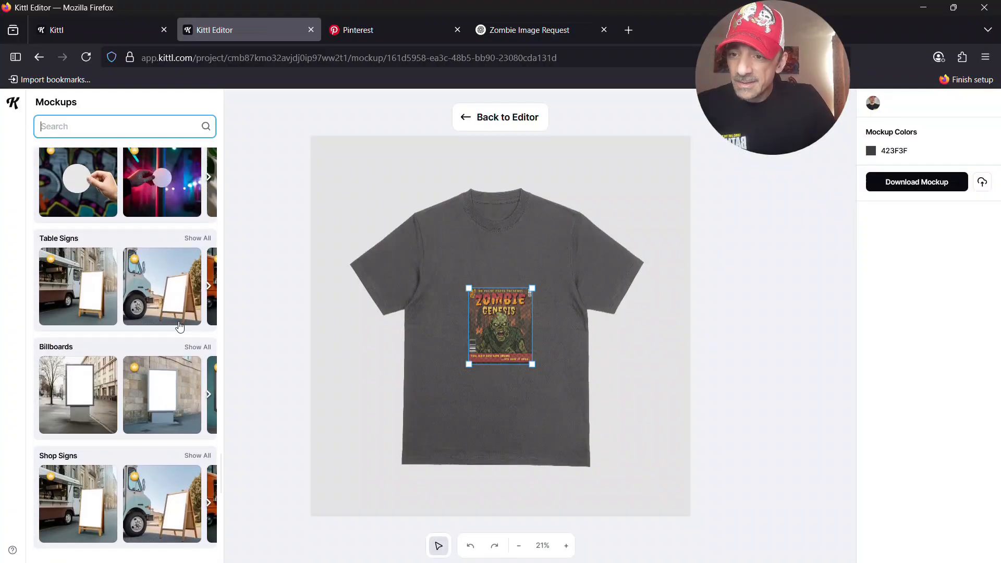
scroll(179, 364, "down", 7)
scroll(177, 360, "down", 13)
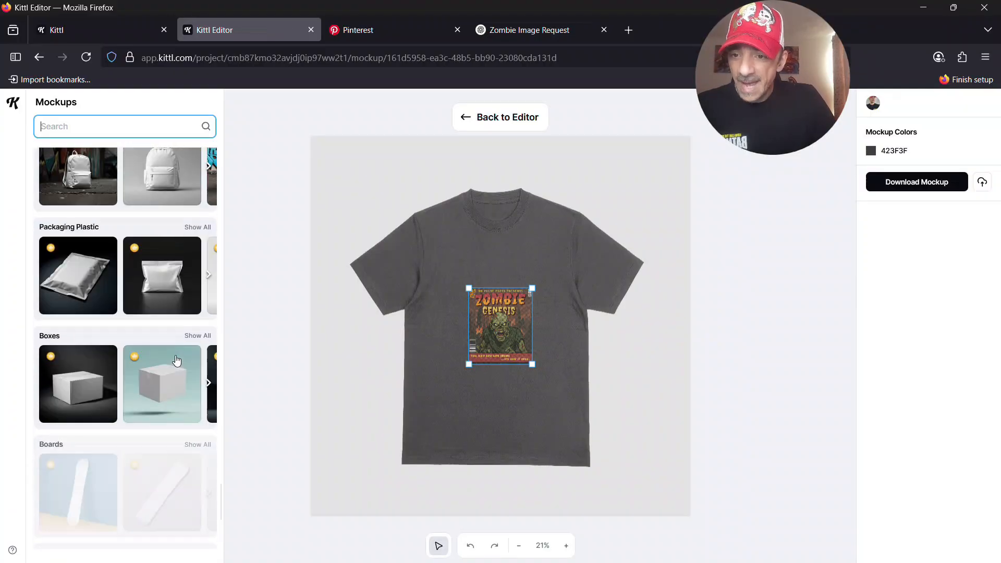
scroll(176, 369, "down", 2)
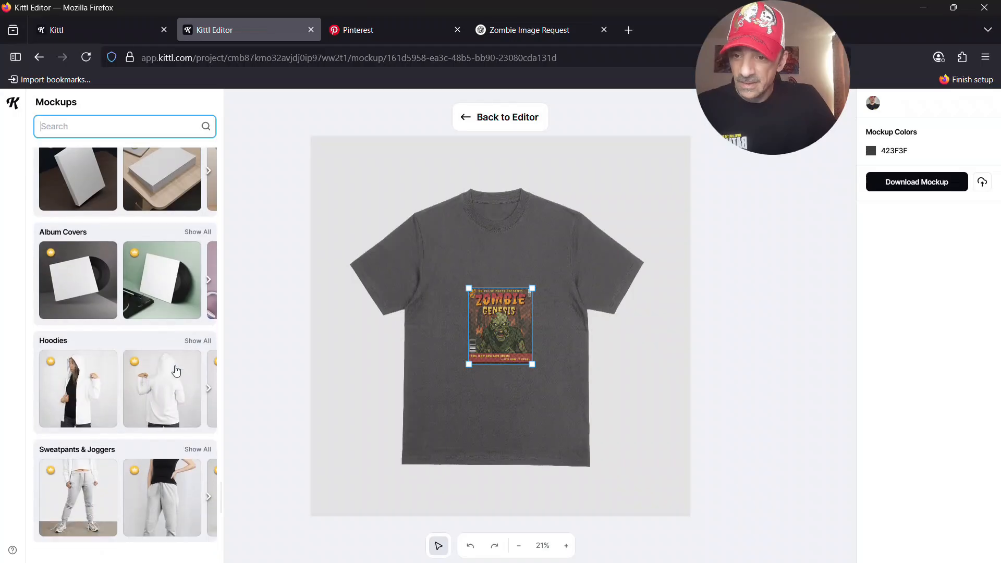
scroll(172, 370, "down", 6)
scroll(170, 369, "down", 5)
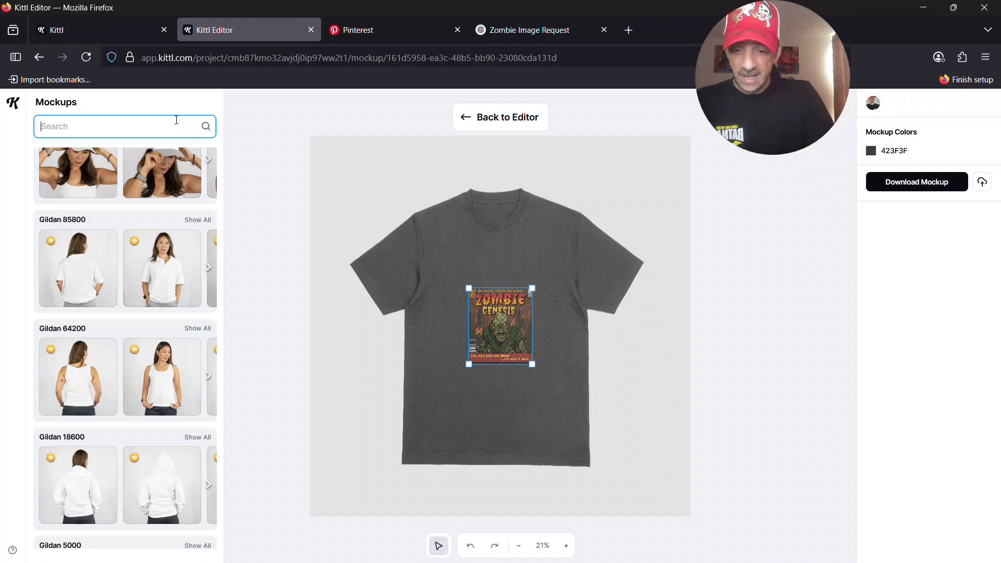
Step: Search the mockup library for "t shirt" and look through the matching shirt mockups
type("t")
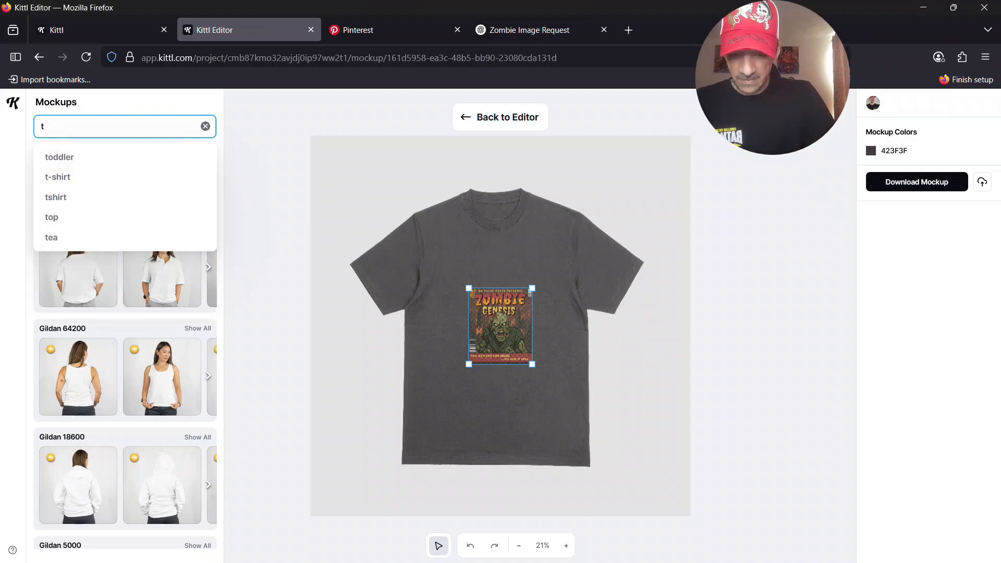
type(" shirt")
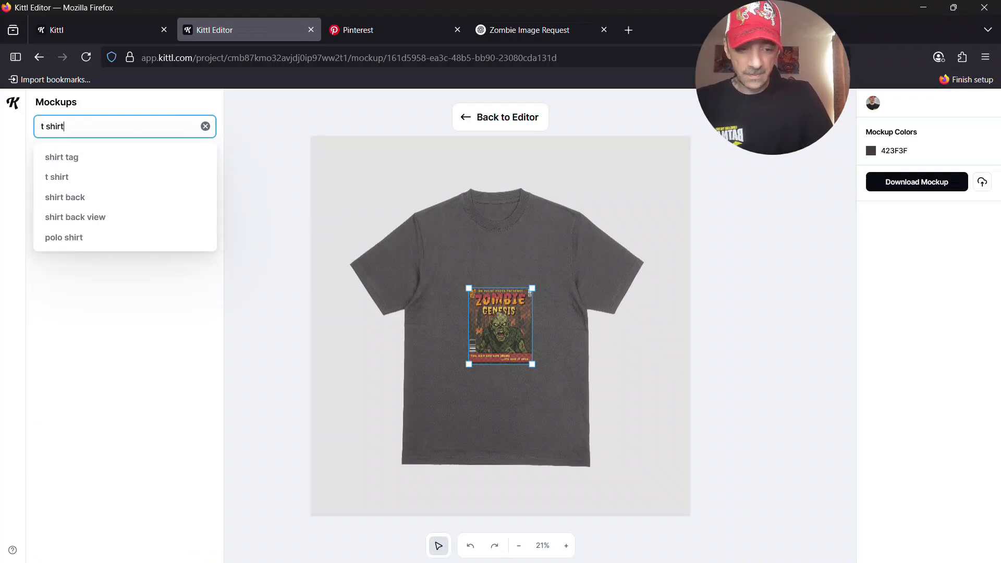
key("Return")
scroll(136, 277, "down", 3)
scroll(137, 278, "down", 10)
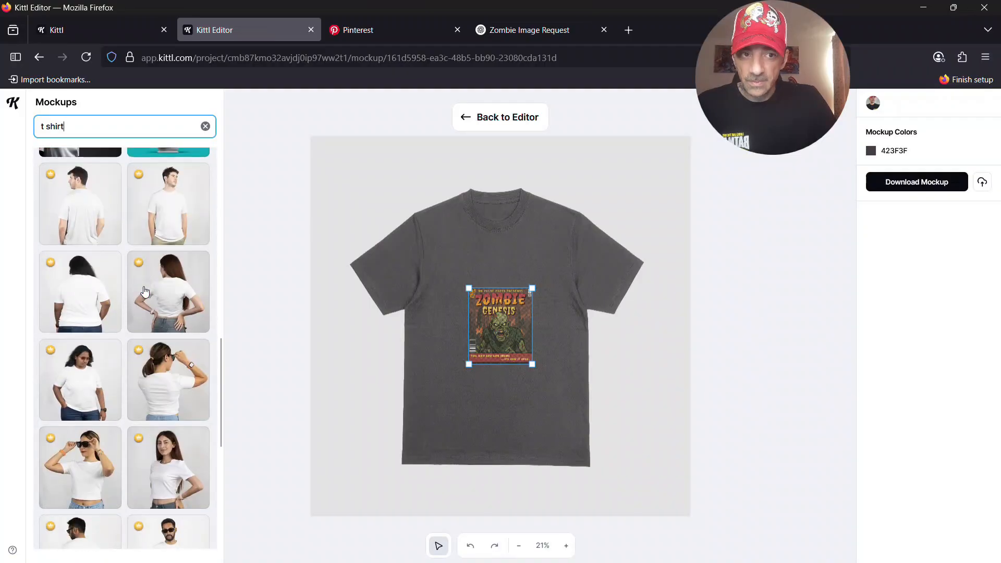
Step: Apply the front-view mockup of the man in sunglasses and set the T-shirt color to black, 000000
scroll(146, 291, "down", 7)
left_click(172, 211)
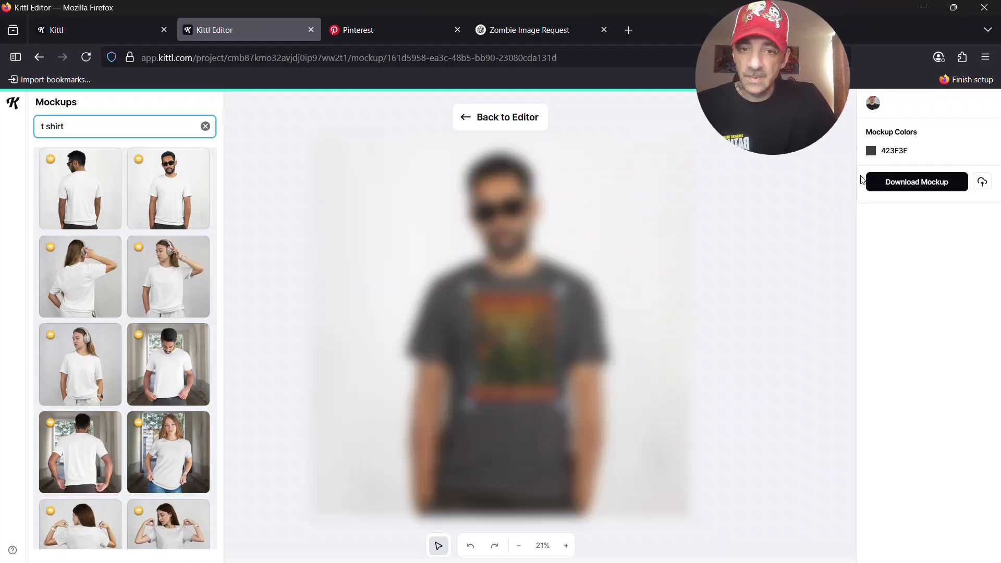
left_click(871, 150)
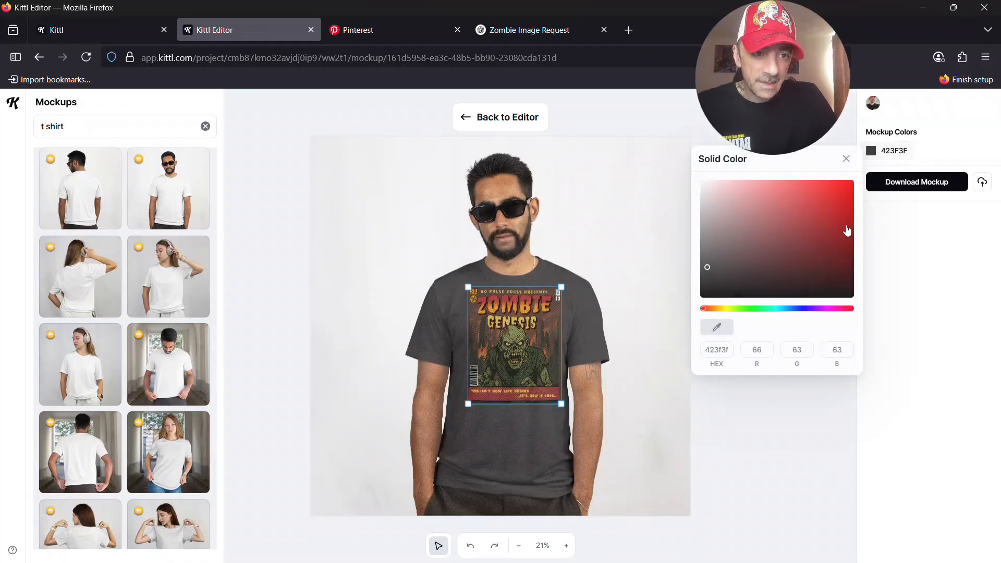
left_click_drag(711, 293, 693, 305)
left_click(755, 397)
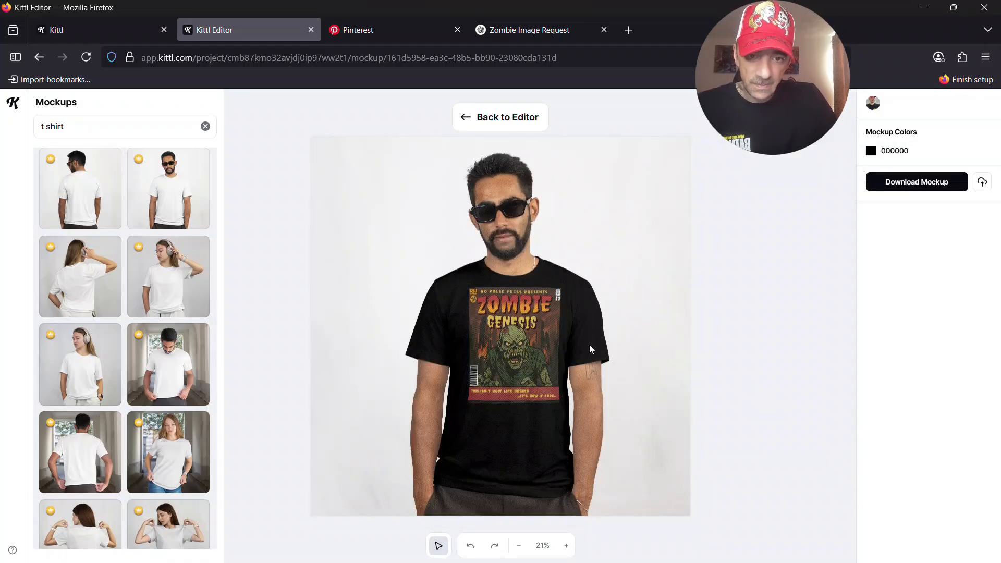
Step: Scale the cover down slightly and center it on the chest of the black T-shirt
left_click(525, 323)
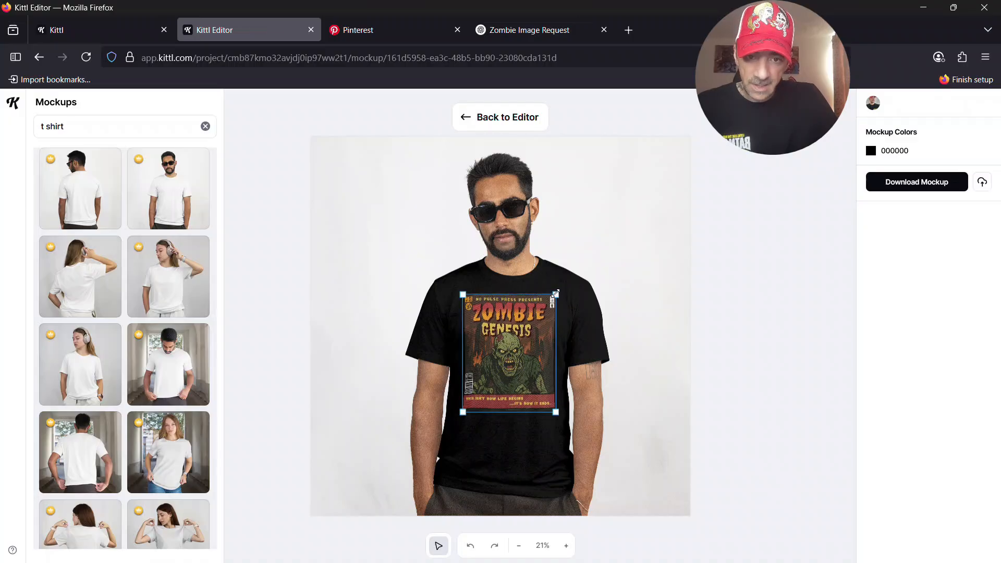
left_click_drag(556, 294, 517, 332)
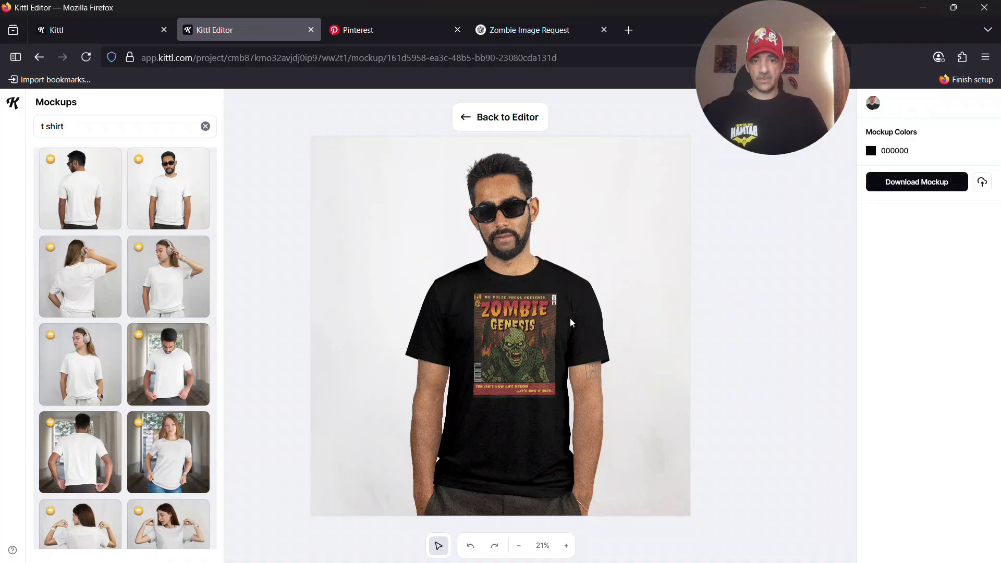
left_click_drag(523, 329, 522, 327)
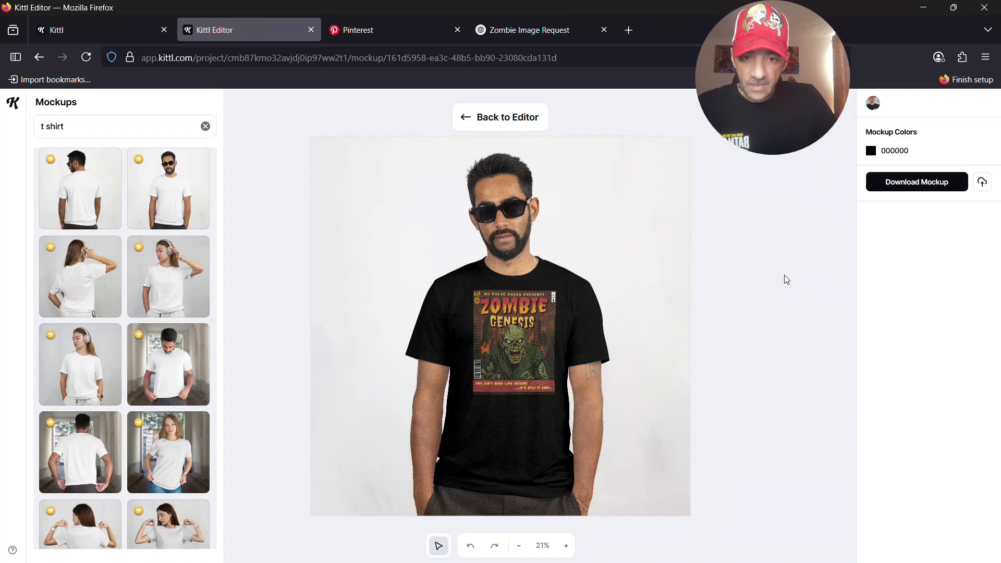
left_click_drag(529, 328, 530, 333)
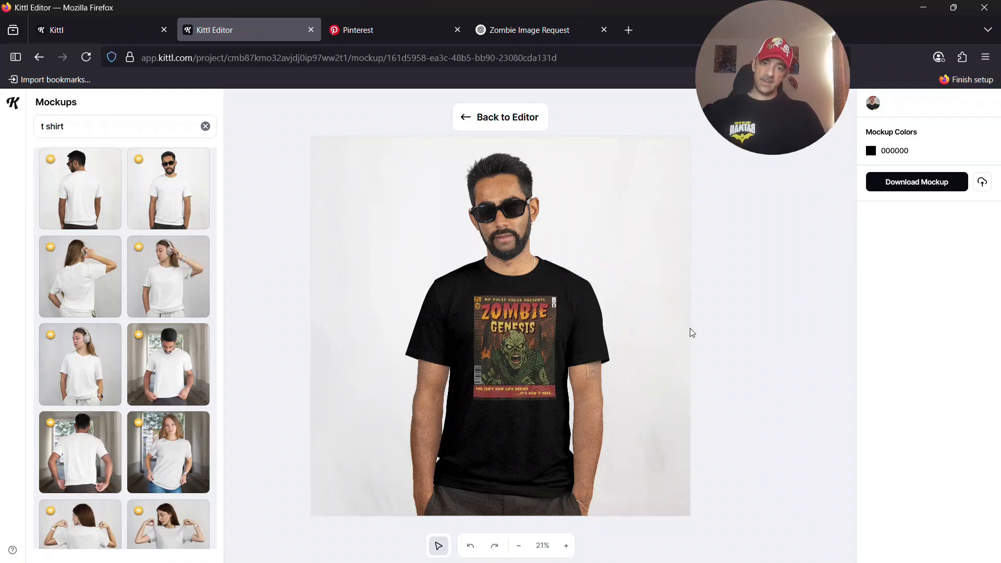
Step: Enlarge the cover slightly and raise it on the T-shirt's chest, checking the placement up close and at full view
left_click(565, 546)
left_click(567, 547)
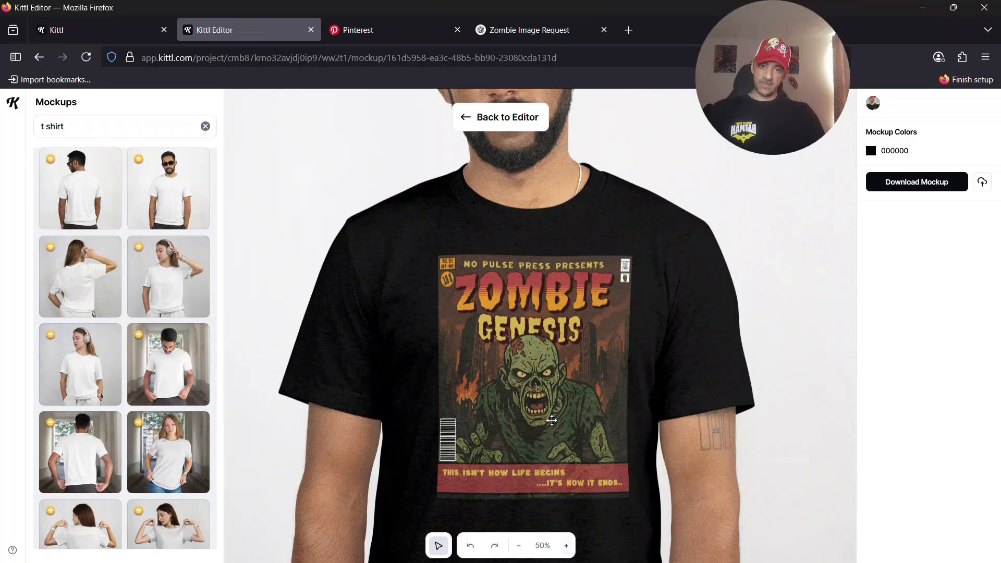
left_click_drag(555, 389, 557, 379)
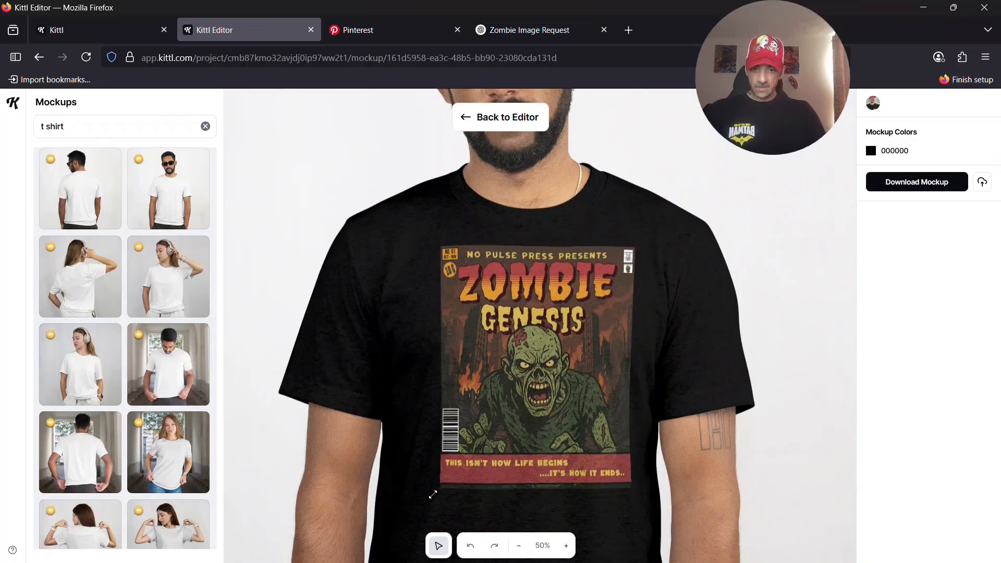
left_click_drag(433, 493, 431, 497)
left_click_drag(536, 428, 543, 412)
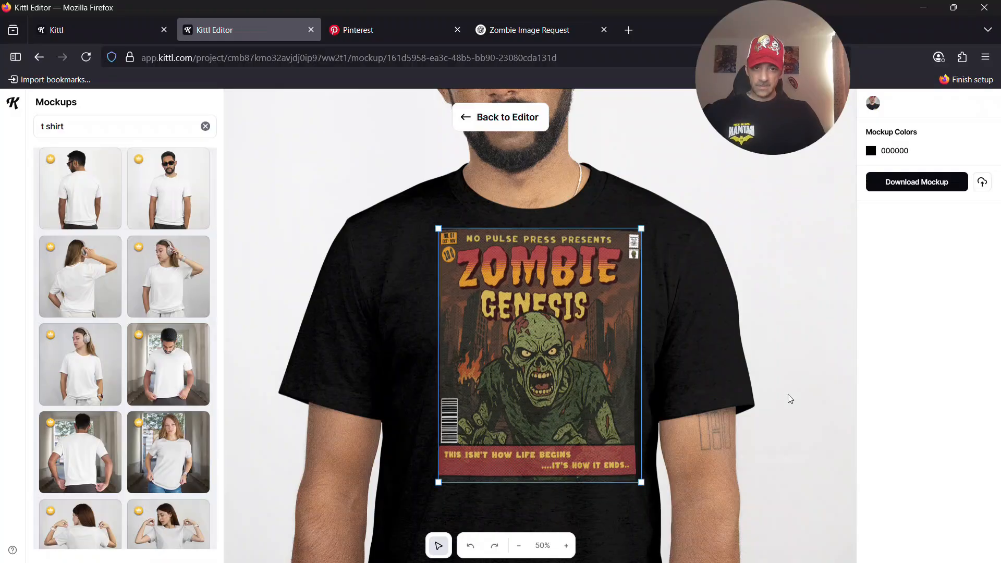
scroll(614, 463, "down", 2)
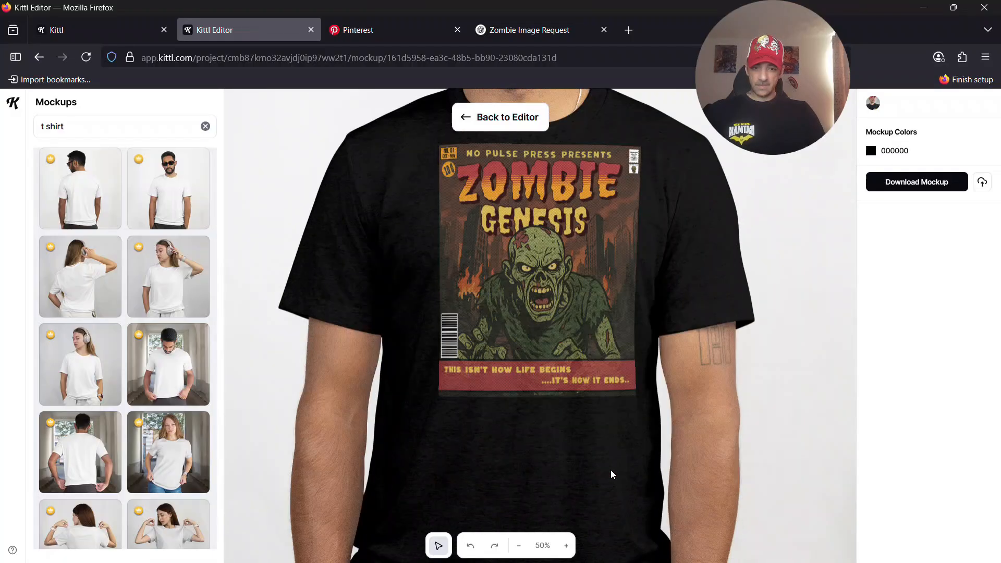
left_click(519, 546)
left_click(520, 325)
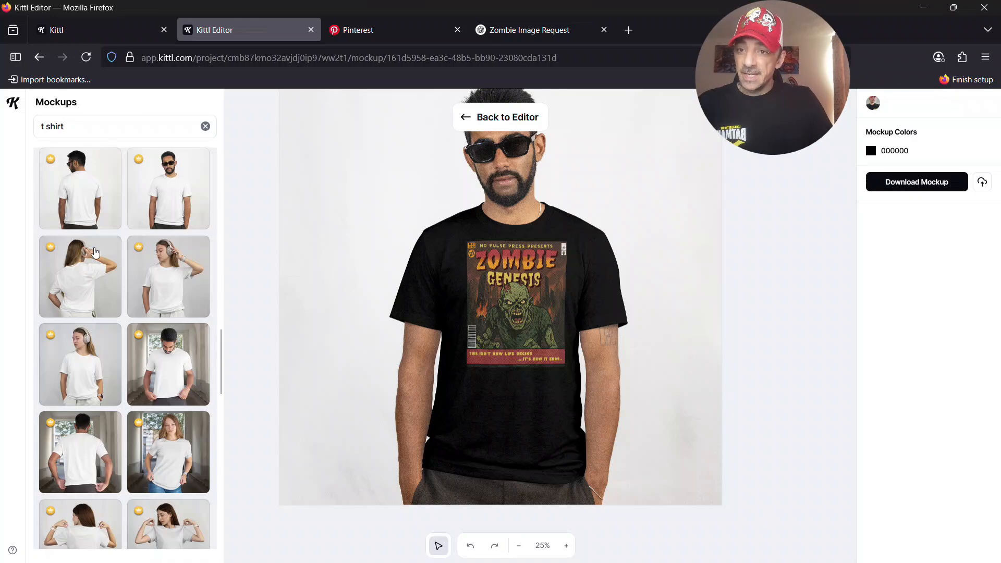
Step: Clear the T-shirt search from the mockup library and show all mockups in the Almost Composed collection
scroll(171, 350, "down", 5)
scroll(170, 355, "down", 9)
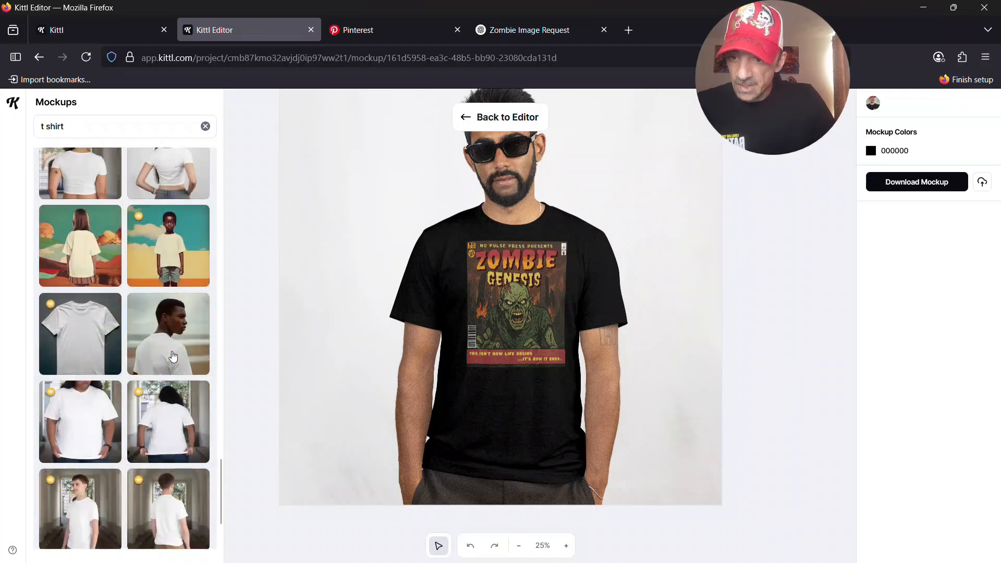
scroll(171, 378, "down", 5)
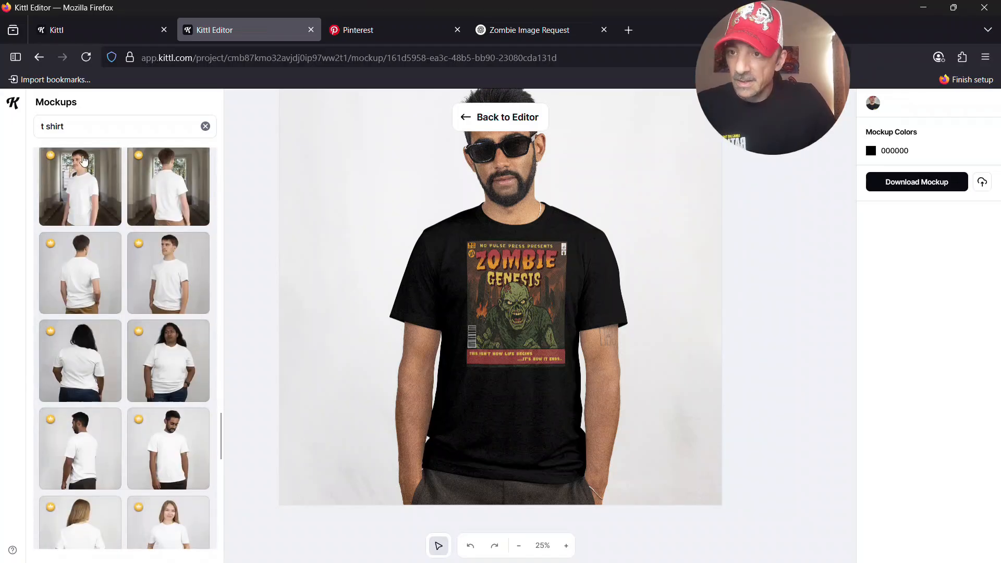
left_click(205, 126)
scroll(174, 345, "down", 7)
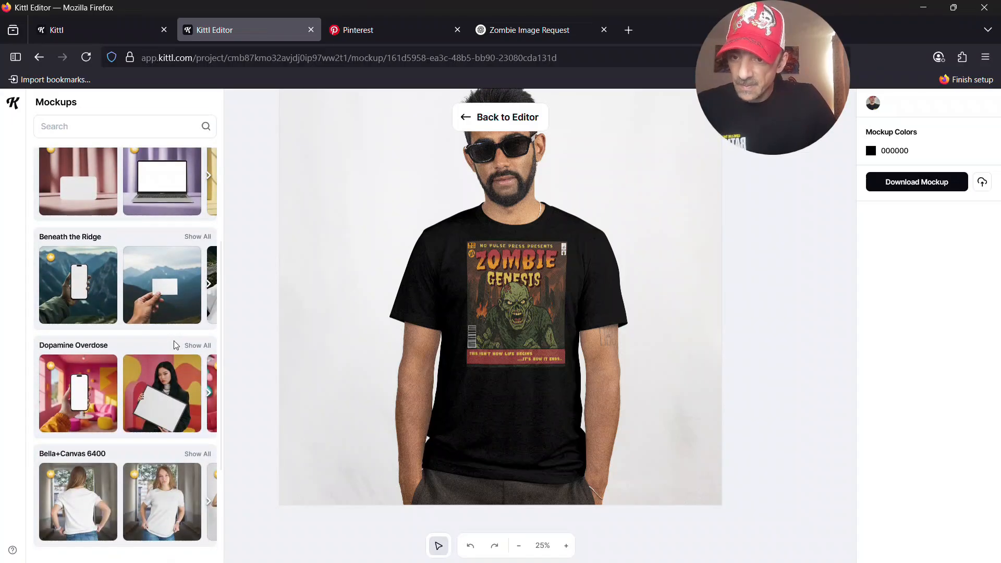
scroll(174, 345, "down", 5)
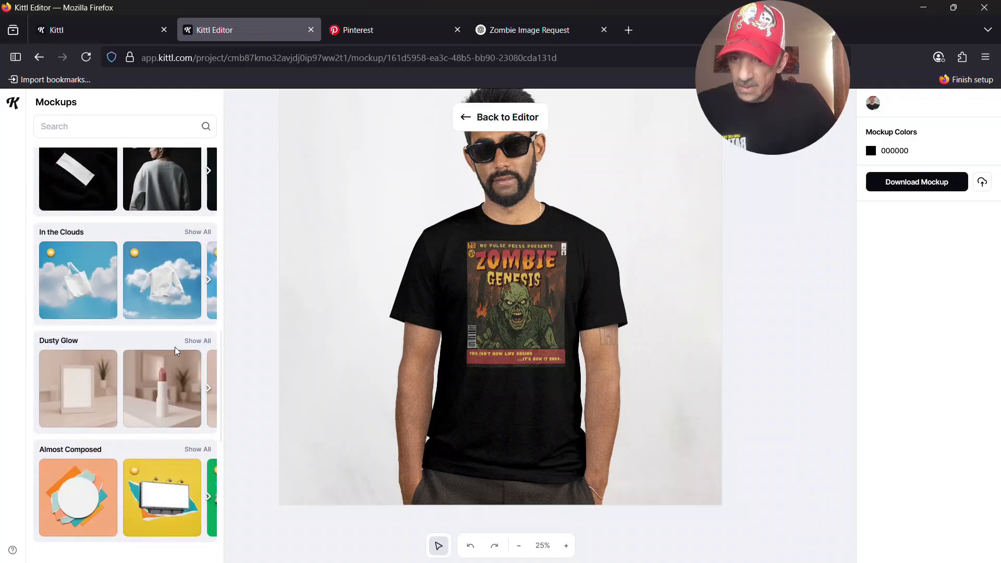
scroll(175, 352, "up", 1)
scroll(175, 350, "down", 2)
left_click(201, 288)
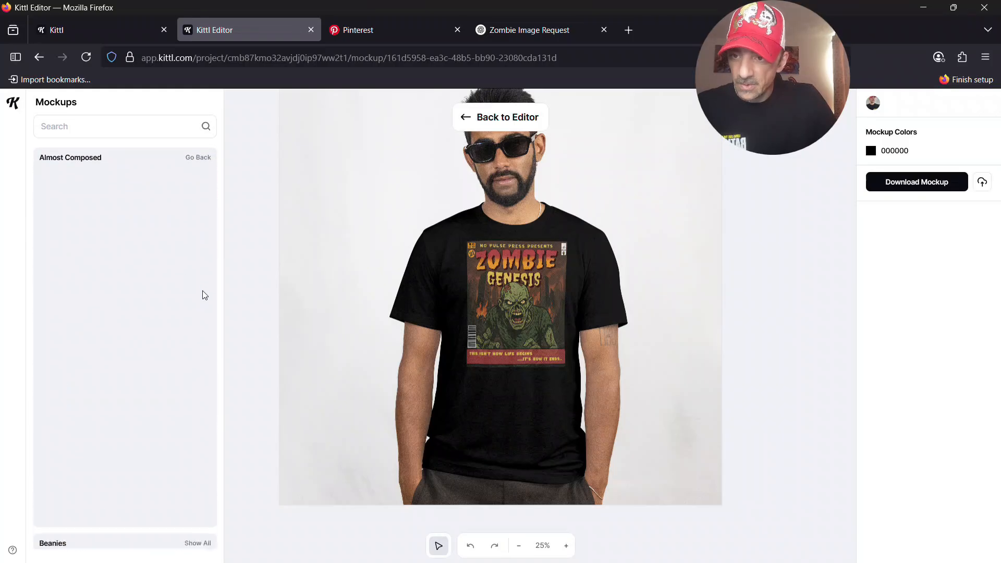
scroll(200, 313, "down", 3)
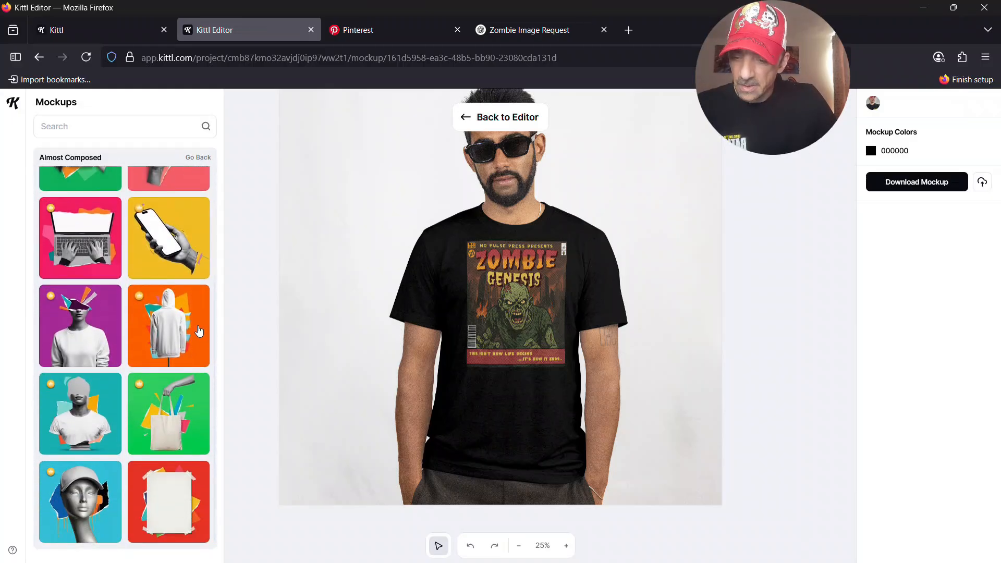
Step: Apply the taped poster mockup with the red background and set the poster color to black, 000000
left_click(166, 504)
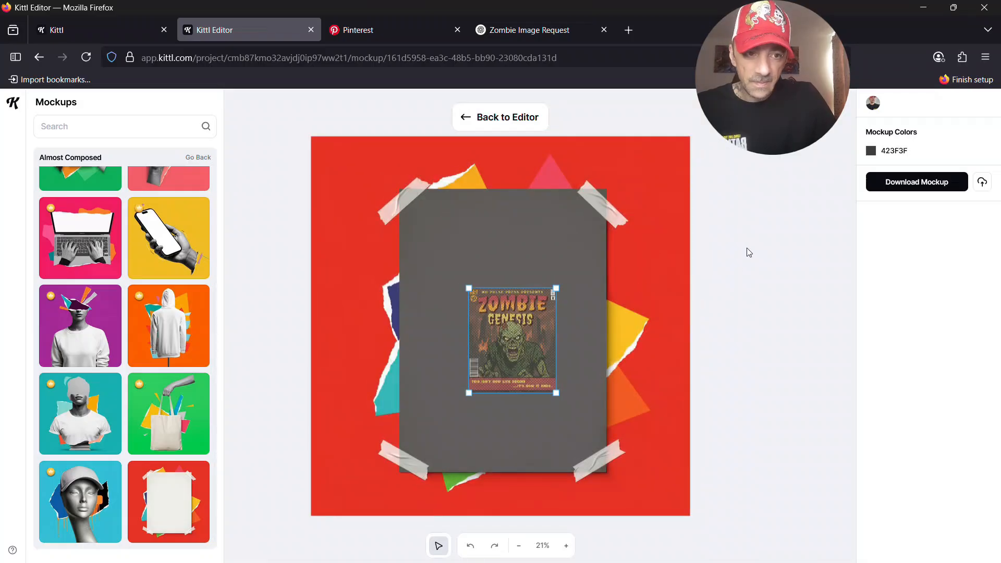
left_click(882, 152)
left_click_drag(751, 284, 691, 313)
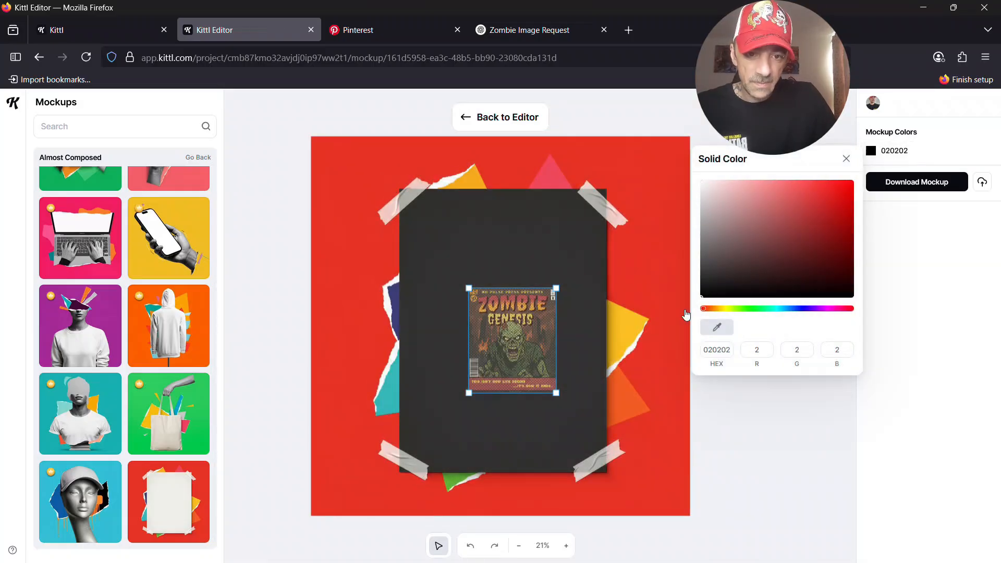
left_click(739, 393)
Step: Enlarge the cover to nearly fill the taped poster and center it between the tape strips
left_click_drag(545, 346, 525, 338)
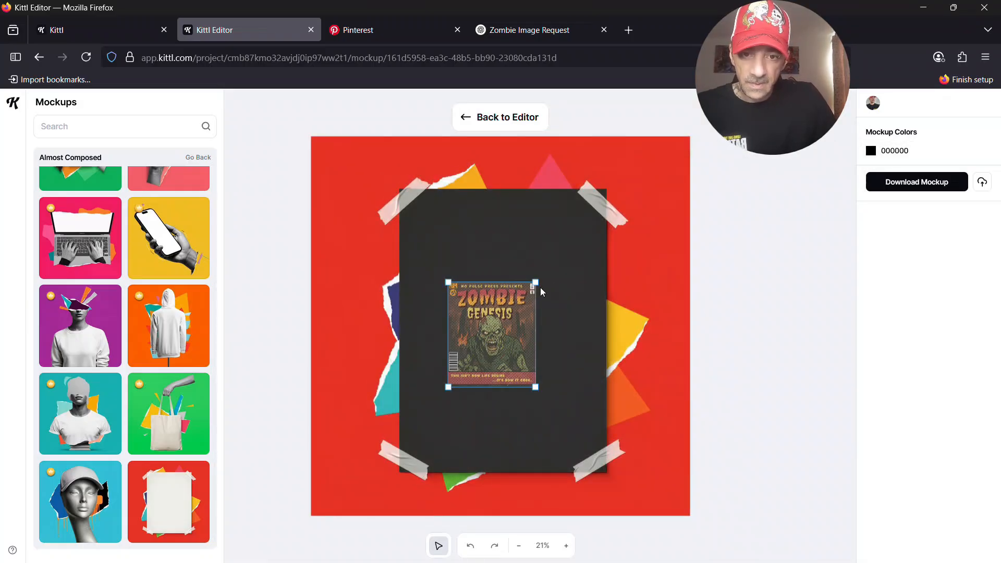
left_click_drag(598, 228, 637, 184)
mouse_move(525, 310)
left_mouse_down()
mouse_move(511, 318)
mouse_move(522, 316)
left_mouse_up()
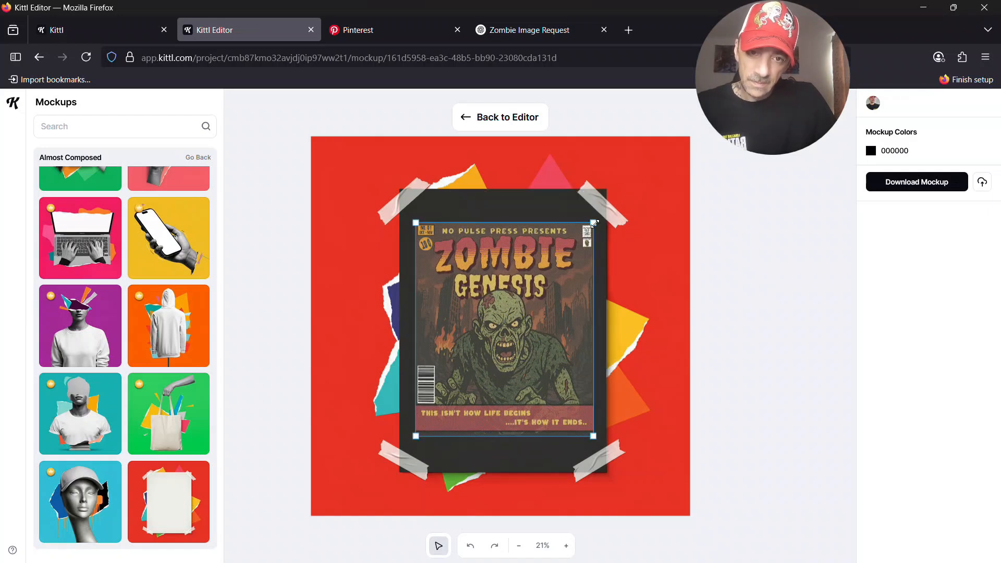
left_click_drag(595, 221, 618, 195)
left_click_drag(566, 281, 554, 298)
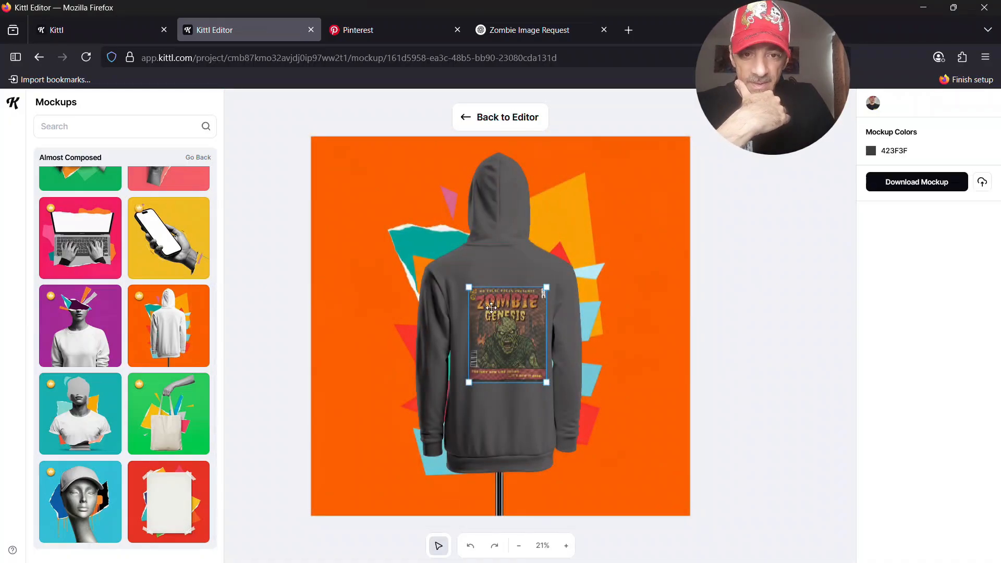
Step: Set the hoodie mockup's color to black, 000000
left_click(875, 156)
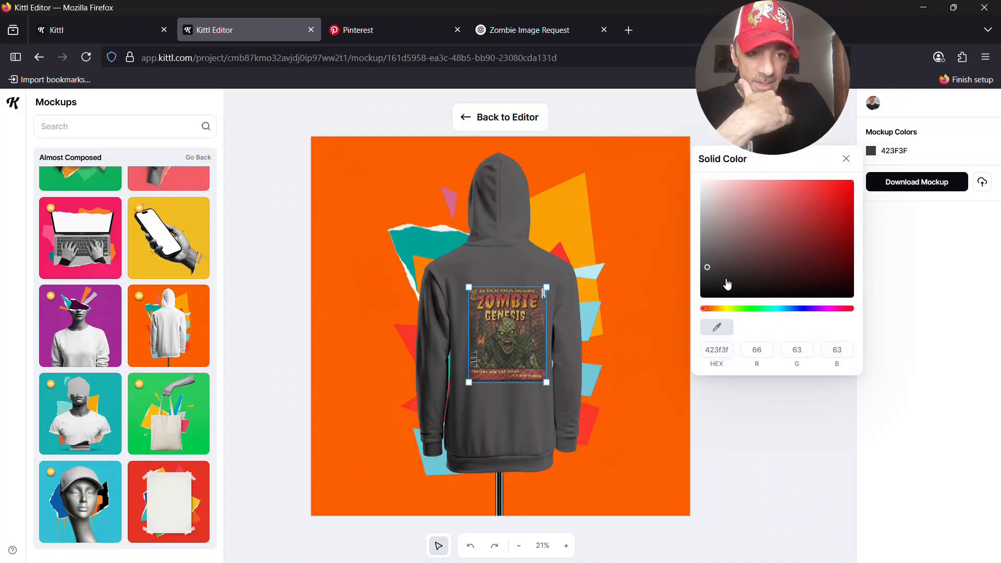
left_click(709, 291)
left_click(680, 426)
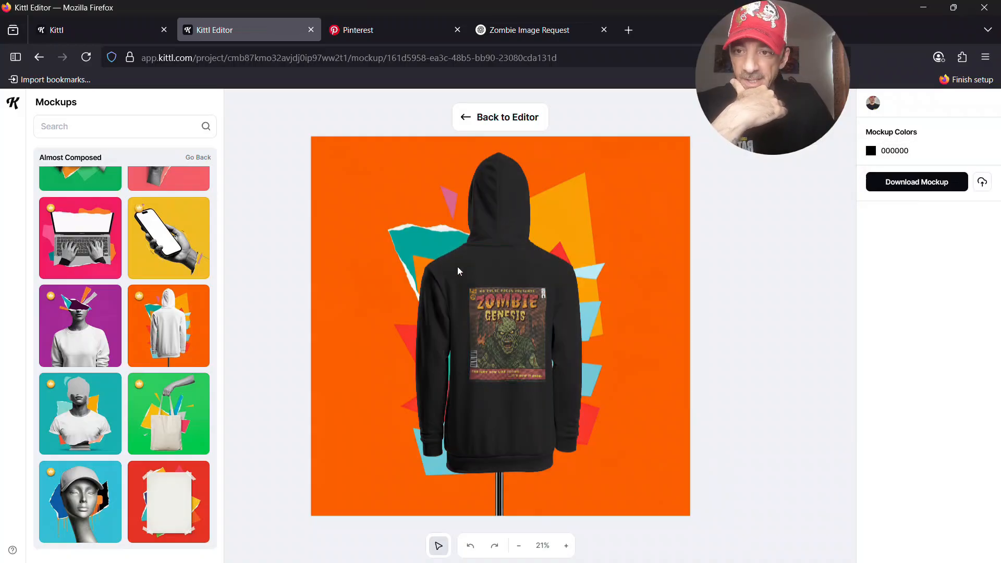
Step: Resize the cover to fit between the hoodie's sleeves and center it on the upper back
left_click_drag(524, 317, 562, 267)
left_click(525, 305)
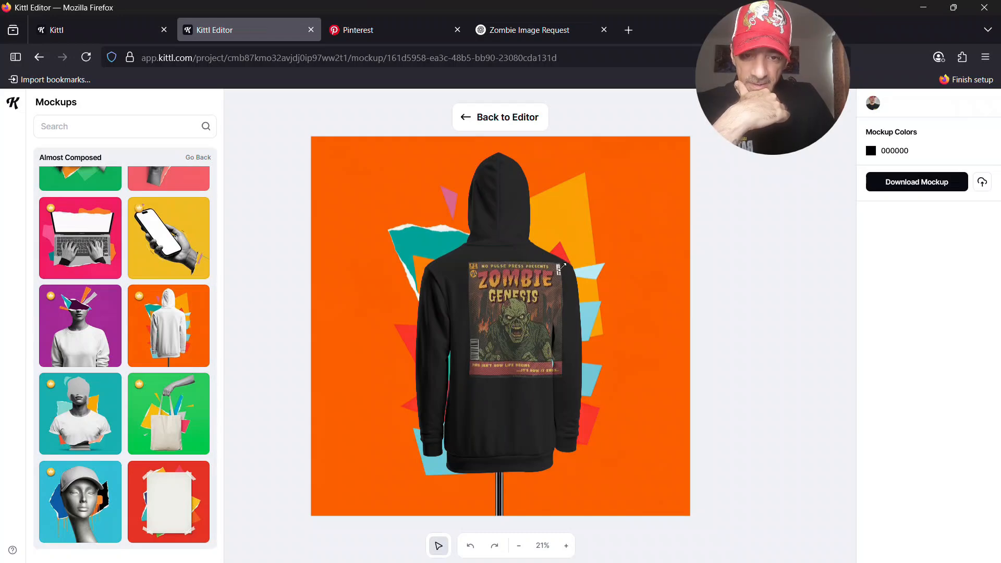
left_click_drag(509, 315, 509, 312)
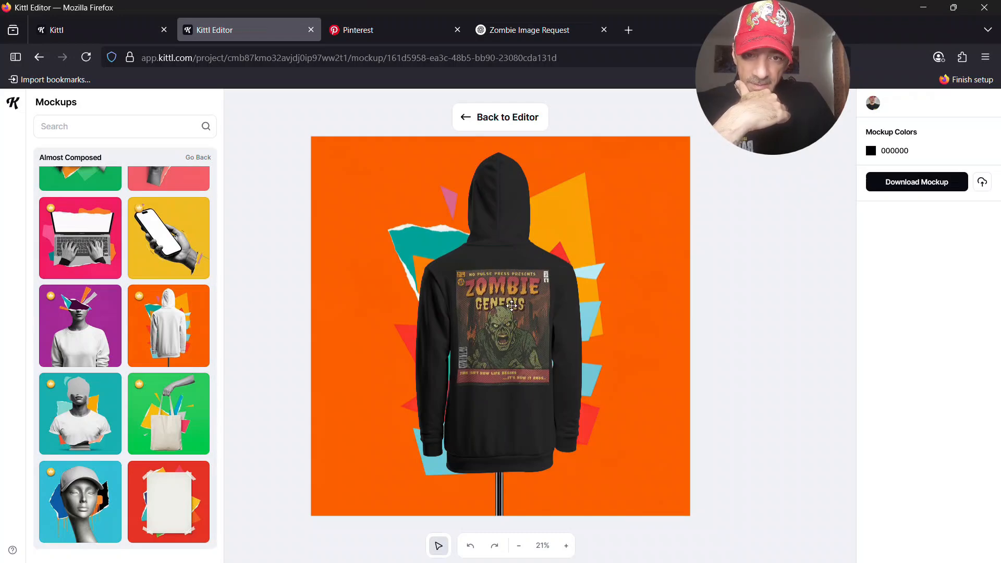
left_click(544, 276)
left_click_drag(549, 272, 538, 286)
left_click_drag(499, 323, 506, 298)
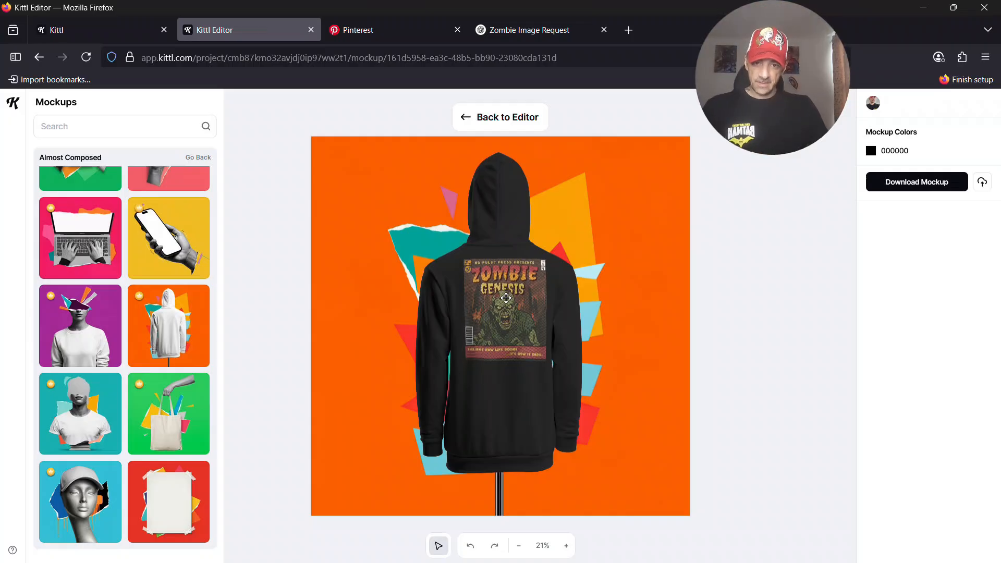
left_click_drag(501, 320, 499, 329)
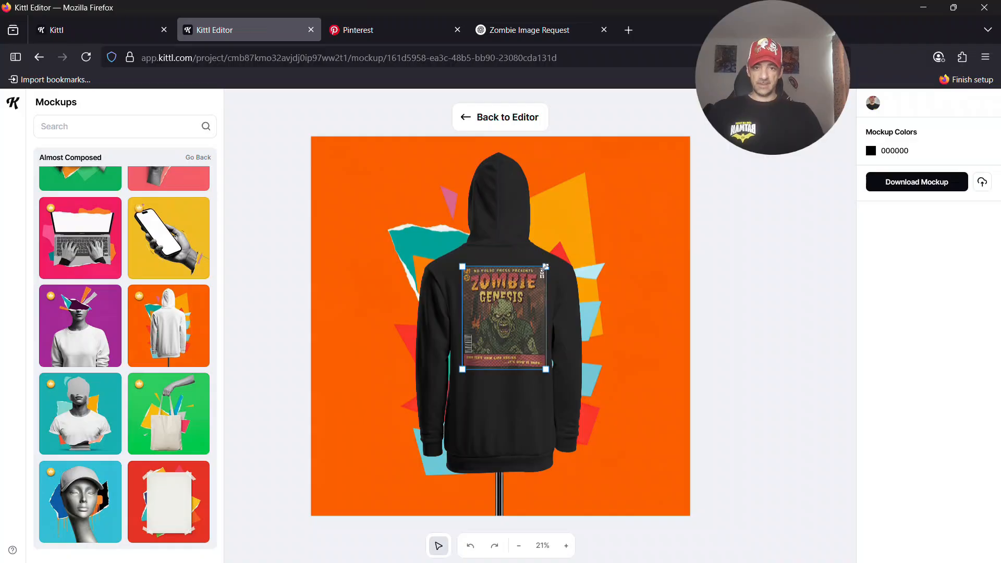
left_click_drag(543, 269, 534, 280)
left_click_drag(503, 313, 509, 303)
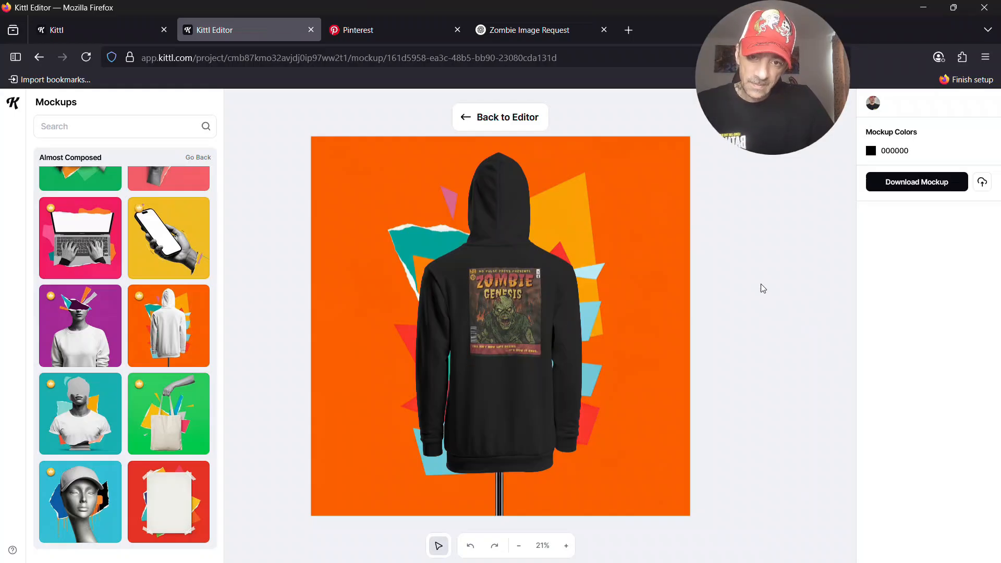
Step: Return to the project editor and examine the finished Zombie Genesis cover on Artboard 1 from title to tagline
left_click(495, 133)
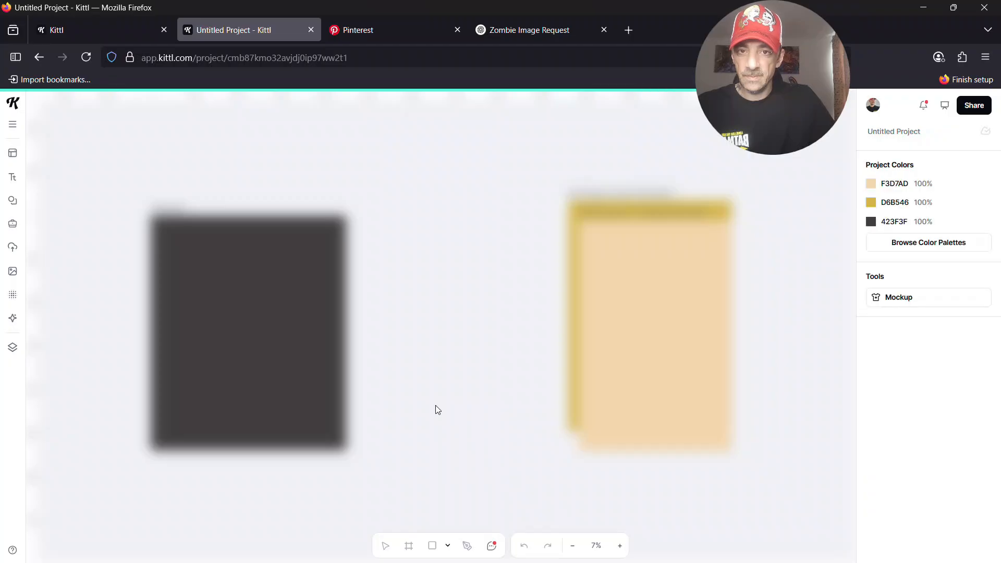
left_click_drag(419, 417, 603, 375)
left_click(620, 546)
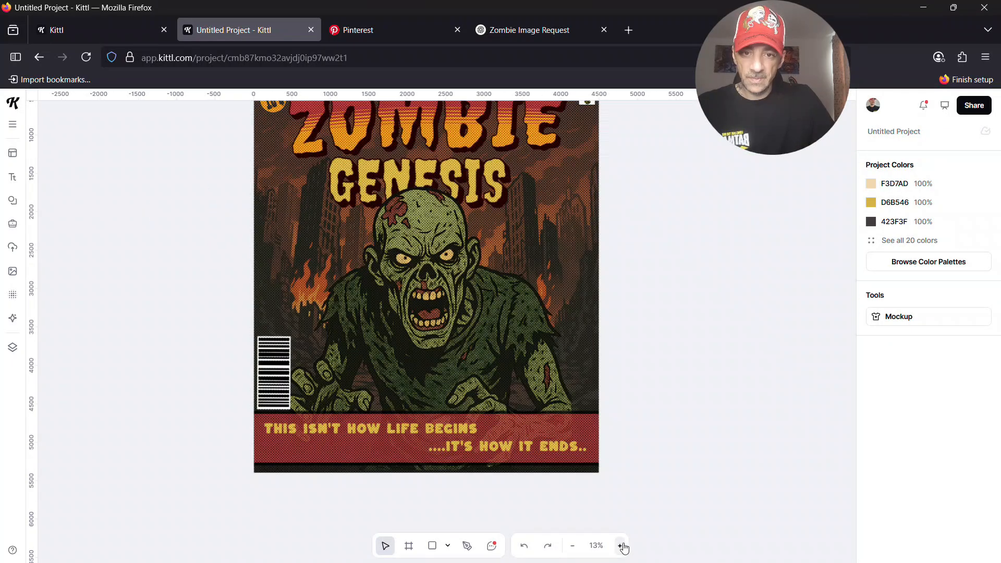
scroll(653, 427, "up", 3)
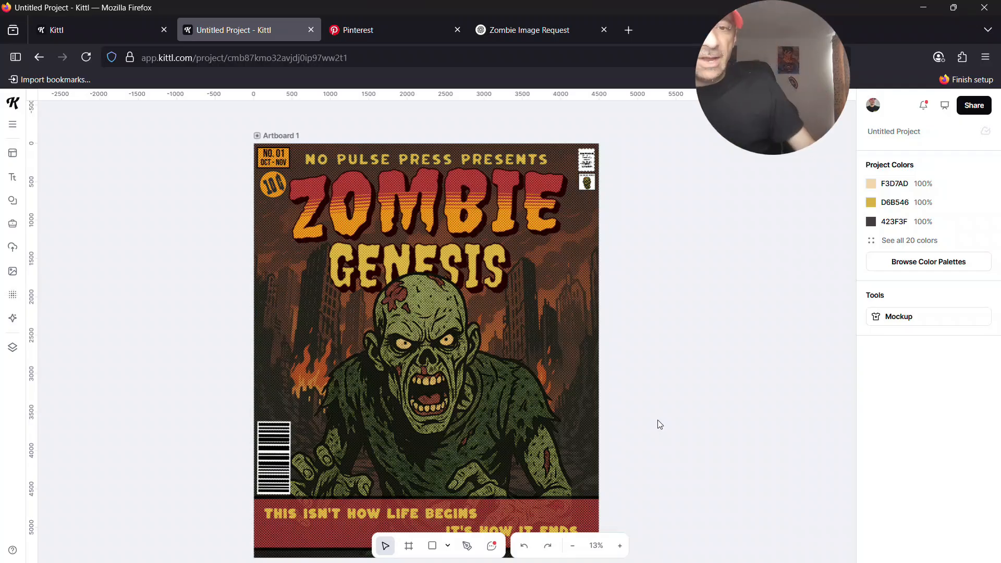
scroll(663, 425, "down", 1)
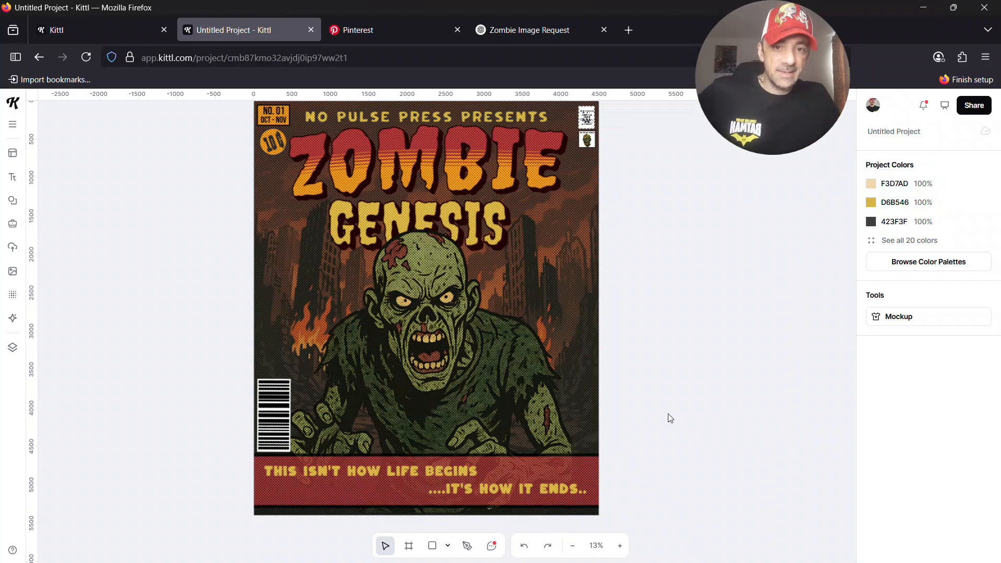
scroll(671, 416, "up", 1)
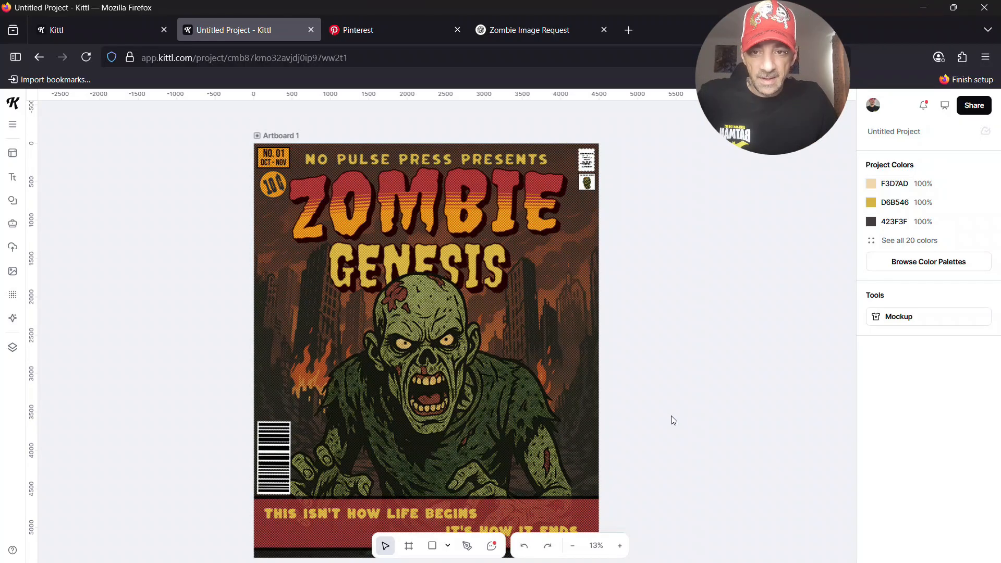
scroll(673, 420, "down", 1)
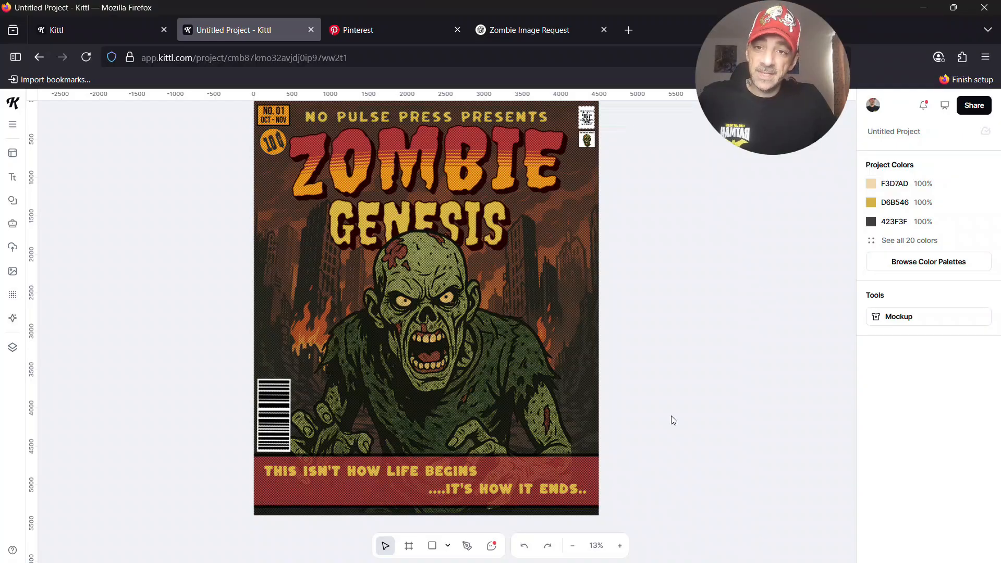